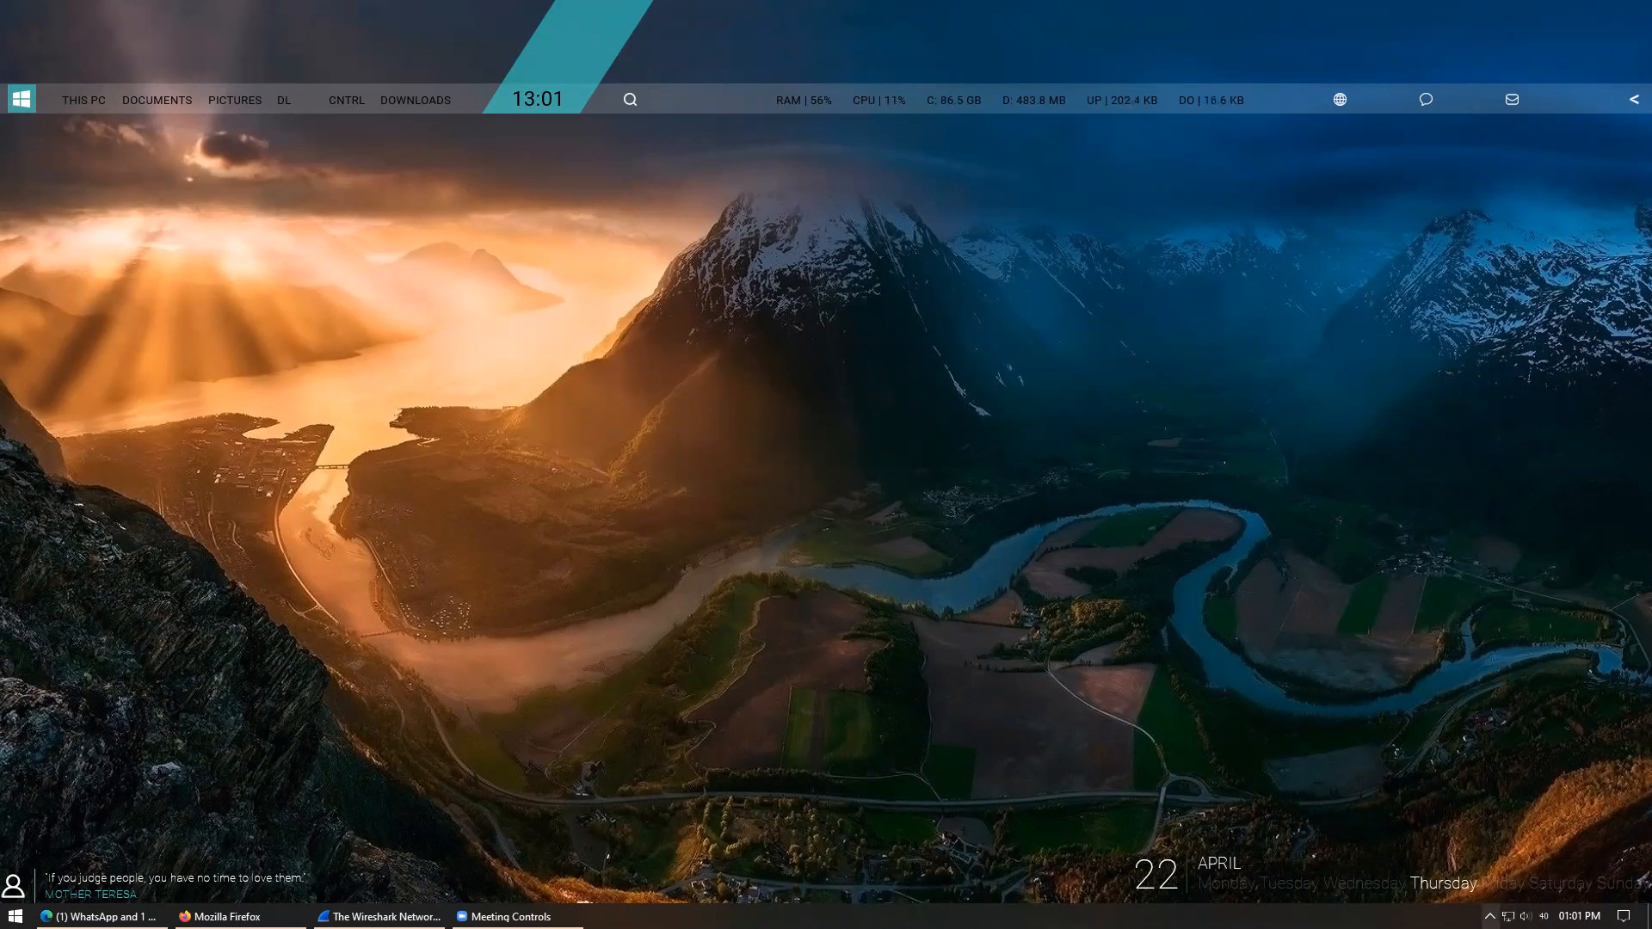
- Bring Wireshark's welcome page with its capture interface list to the front from the taskbar
click(1490, 917)
click(600, 745)
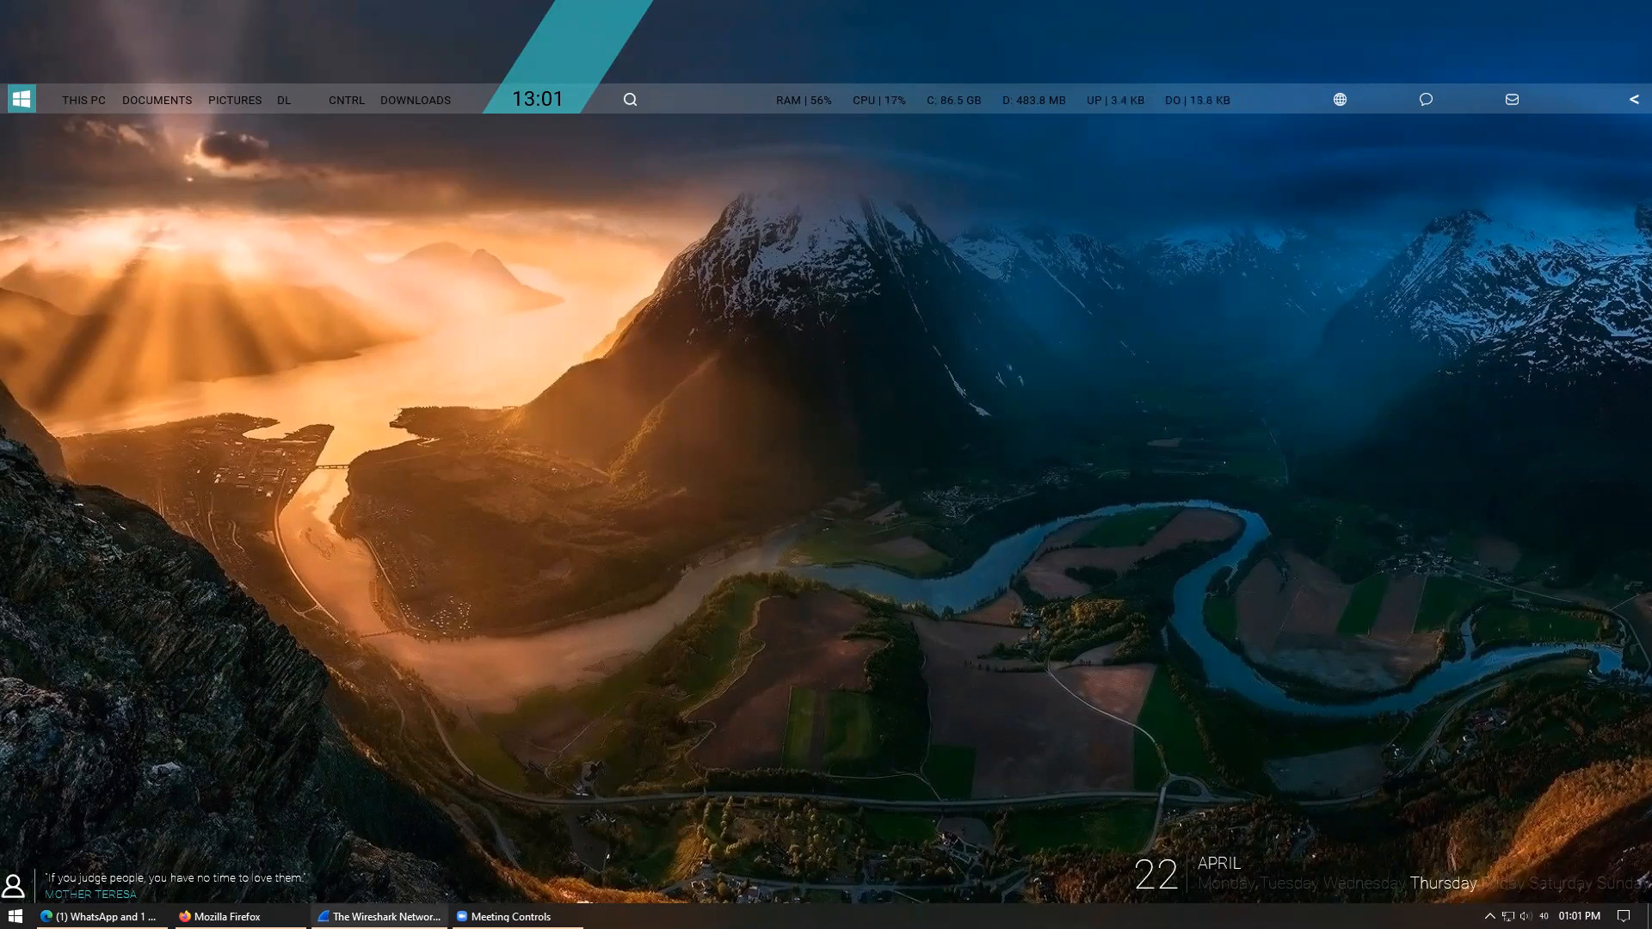
click(435, 912)
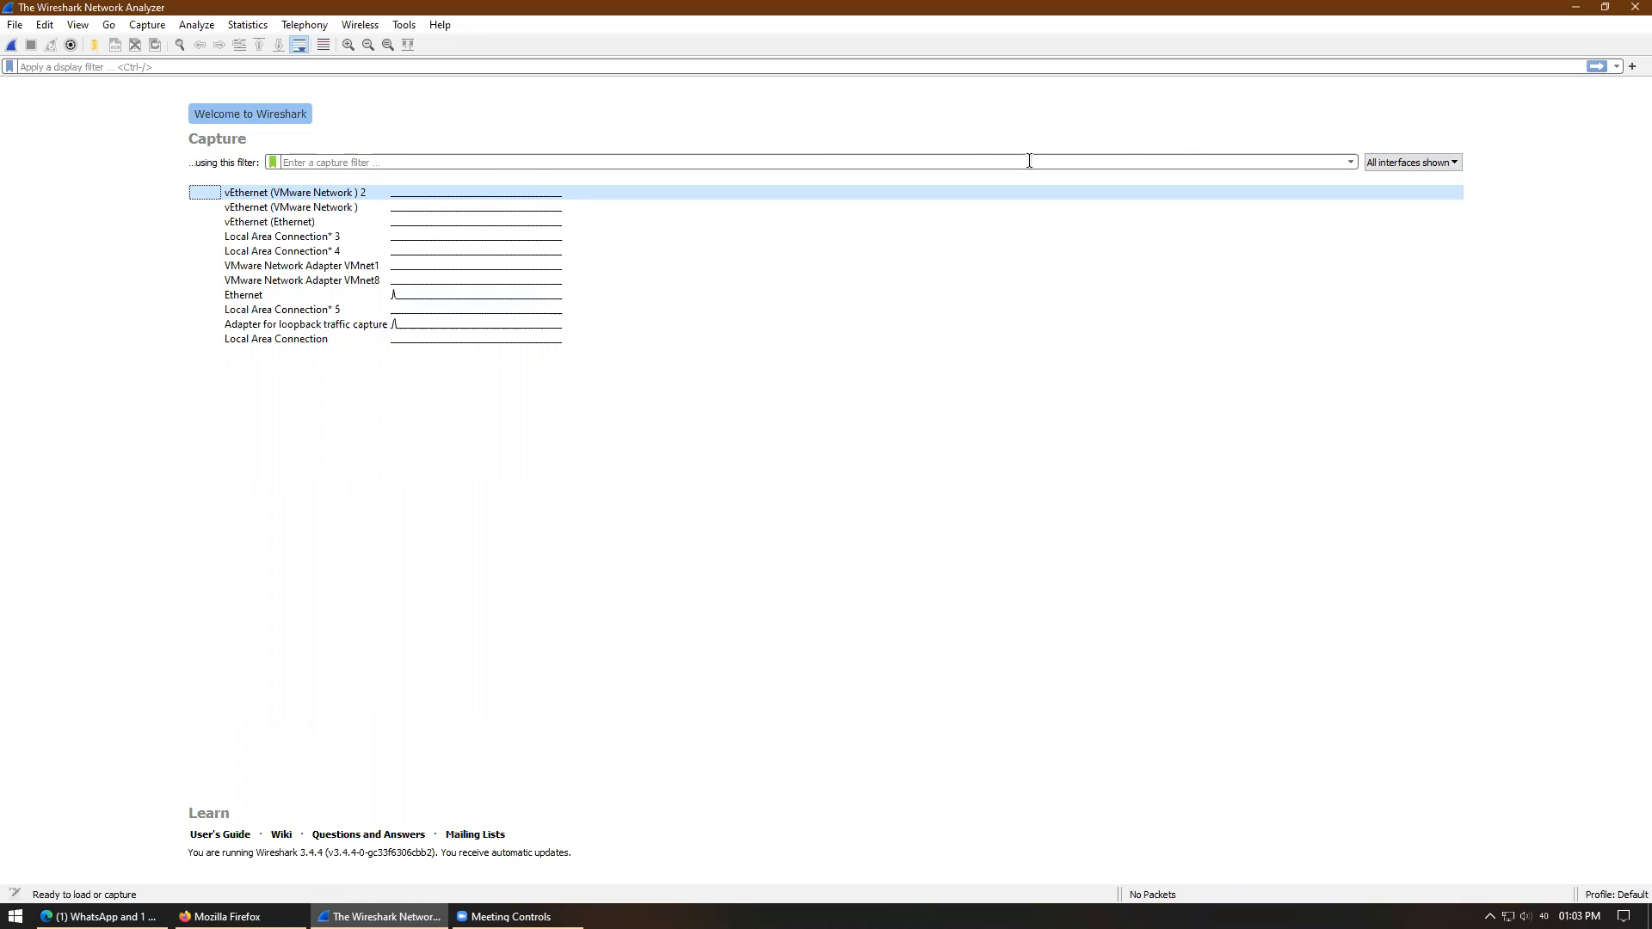
- Hide Virtual interfaces so the list shows 9 interfaces with 2 hidden
click(1458, 162)
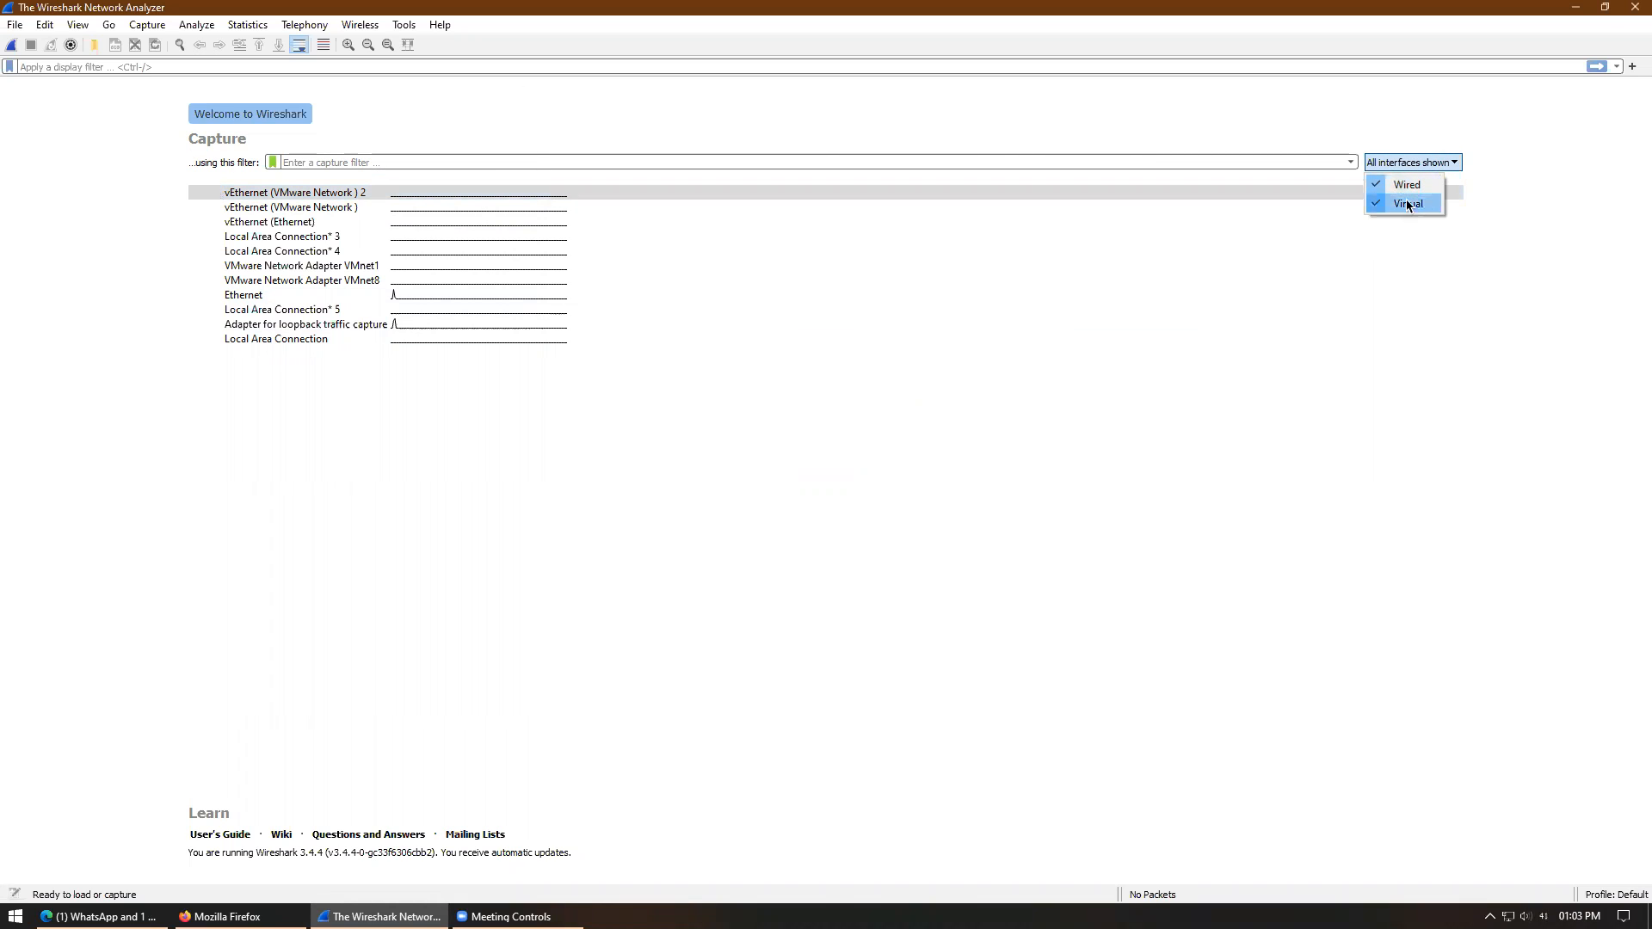
click(1408, 204)
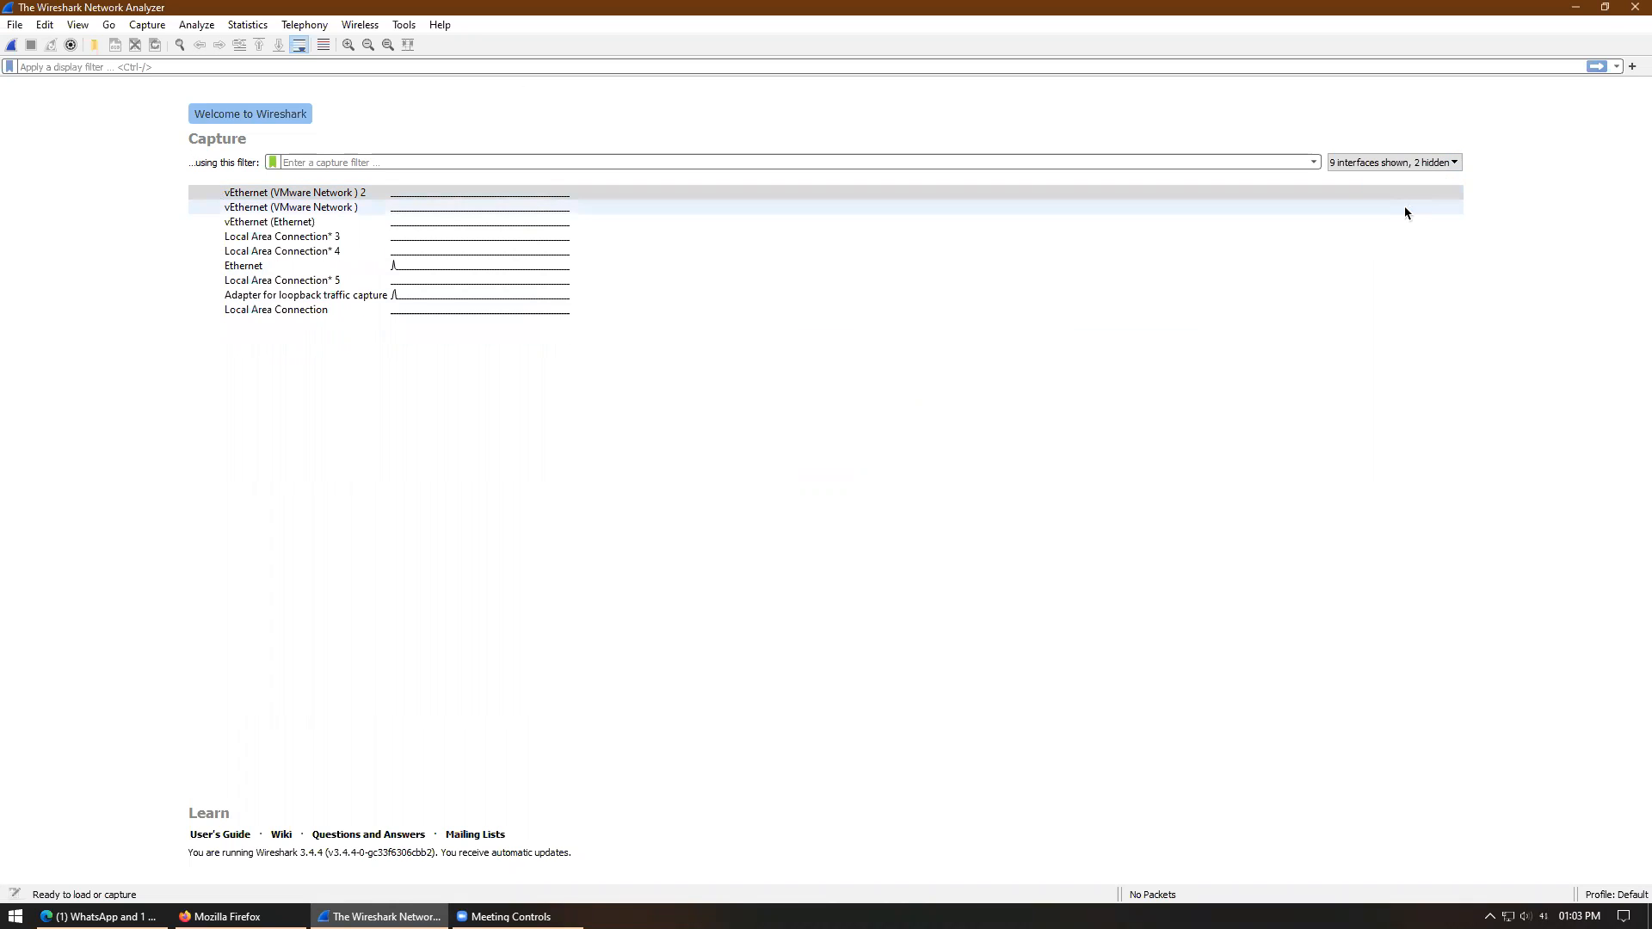
click(1368, 164)
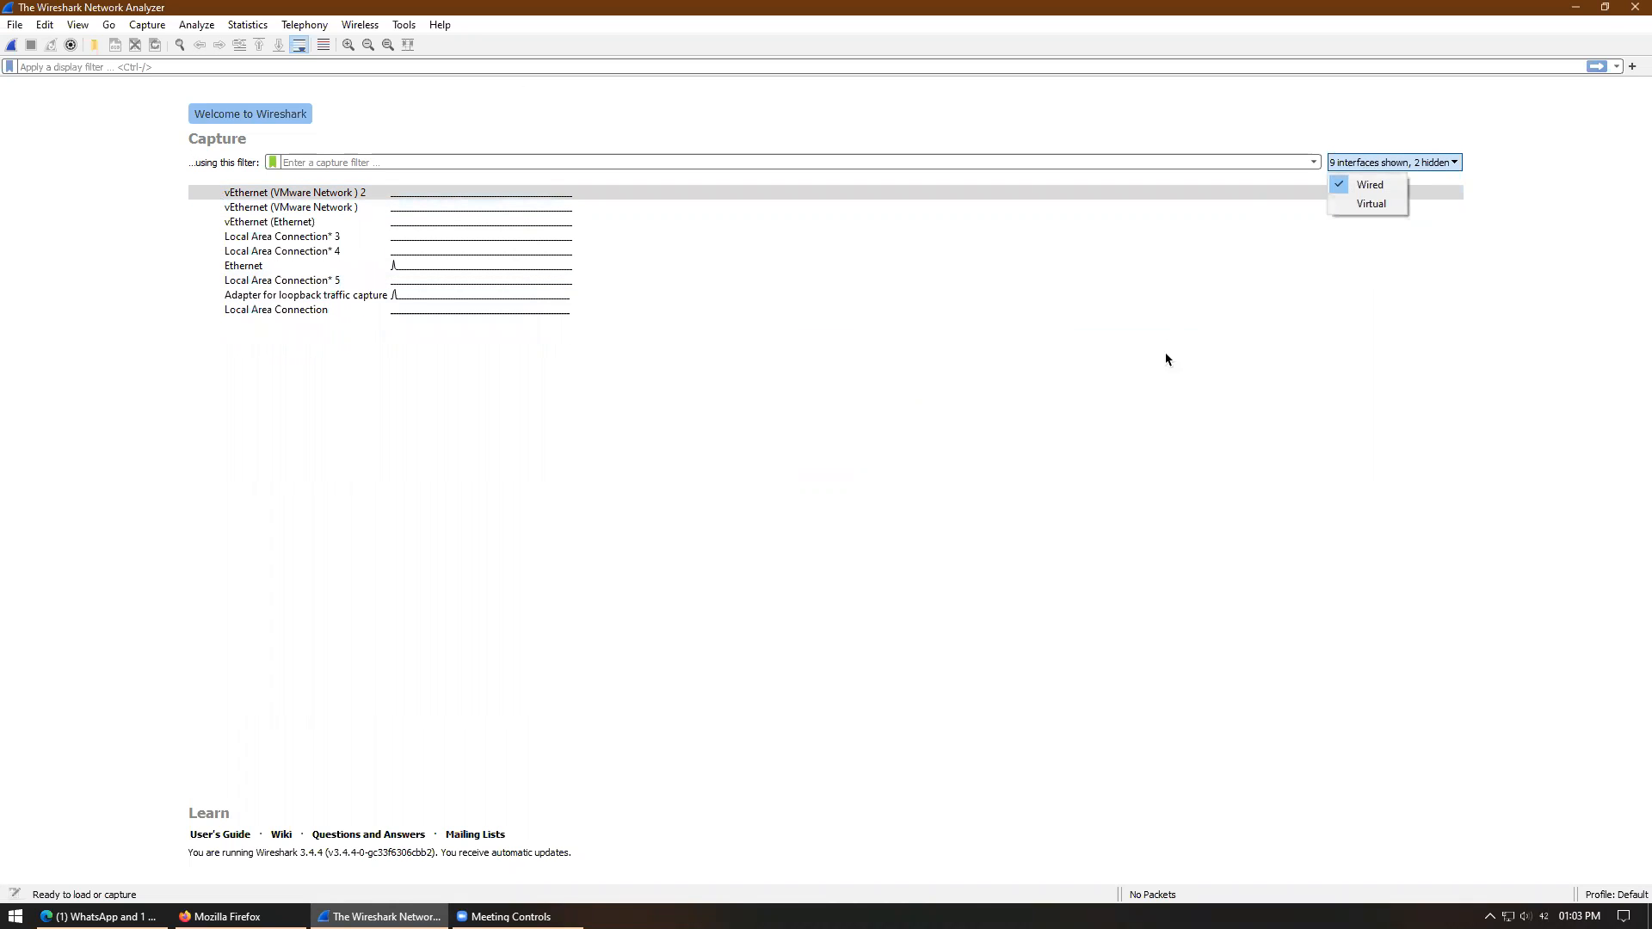
click(1118, 345)
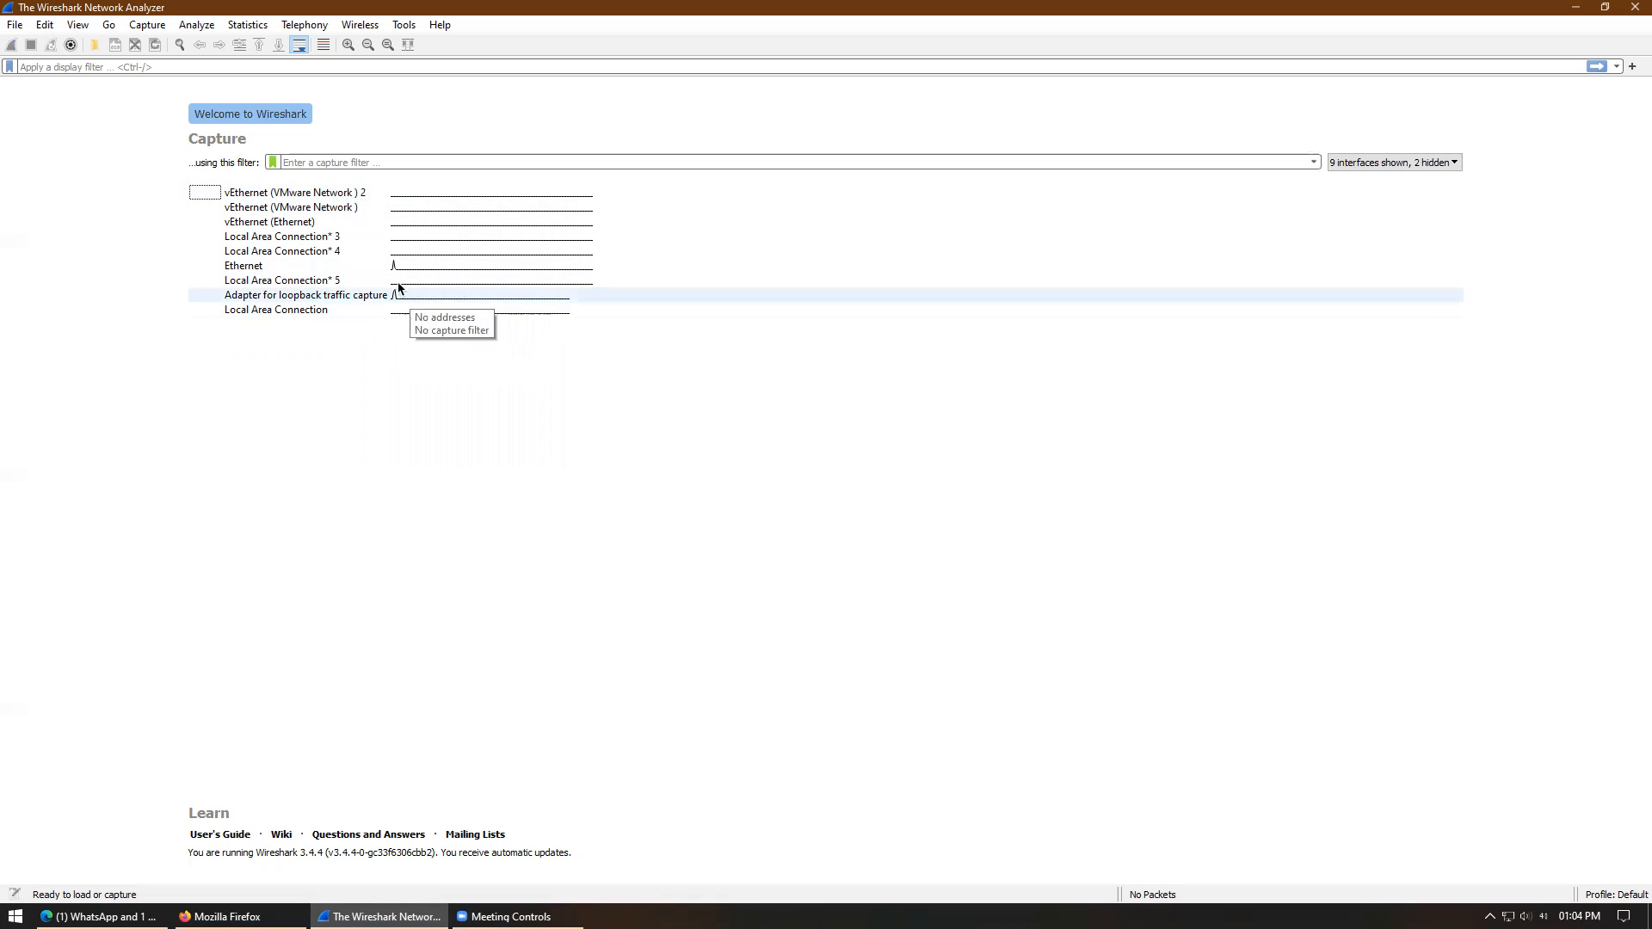
- Start a live capture on Ethernet and review the coloring rules without changing them
double_click(248, 267)
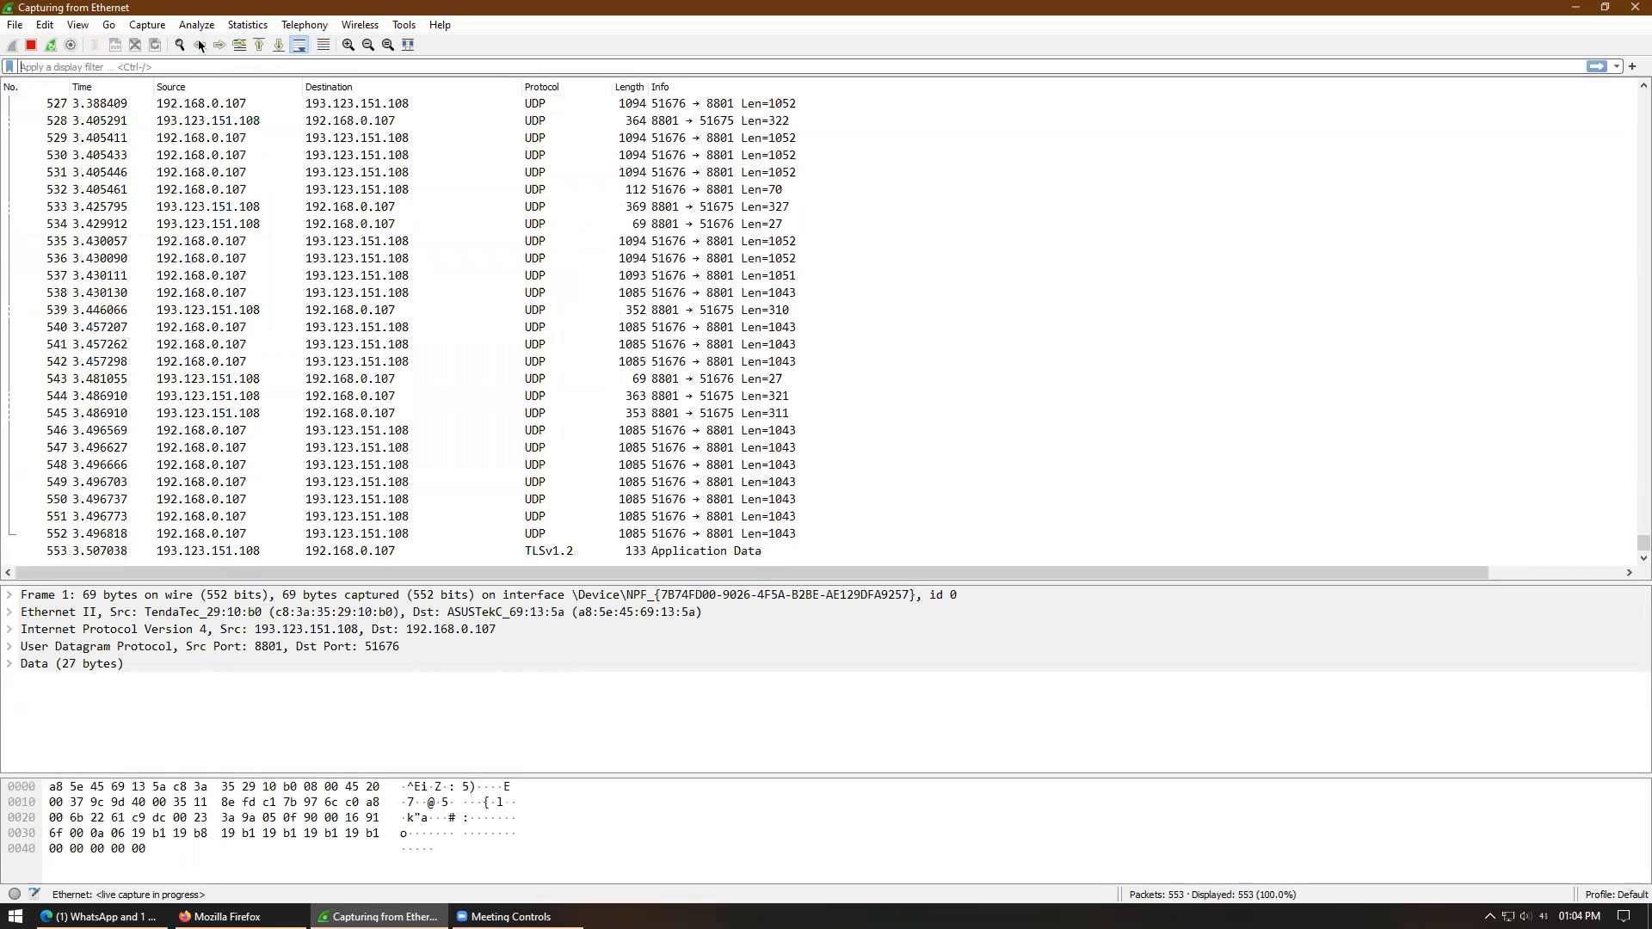
click(48, 27)
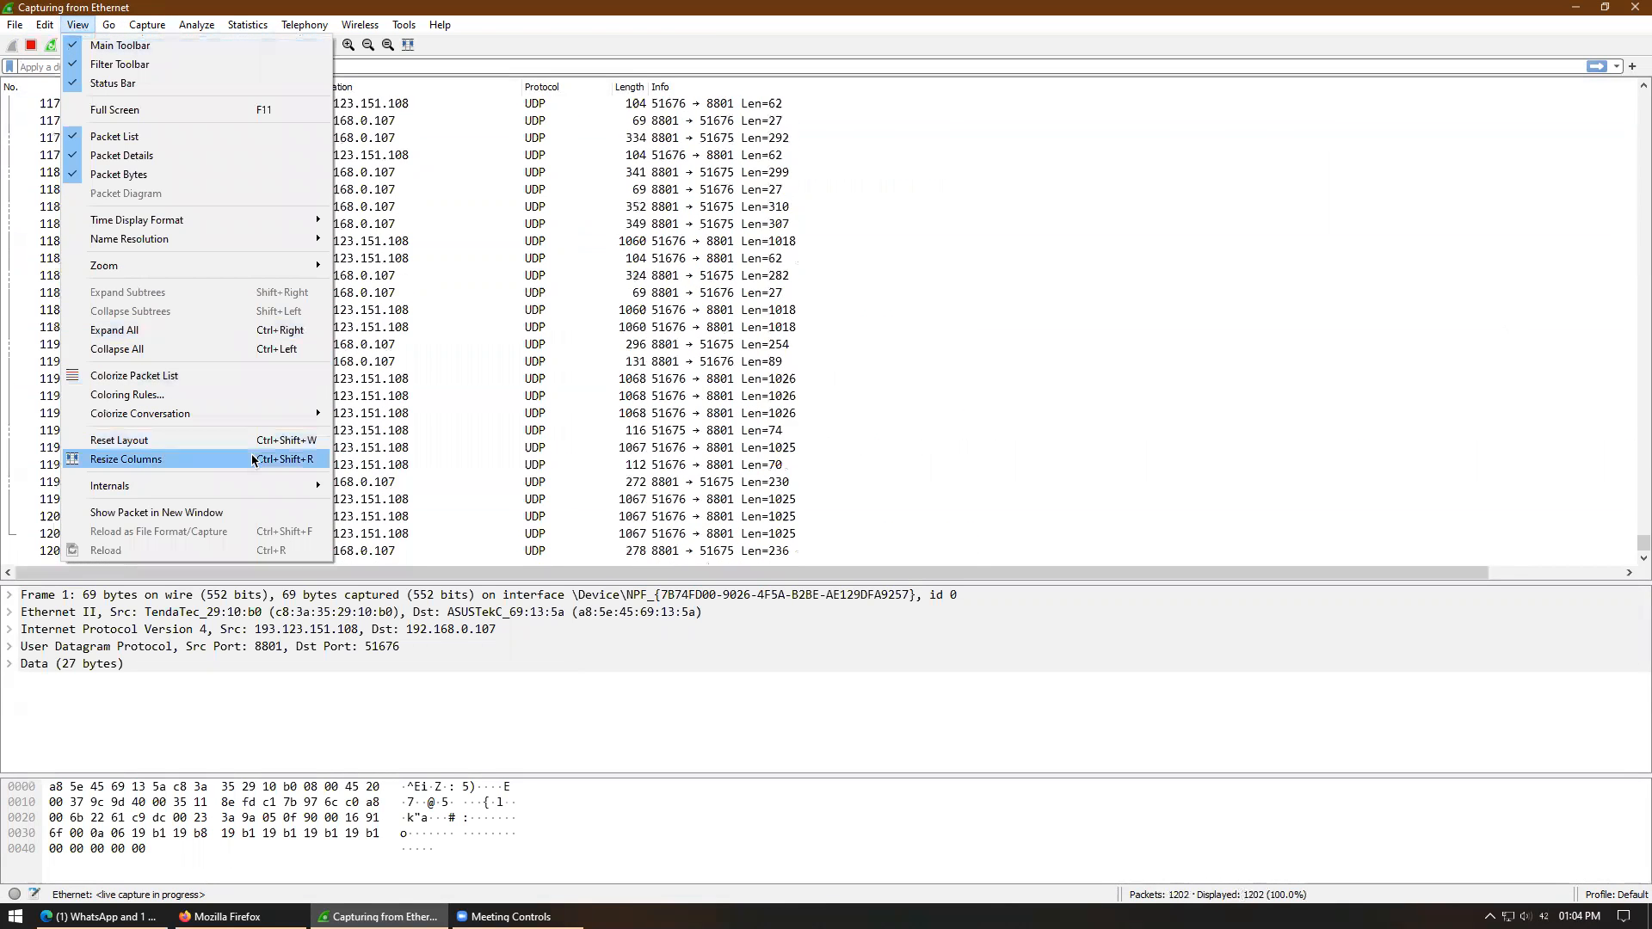
click(131, 400)
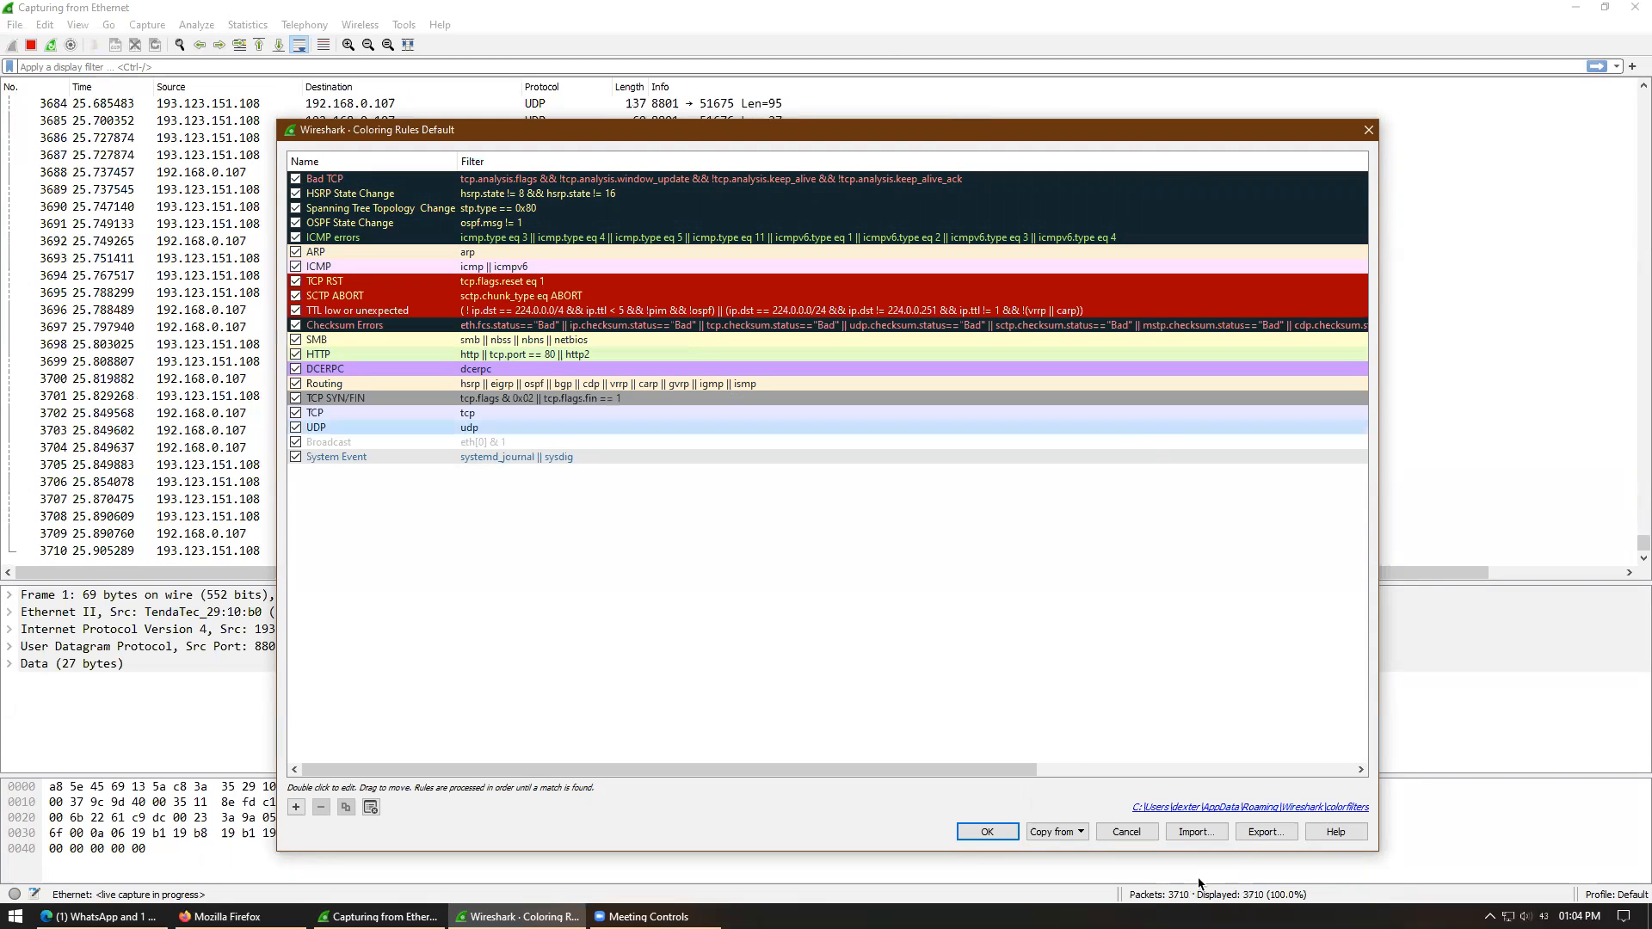
click(988, 832)
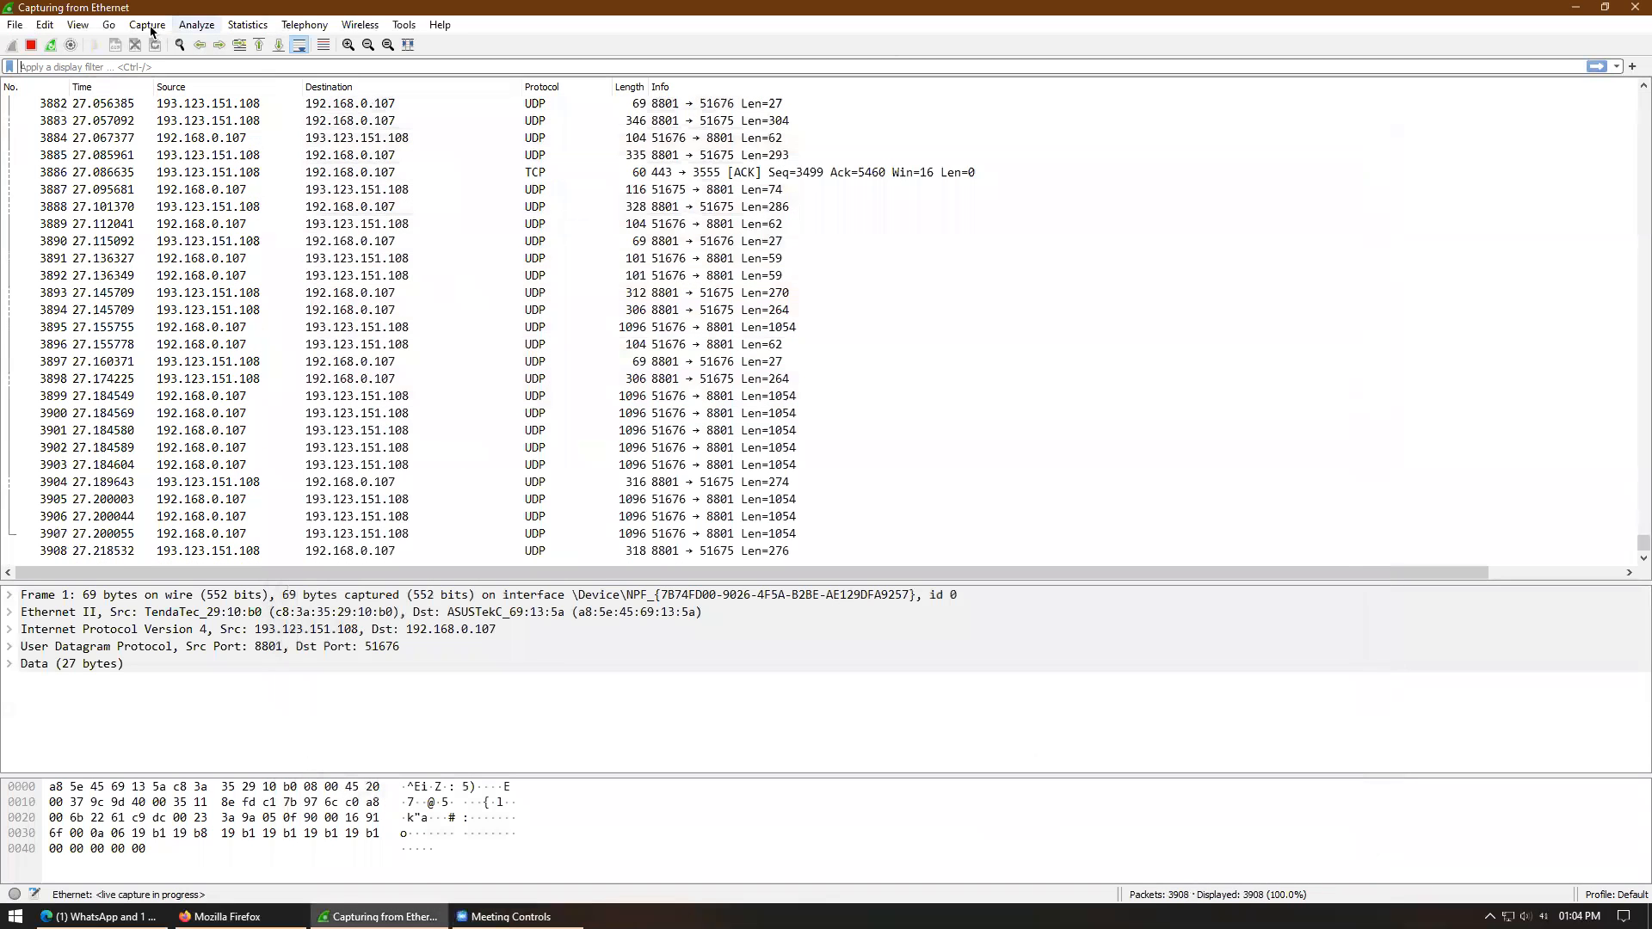
- Turn on Colorize Packet List and recheck the coloring rules
click(90, 26)
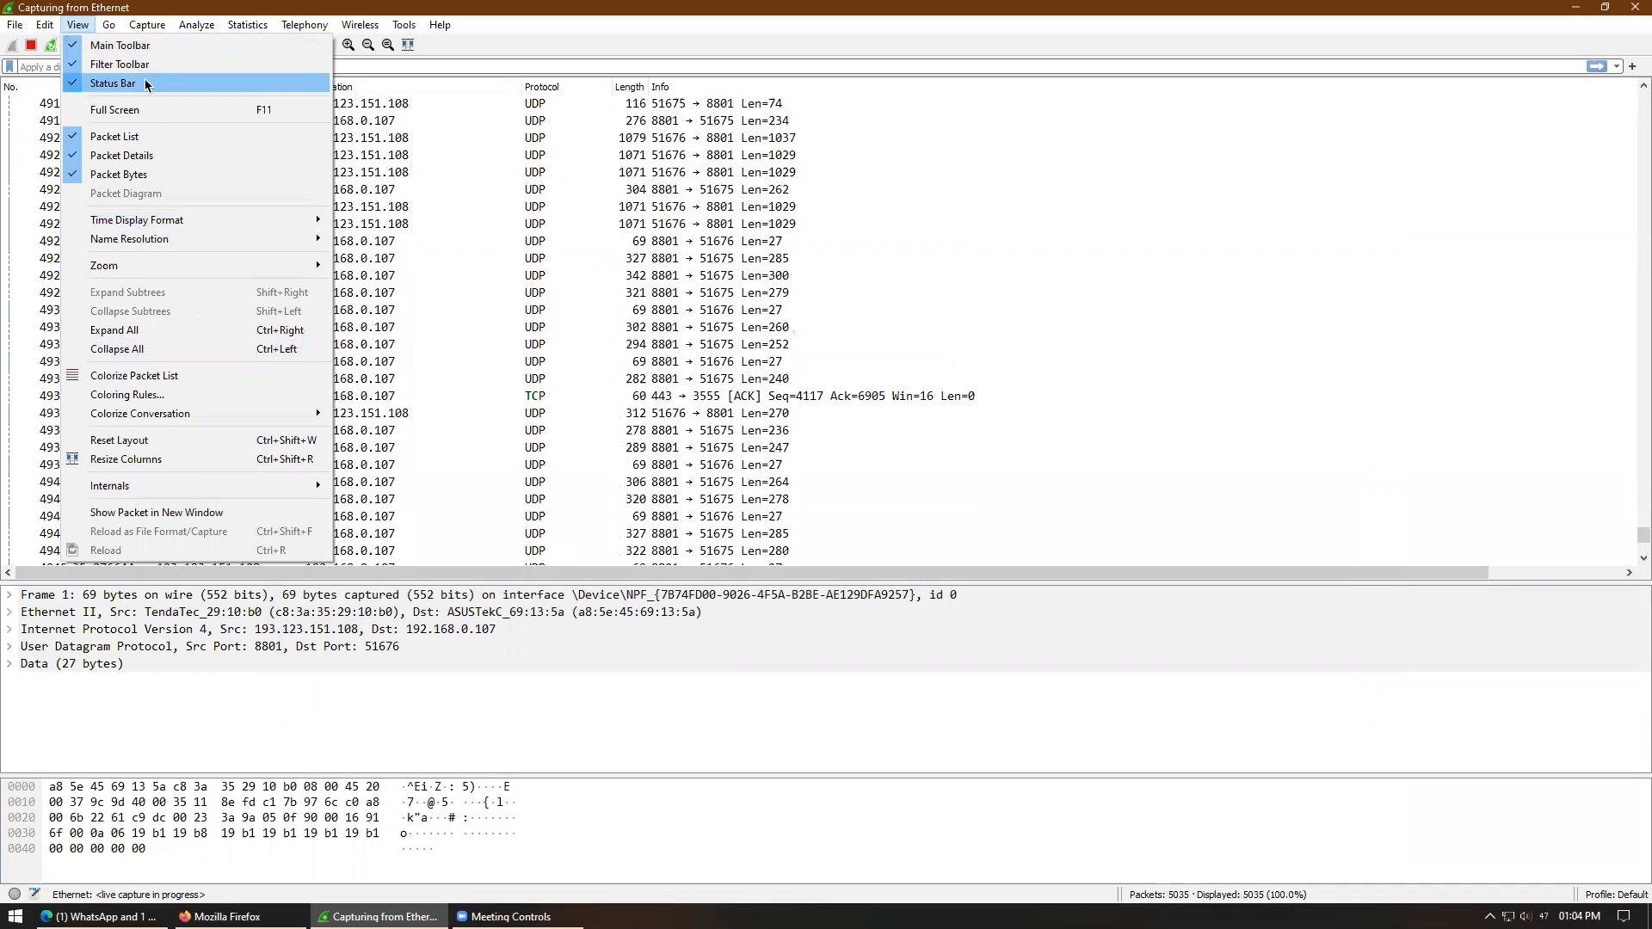
click(159, 375)
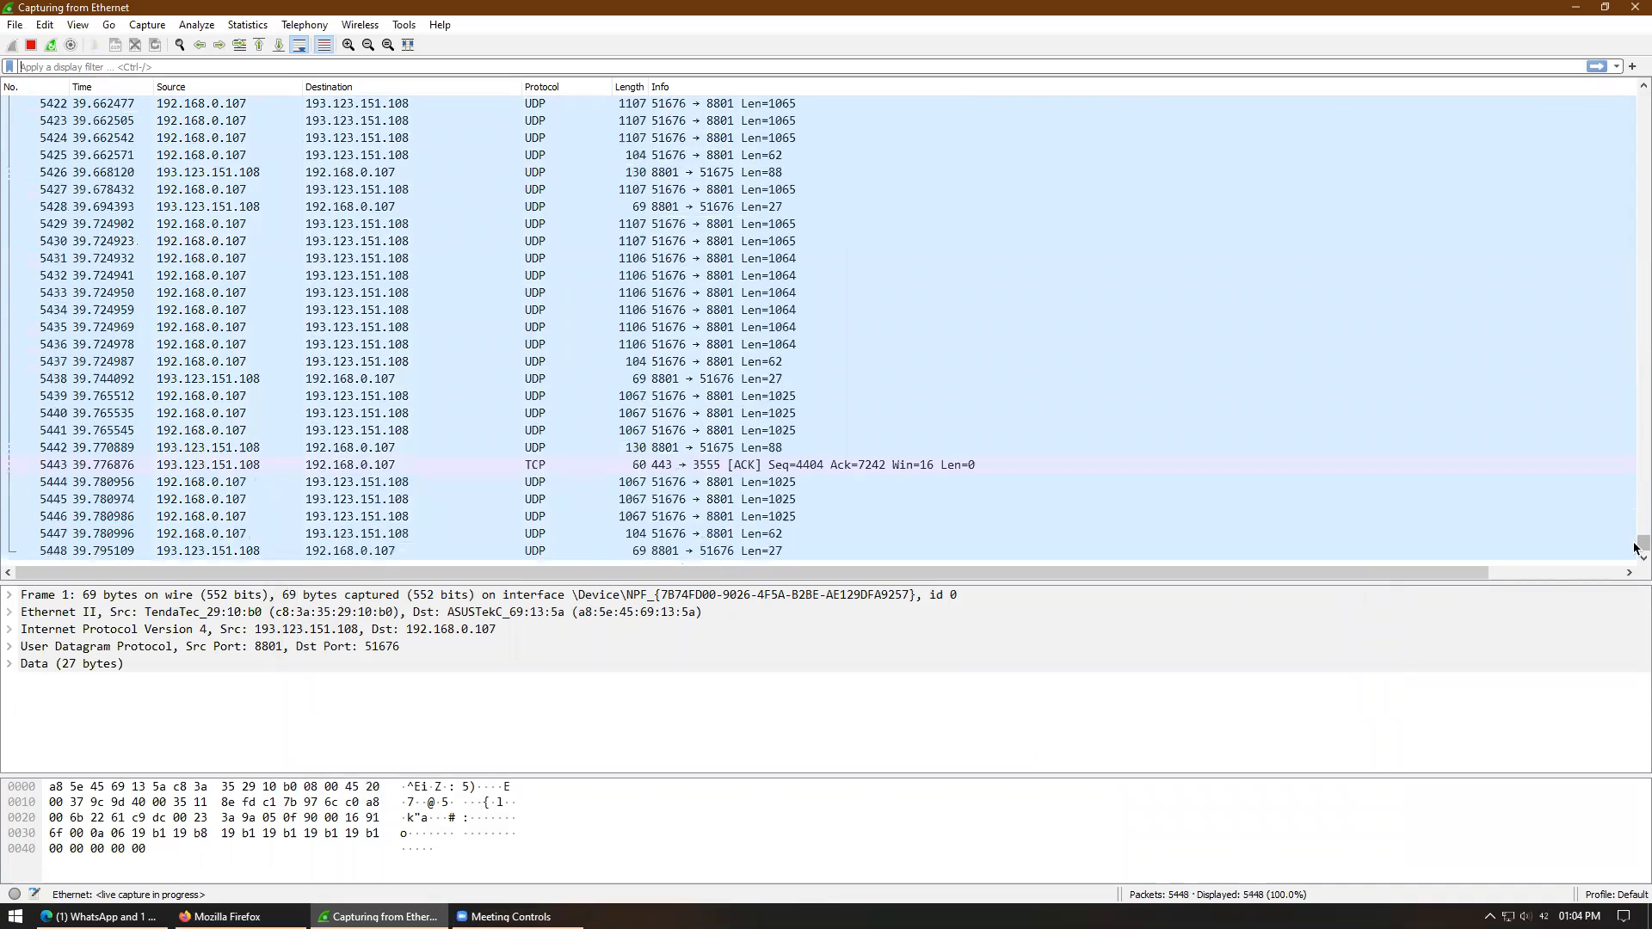
mouse_move(1634, 548)
mouse_down()
mouse_move(1635, 139)
mouse_move(1636, 551)
mouse_up()
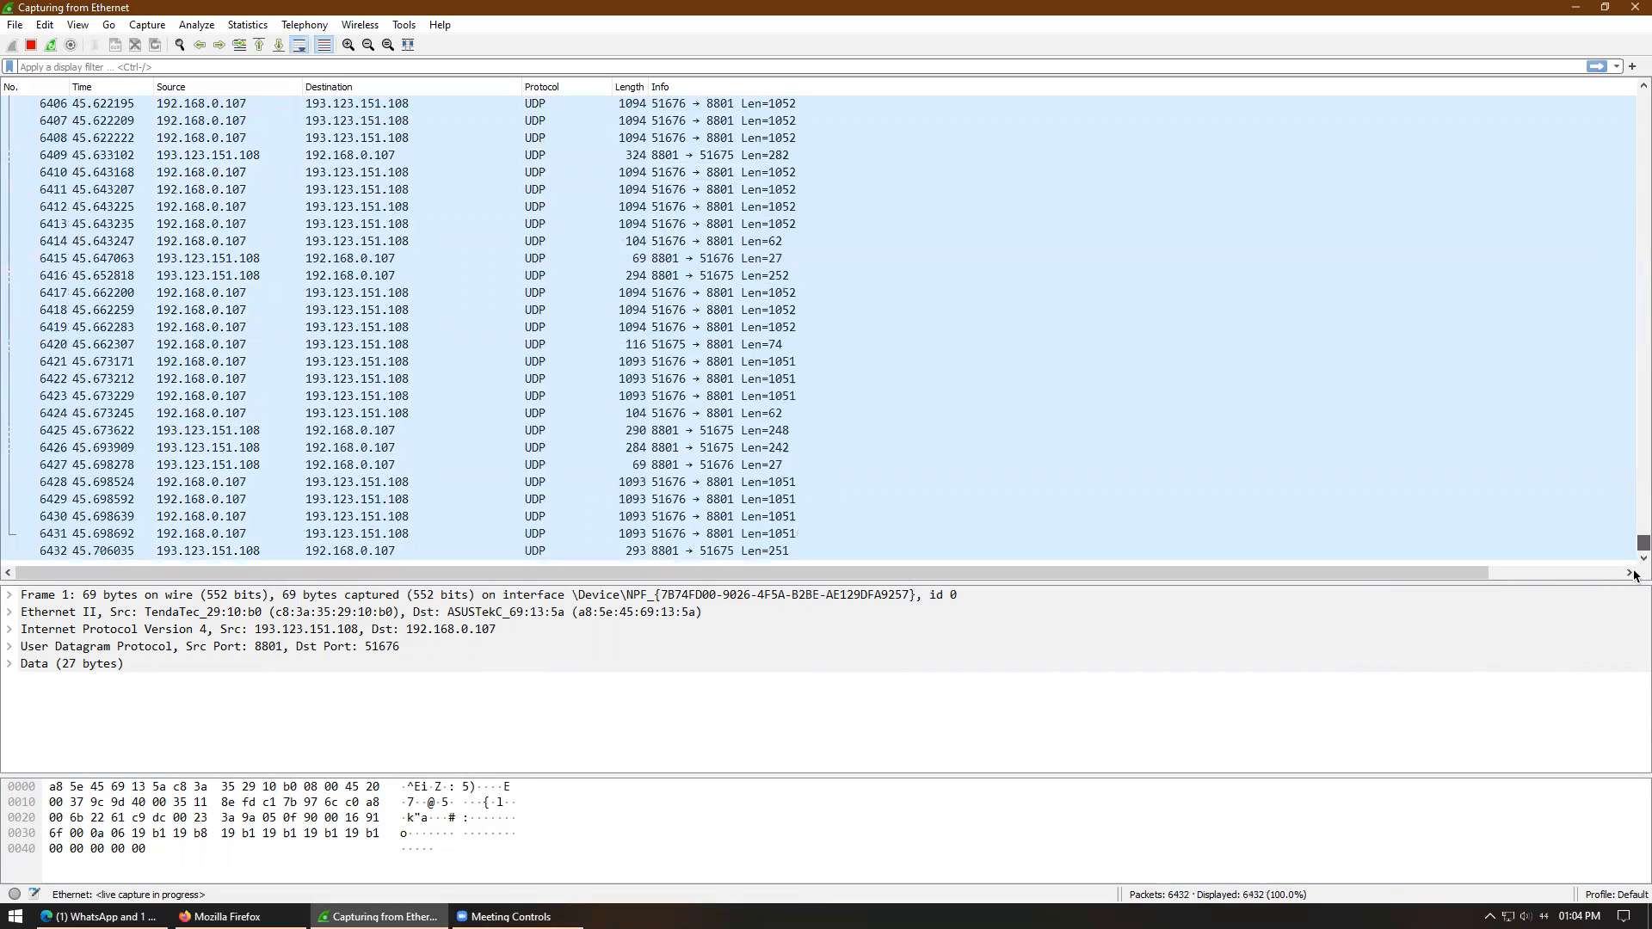
click(79, 26)
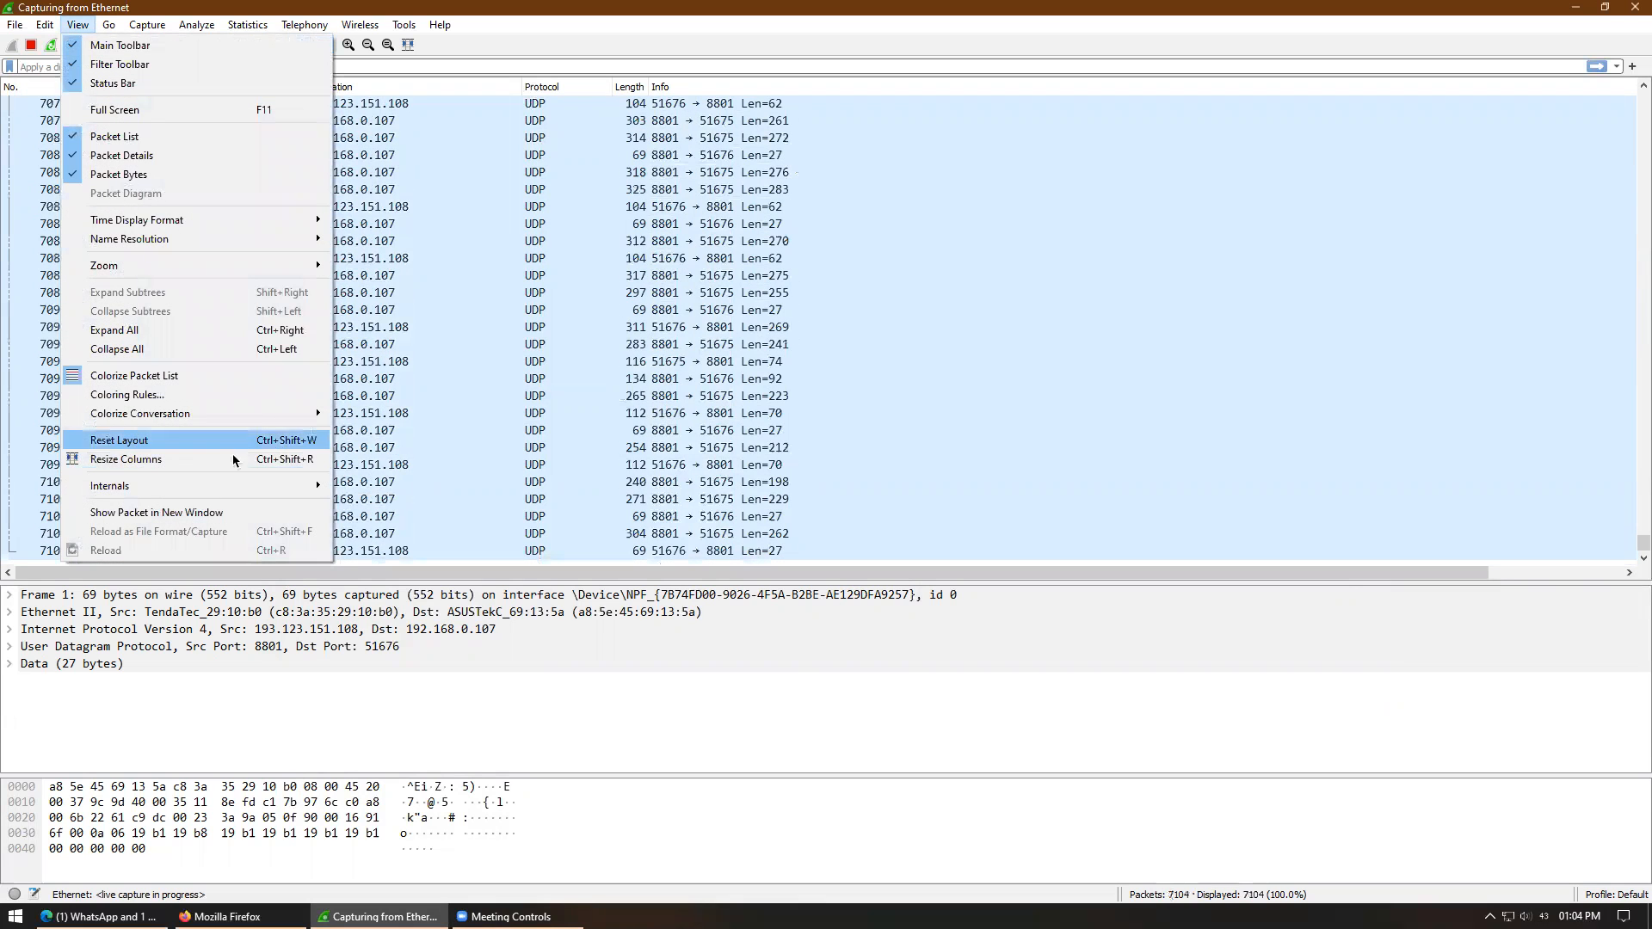
click(158, 396)
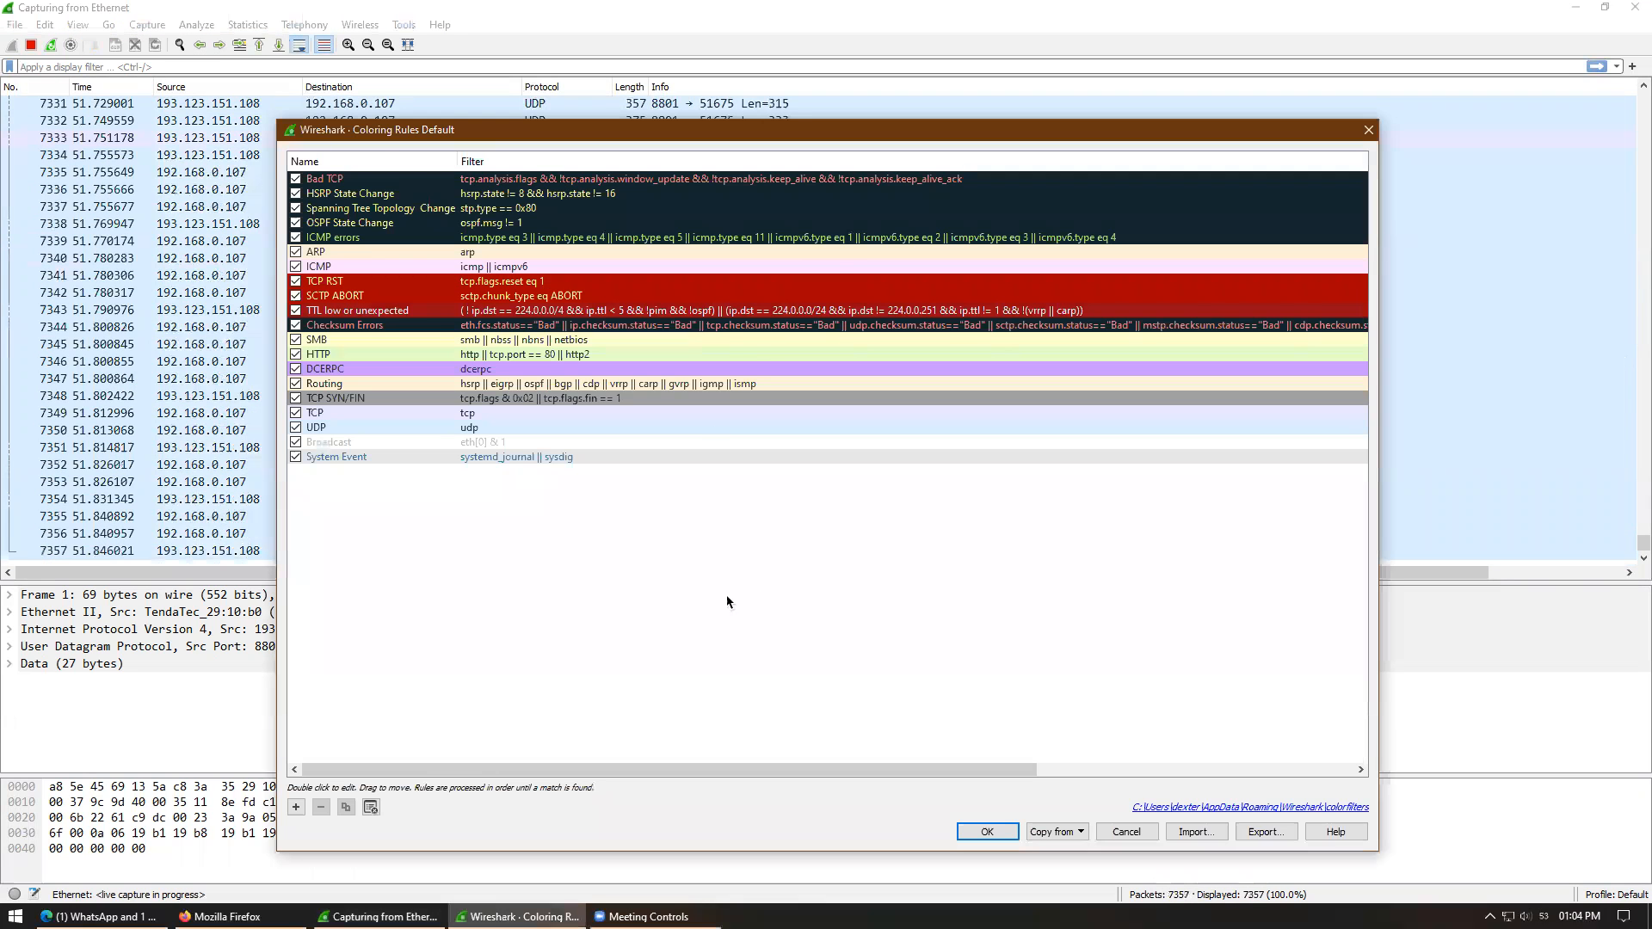
click(1368, 130)
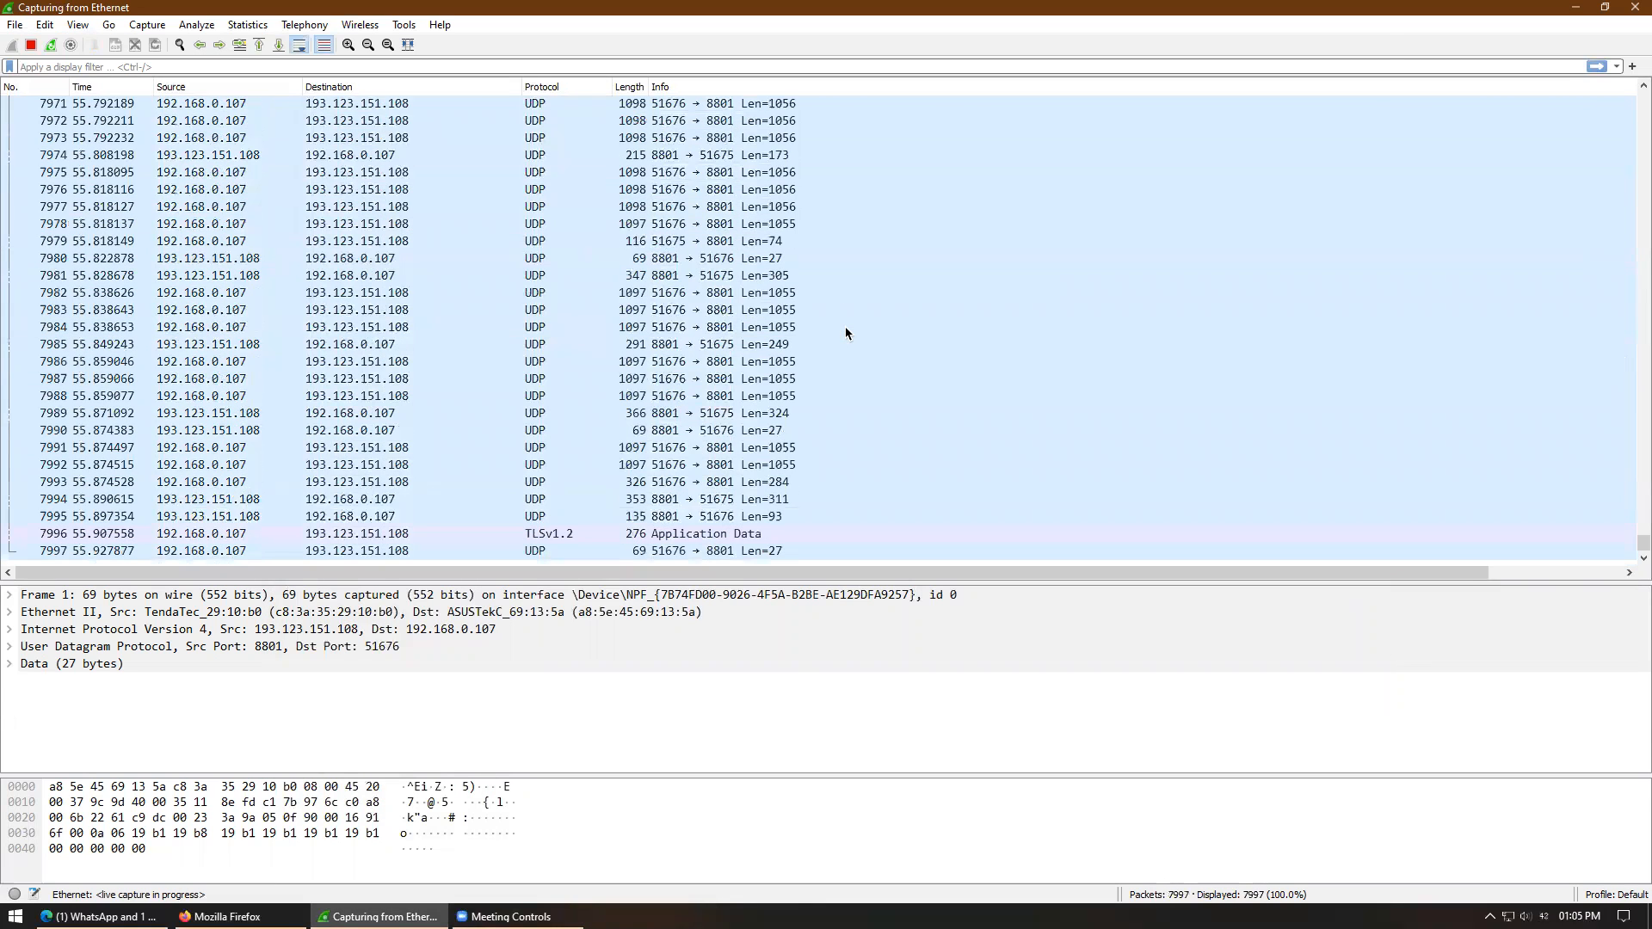
- Stop the capture at 8,421 packets and inspect packets 8323 through 8327
click(30, 48)
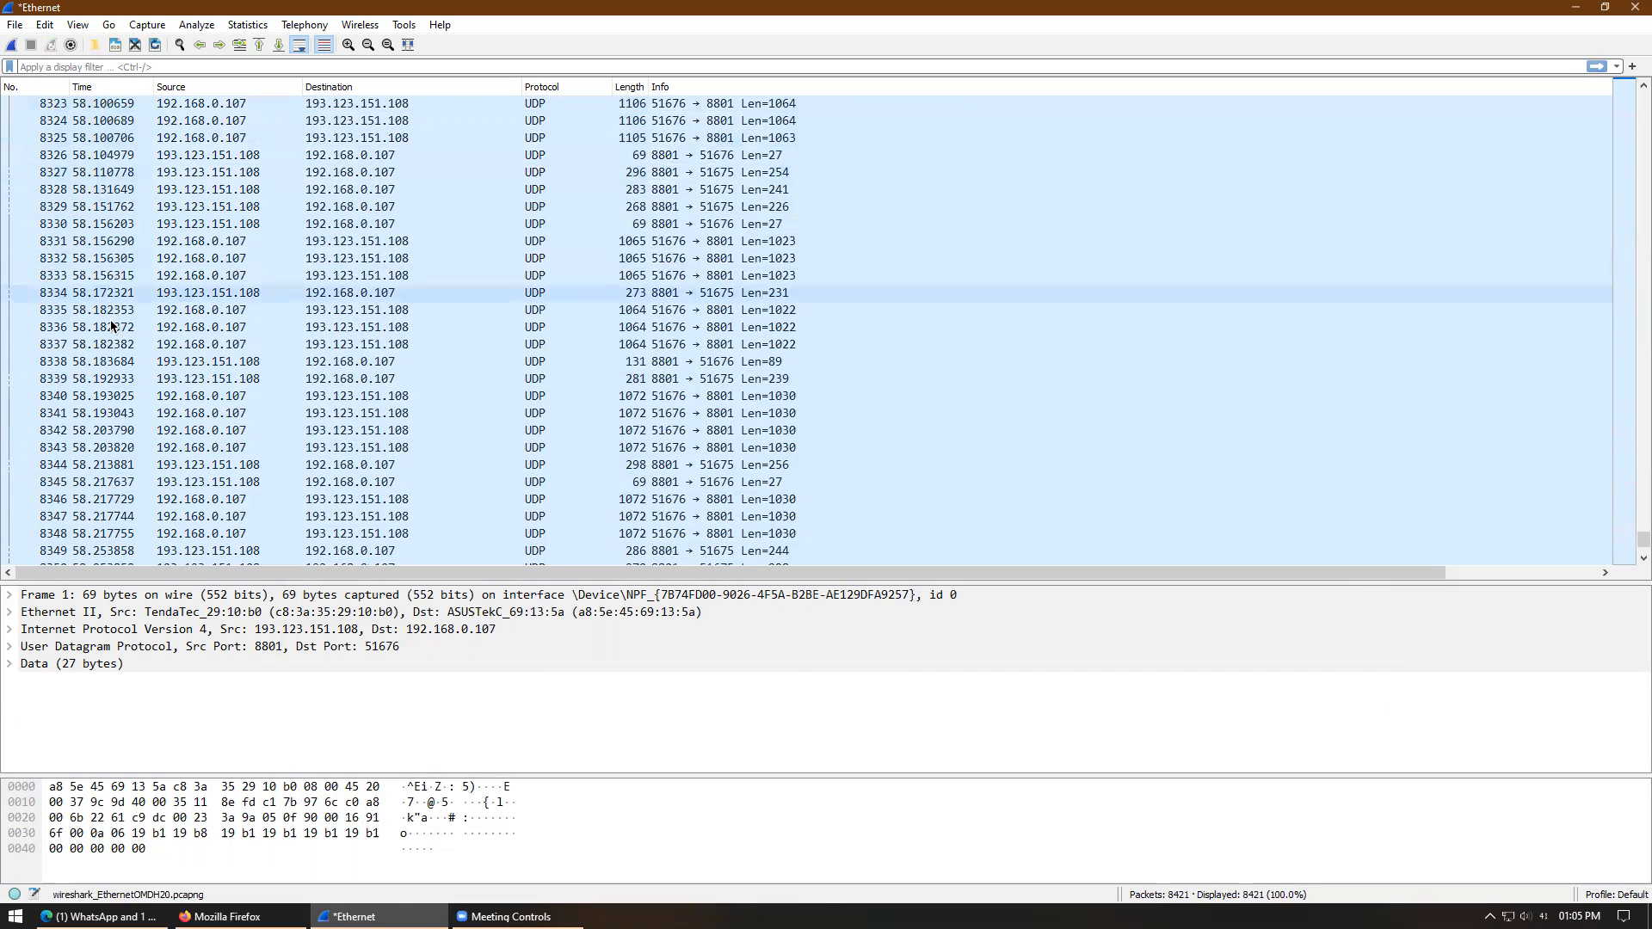
click(206, 105)
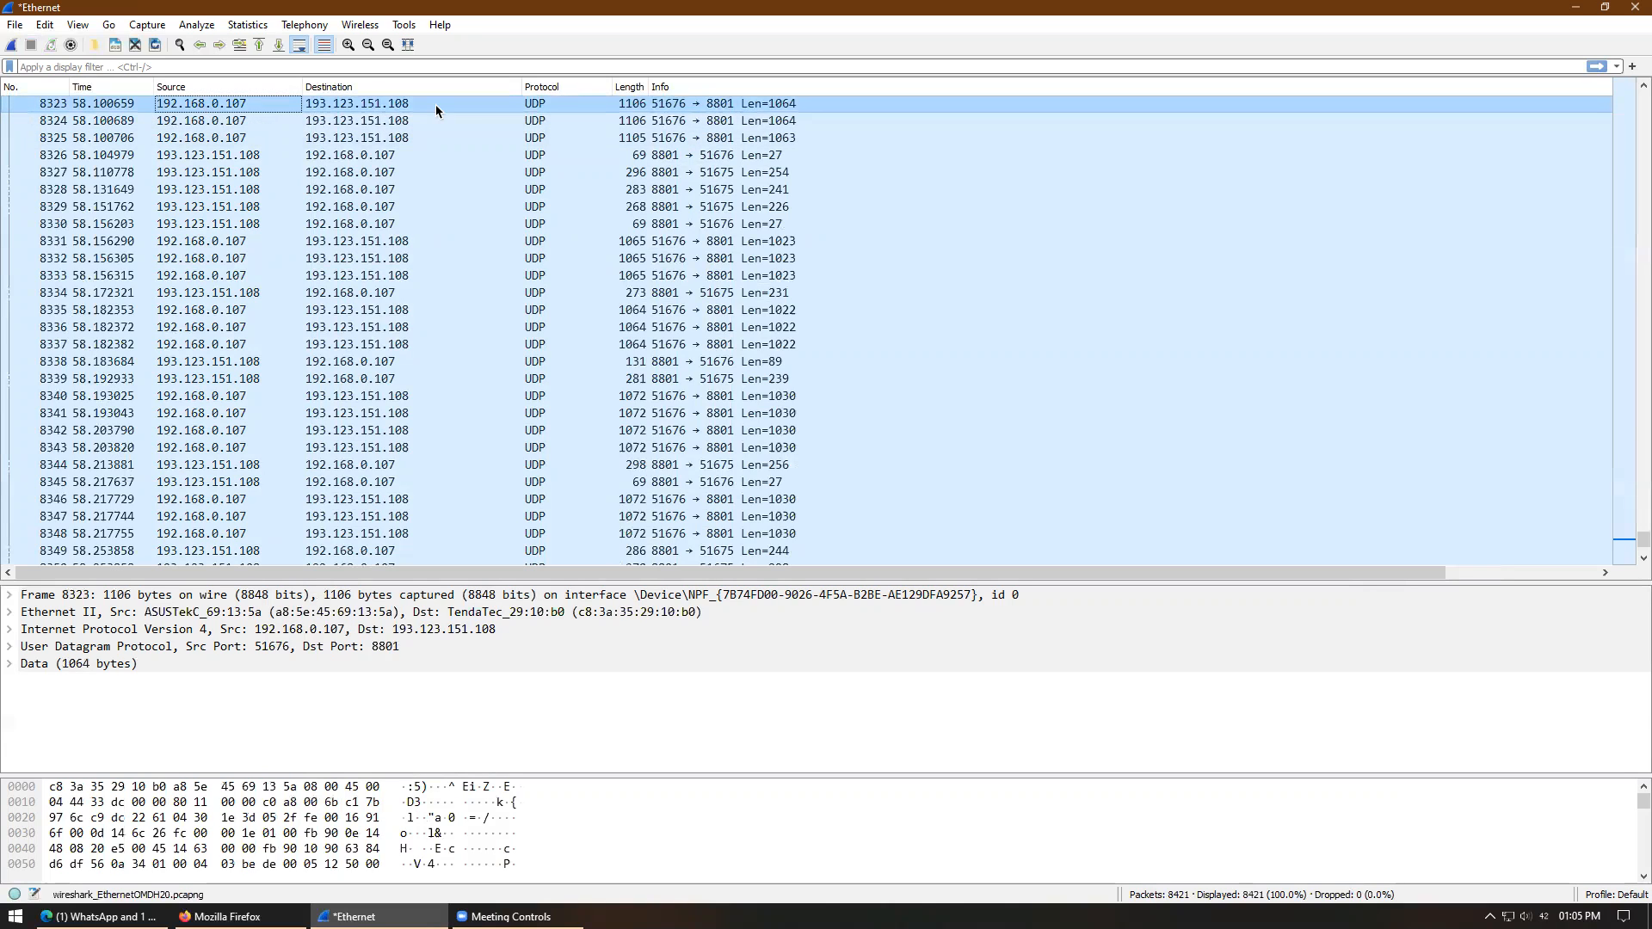
click(172, 121)
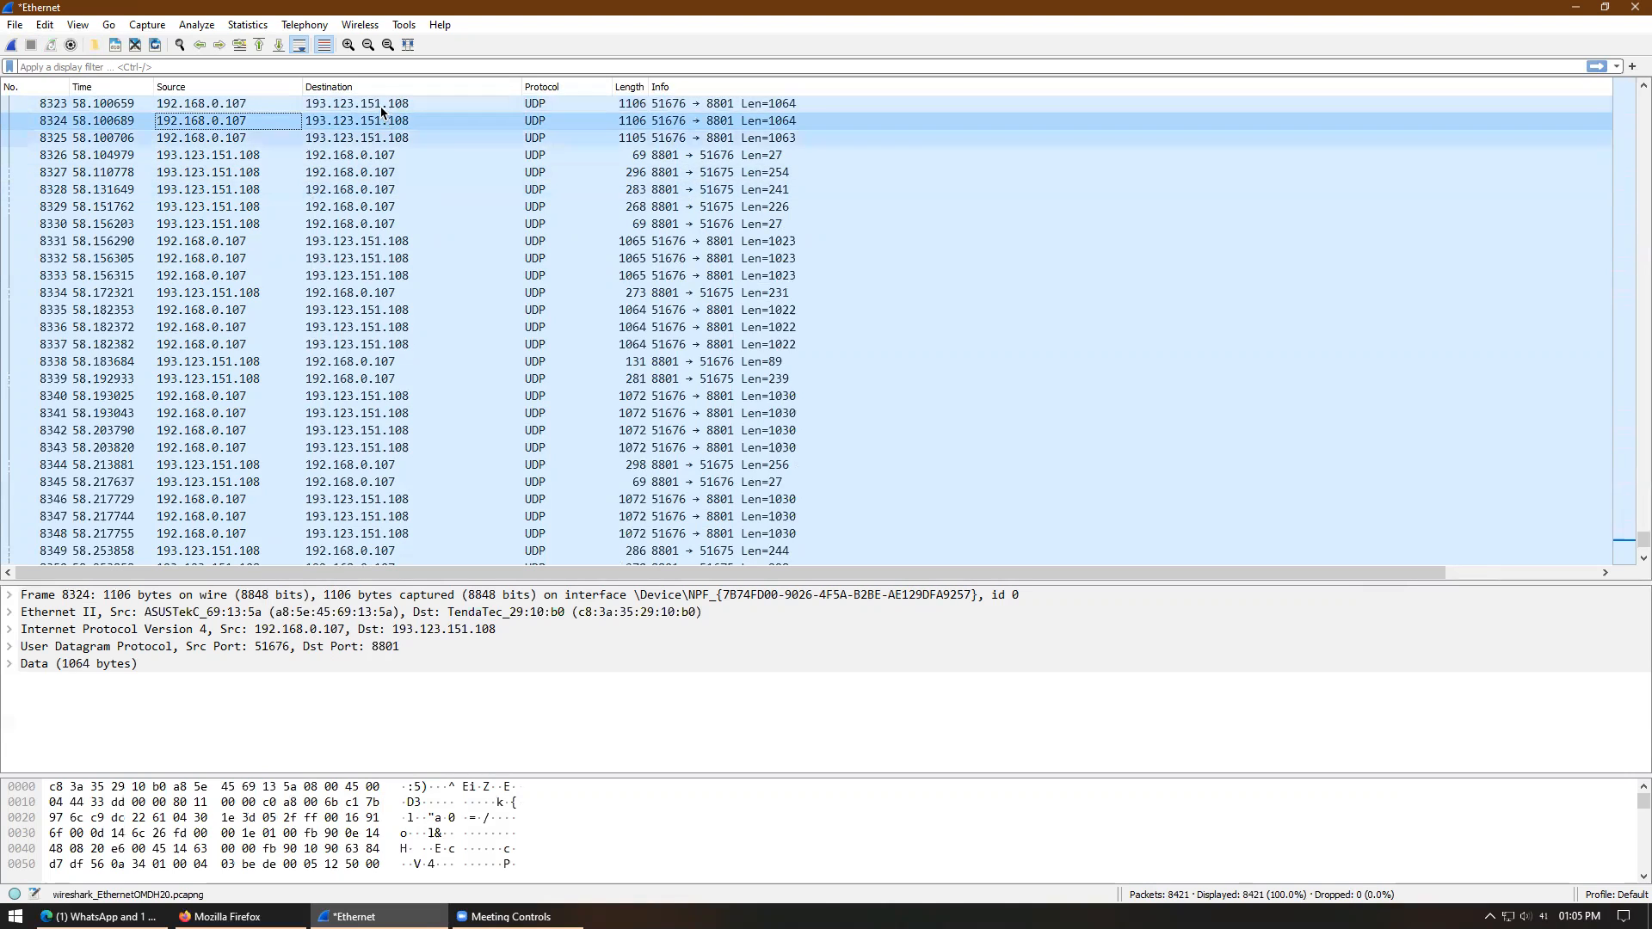
click(217, 105)
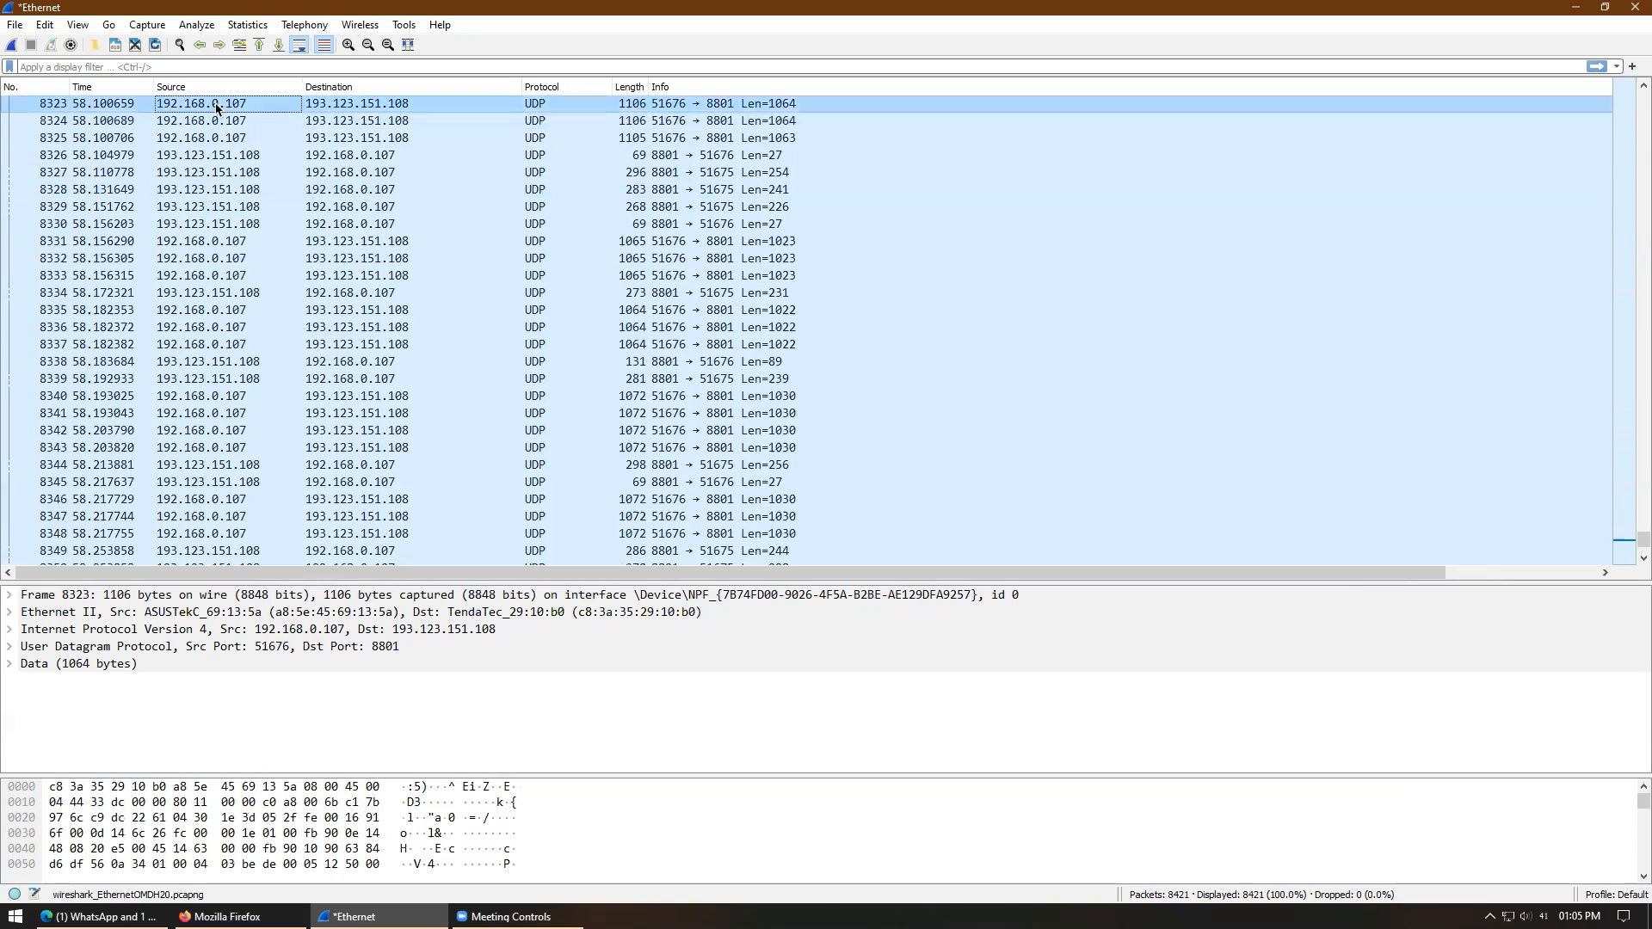
click(368, 121)
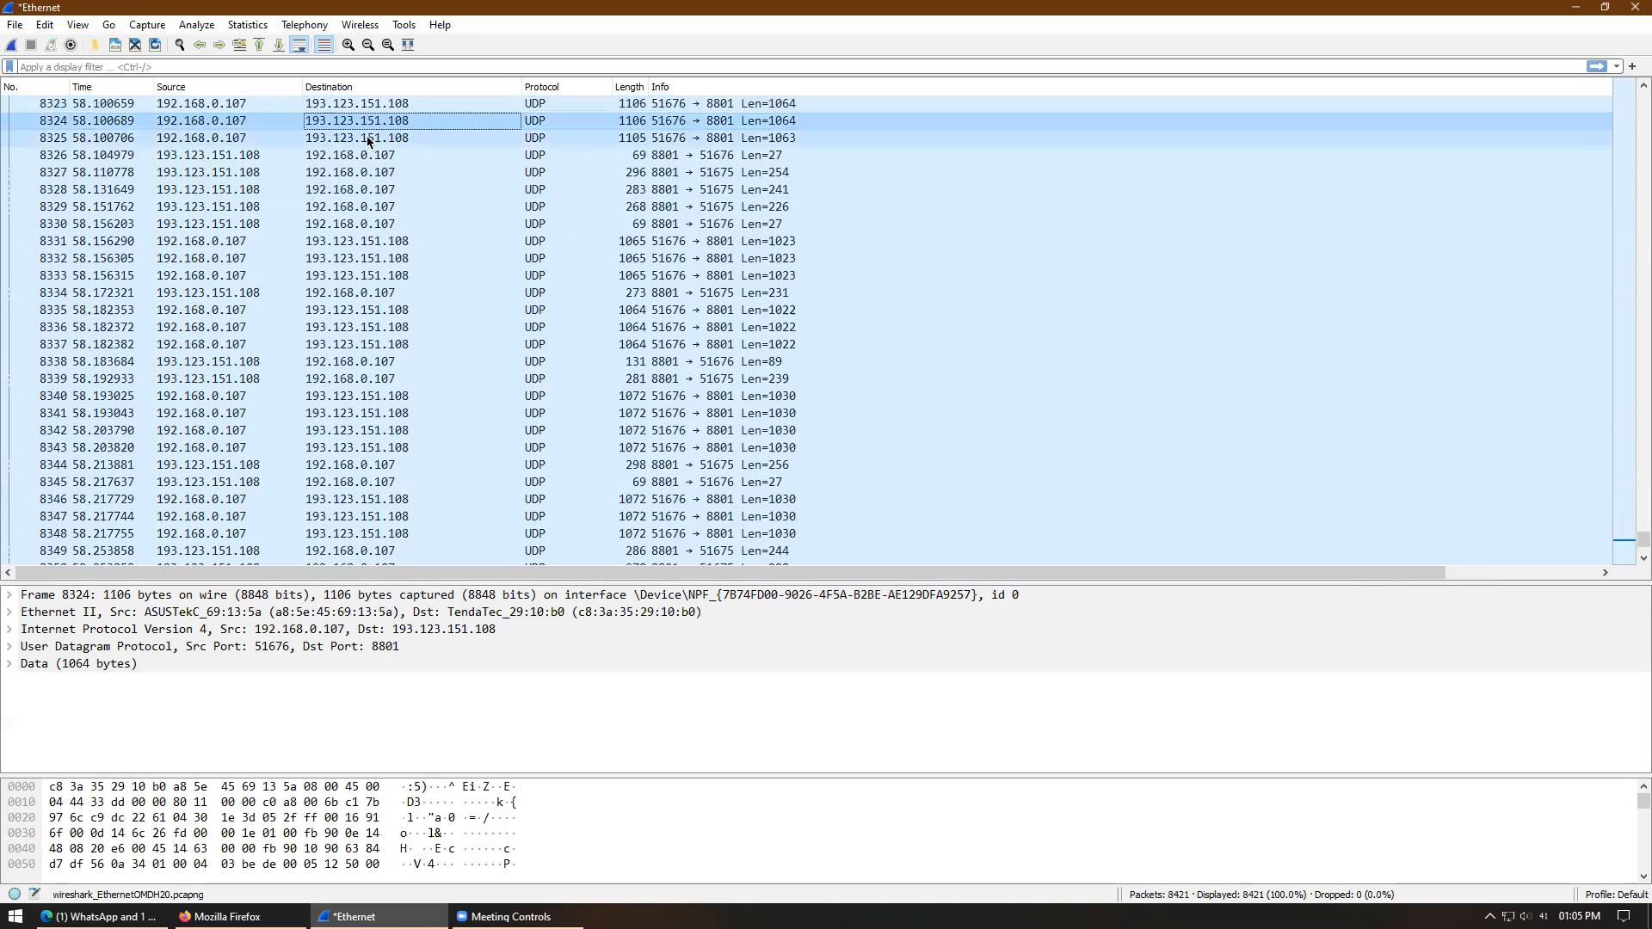
click(385, 140)
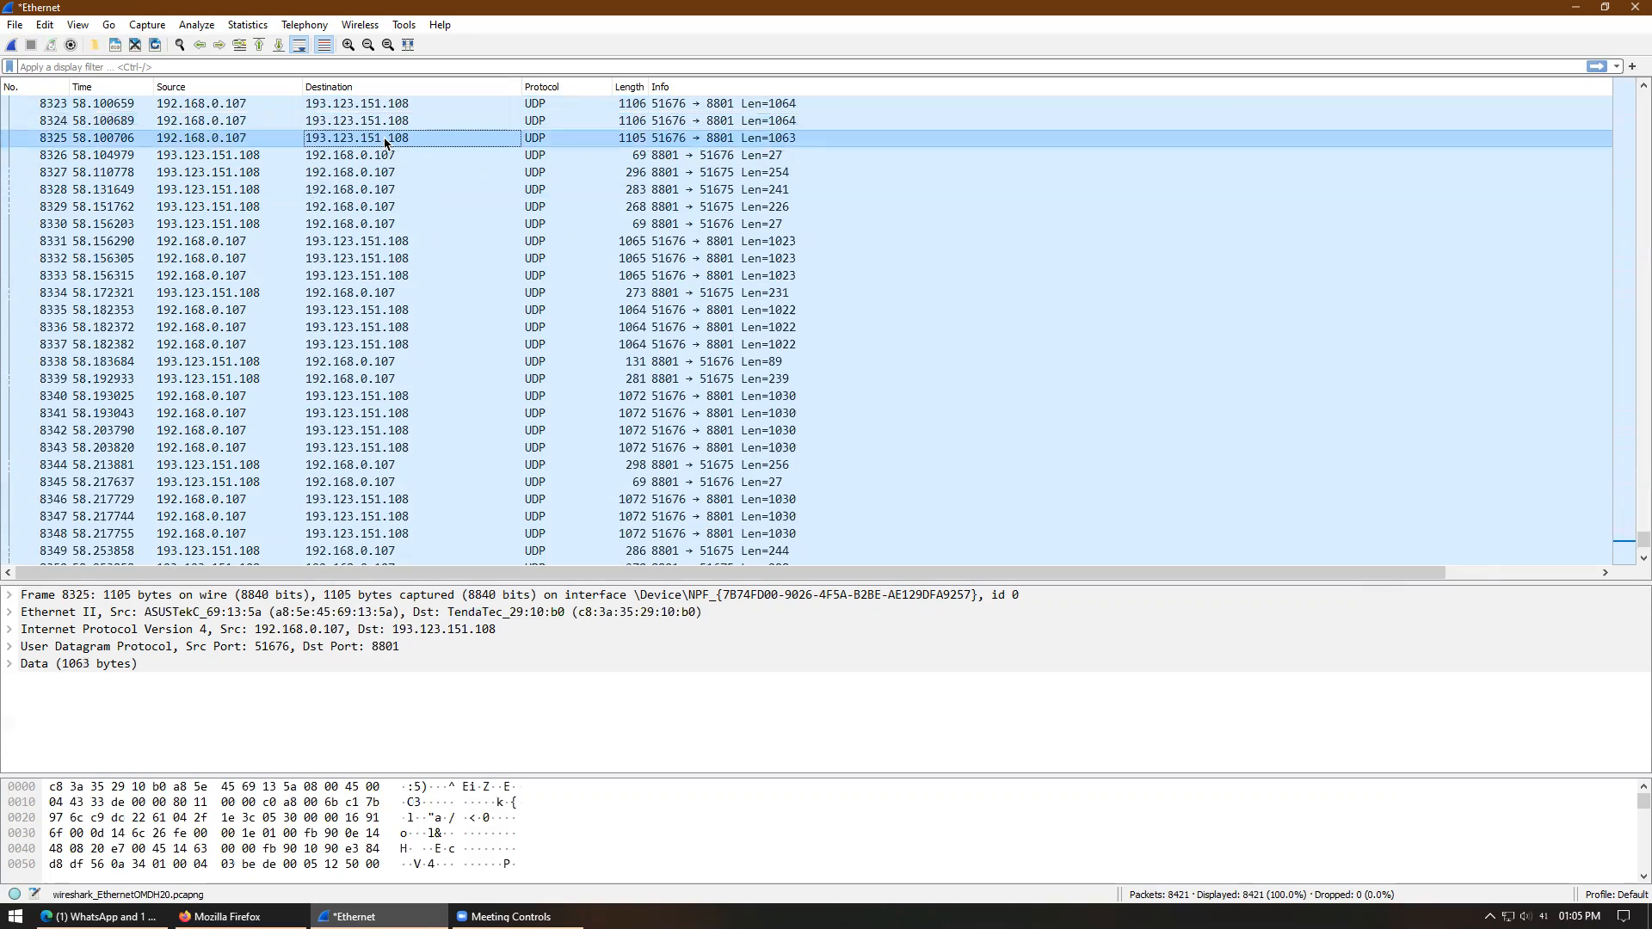
click(386, 156)
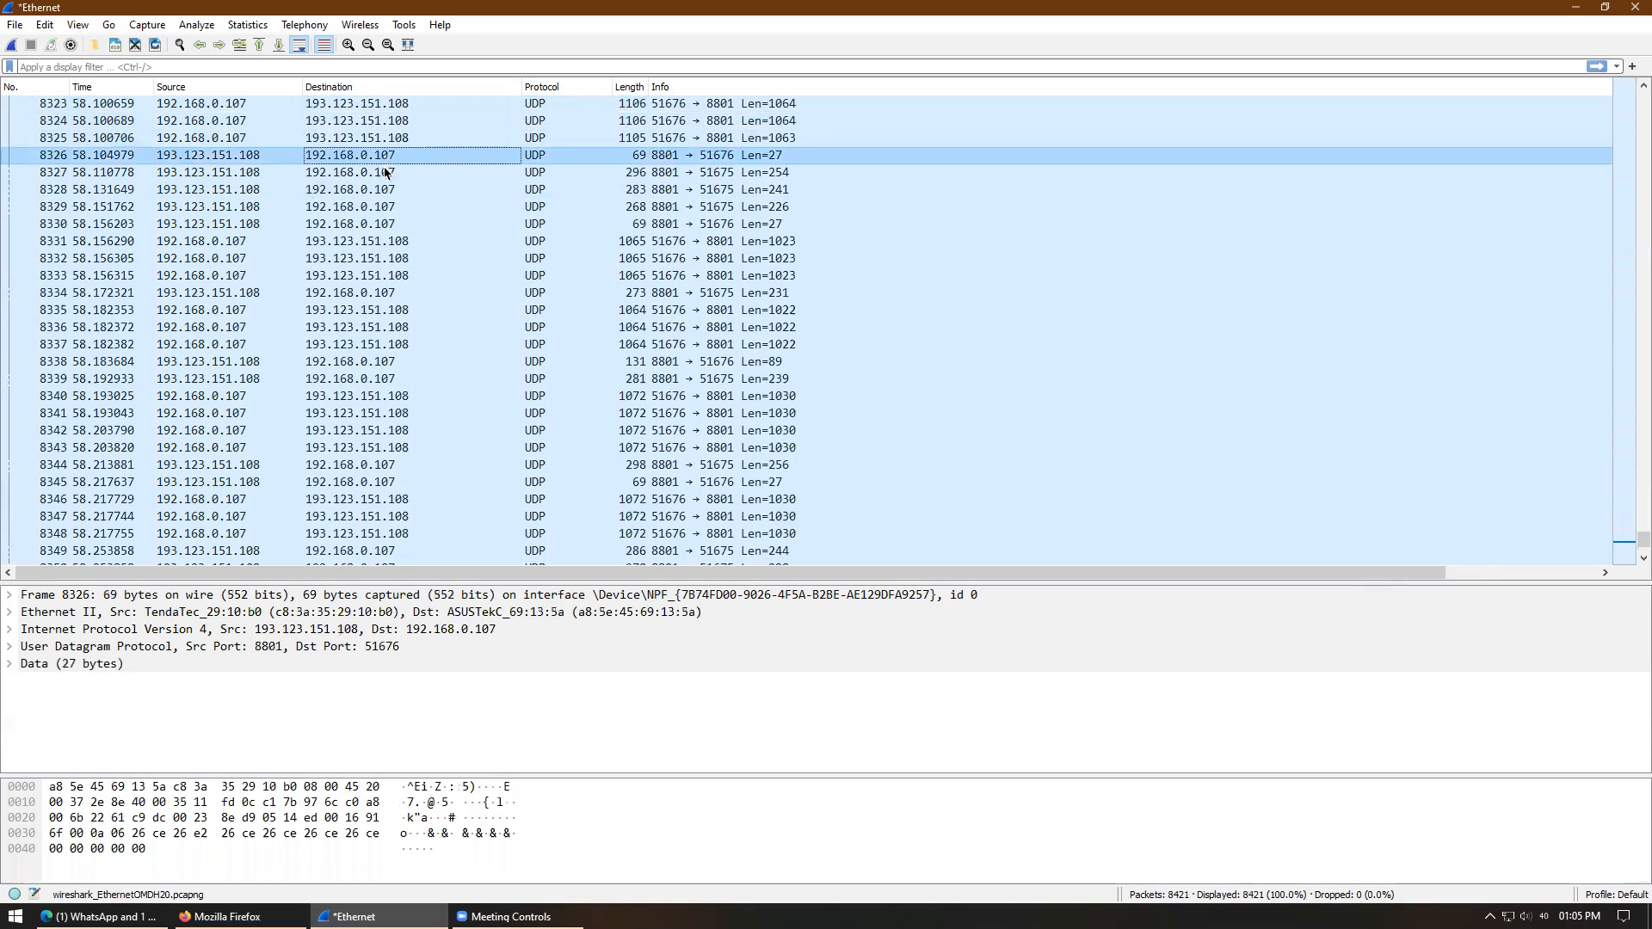
click(386, 172)
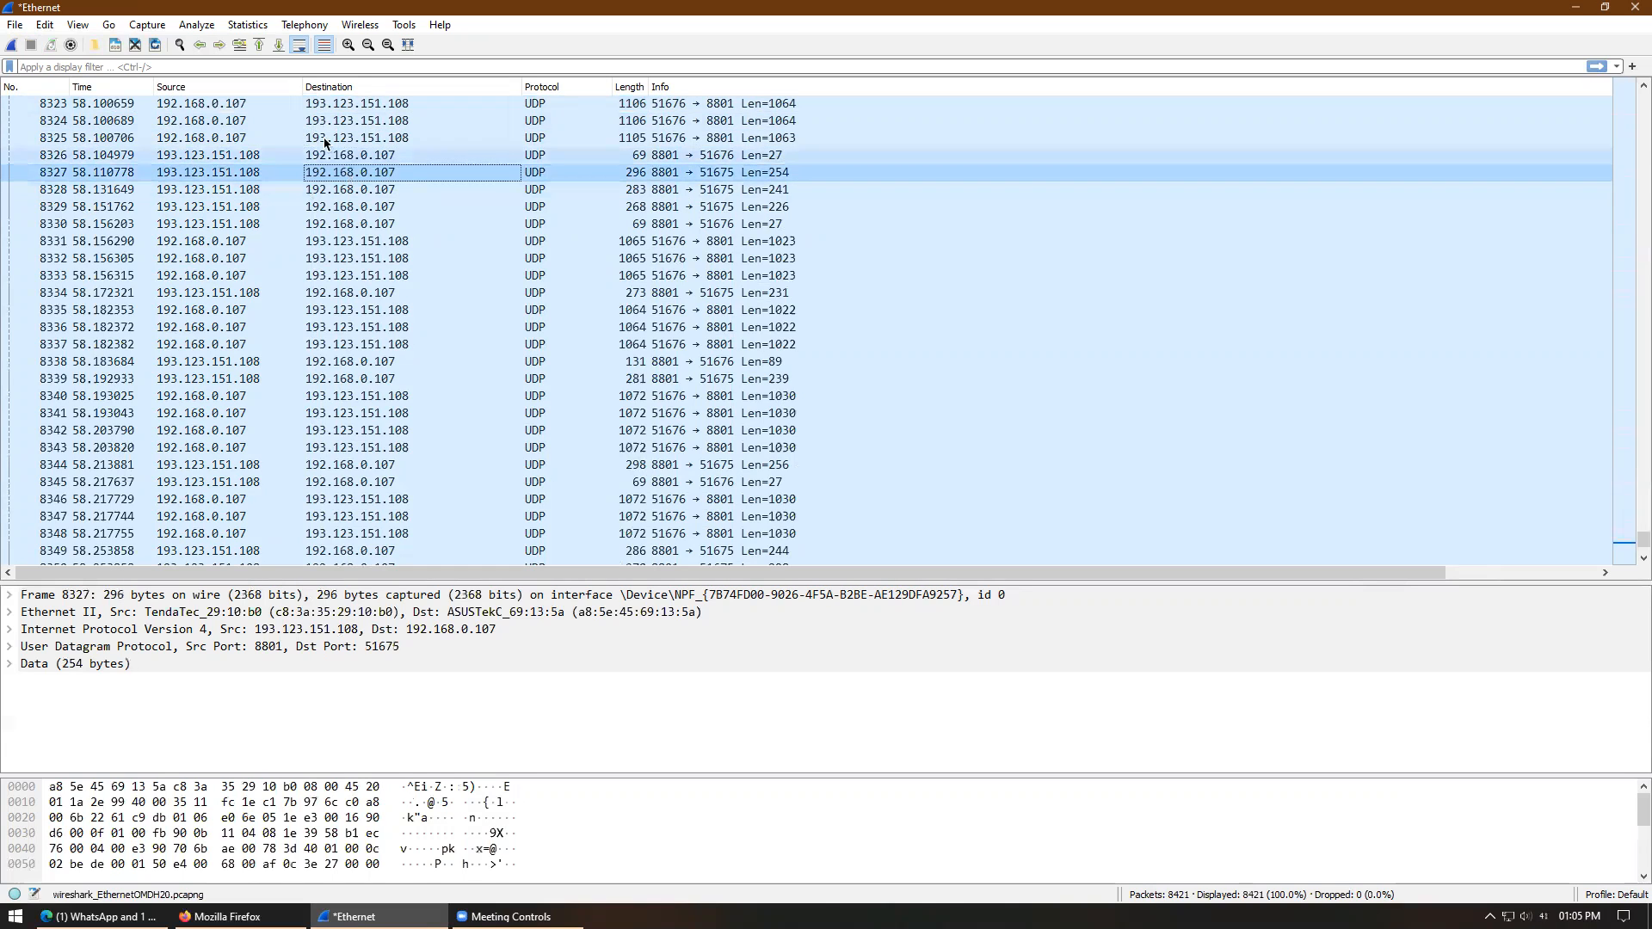
click(372, 139)
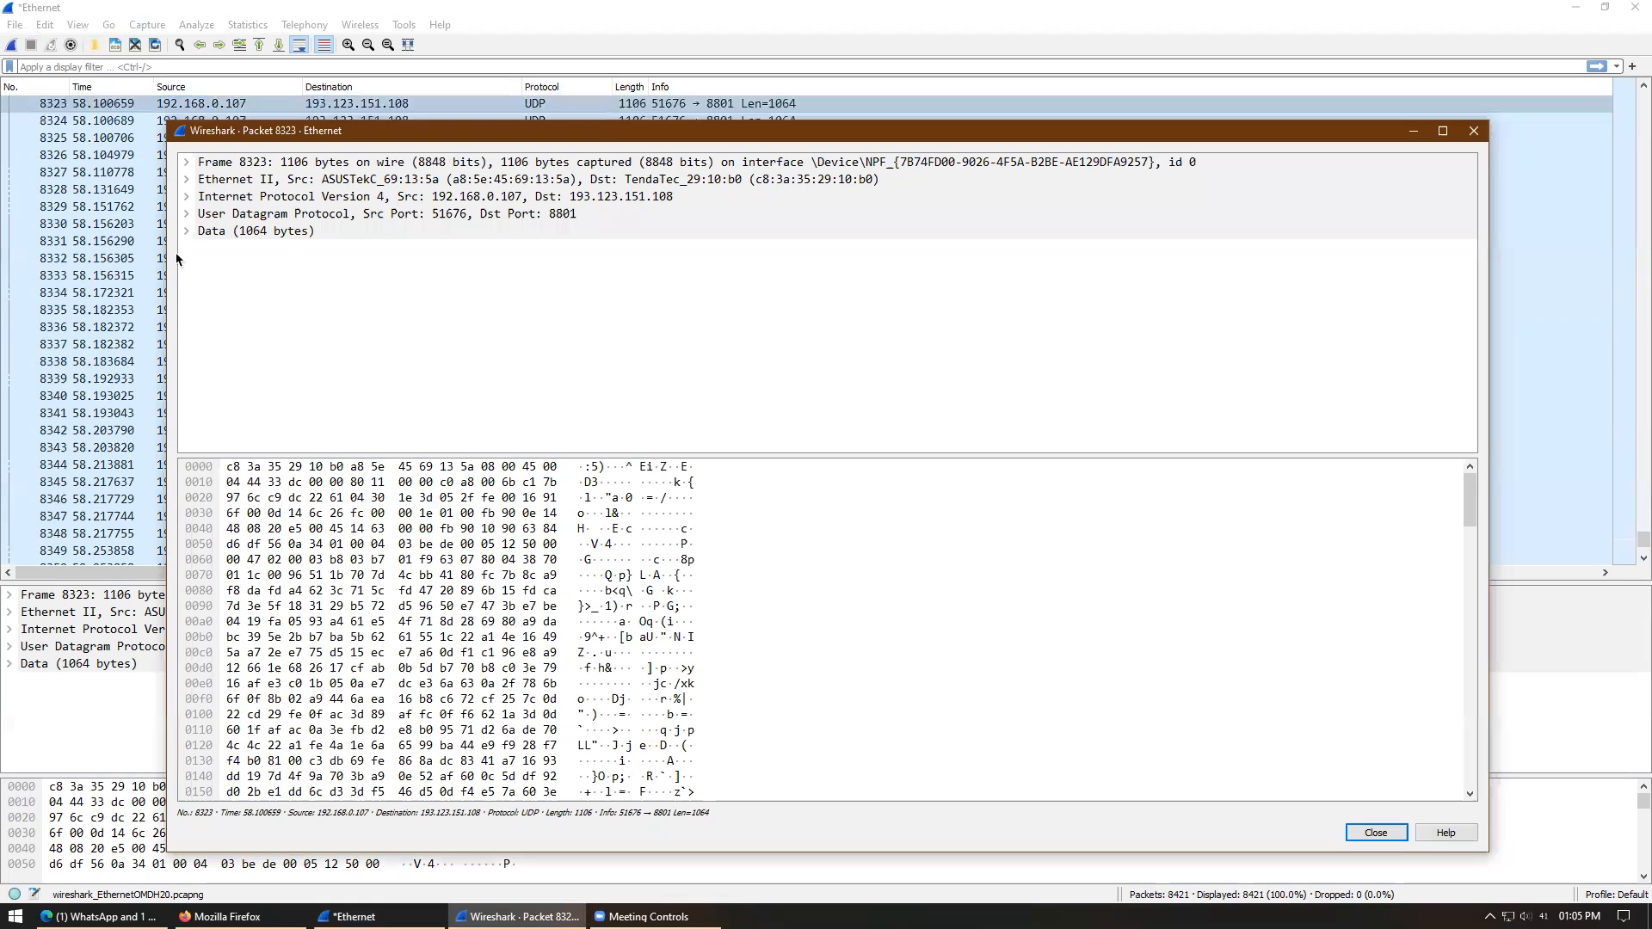
- Expand packet 8323's Data, Ethernet II and IPv4 details to view its addresses
click(186, 231)
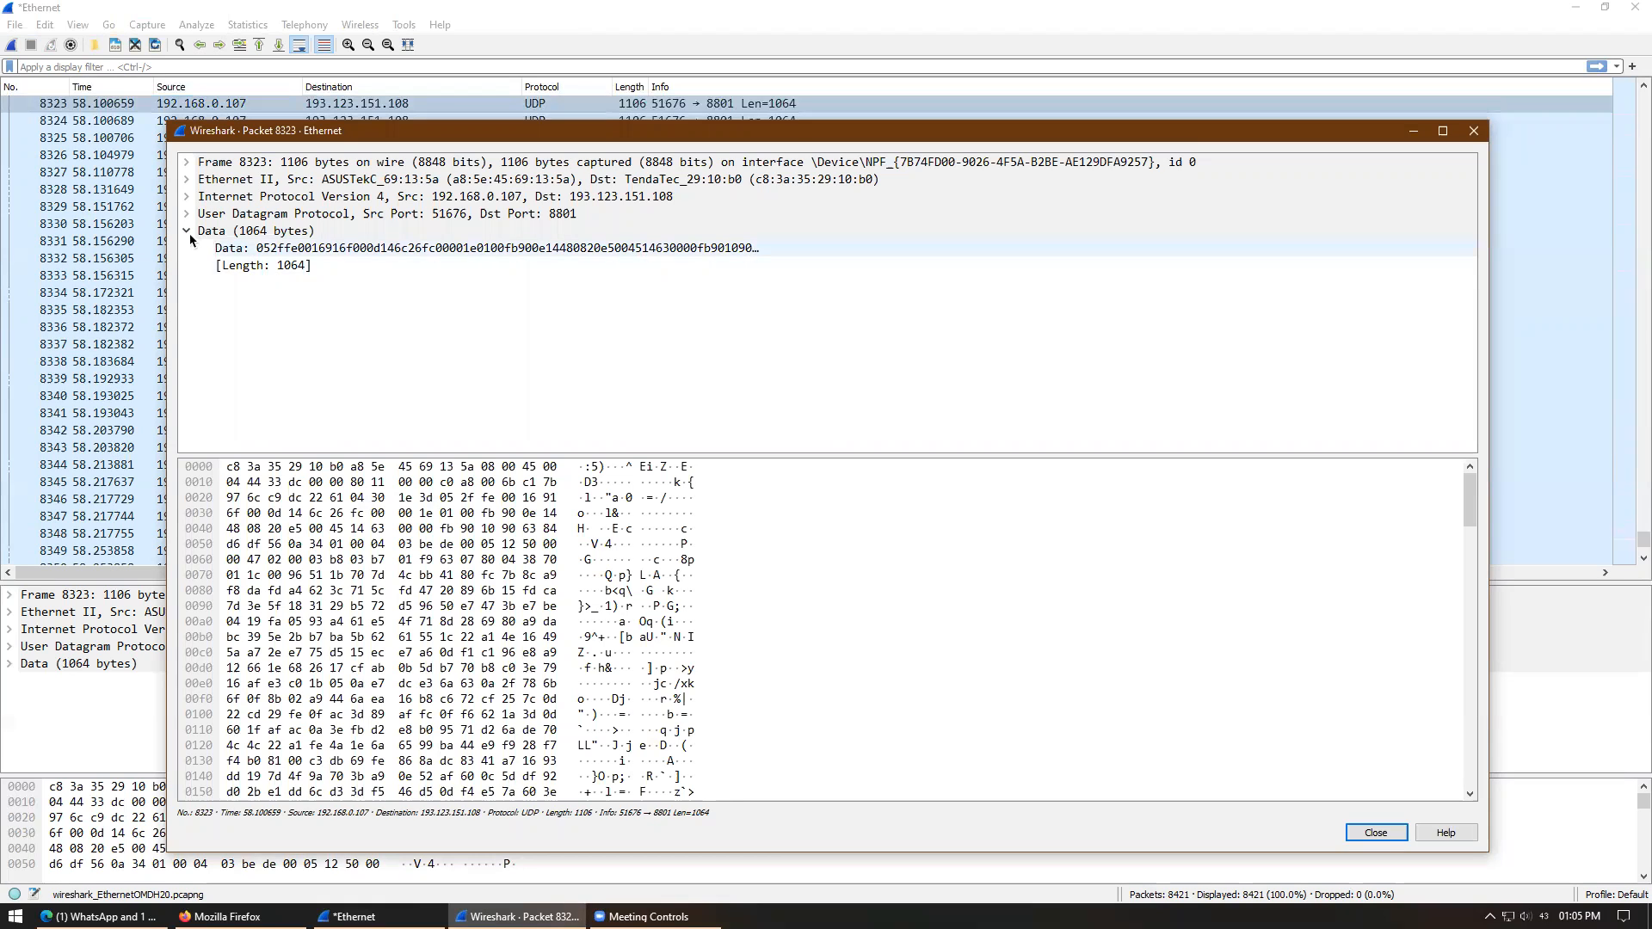
click(187, 230)
click(186, 179)
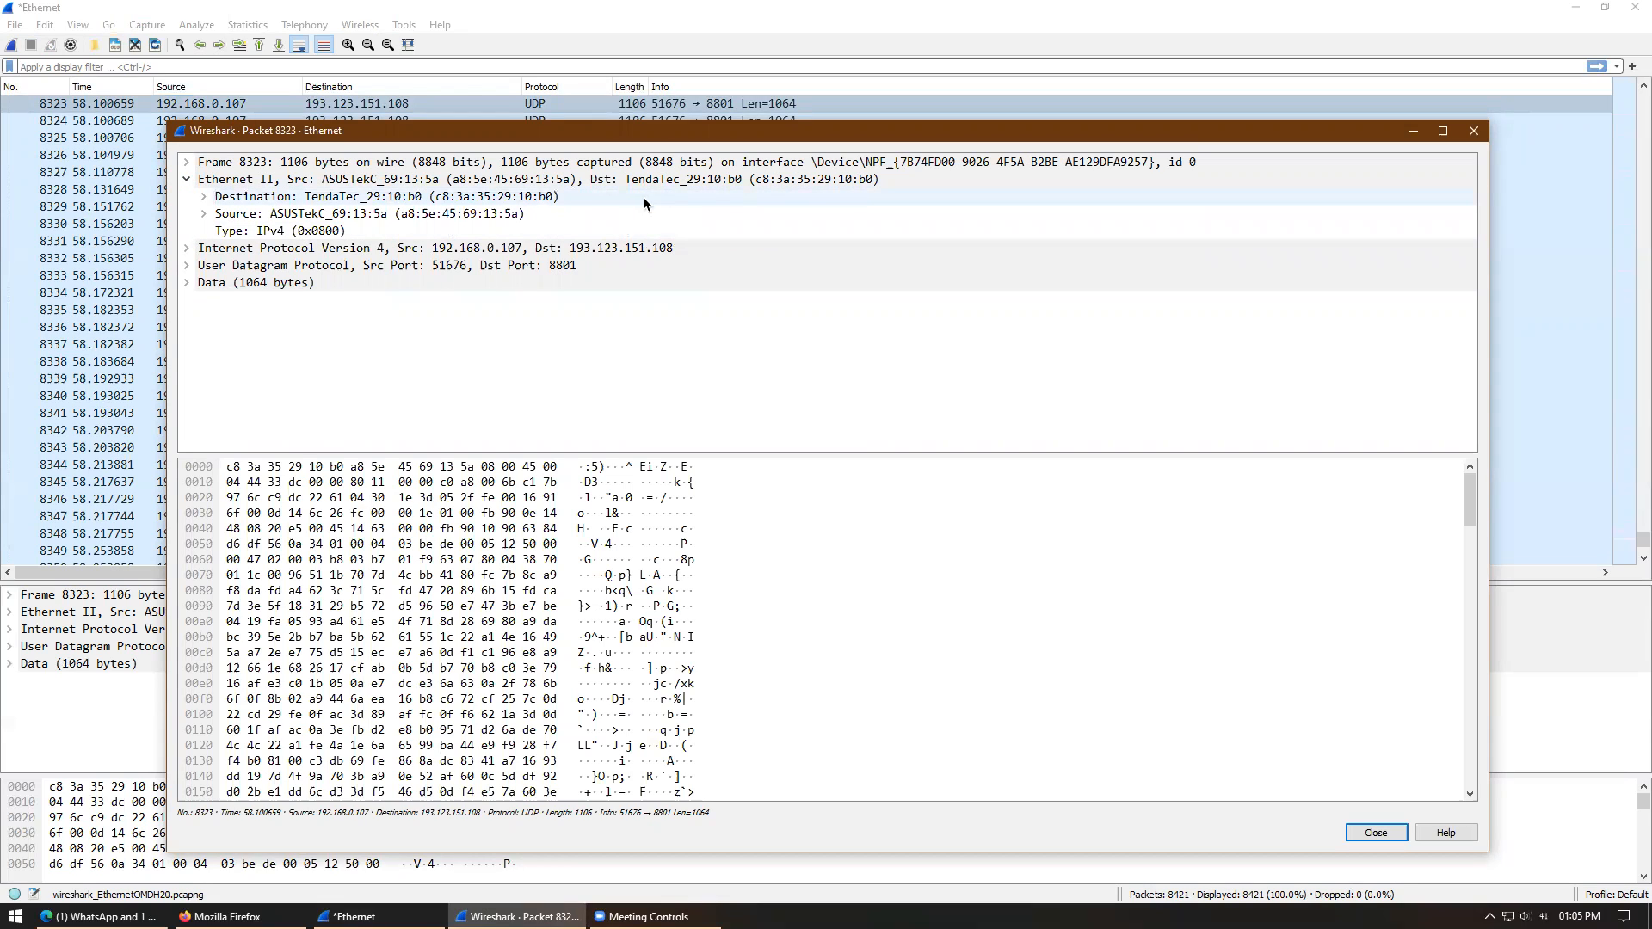
click(184, 249)
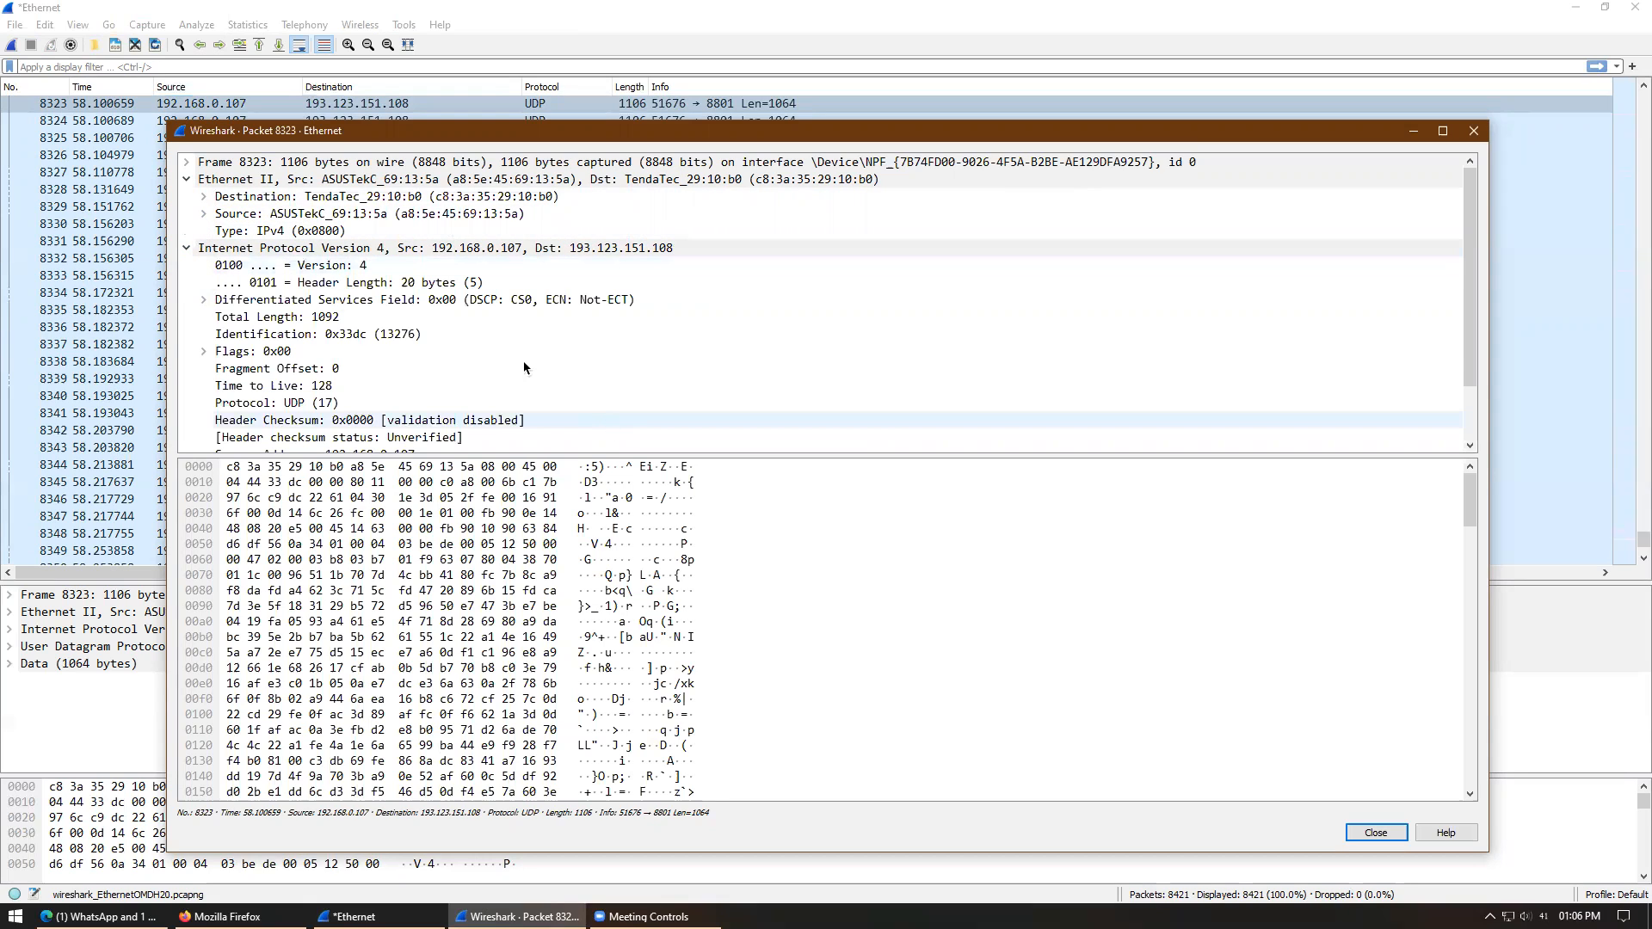
click(611, 253)
double_click(611, 253)
- Copy all visible packet detail items from the IPv4 header line's Copy menu
right_click(613, 256)
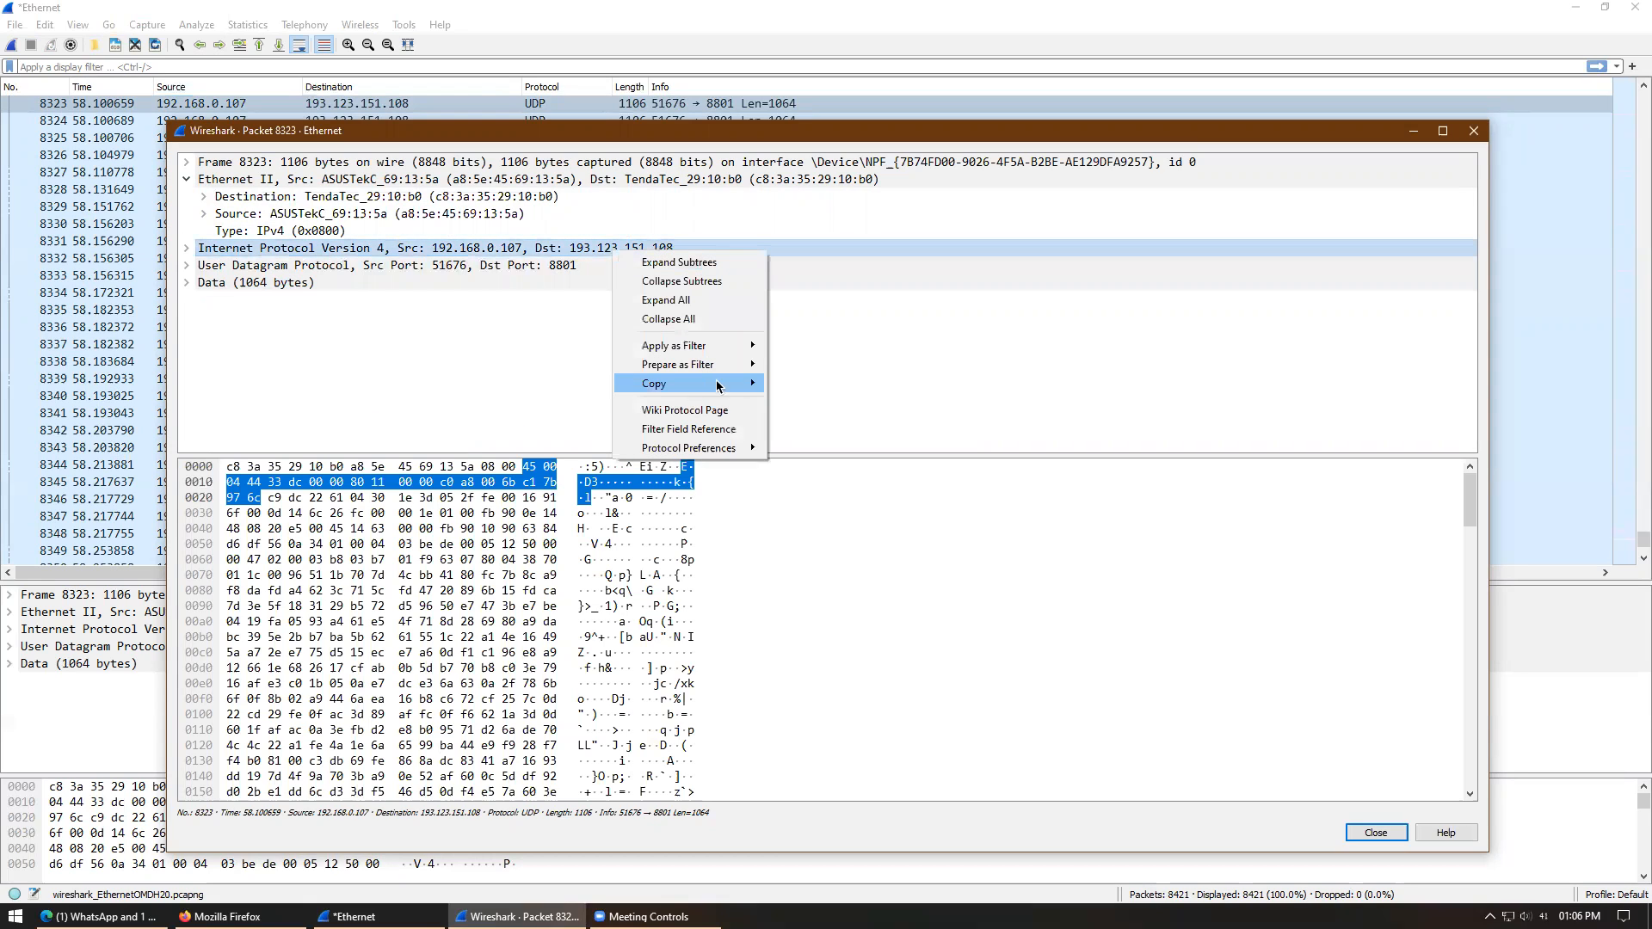
mouse_move(718, 385)
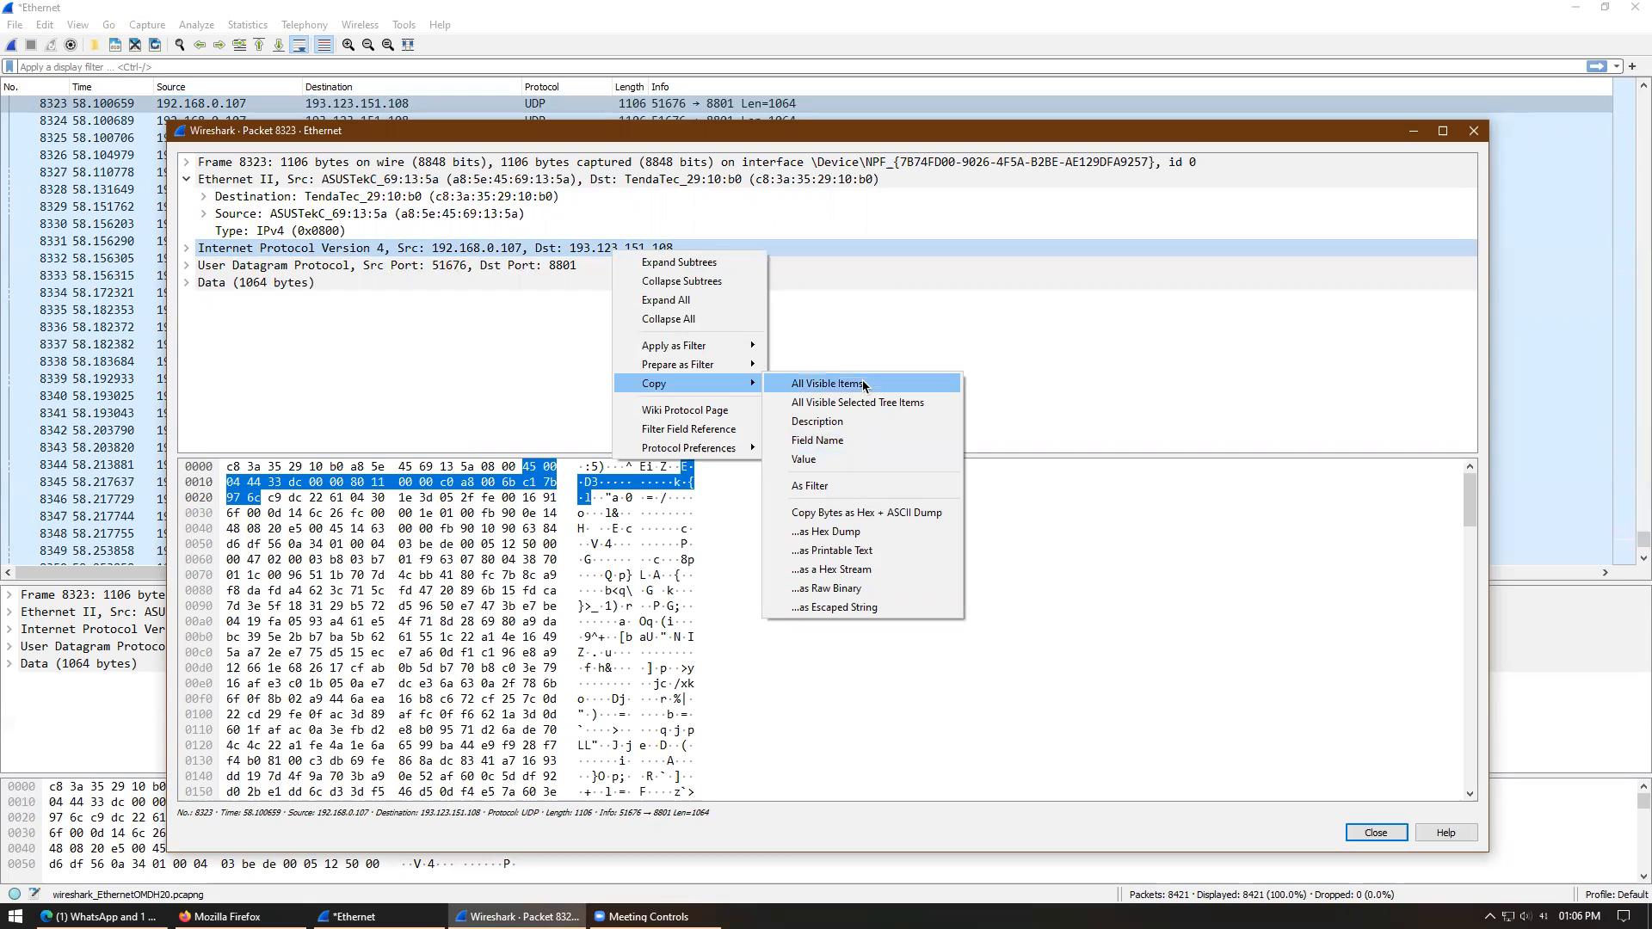
key(Down)
key(Down)
key(Down)
key(Down)
key(Down)
key(Up)
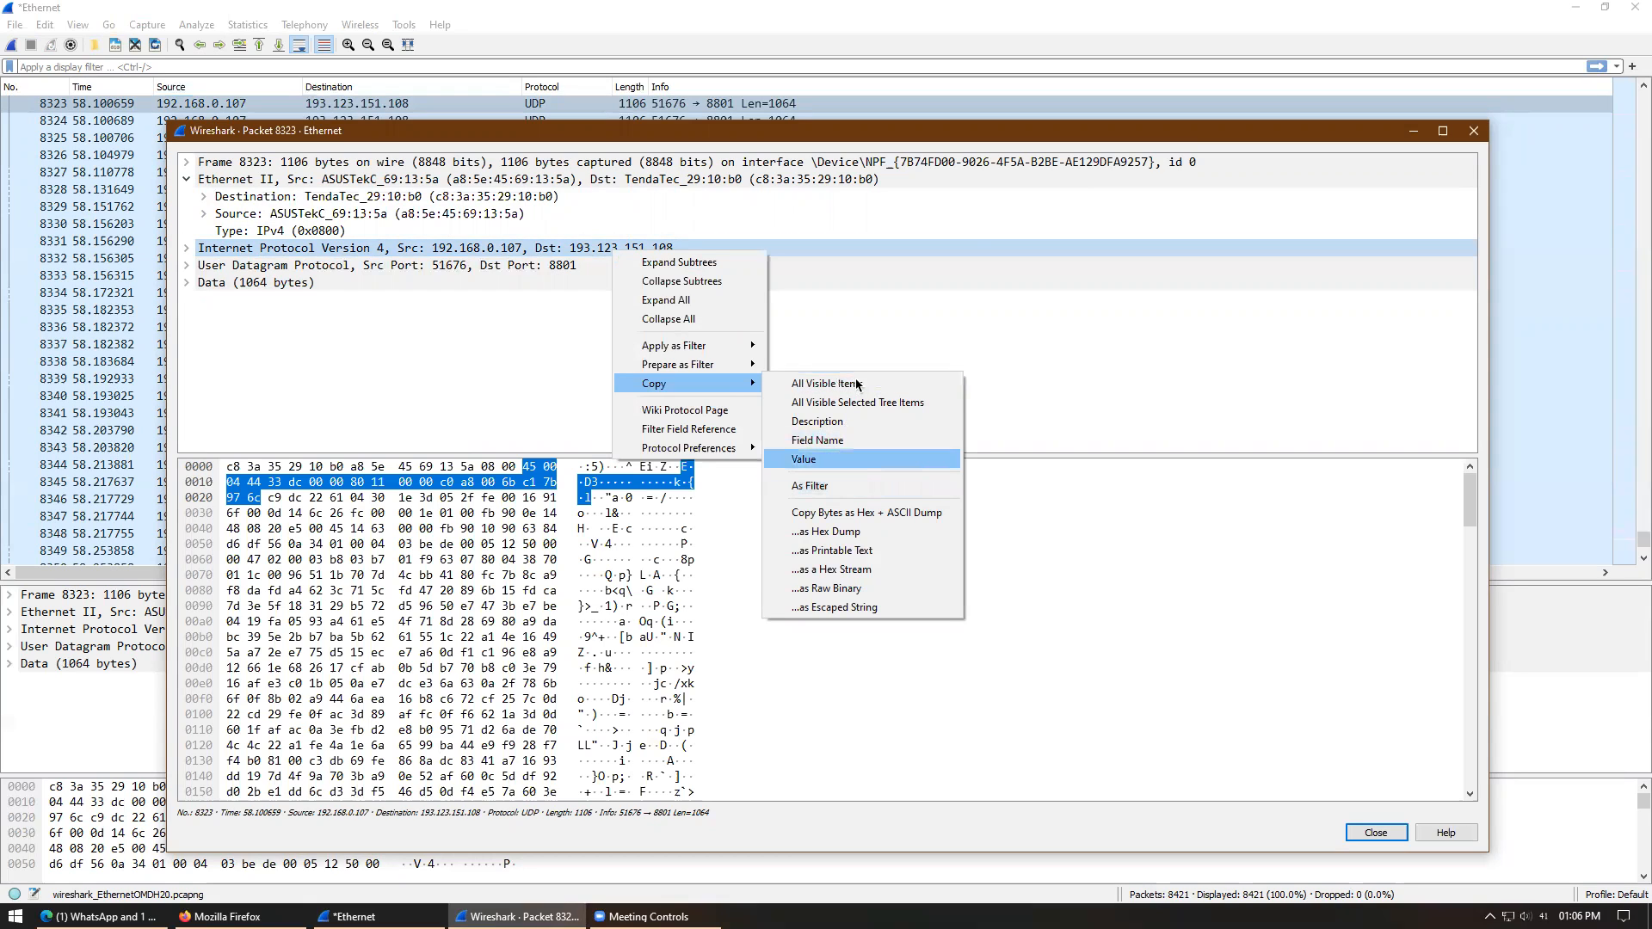
click(857, 384)
key(super+r)
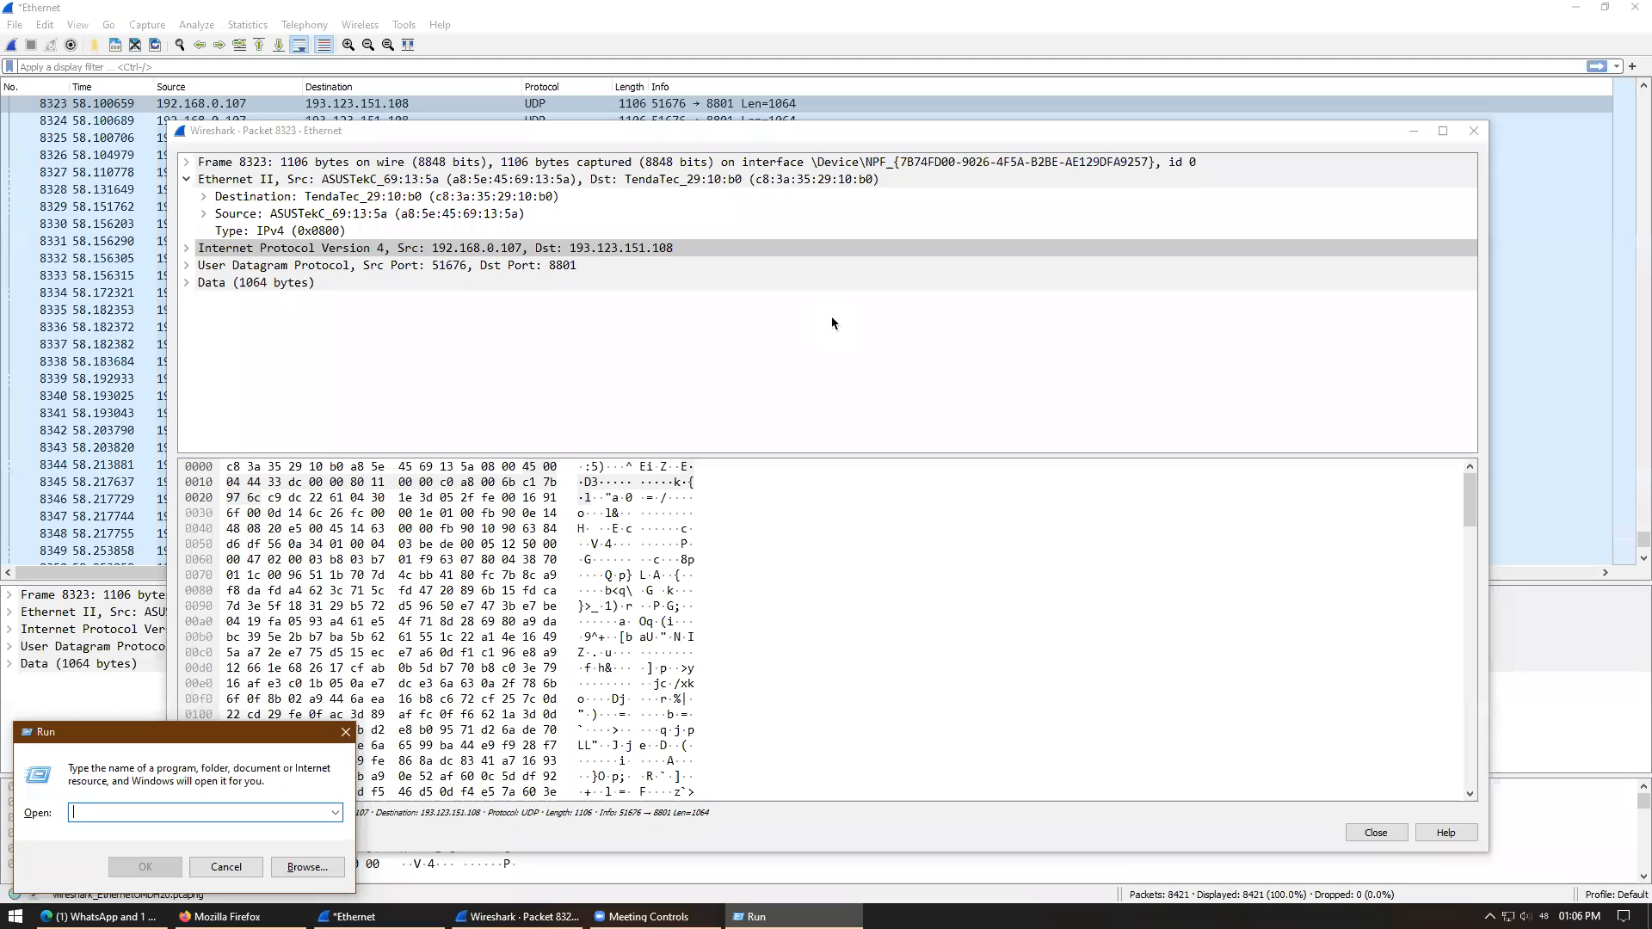
- Paste the packet details into Notepad and select destination address 193.123.151.108
text(noter)
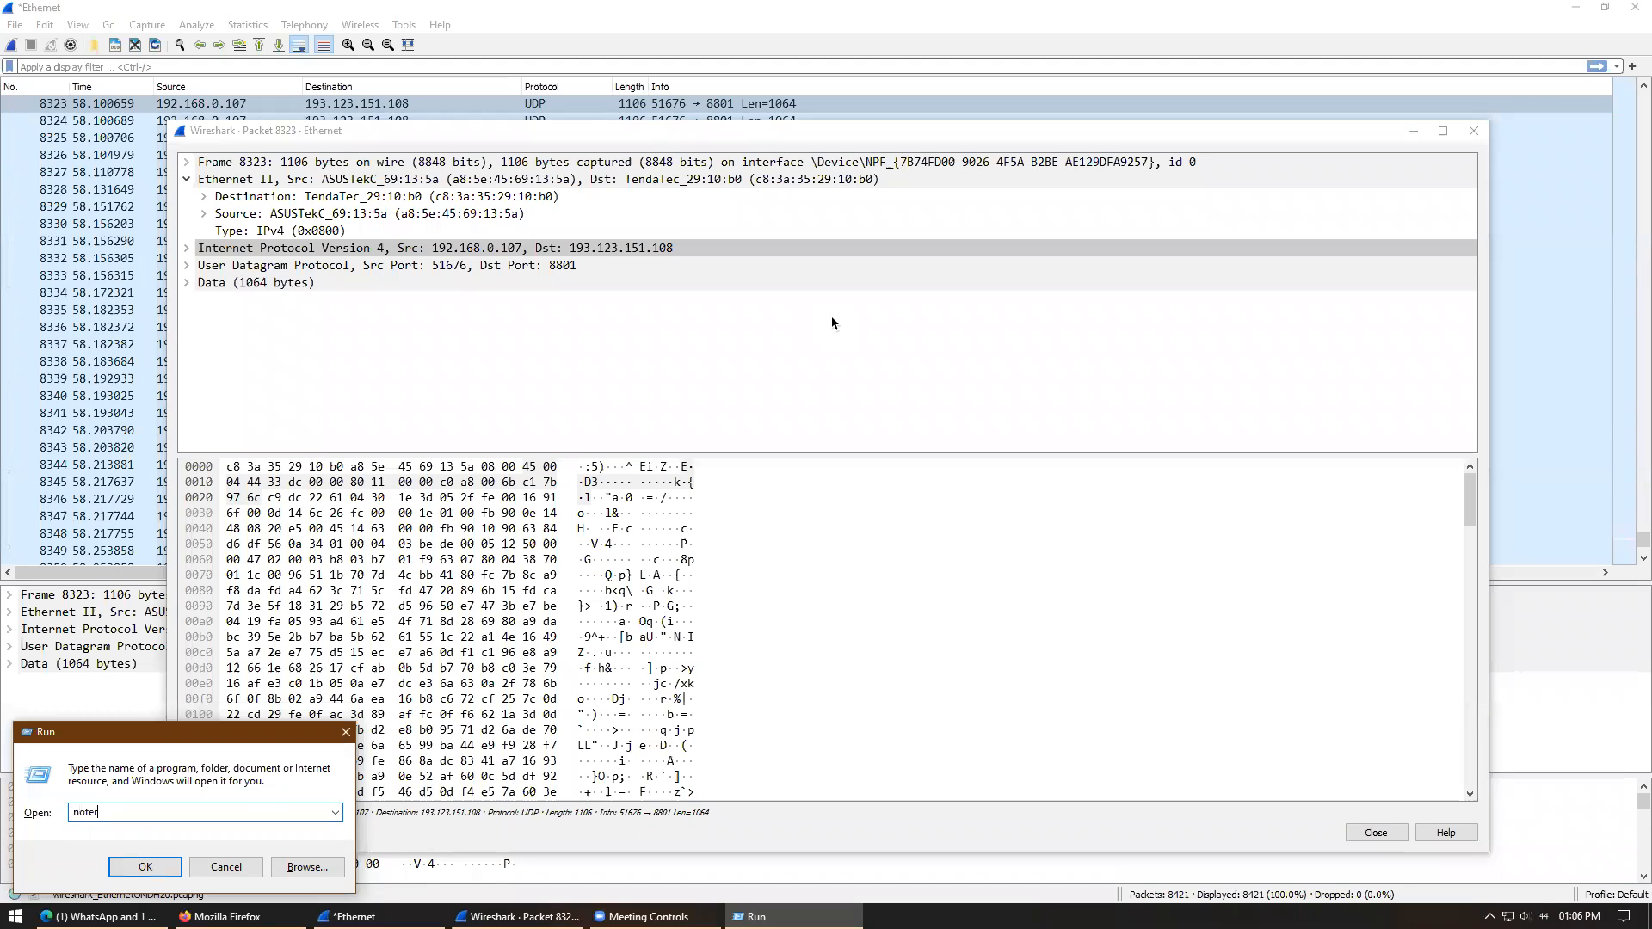
text(pad)
key(Return)
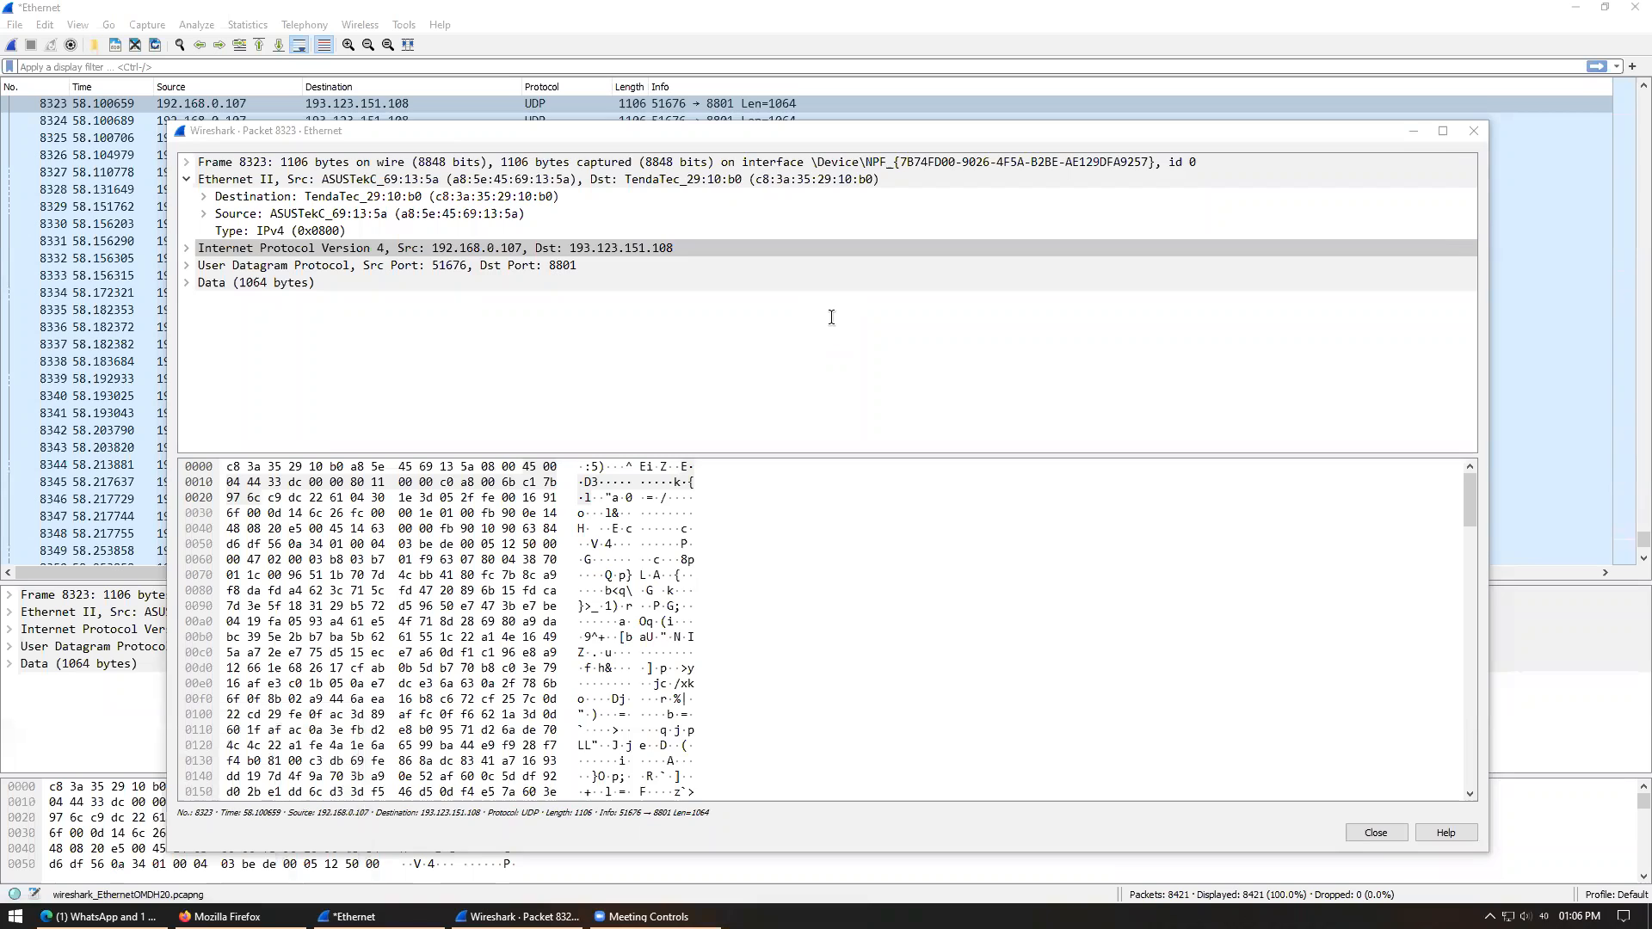
text(Frame 8323: 1106 bytes on wire (8848 bits), 1106 bytes captured (8848 bits) on interface \Device\NPF_{7B74FD00-9026-4F5A-B2BE-AE129DFA9257}, id 0 Ethernet II, Src: ASUSTekC_69:13:5a (a8:5e:45:69:13:5a), Dst: TendaTec_29:10:b0 (c8:3a:35:29:10:b0)     Destination: TendaTec_29:10:b0 (c8:3a:35:29:10:b0)     Source: ASUSTekC_69:13:5a (a8:5e:45:69:13:5a)     Type: IPv4 (0x0800) Internet Protocol Version 4, Src: 192.168.0.107, Dst: 193.123.151.108 User Datagram Protocol, Src Port: 51676, Dst Port: 8801 Data (1064 bytes))
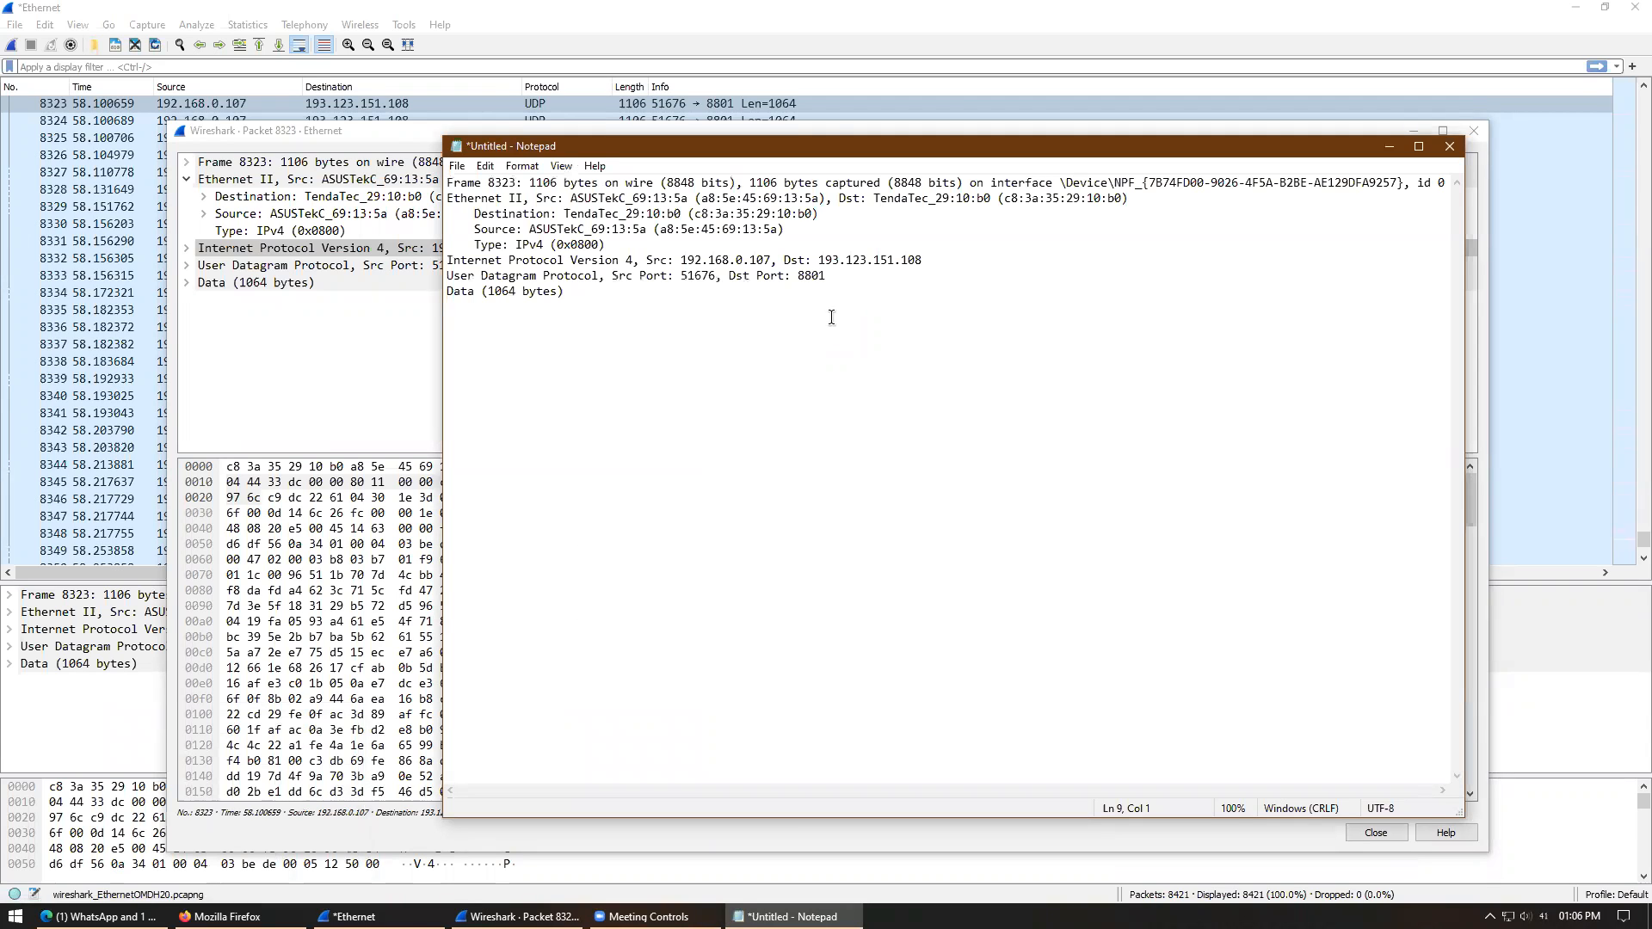
drag(818, 259, 927, 267)
key(ctrl+c)
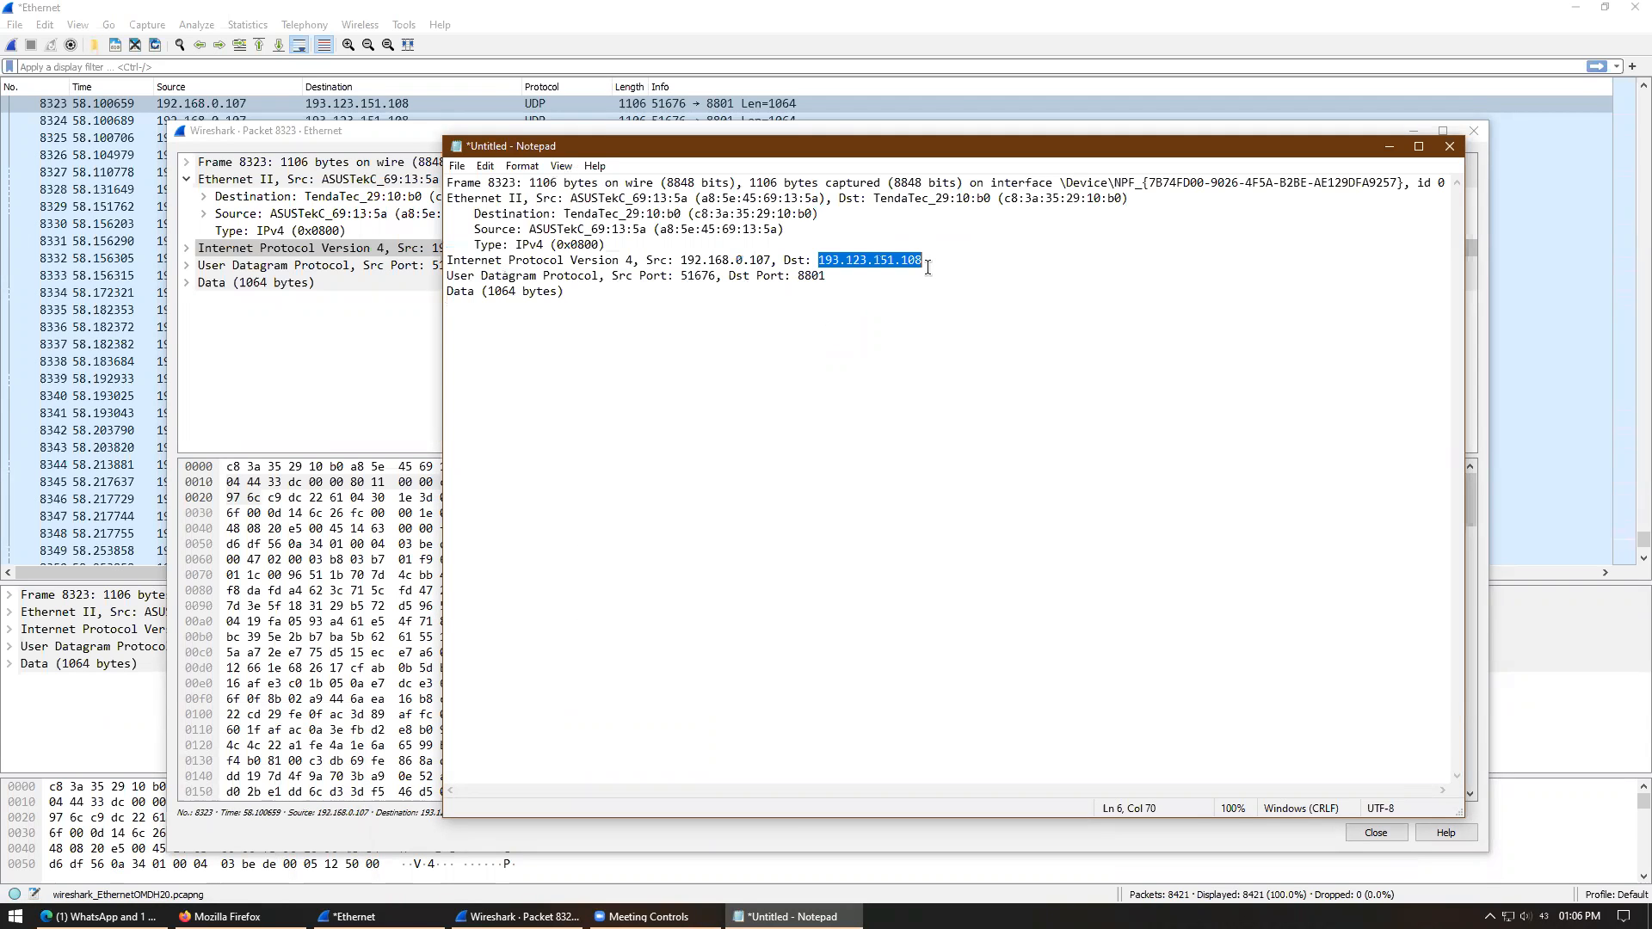
- Copy 193.123.151.108 and close Notepad without saving
click(1450, 147)
click(929, 463)
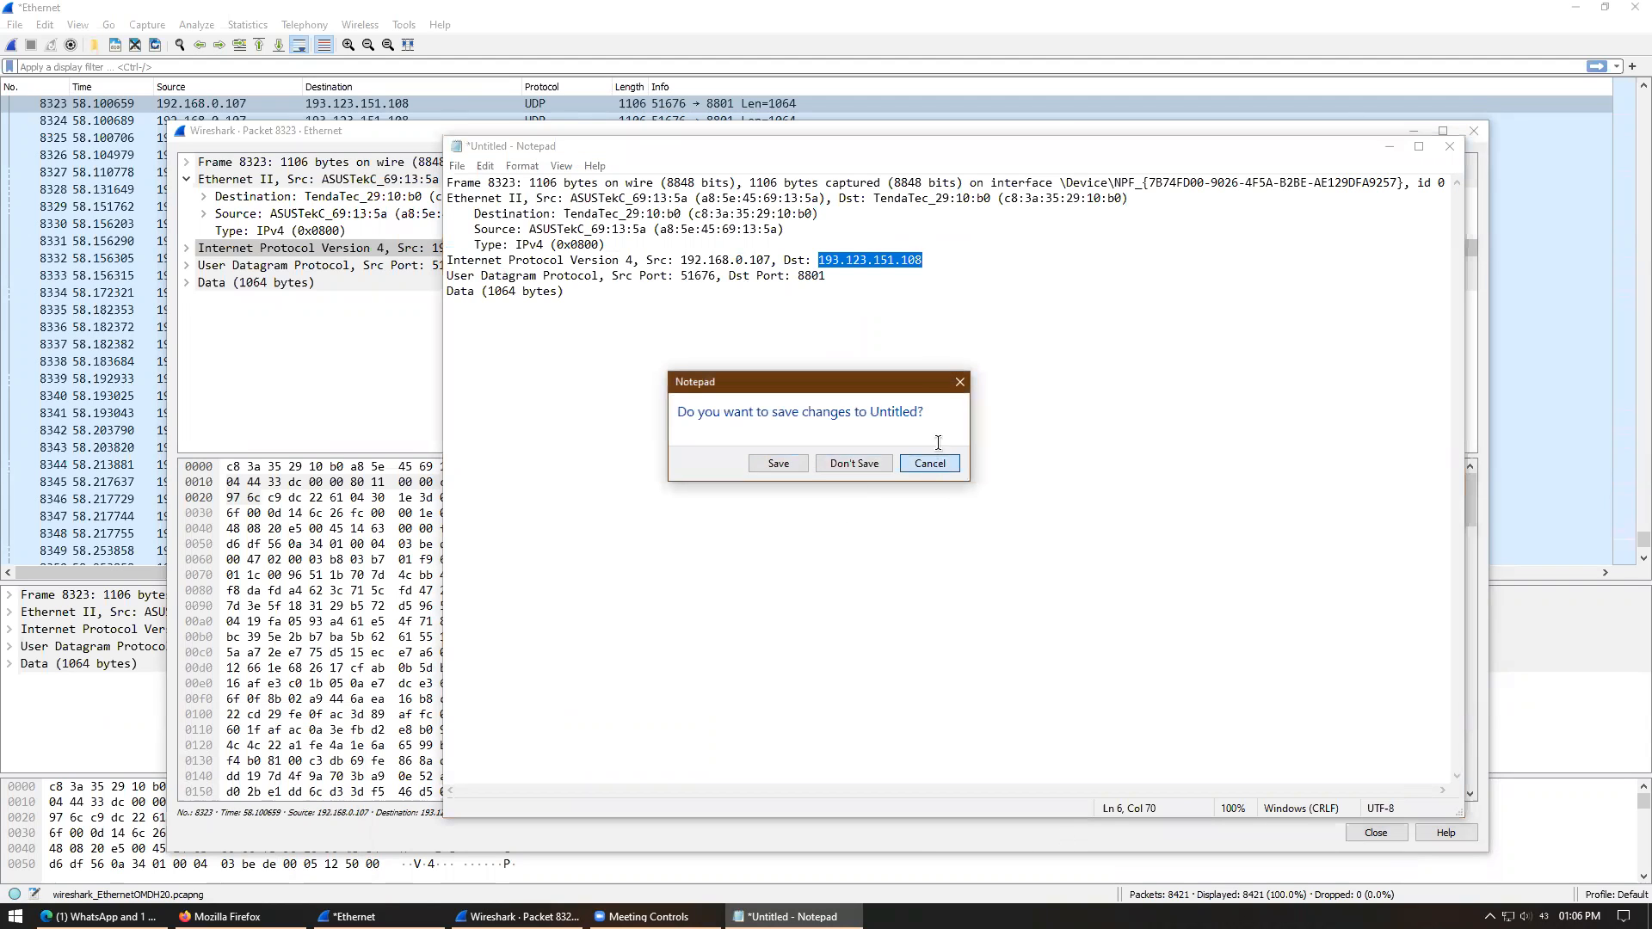
right_click(875, 260)
click(917, 316)
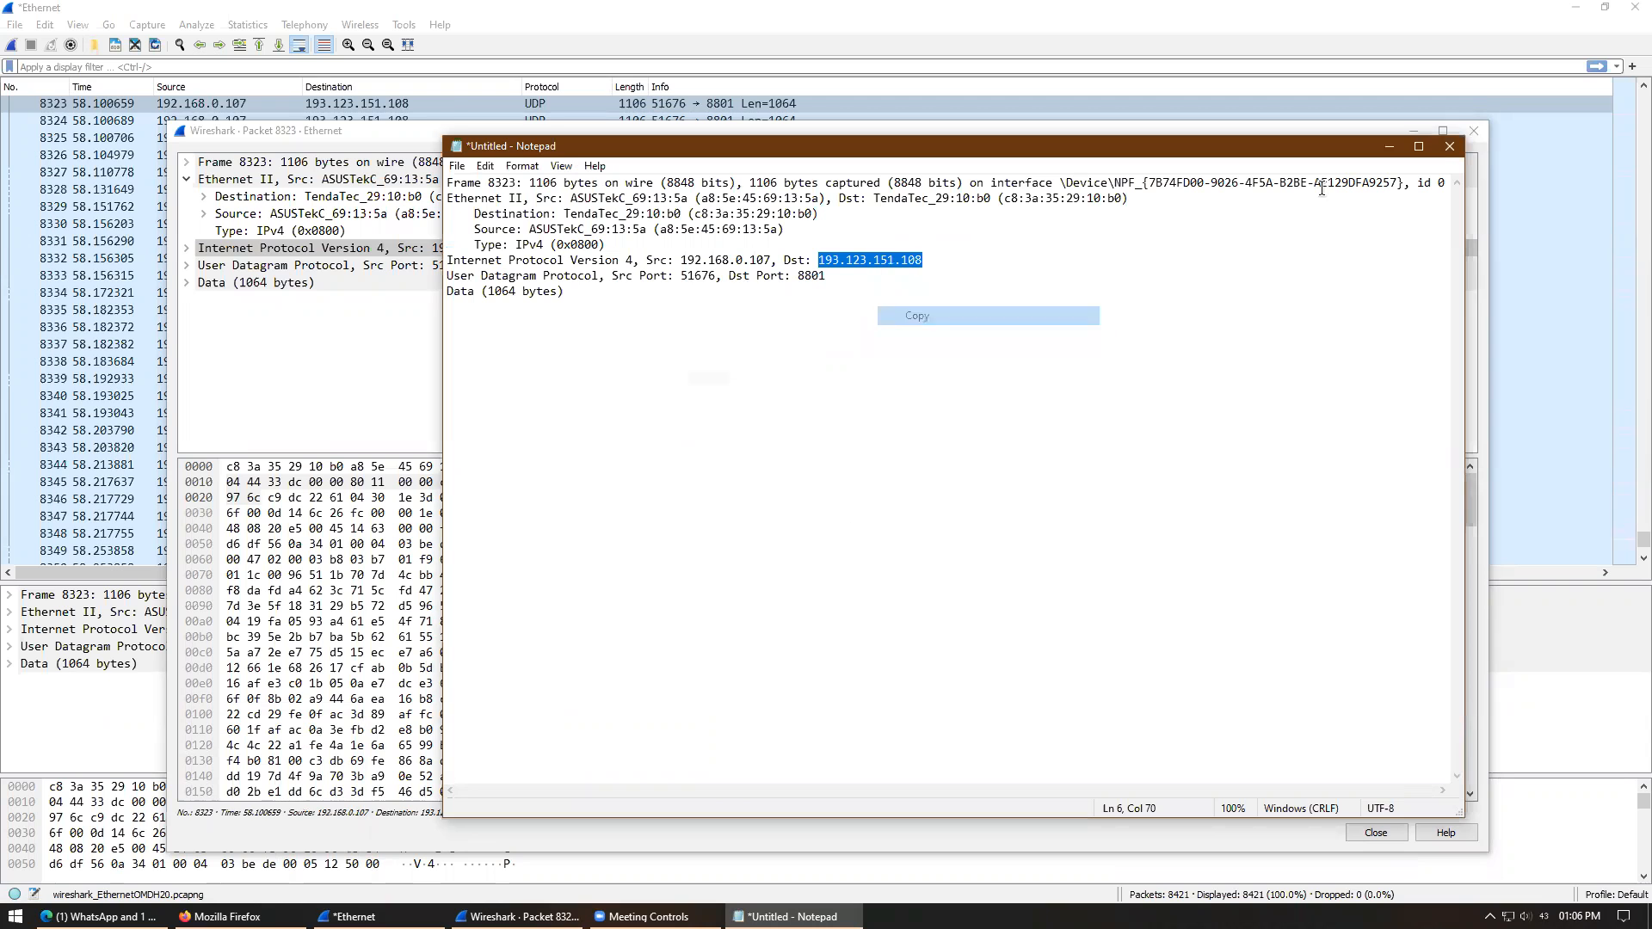
click(1449, 146)
click(854, 463)
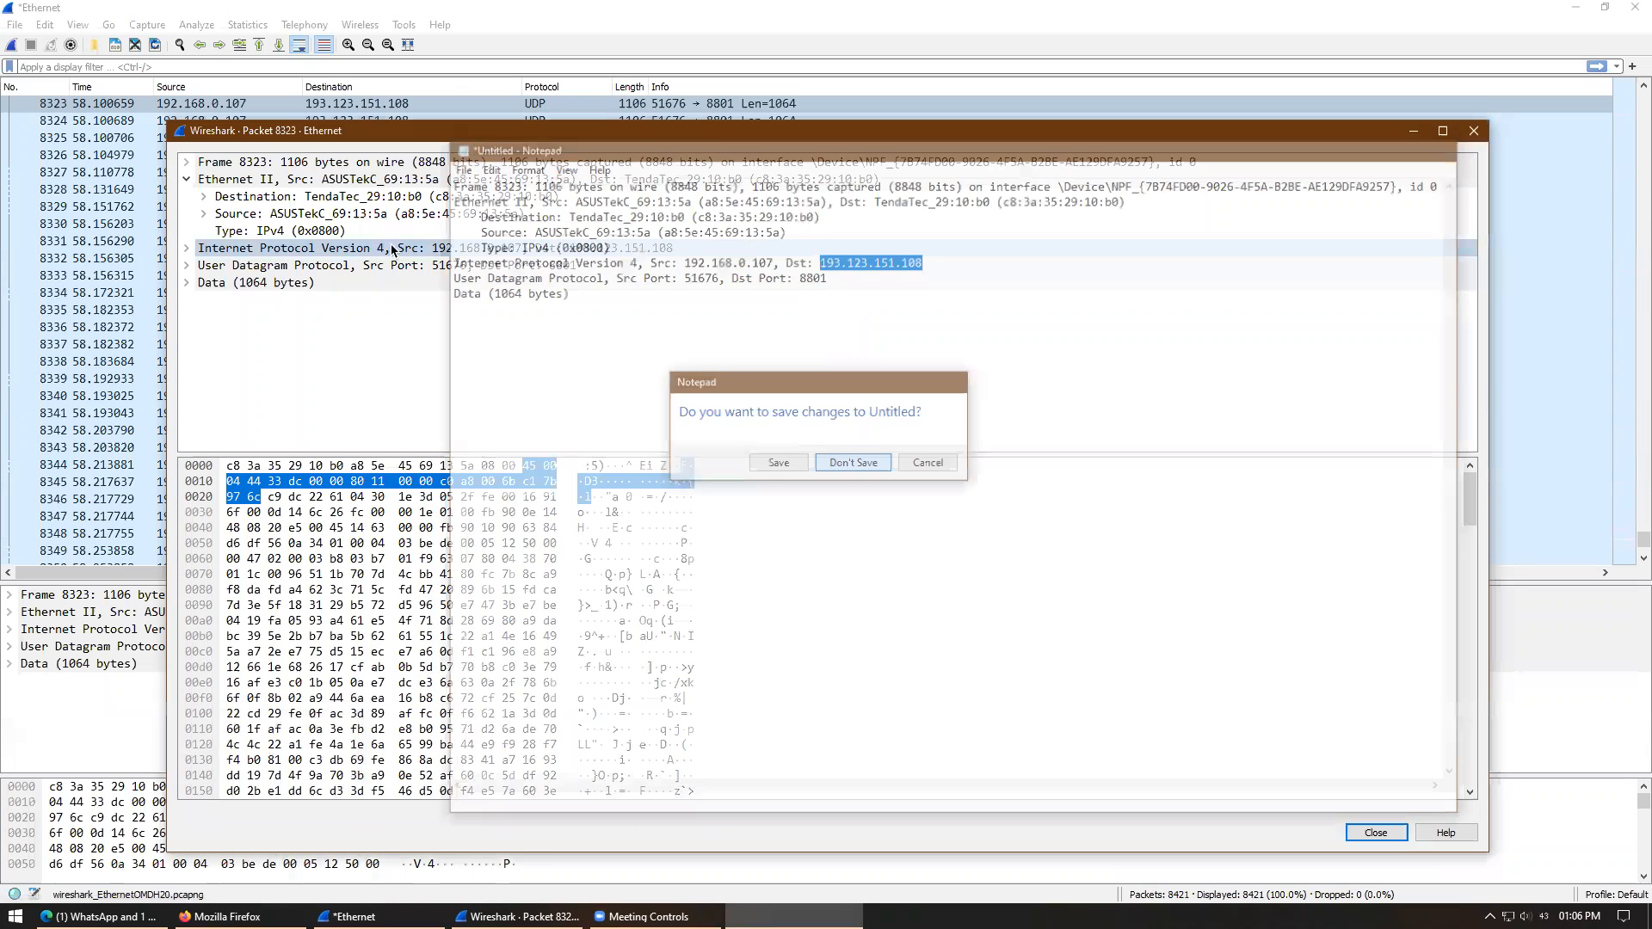
click(222, 916)
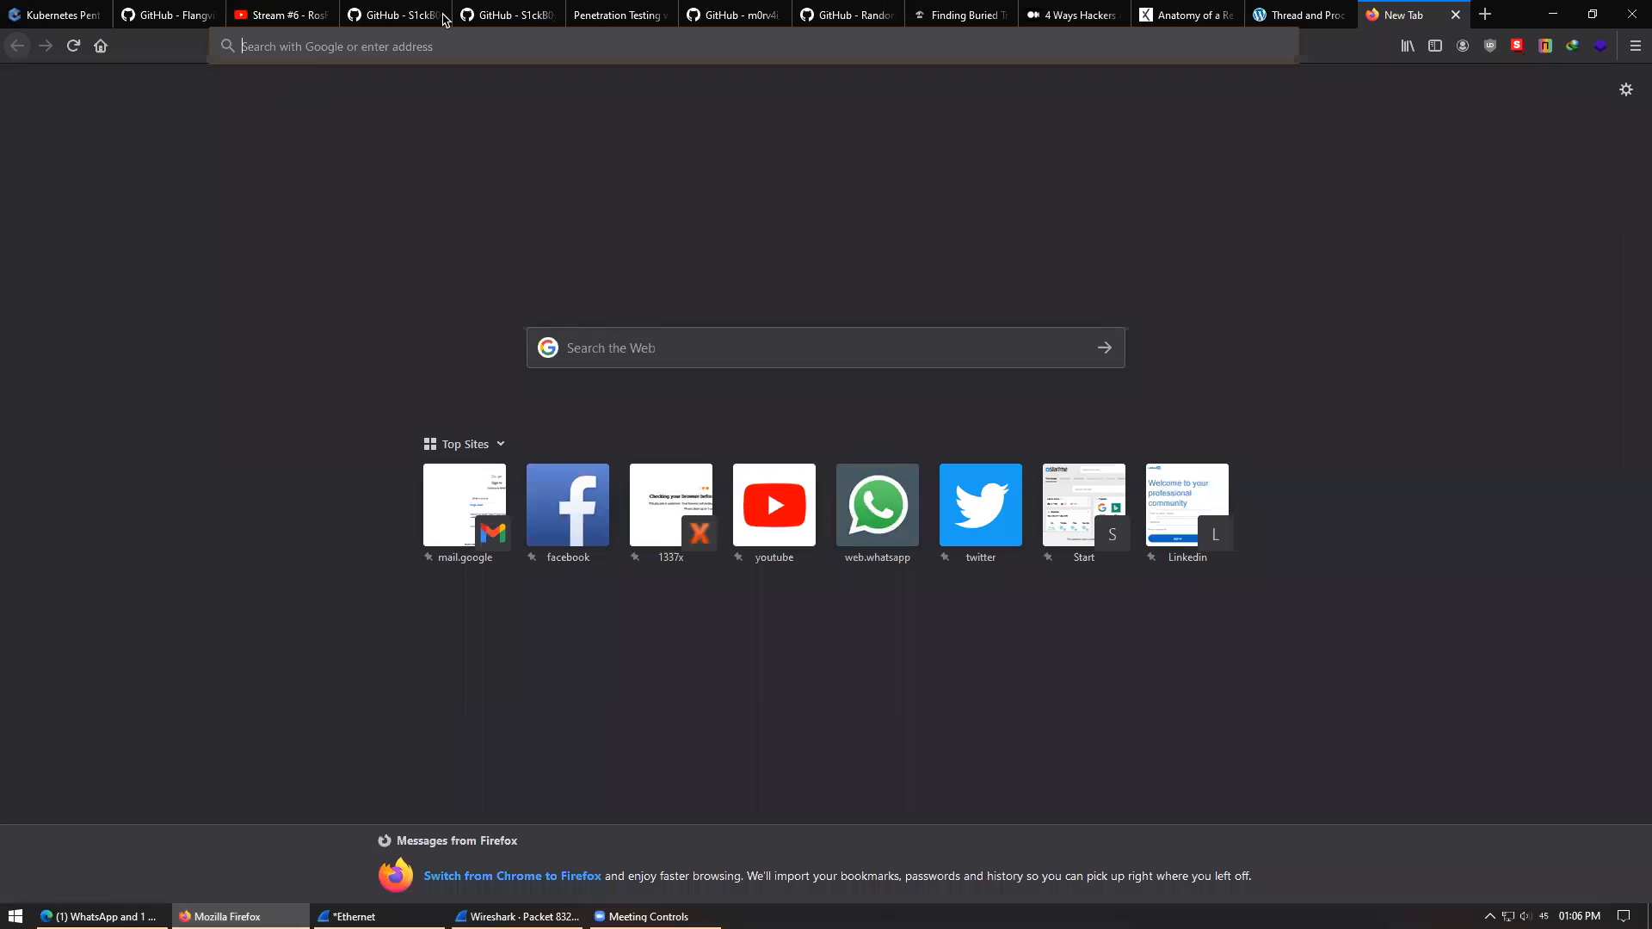
- Load whois.com/whois/193.123.151.108 in Firefox's address bar
click(447, 44)
text(whois)
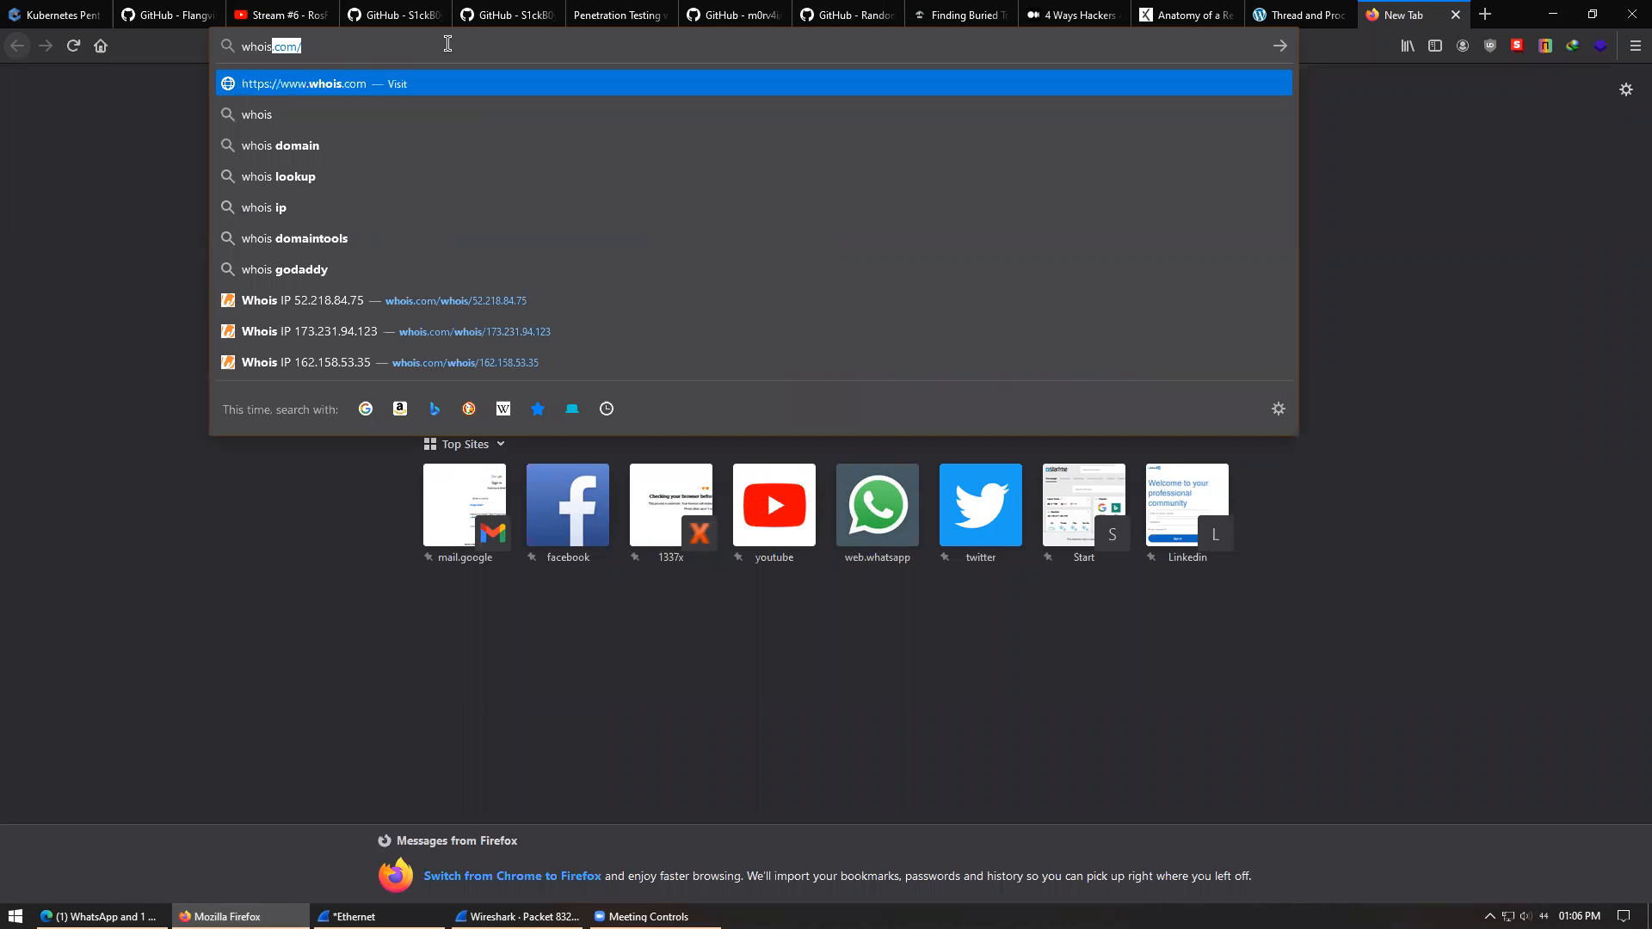
text(.com.wh)
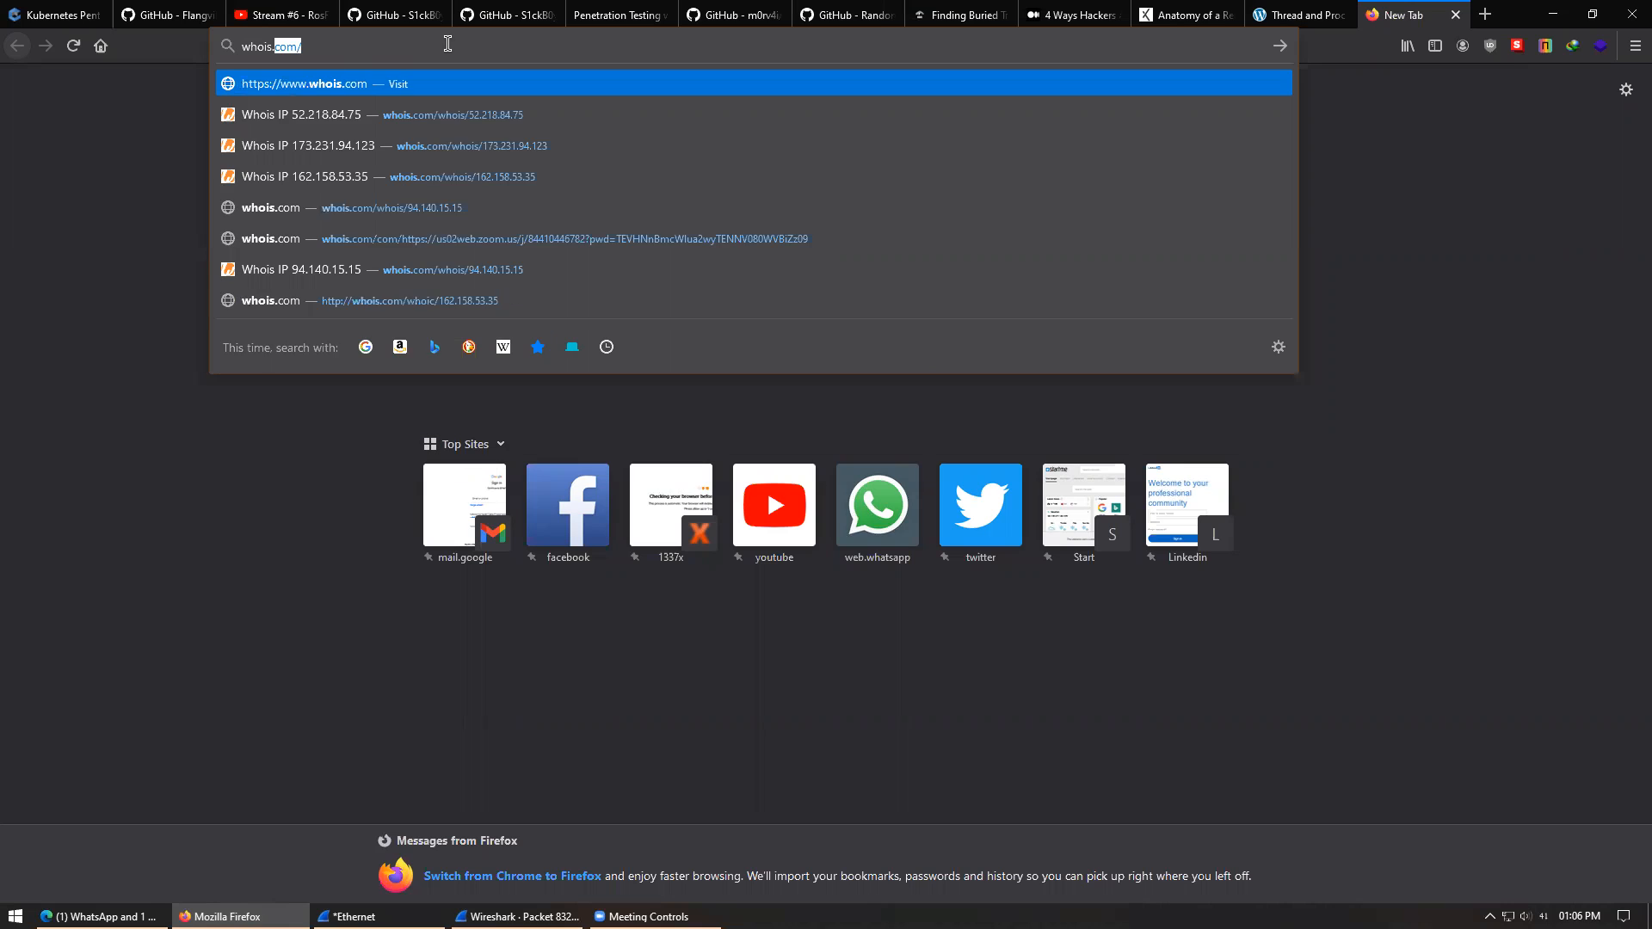
key(BackSpace)
key(BackSpace)
key(BackSpace)
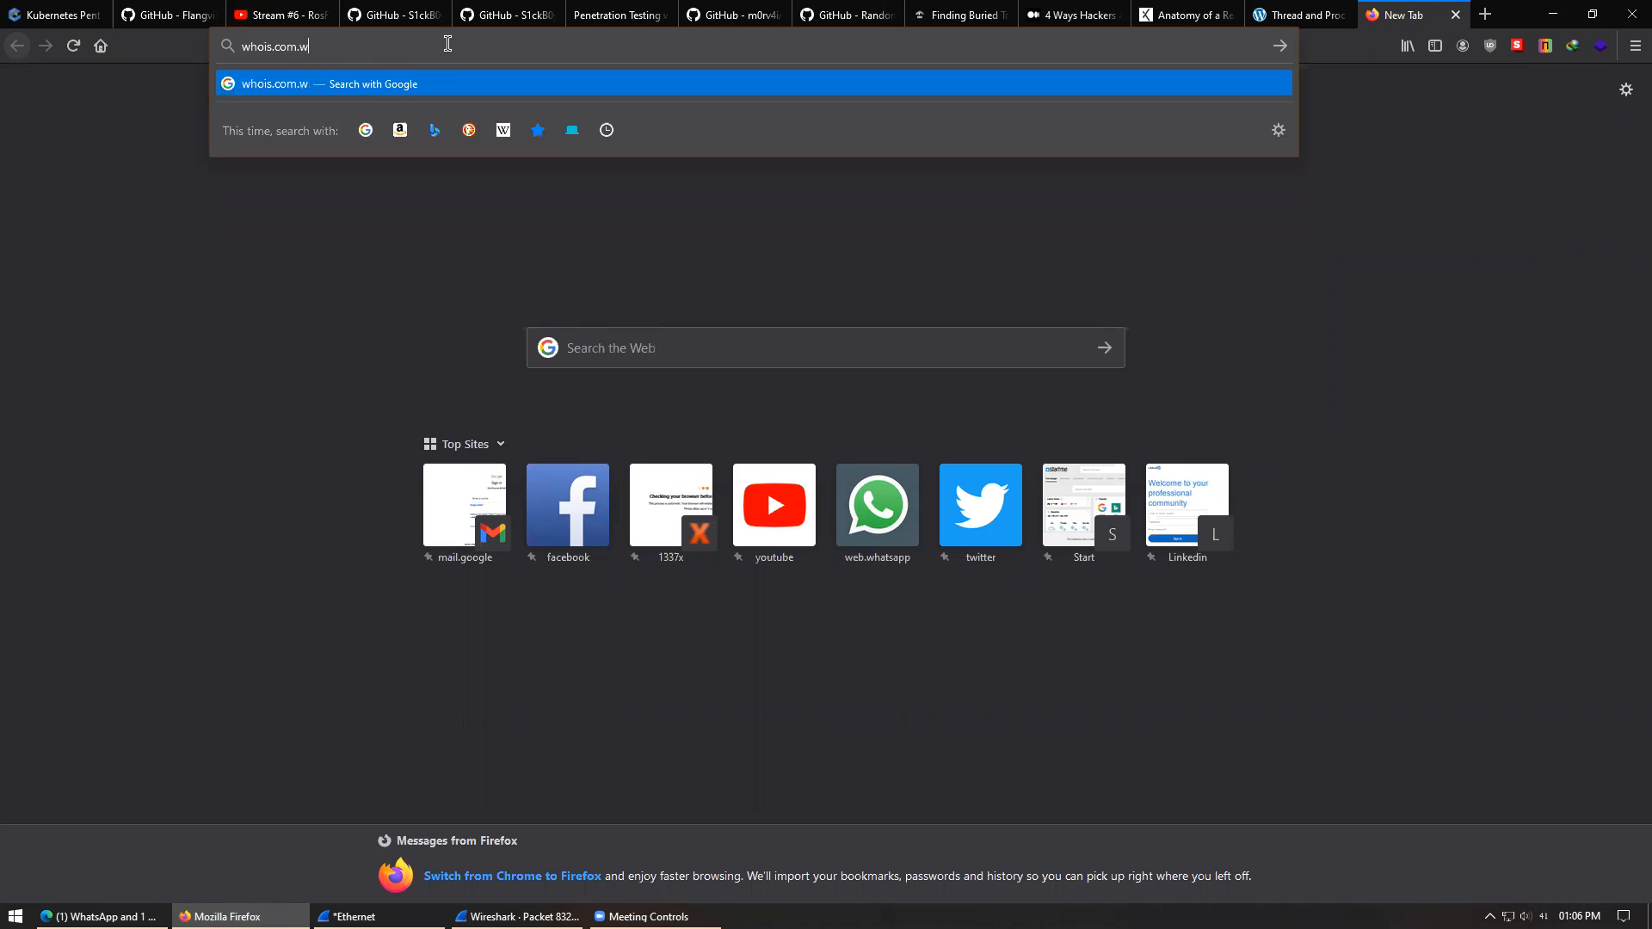
text(/whois/)
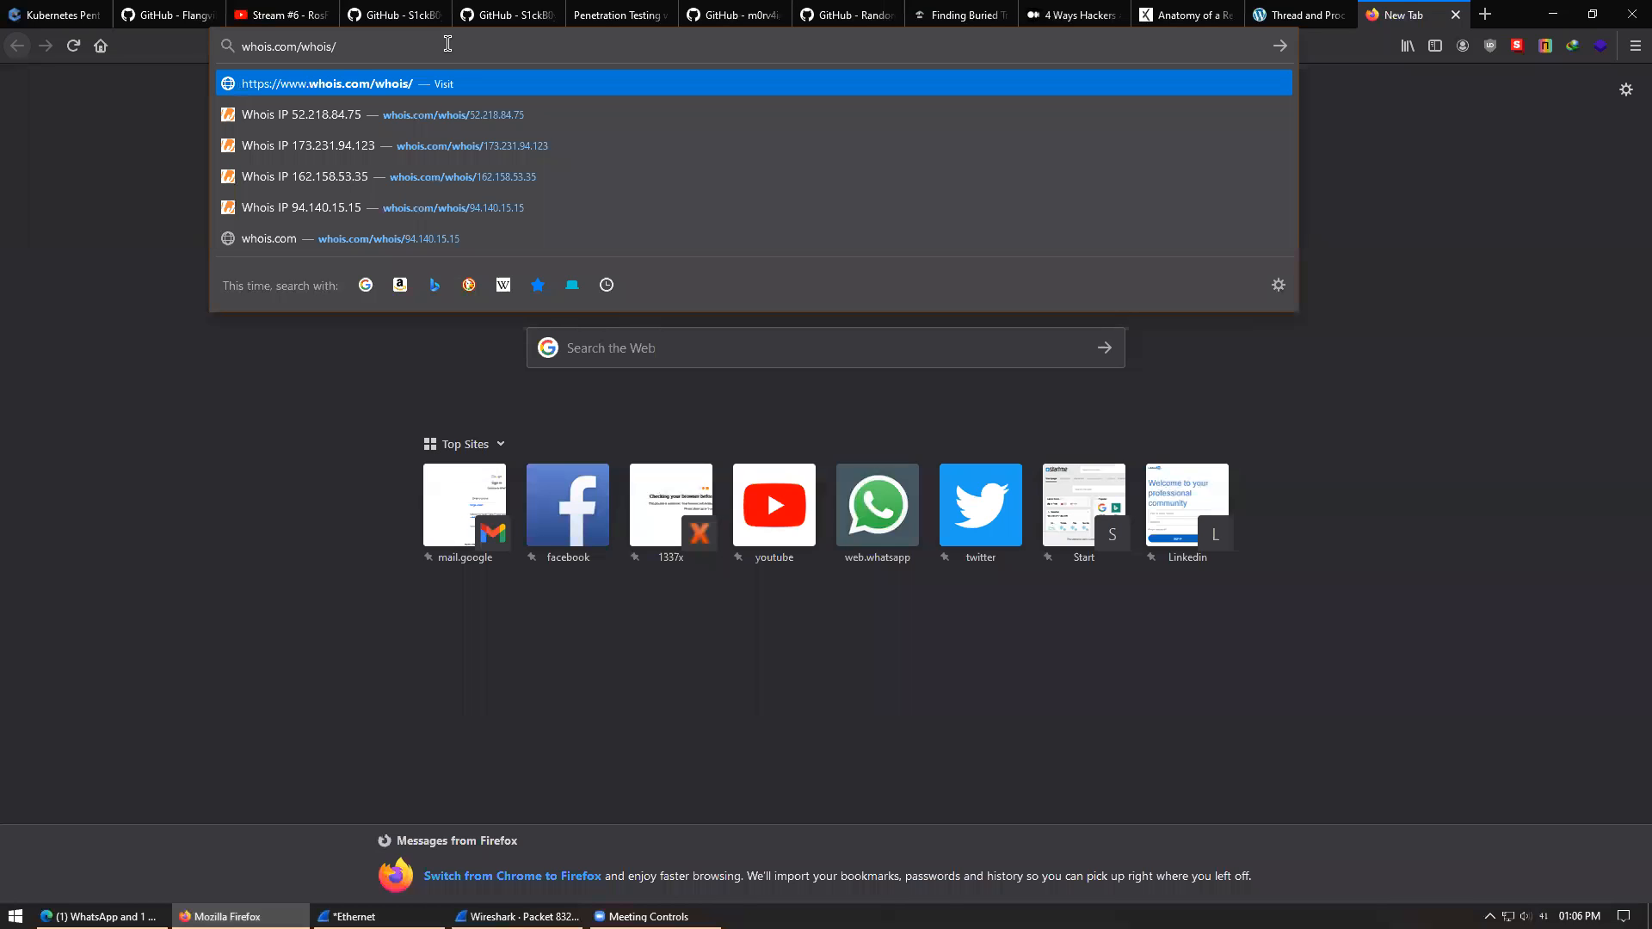
key(ctrl+v)
key(Return)
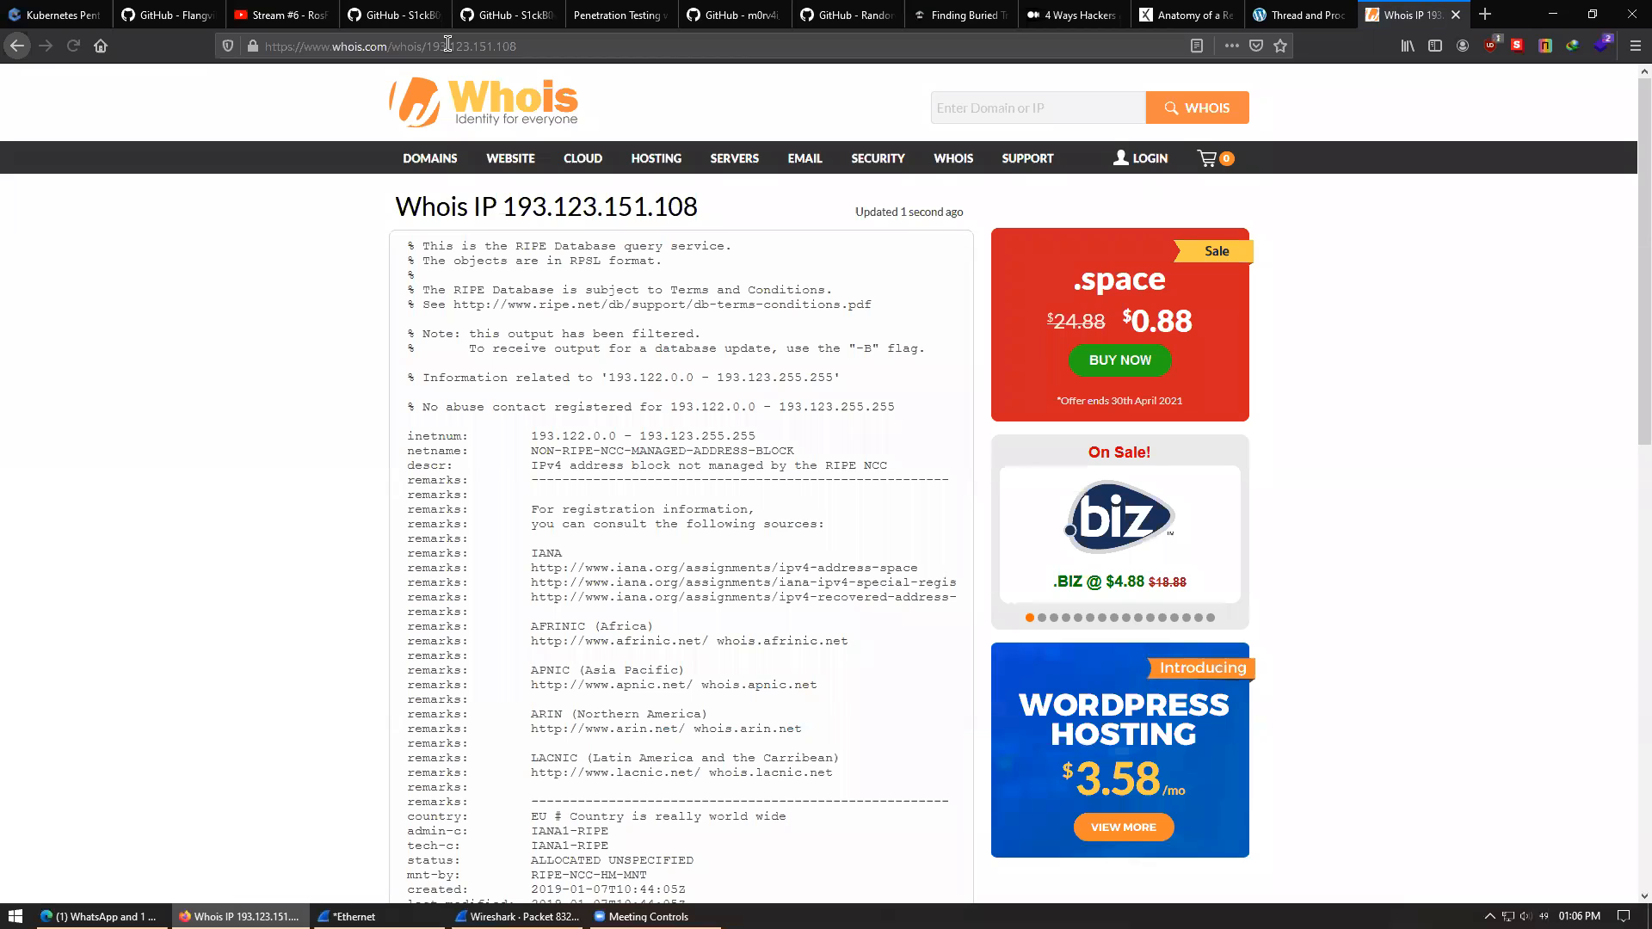
- Scroll through the whois record for 193.123.151.108, then minimize Firefox
drag(1633, 317, 1633, 379)
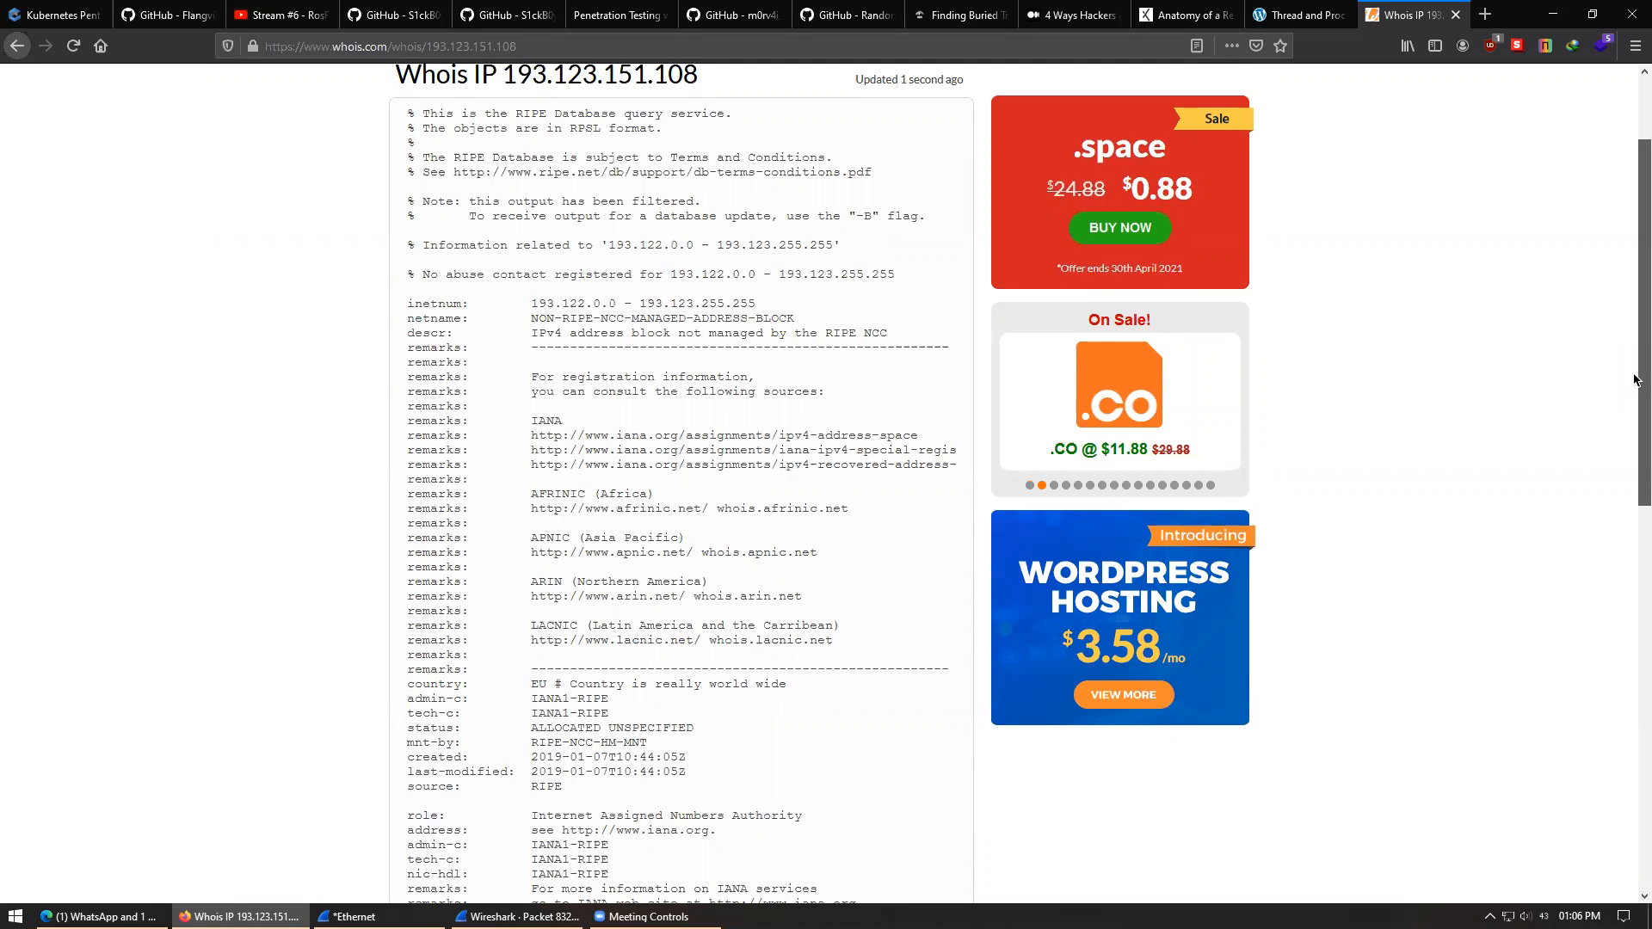
drag(1634, 380, 1634, 472)
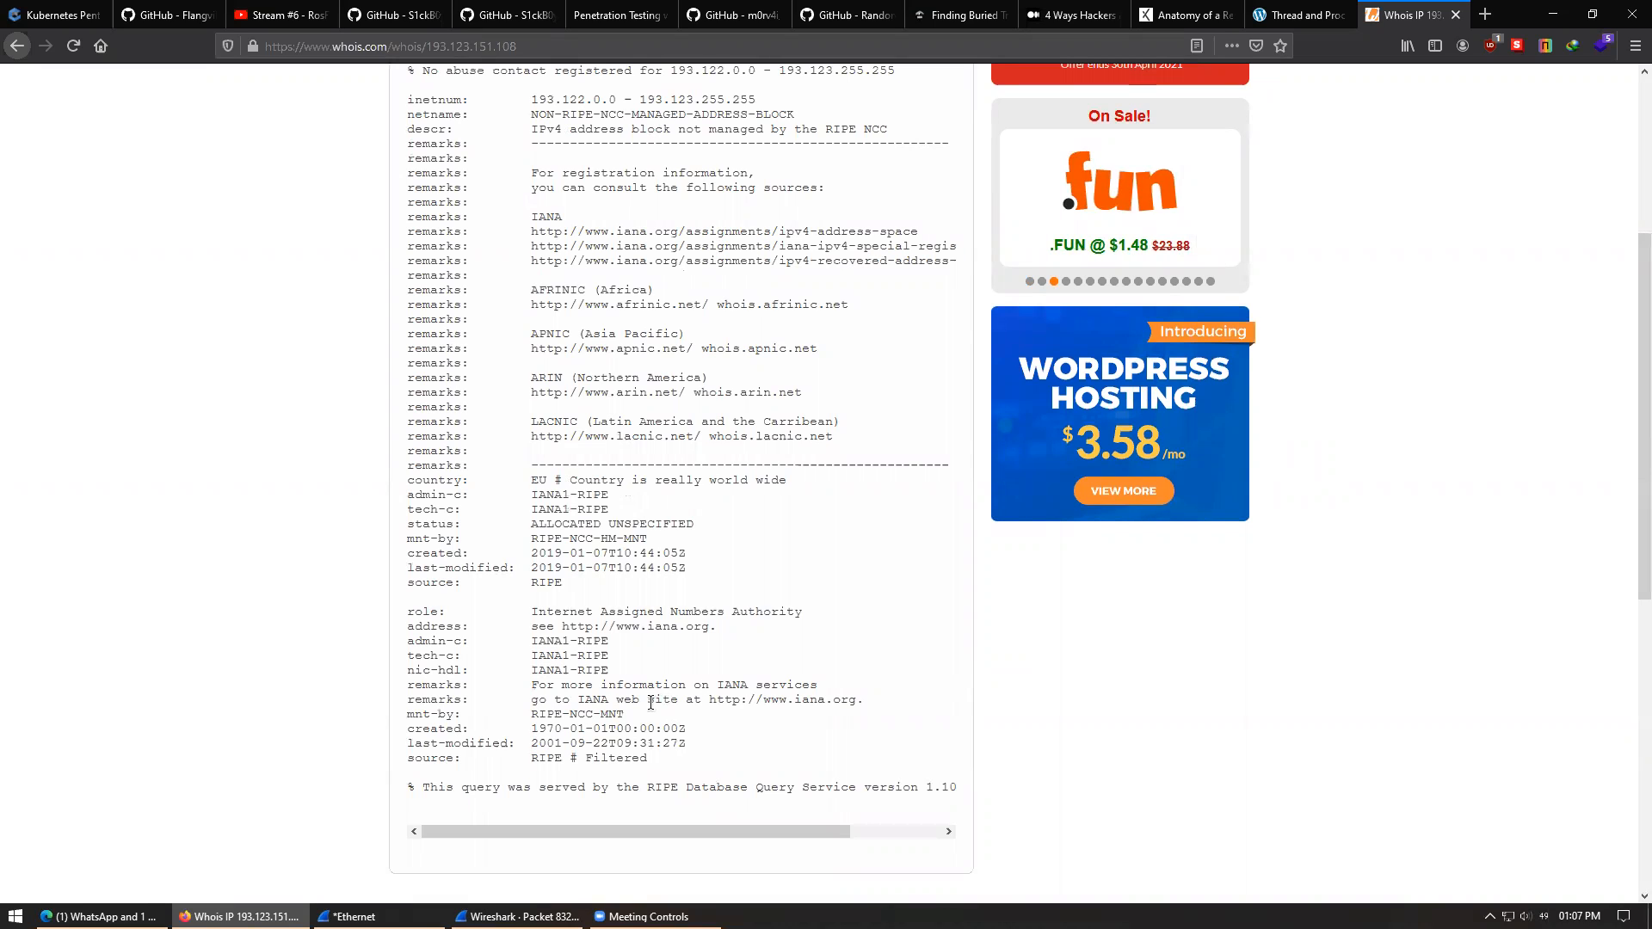
drag(1636, 528, 1636, 436)
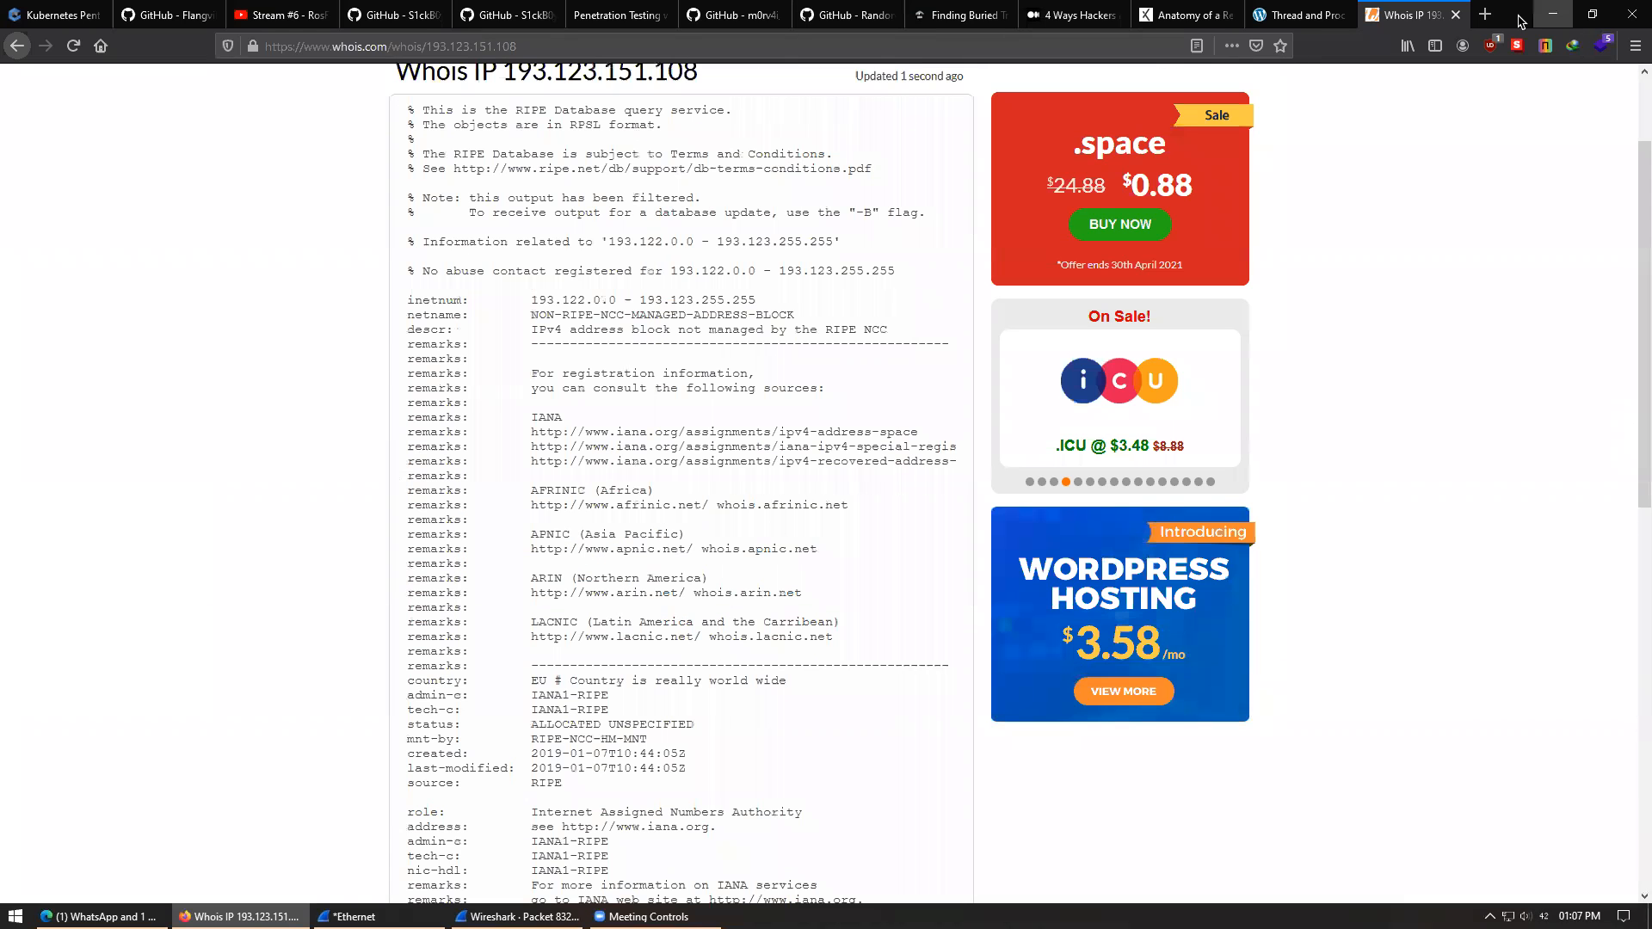
click(1545, 15)
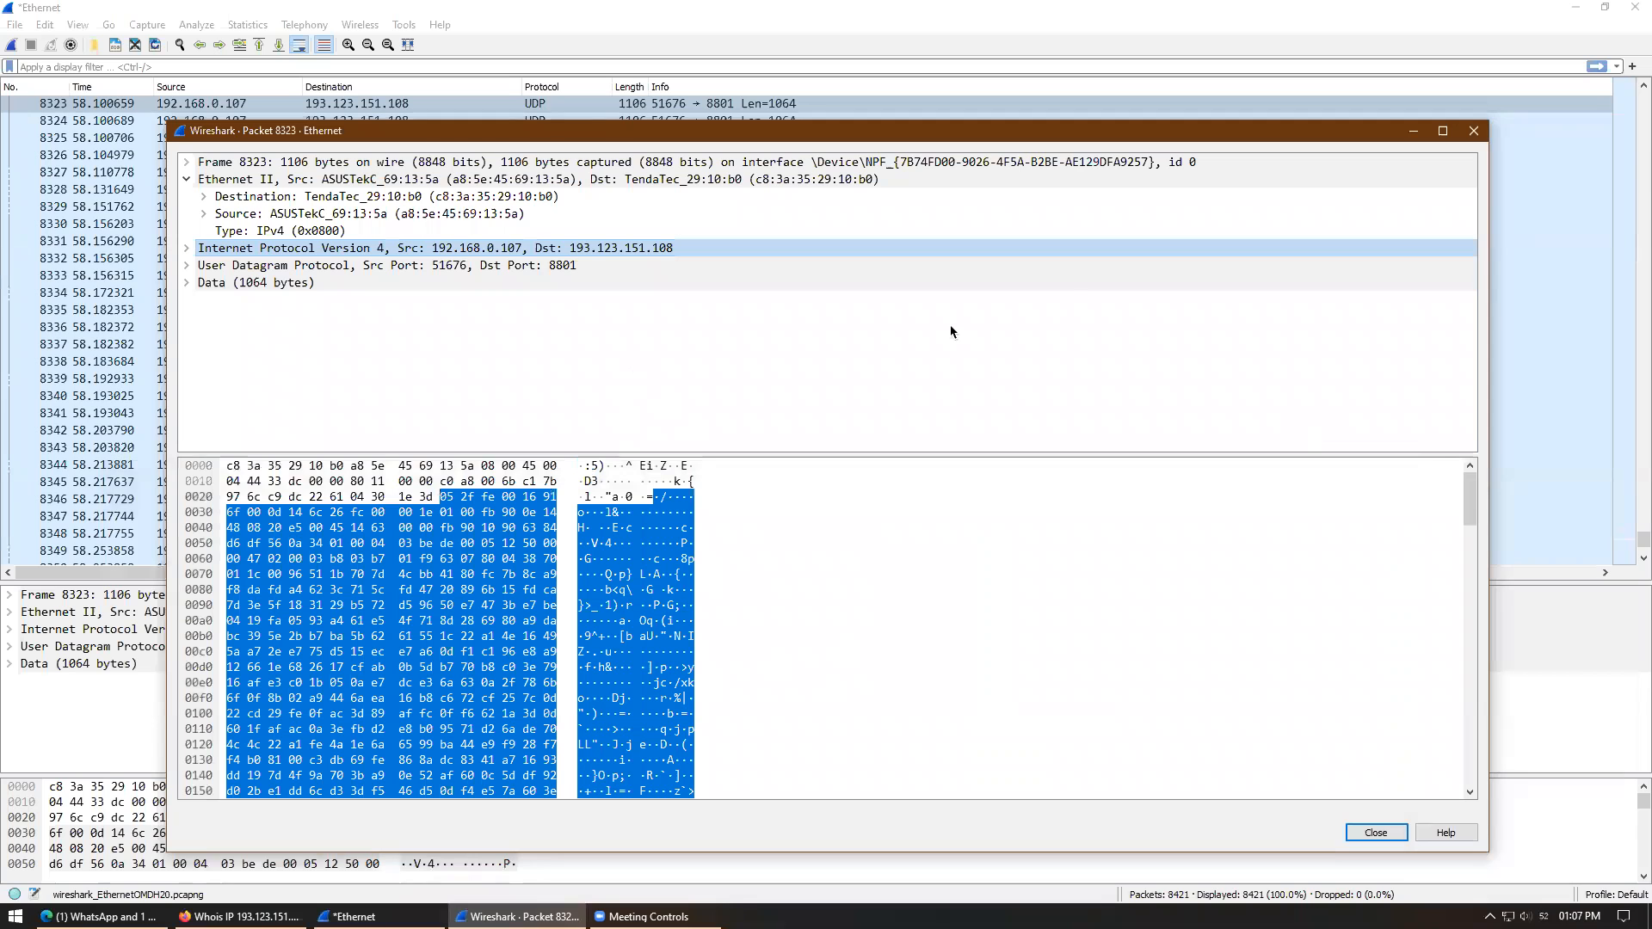
- Close the packet 8323 window and scroll the packet list back to the top
click(1477, 131)
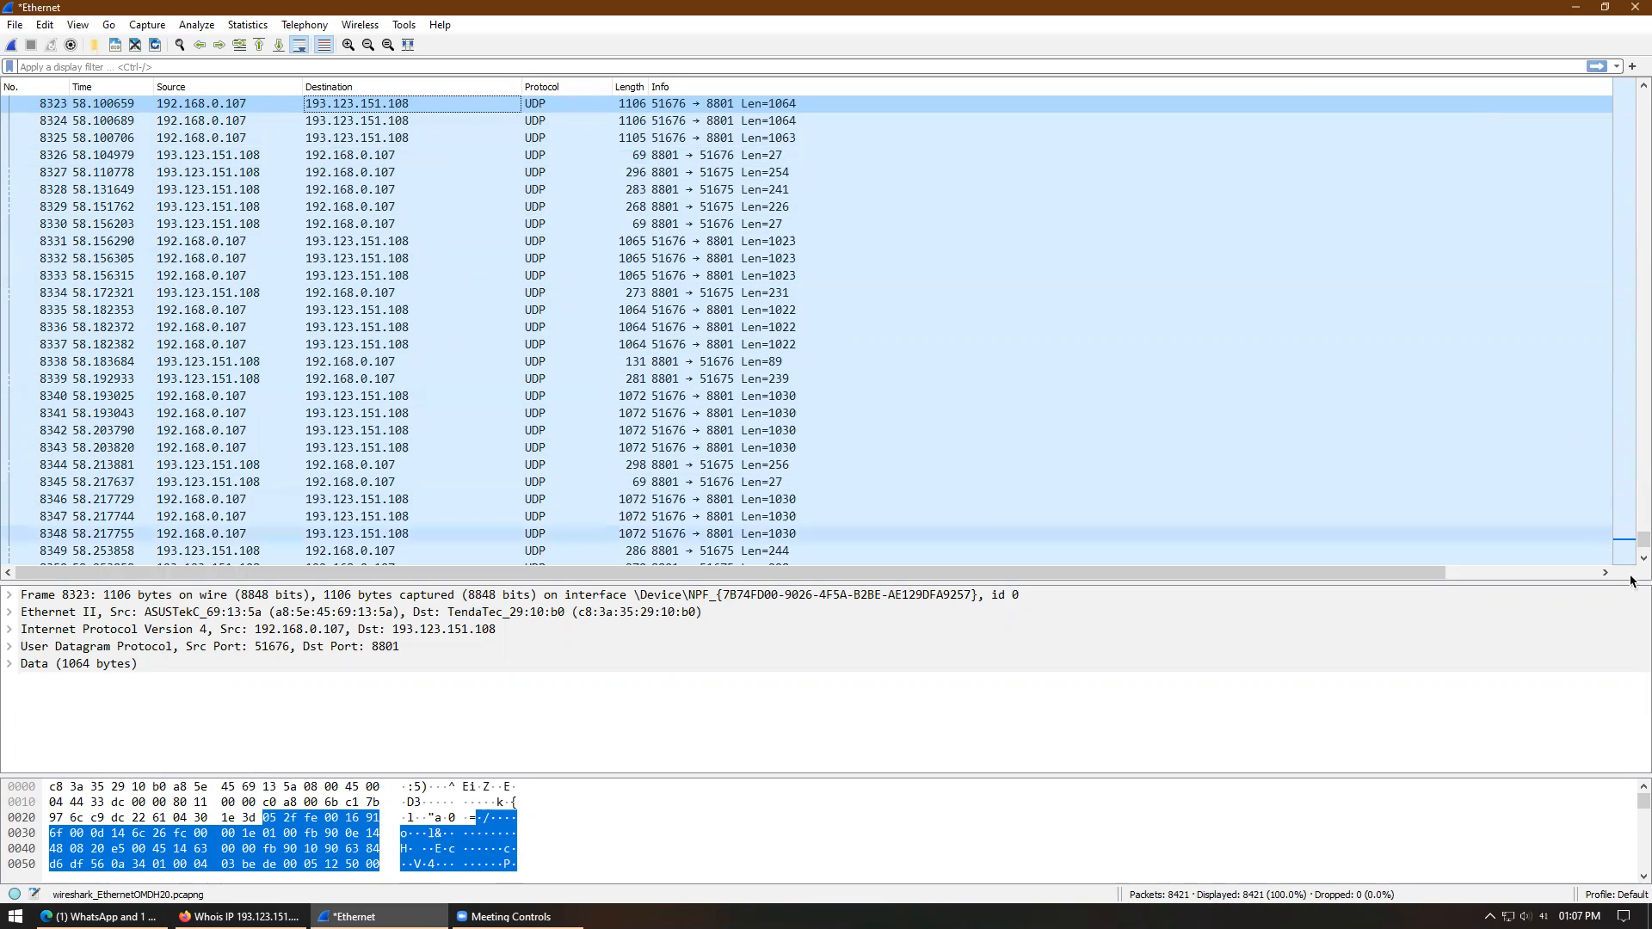
drag(1642, 539, 1640, 96)
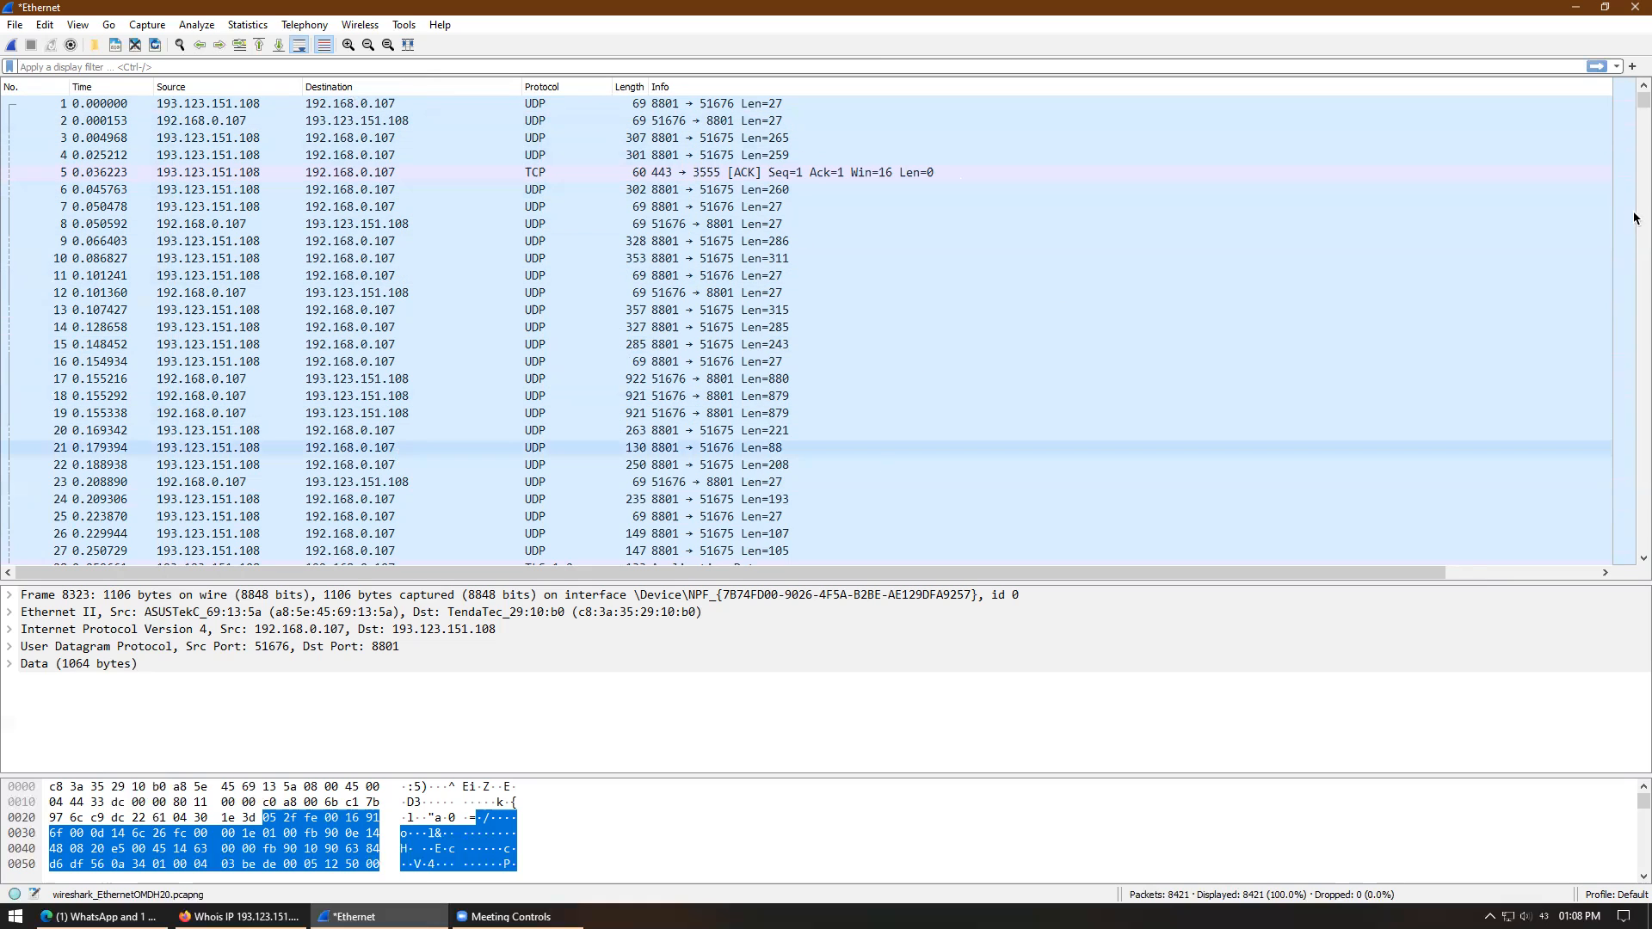
mouse_move(1643, 101)
mouse_down()
mouse_move(1636, 273)
mouse_move(1633, 84)
mouse_up()
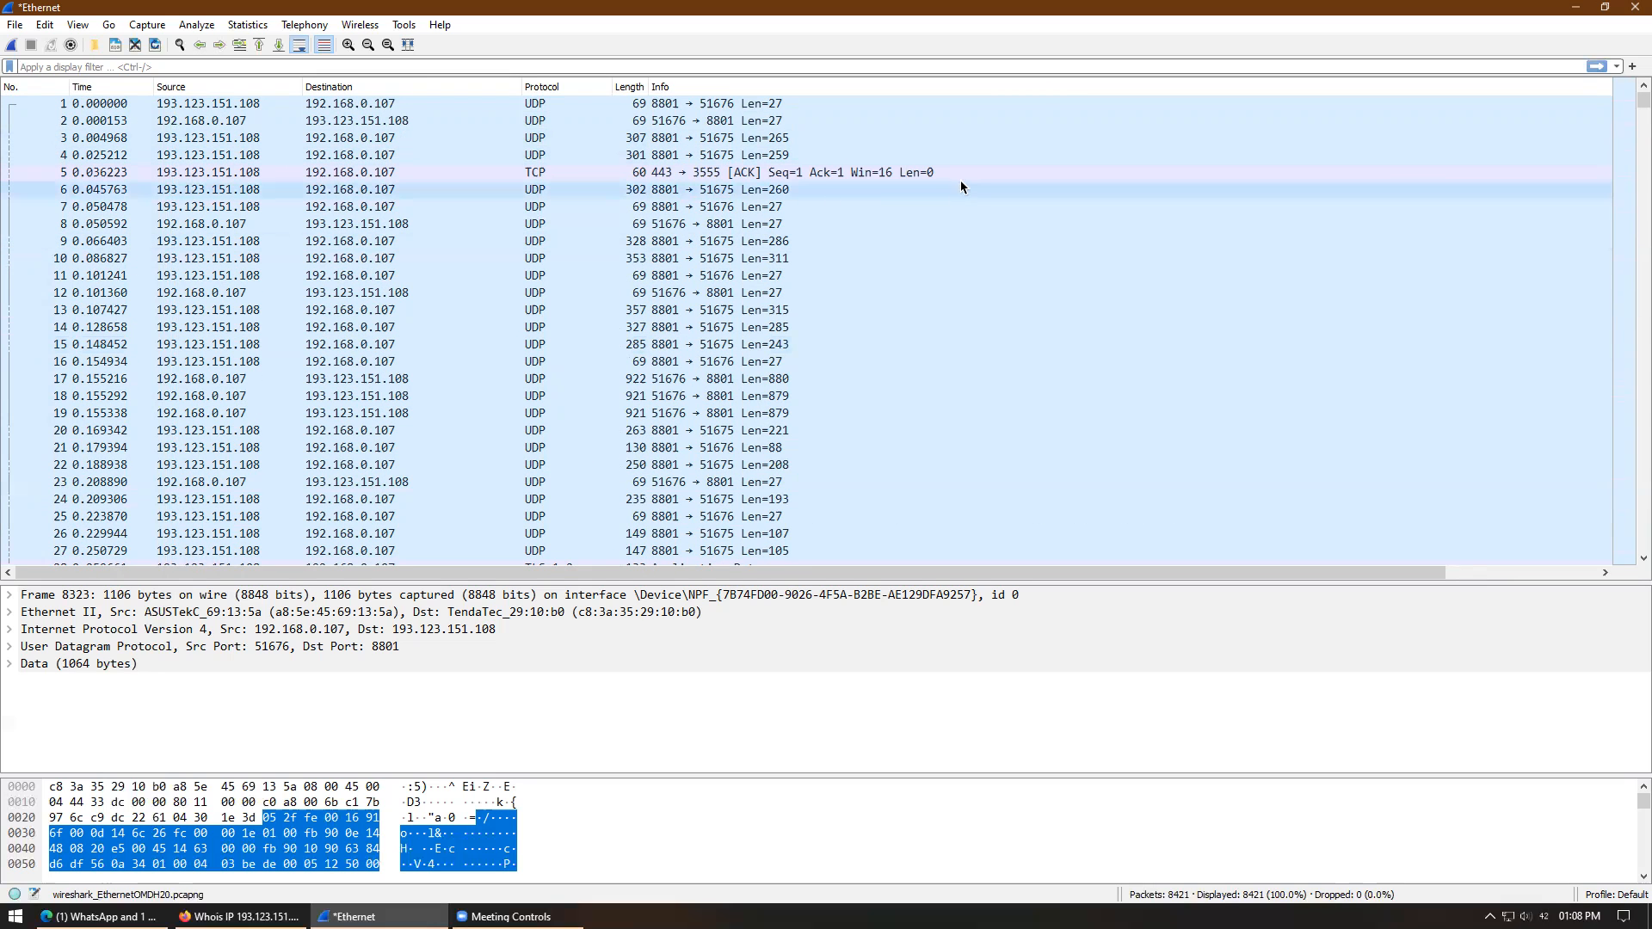
click(231, 72)
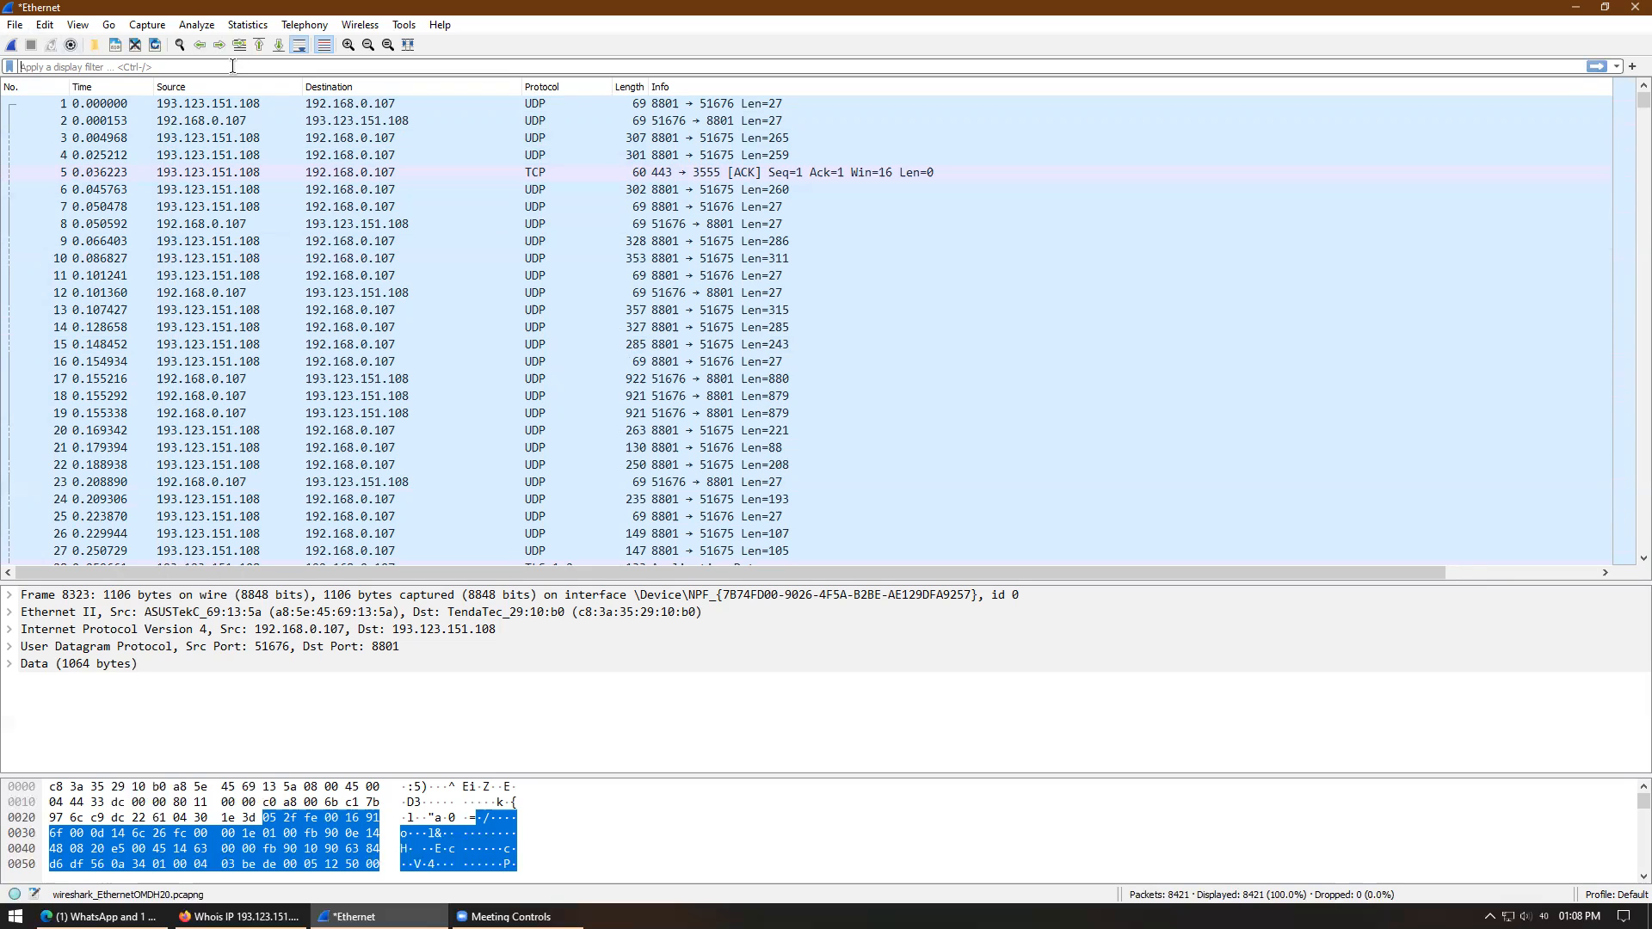
- Apply the dns display filter, which matches none of the 8,421 packets
text(dn)
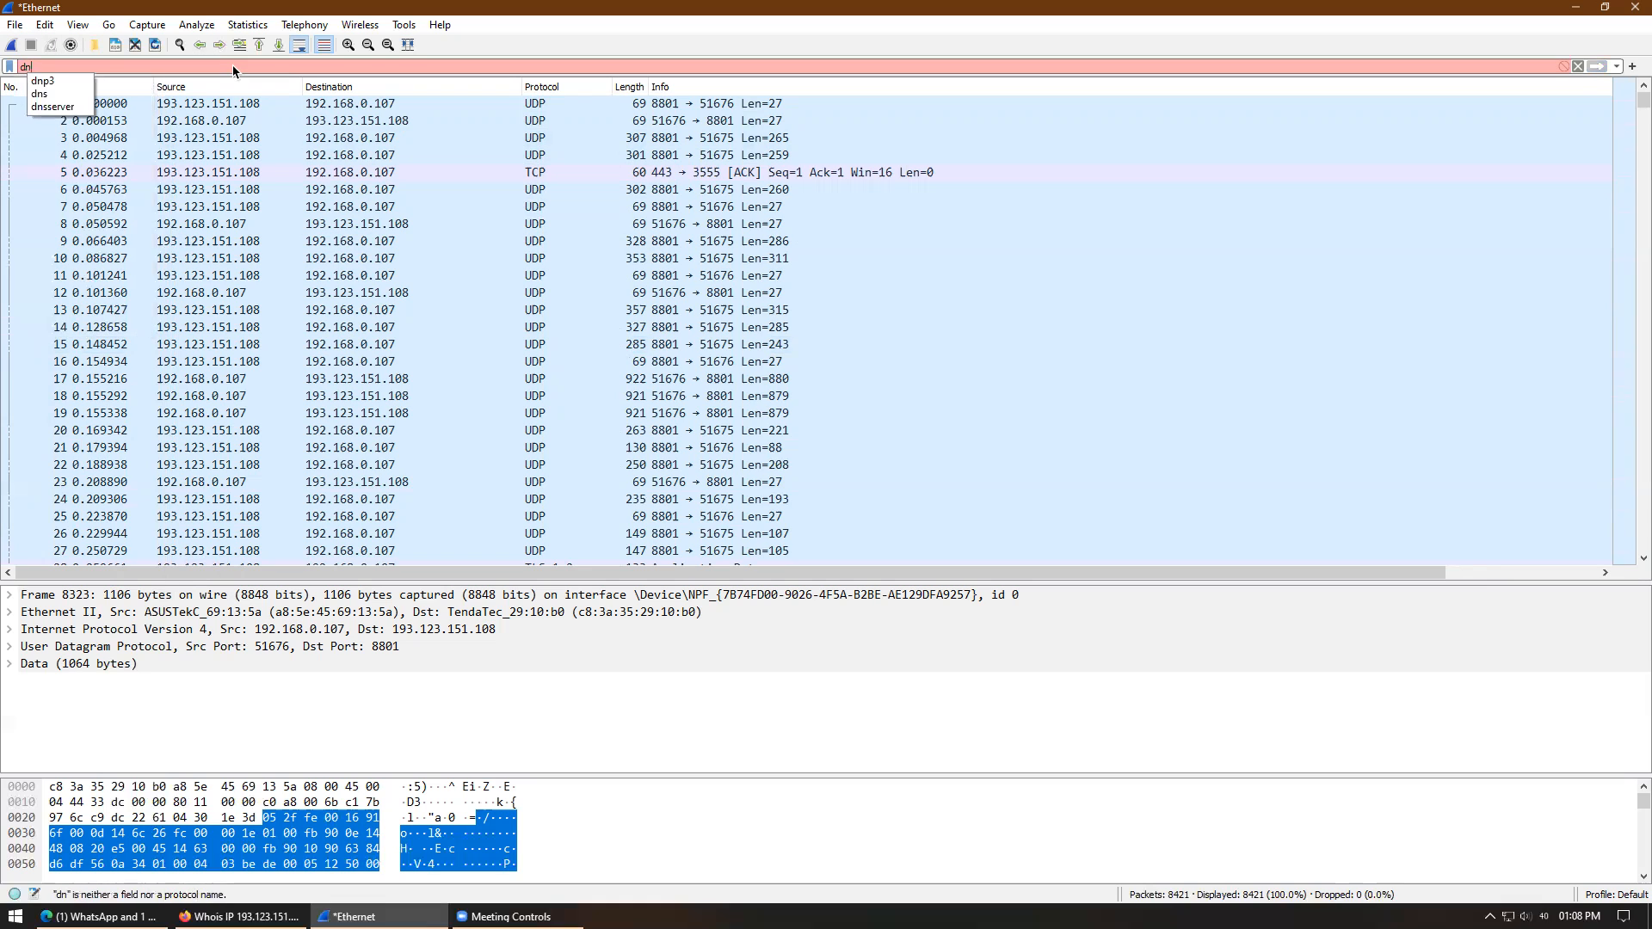
key(BackSpace)
key(BackSpace)
text(dnd)
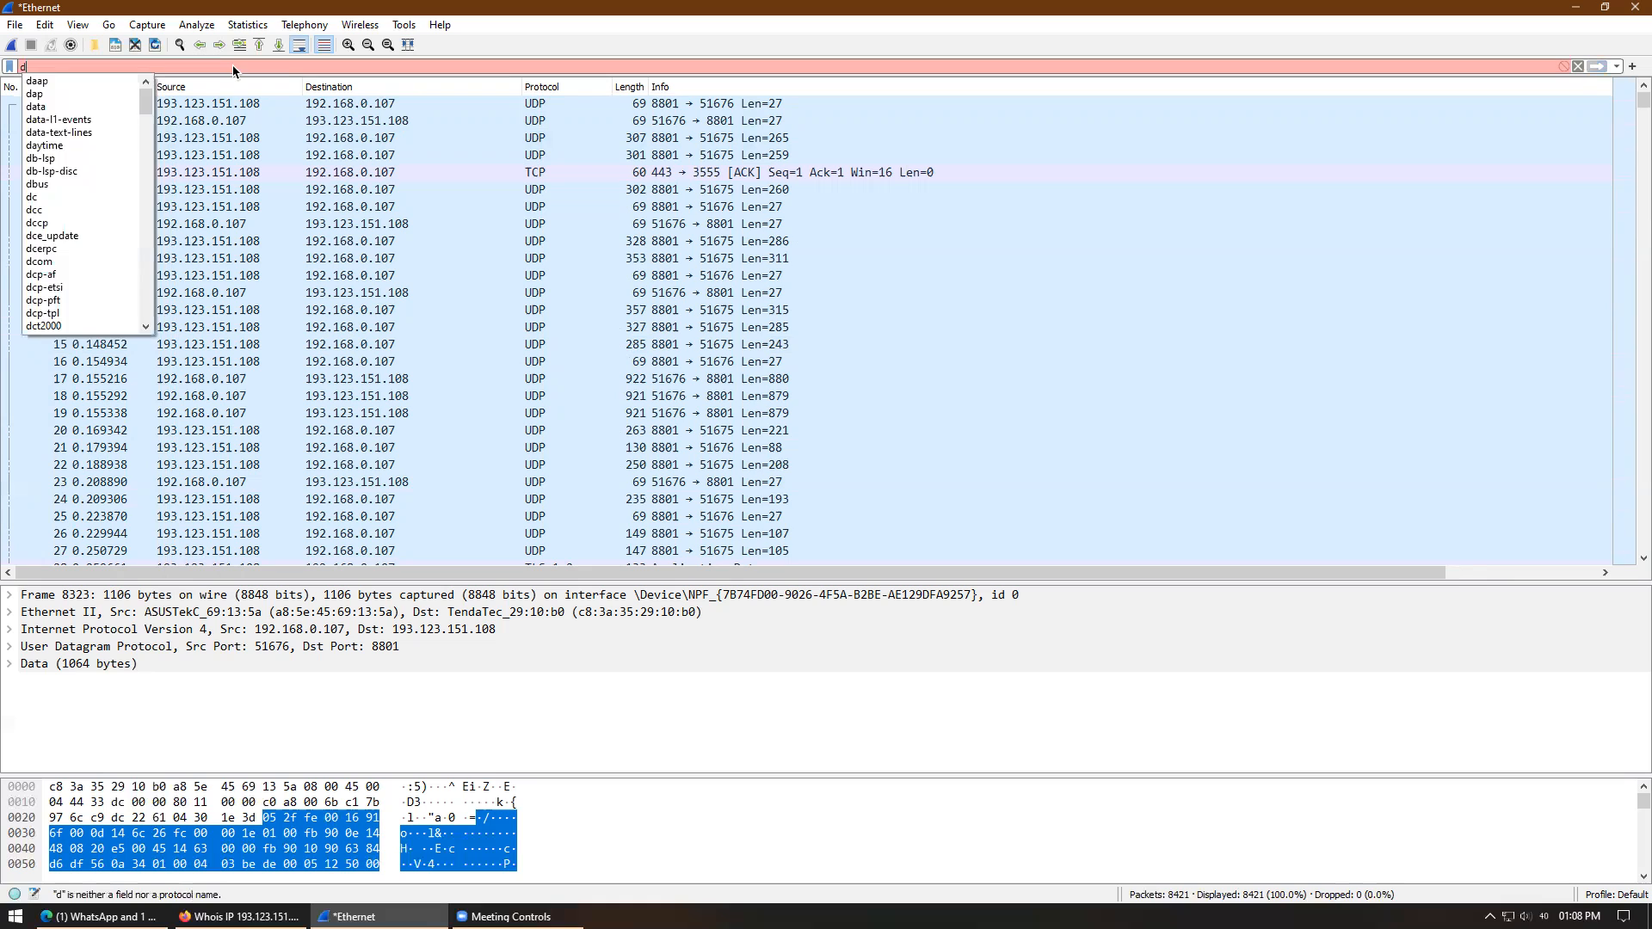
key(BackSpace)
text(s)
key(Return)
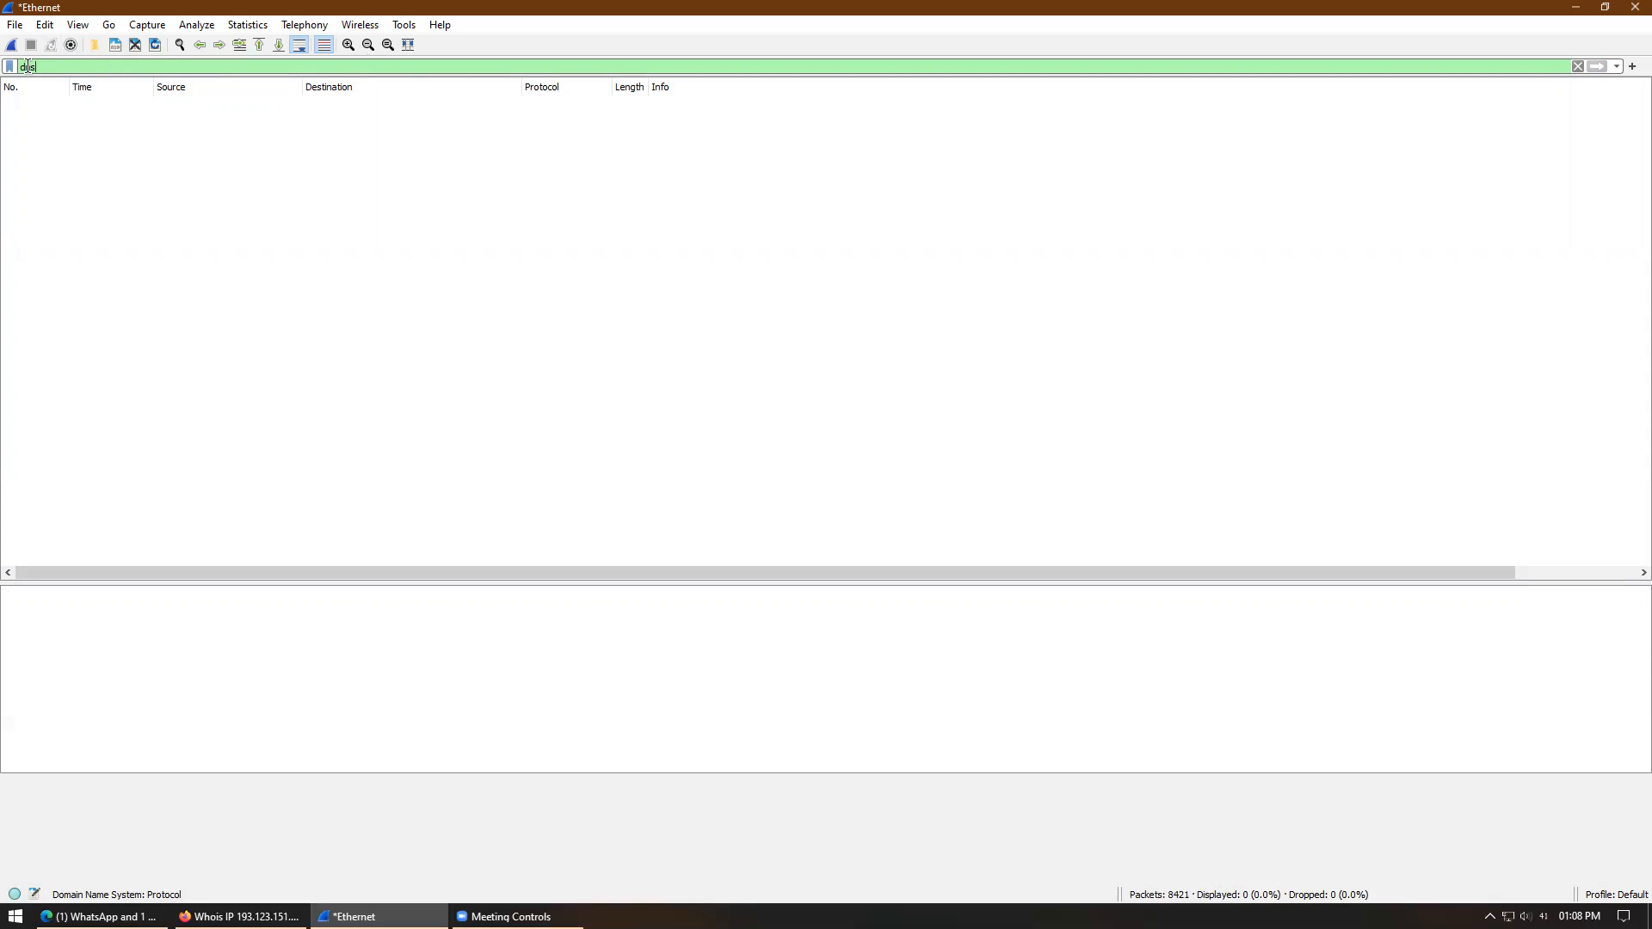
key(BackSpace)
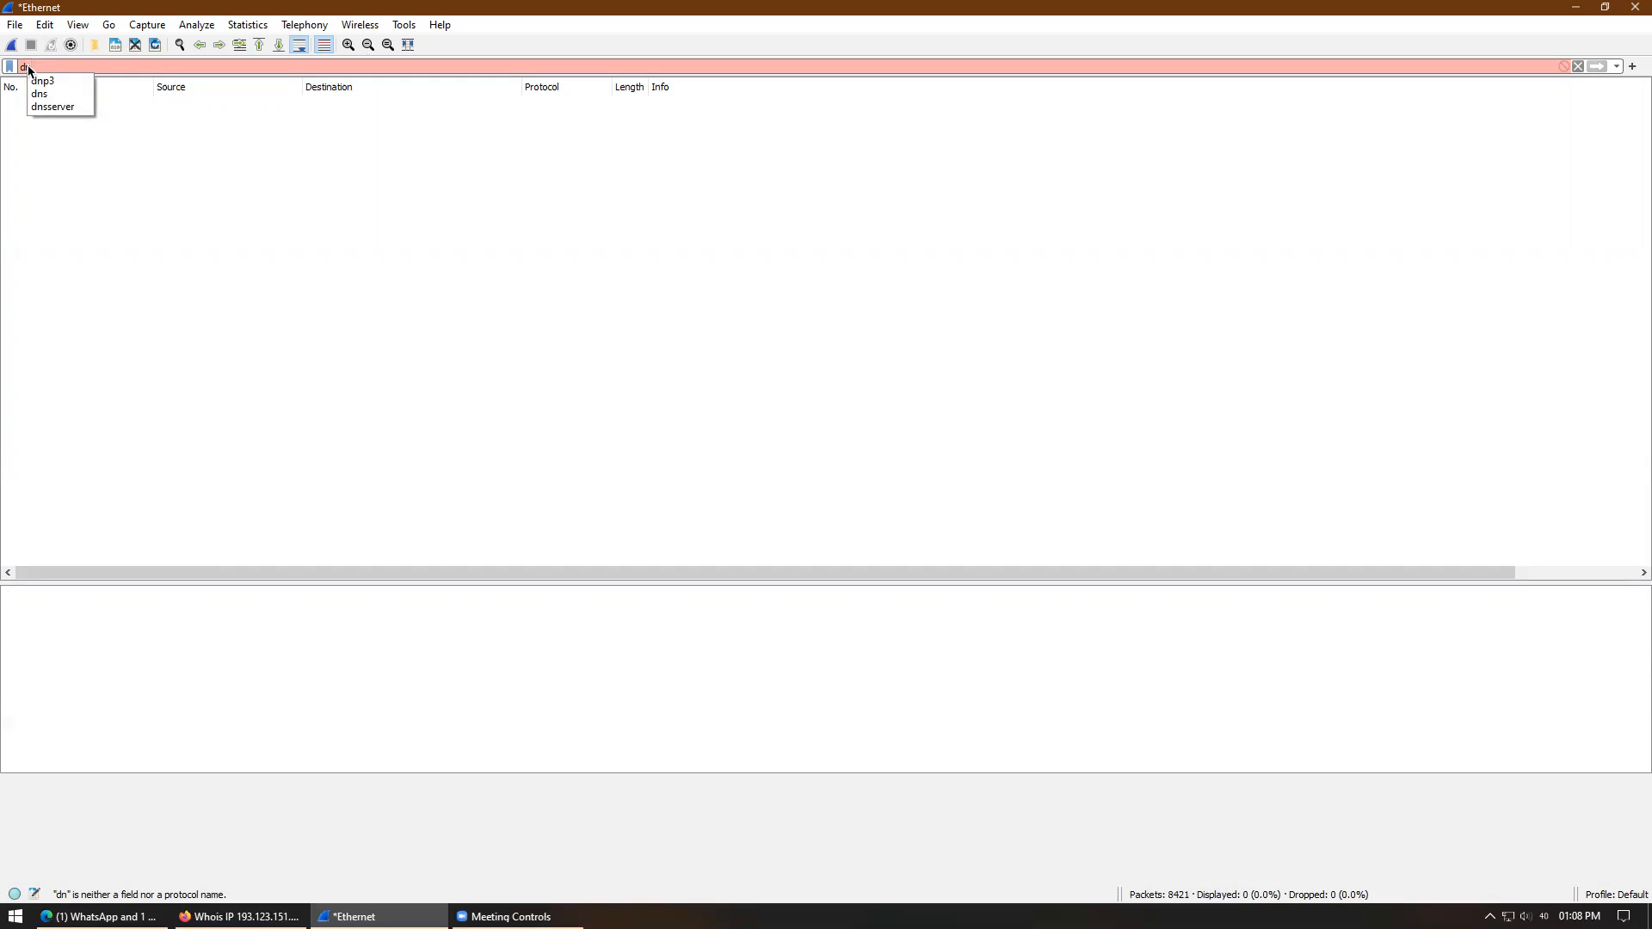
text(s)
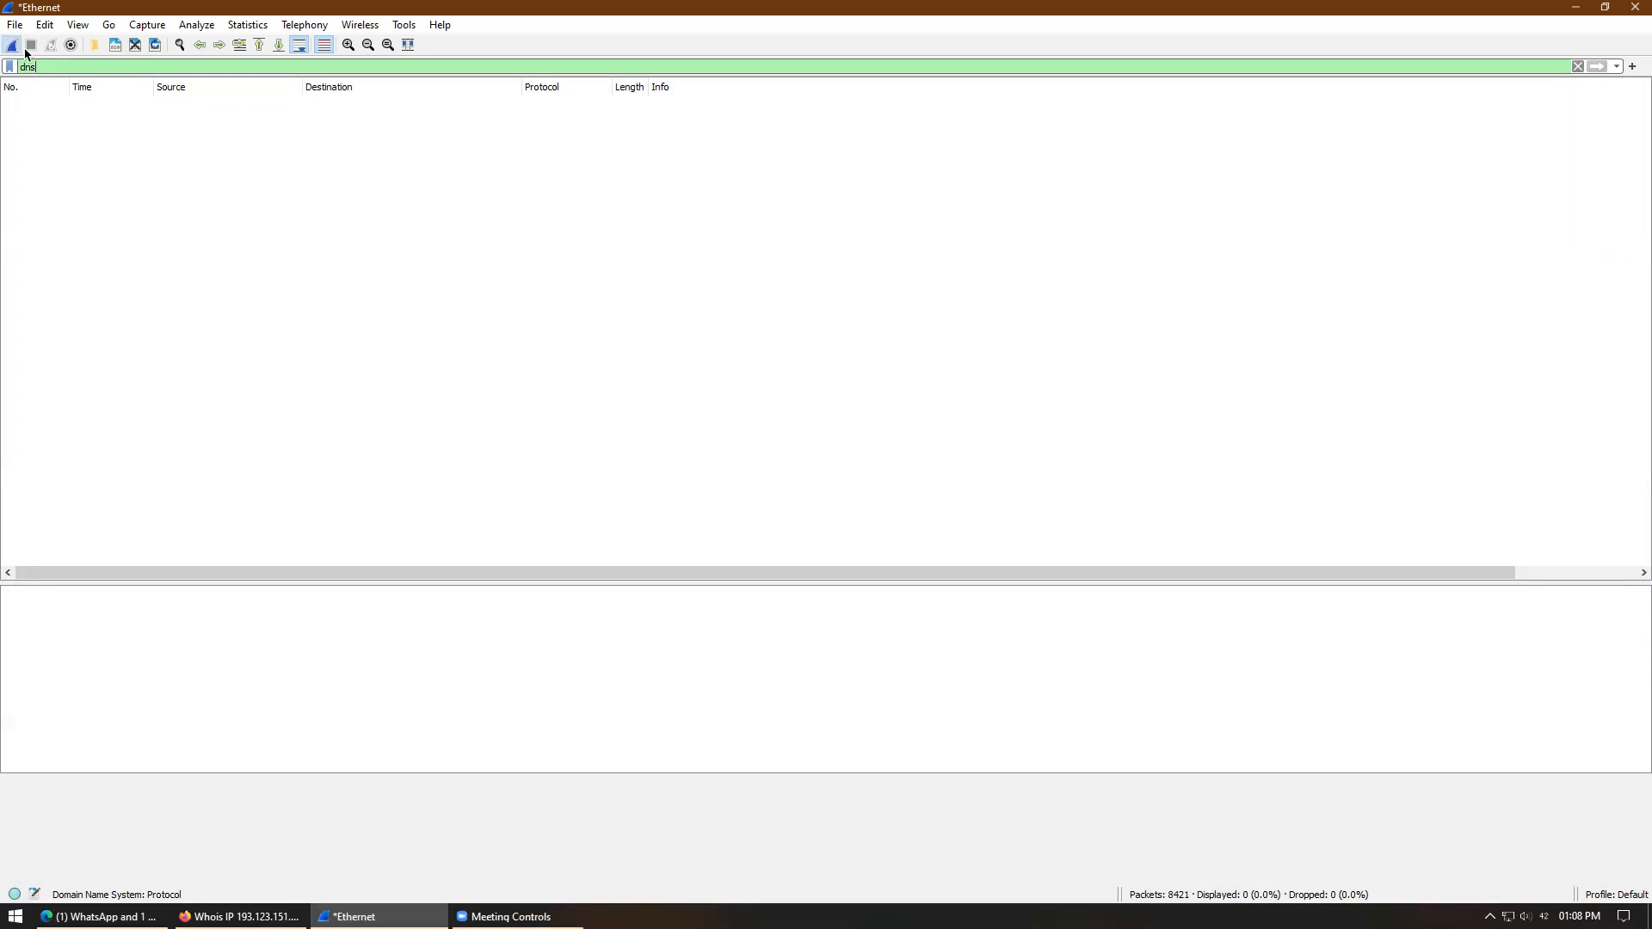
click(11, 44)
- Restart the Wireshark capture without the old packets, then glance at Edge's Zoom login page
click(906, 479)
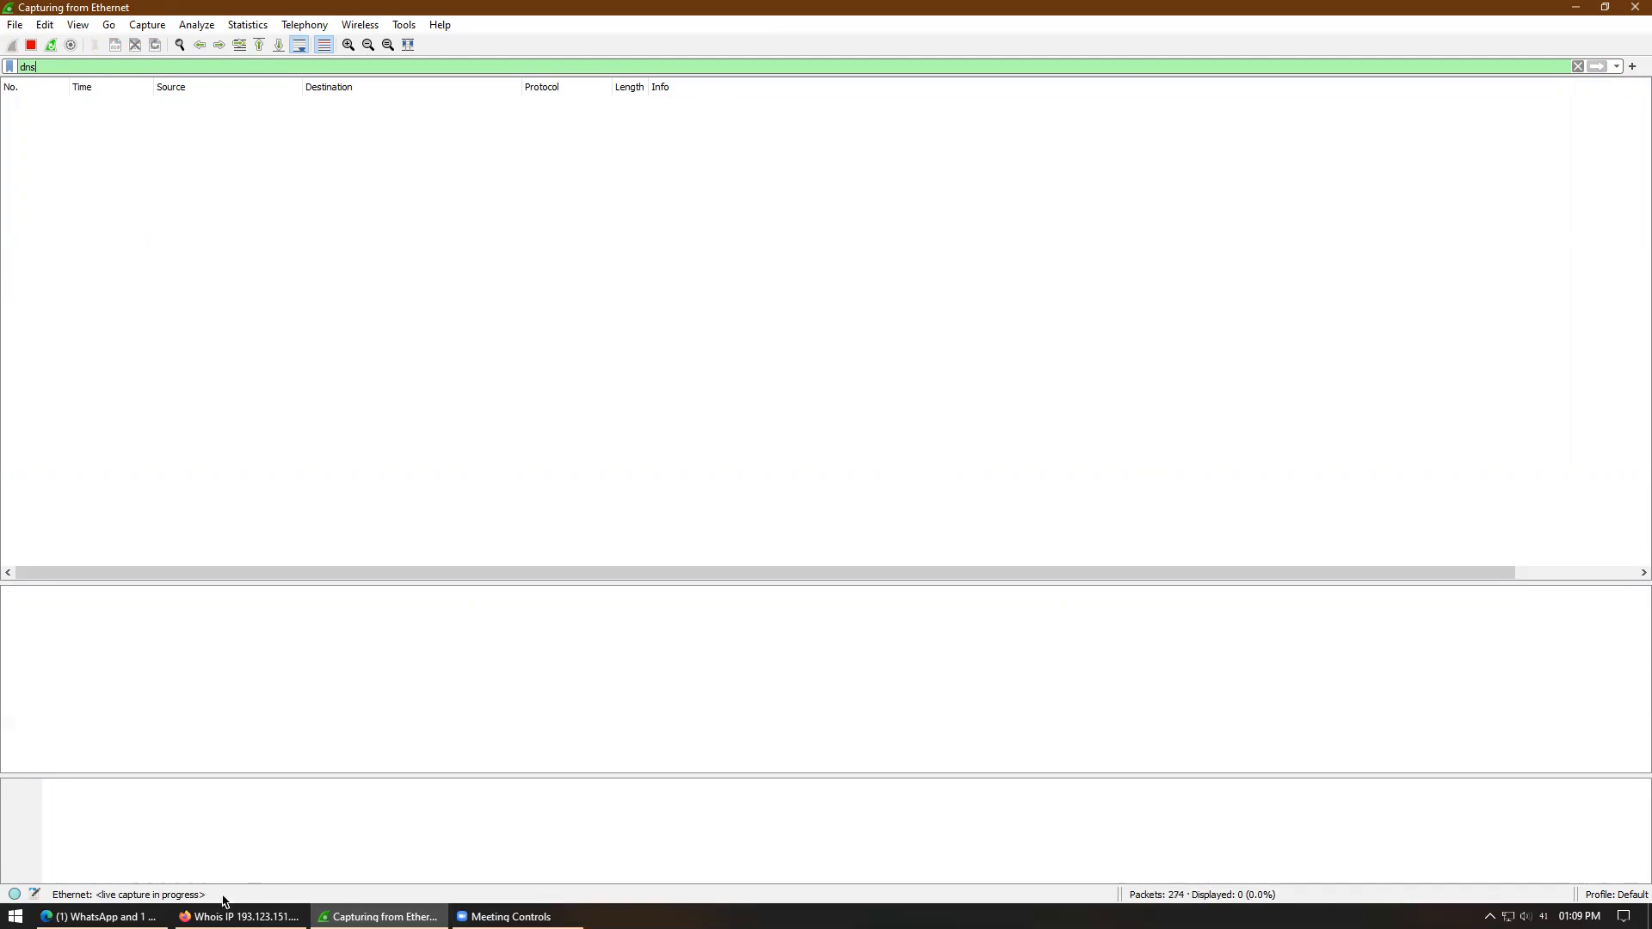
click(99, 916)
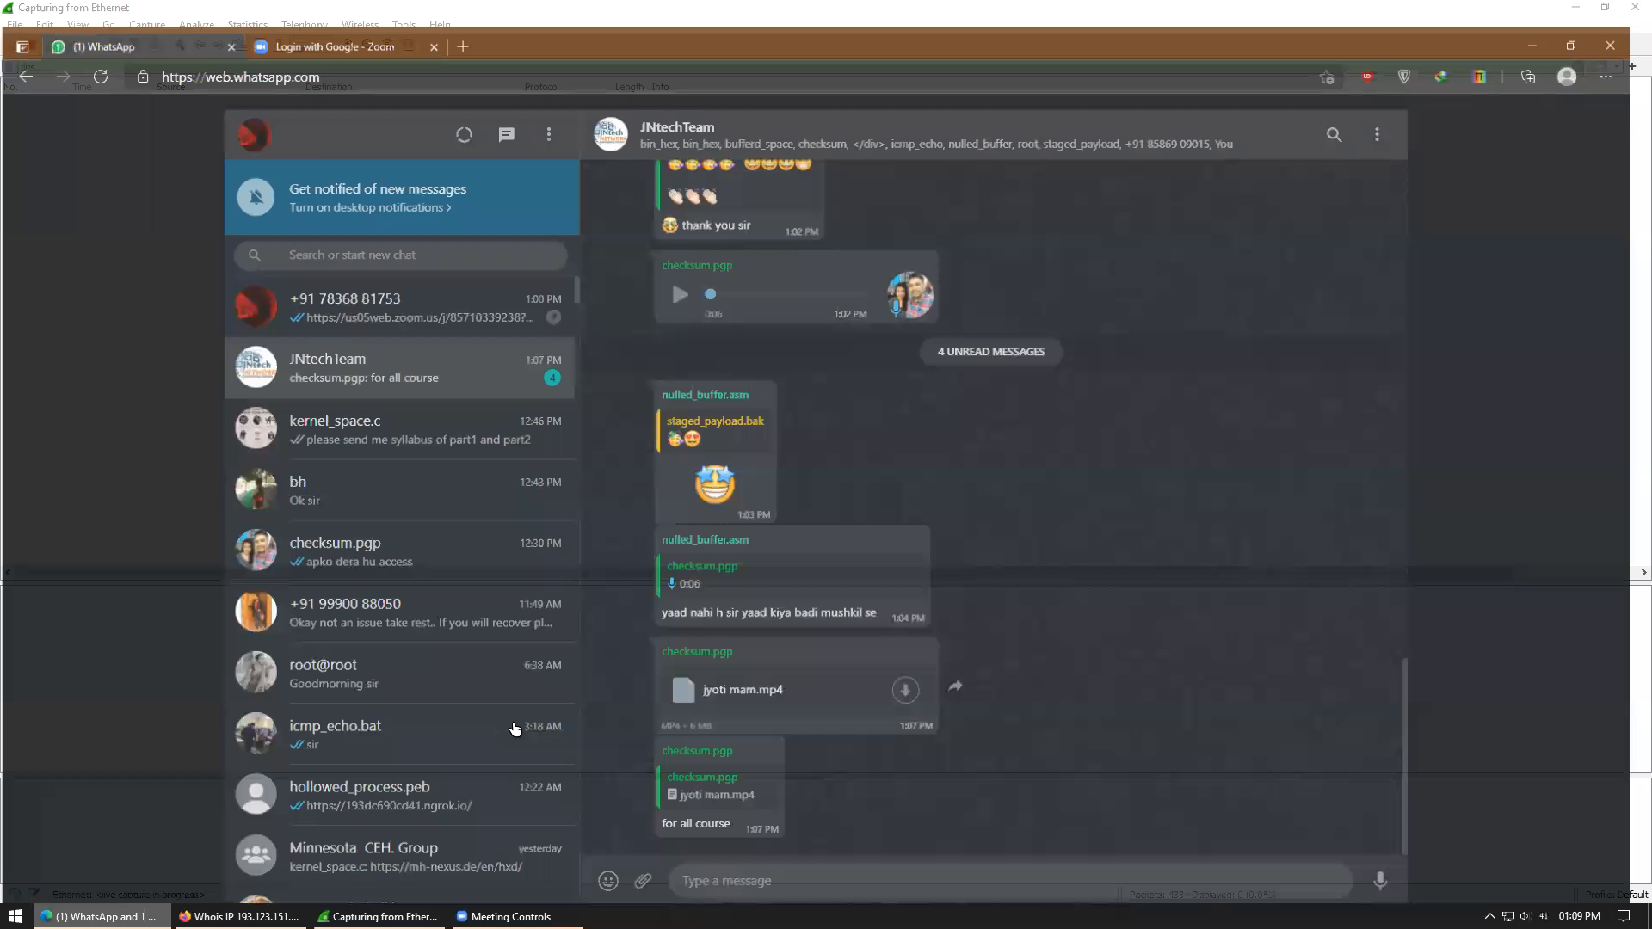
click(405, 13)
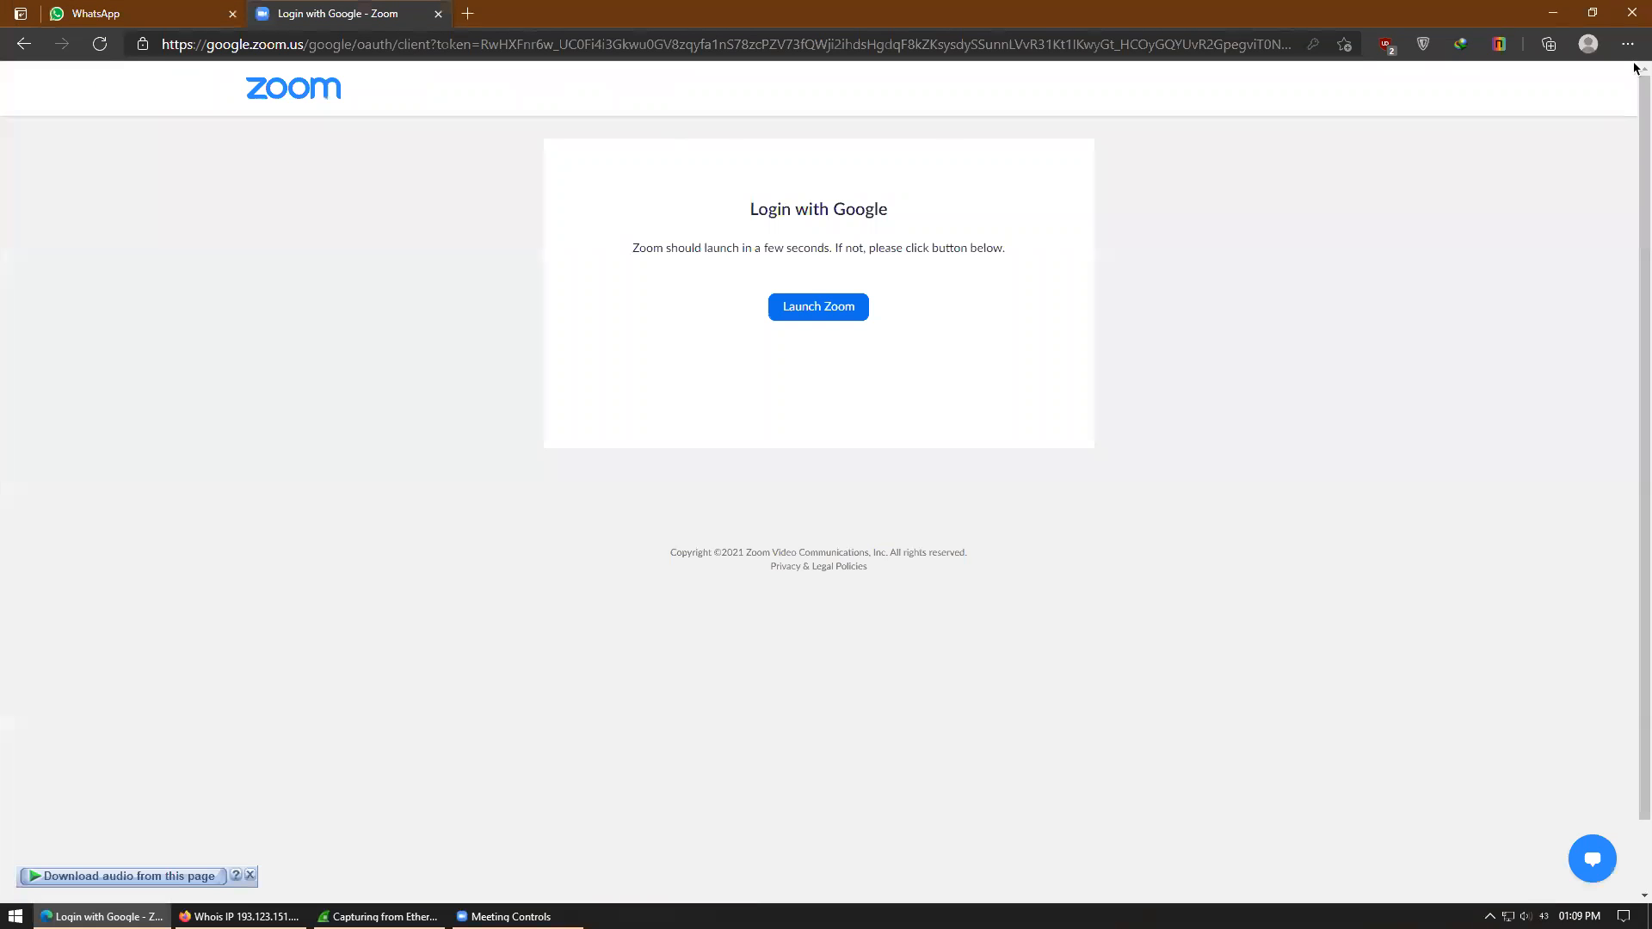
click(1559, 12)
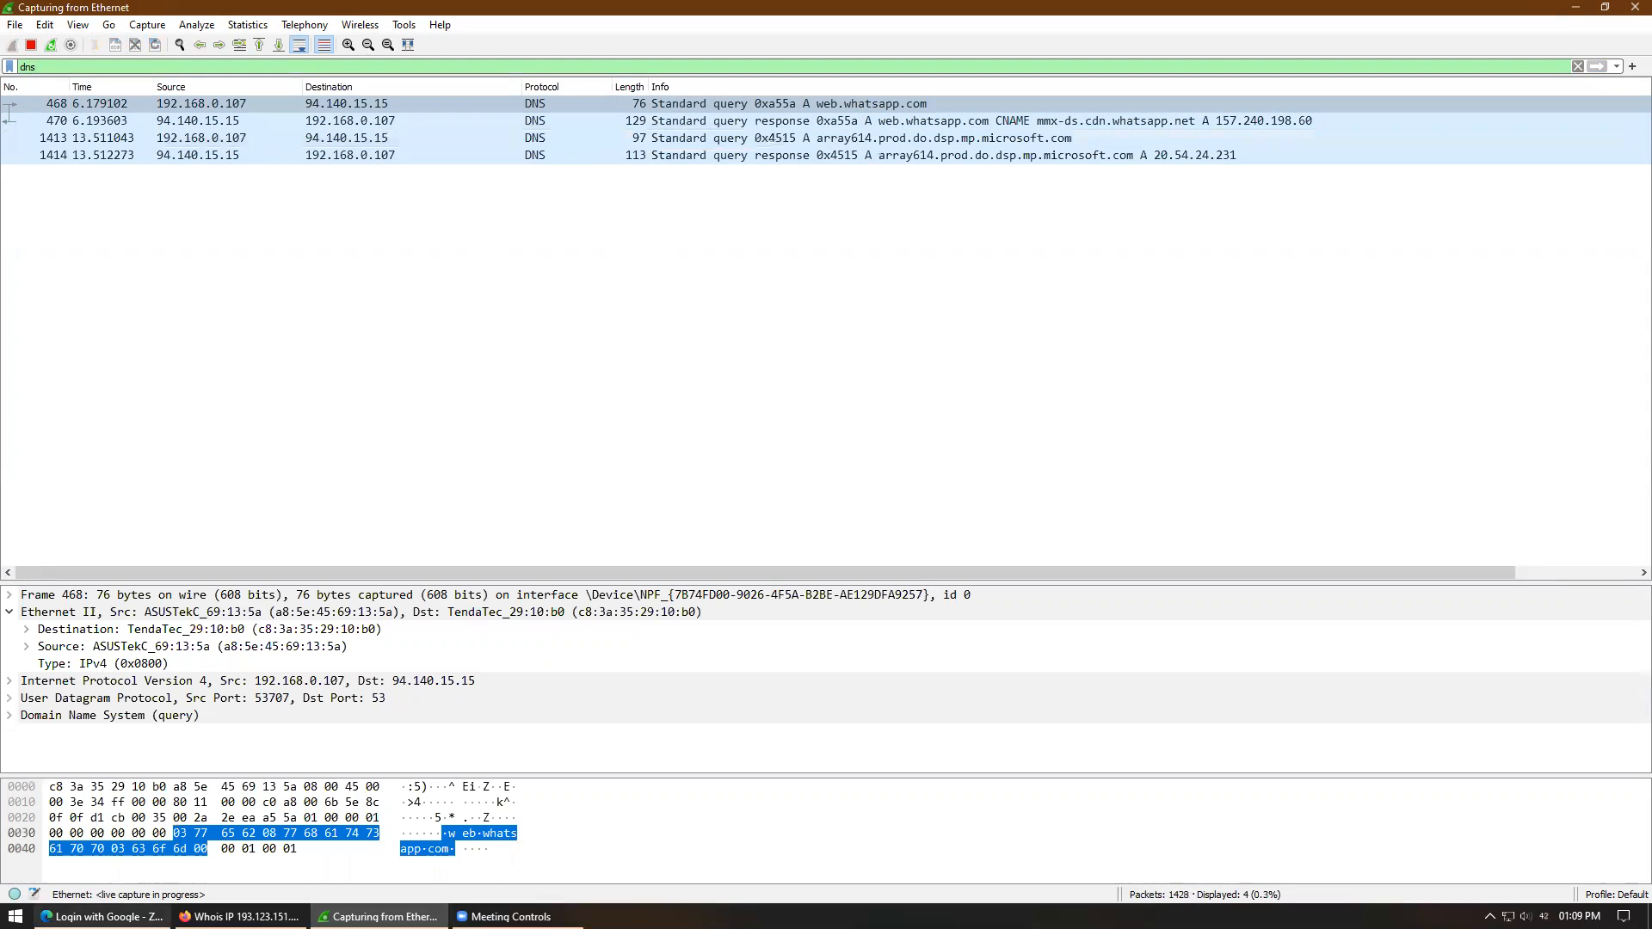
- Load google.com from Edge's address bar and return to the Wireshark capture
click(102, 916)
click(521, 44)
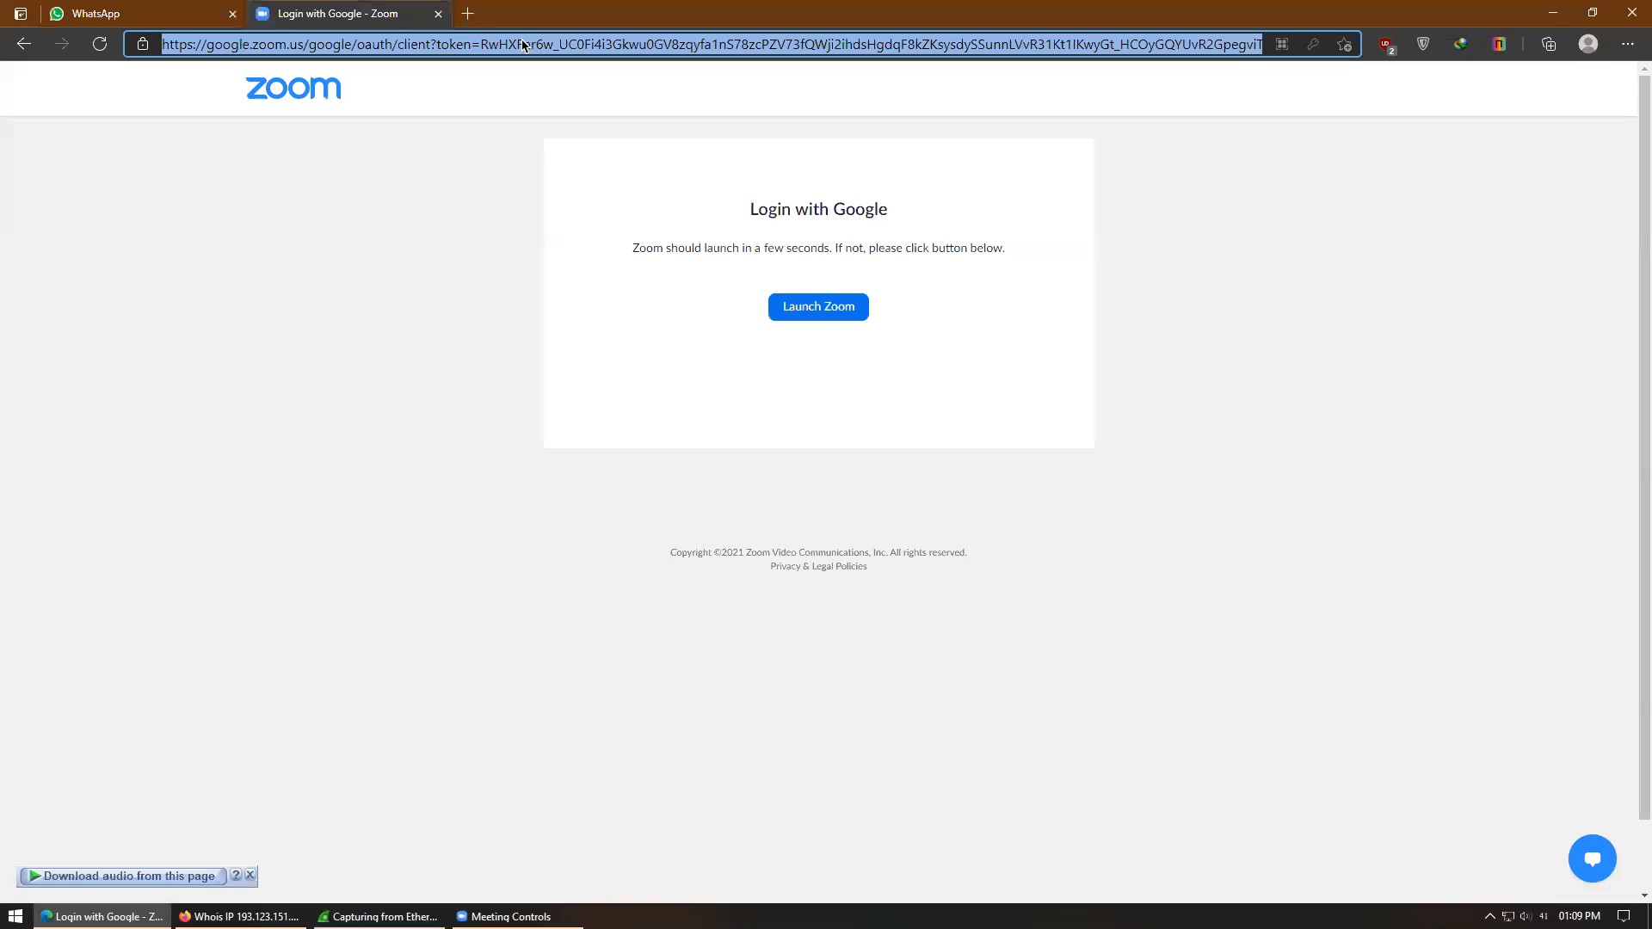
text(goo)
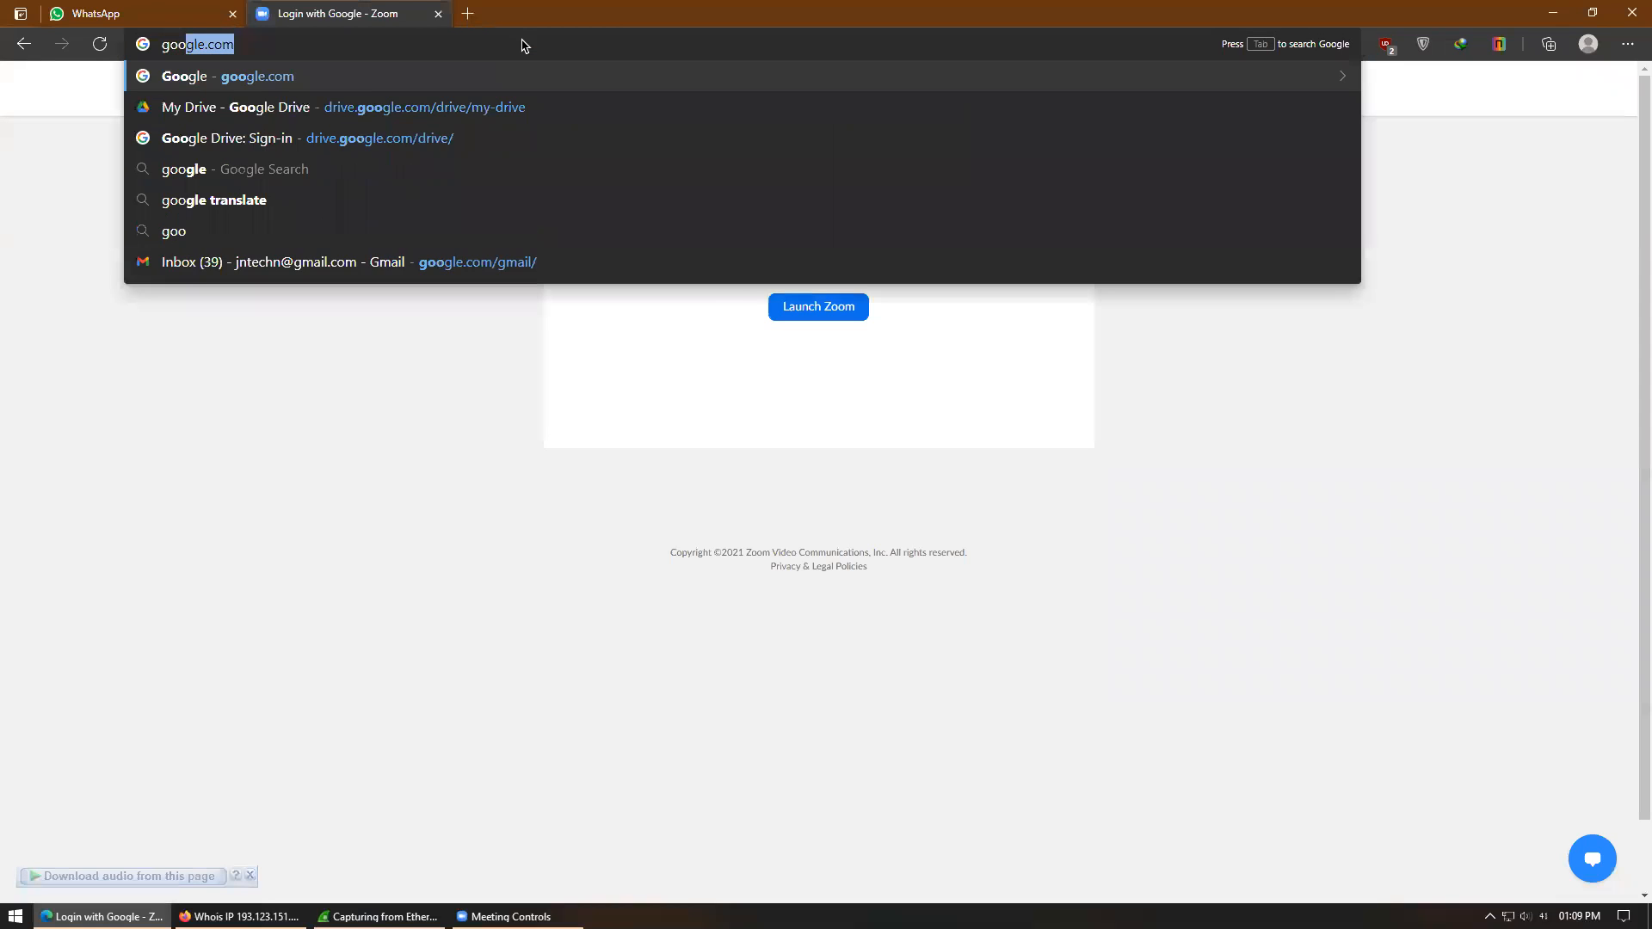
key(Return)
click(380, 916)
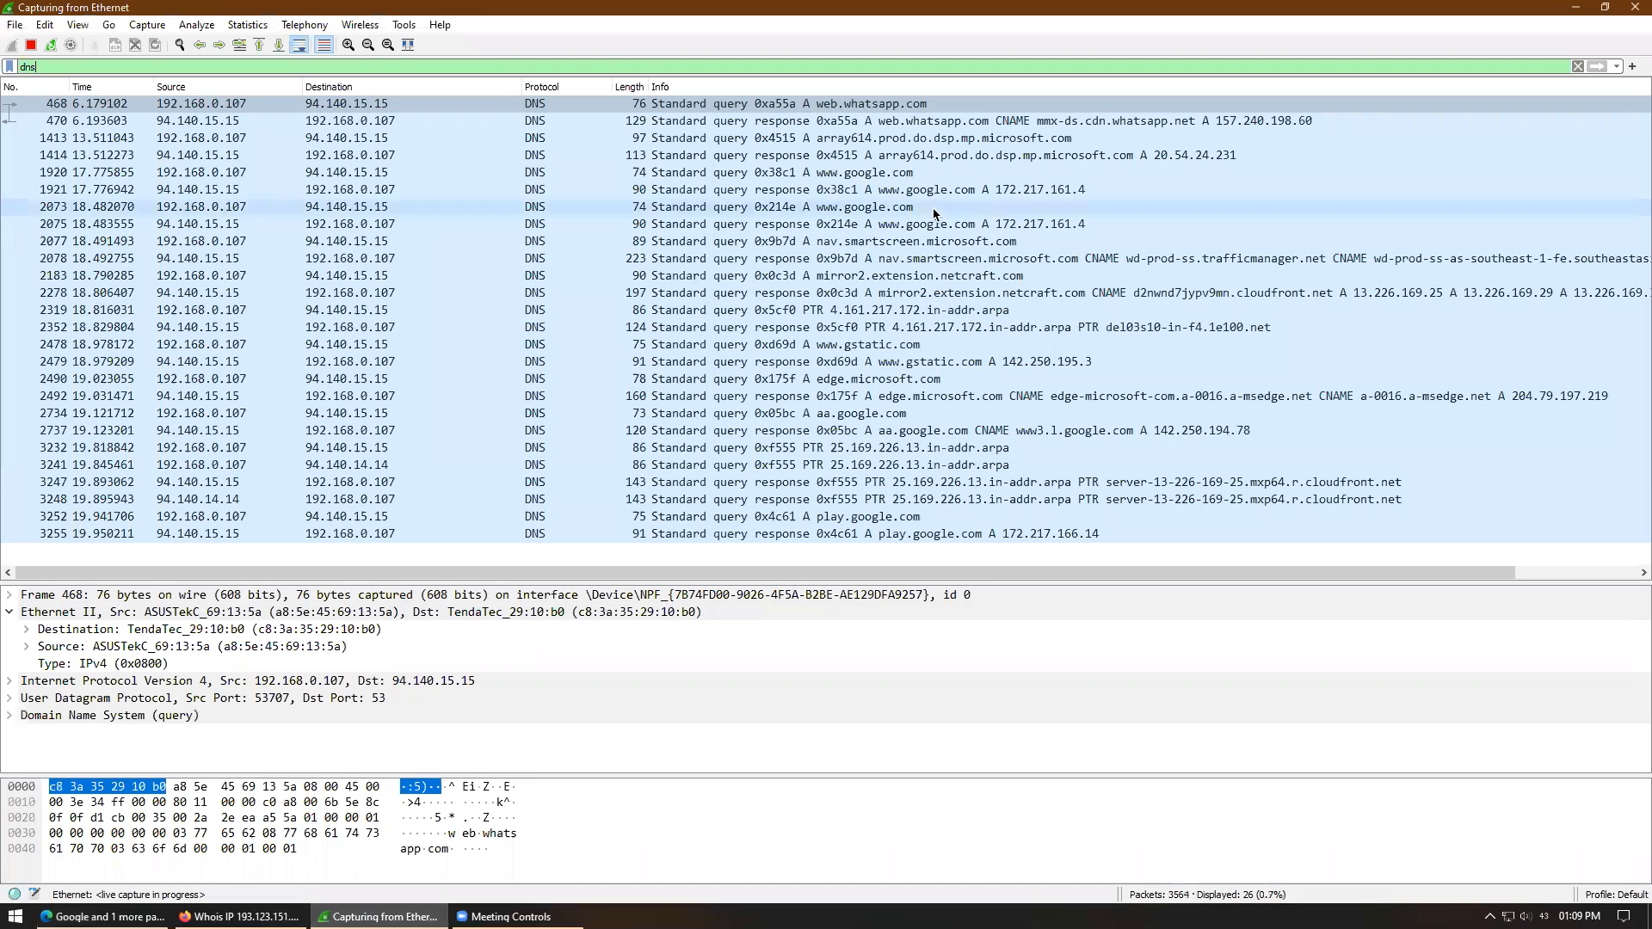
click(924, 212)
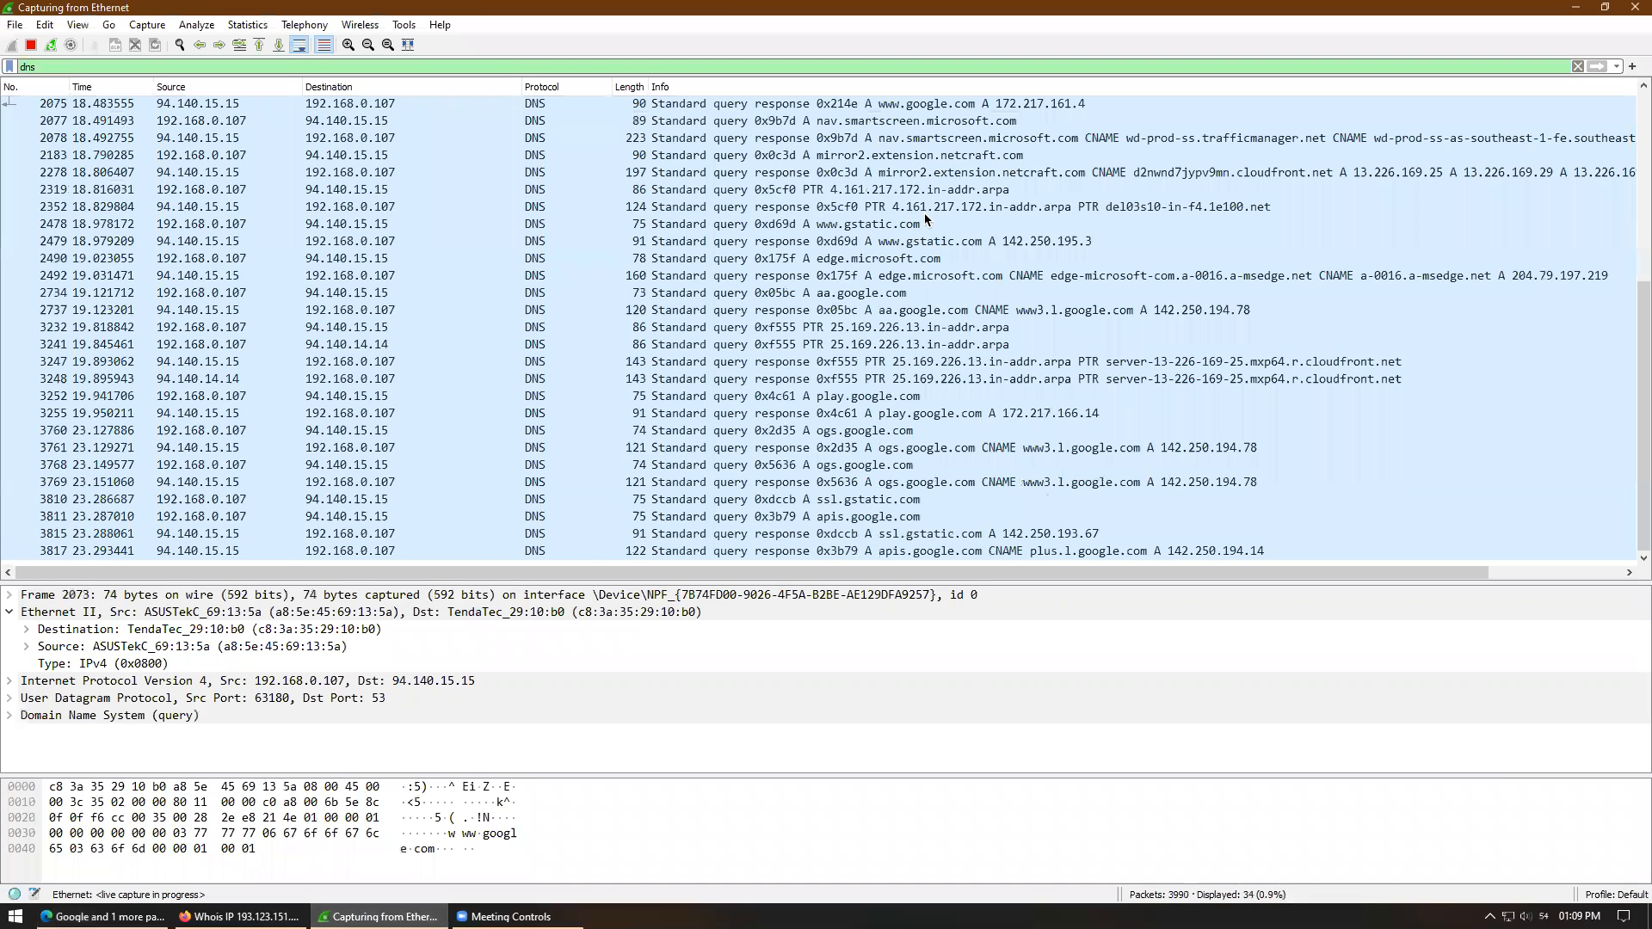
click(256, 208)
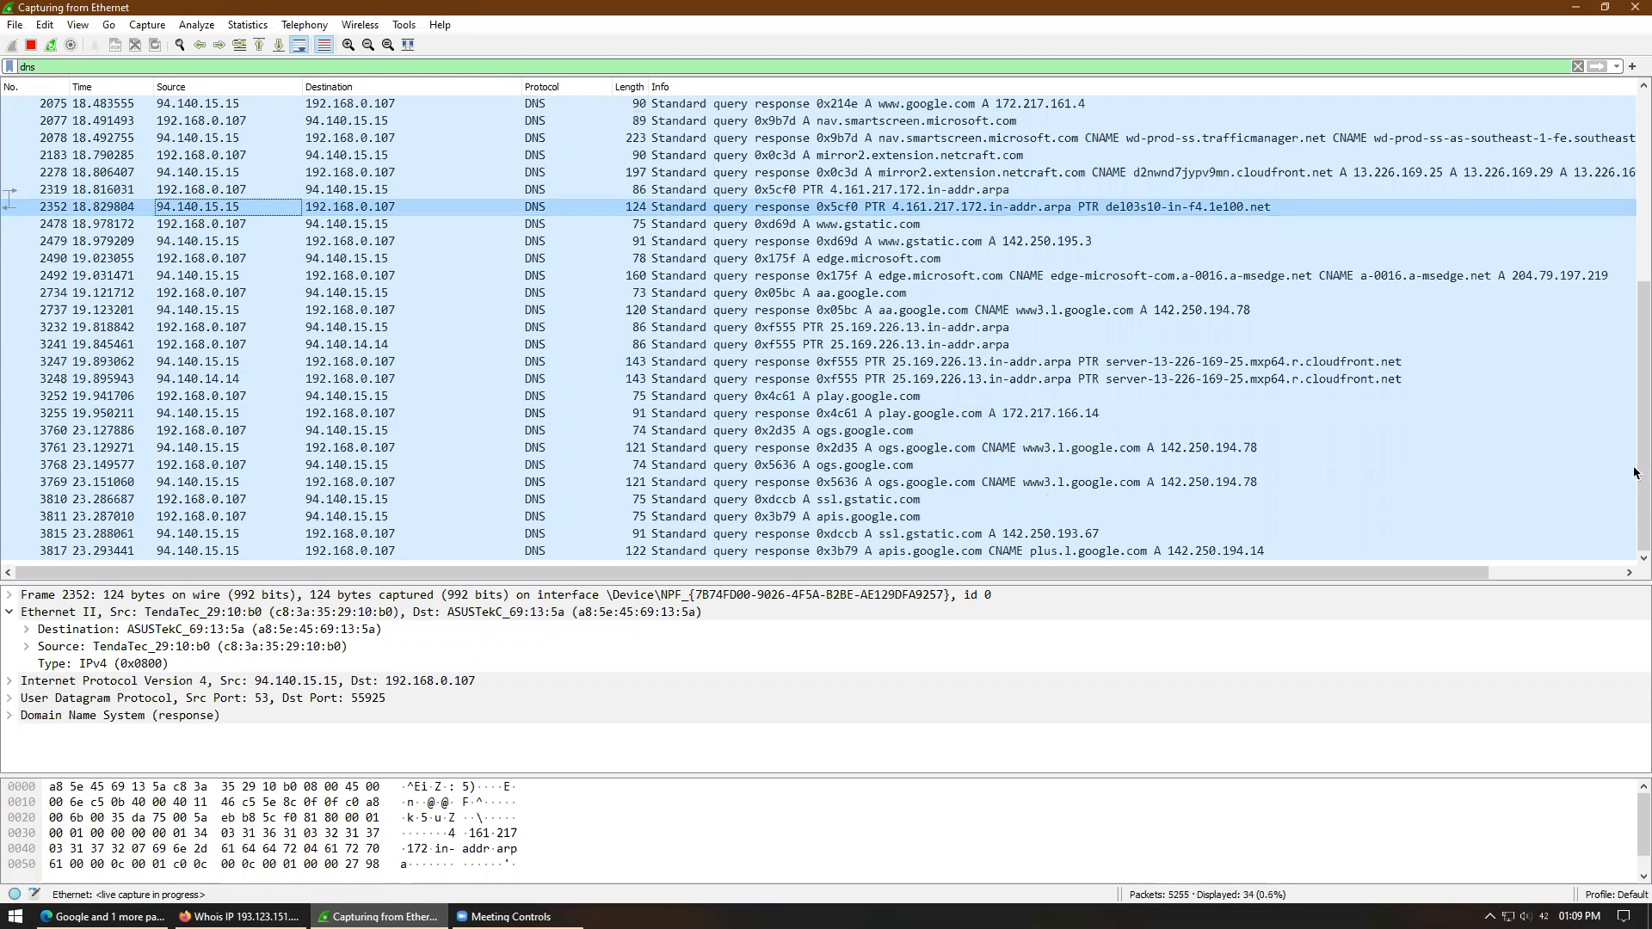
drag(1641, 341, 1635, 150)
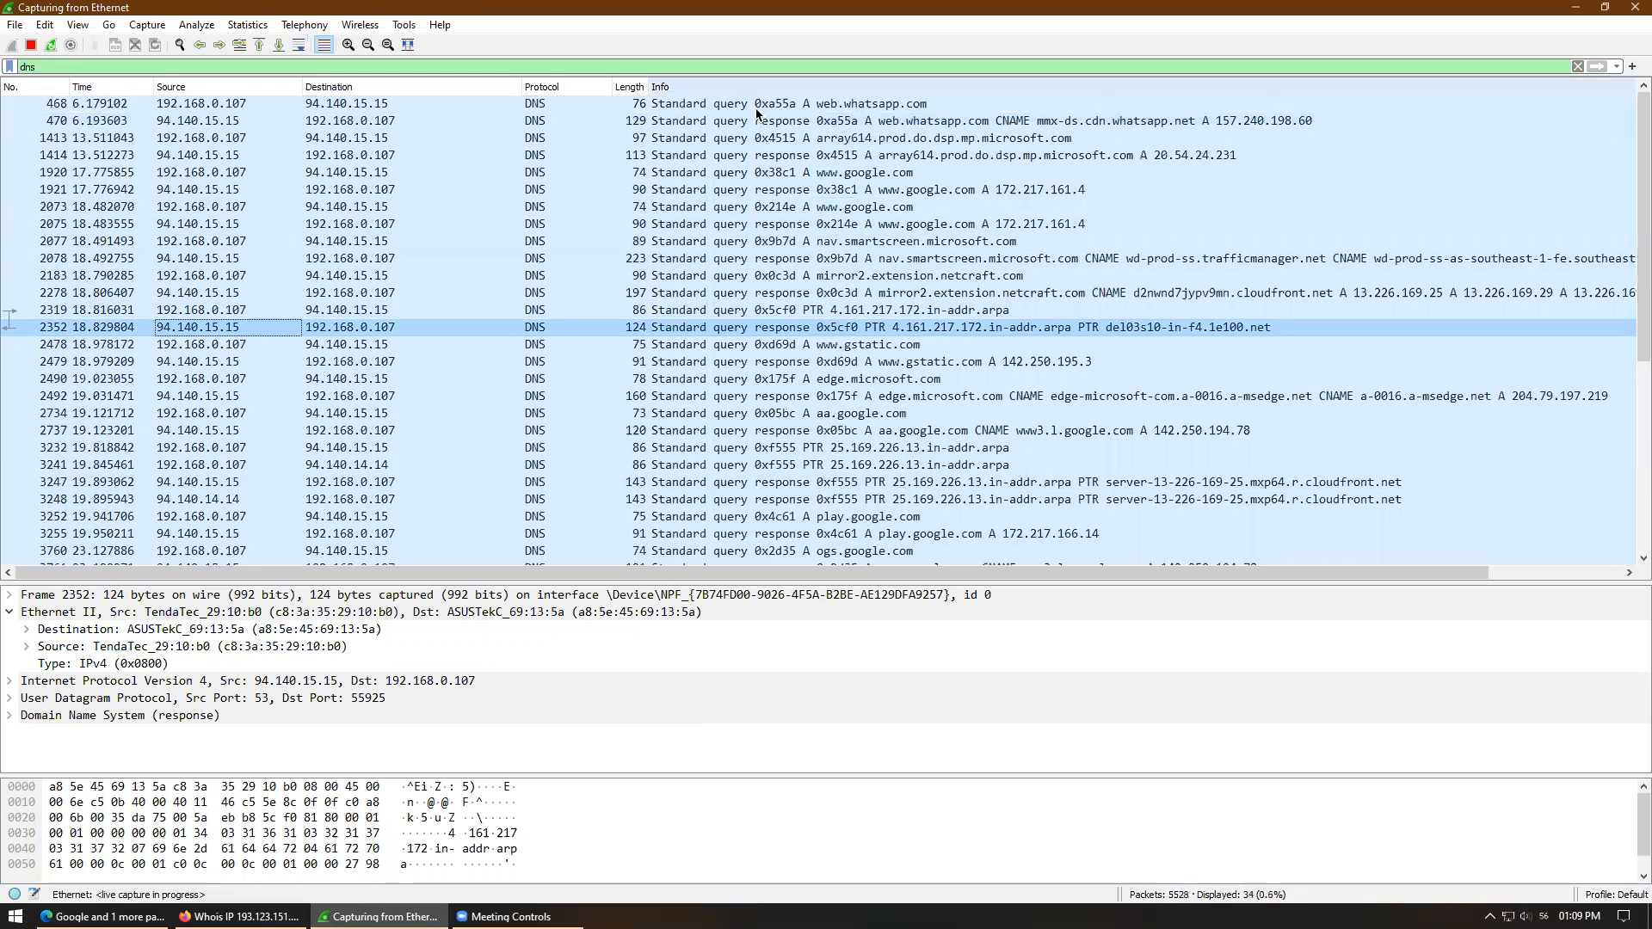
click(839, 175)
double_click(839, 176)
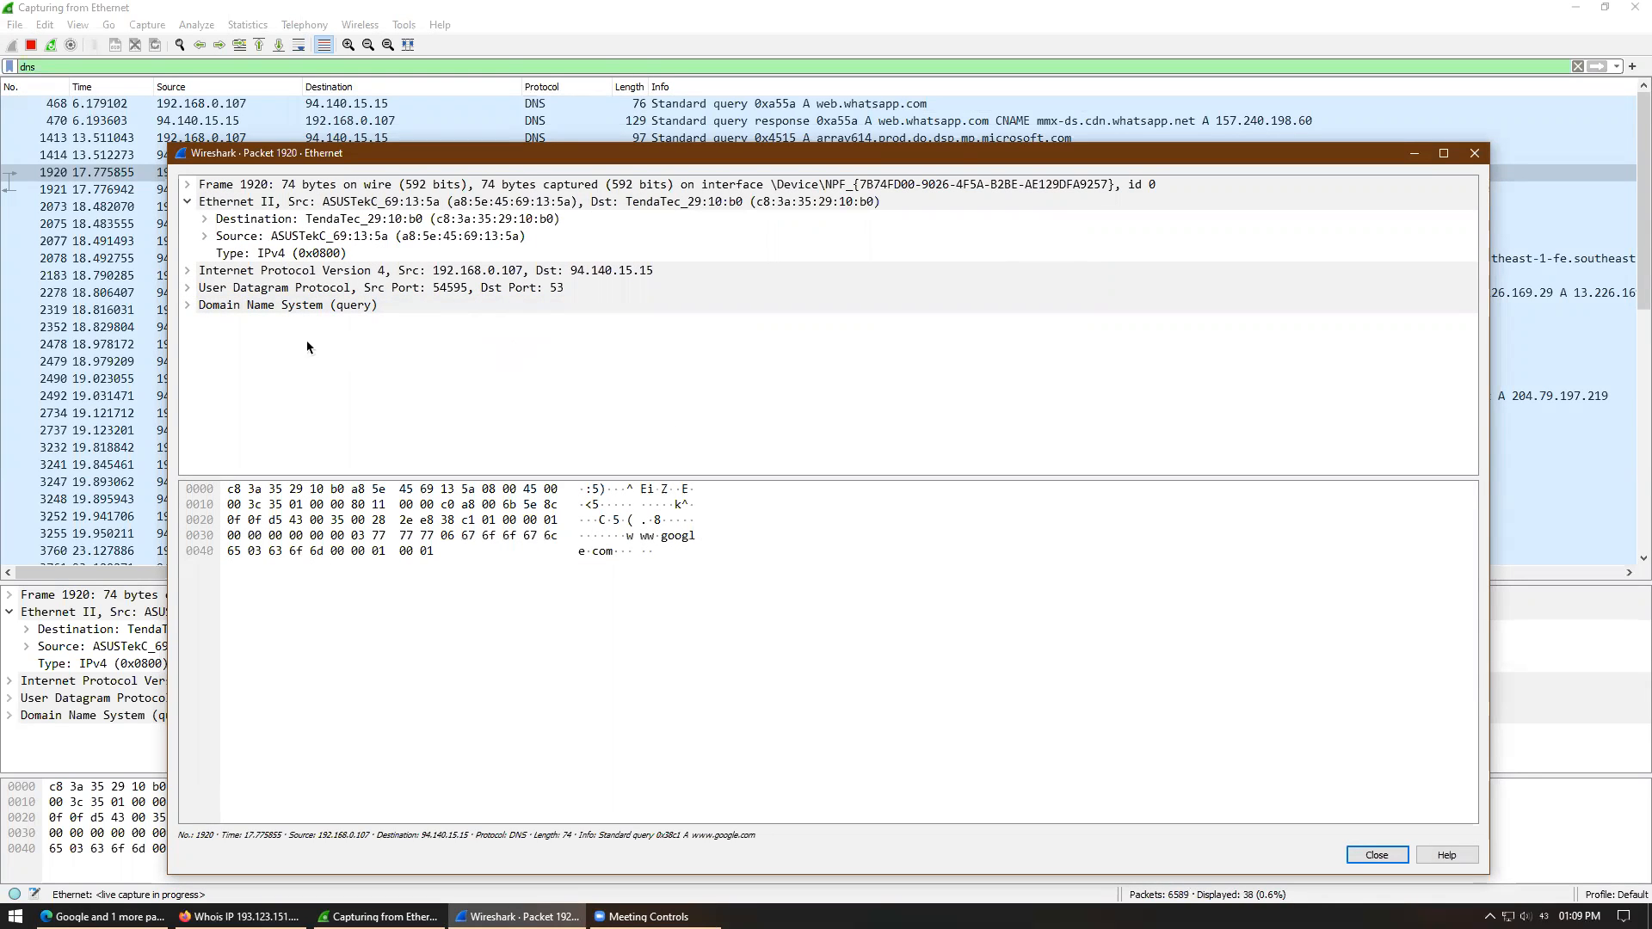
click(187, 289)
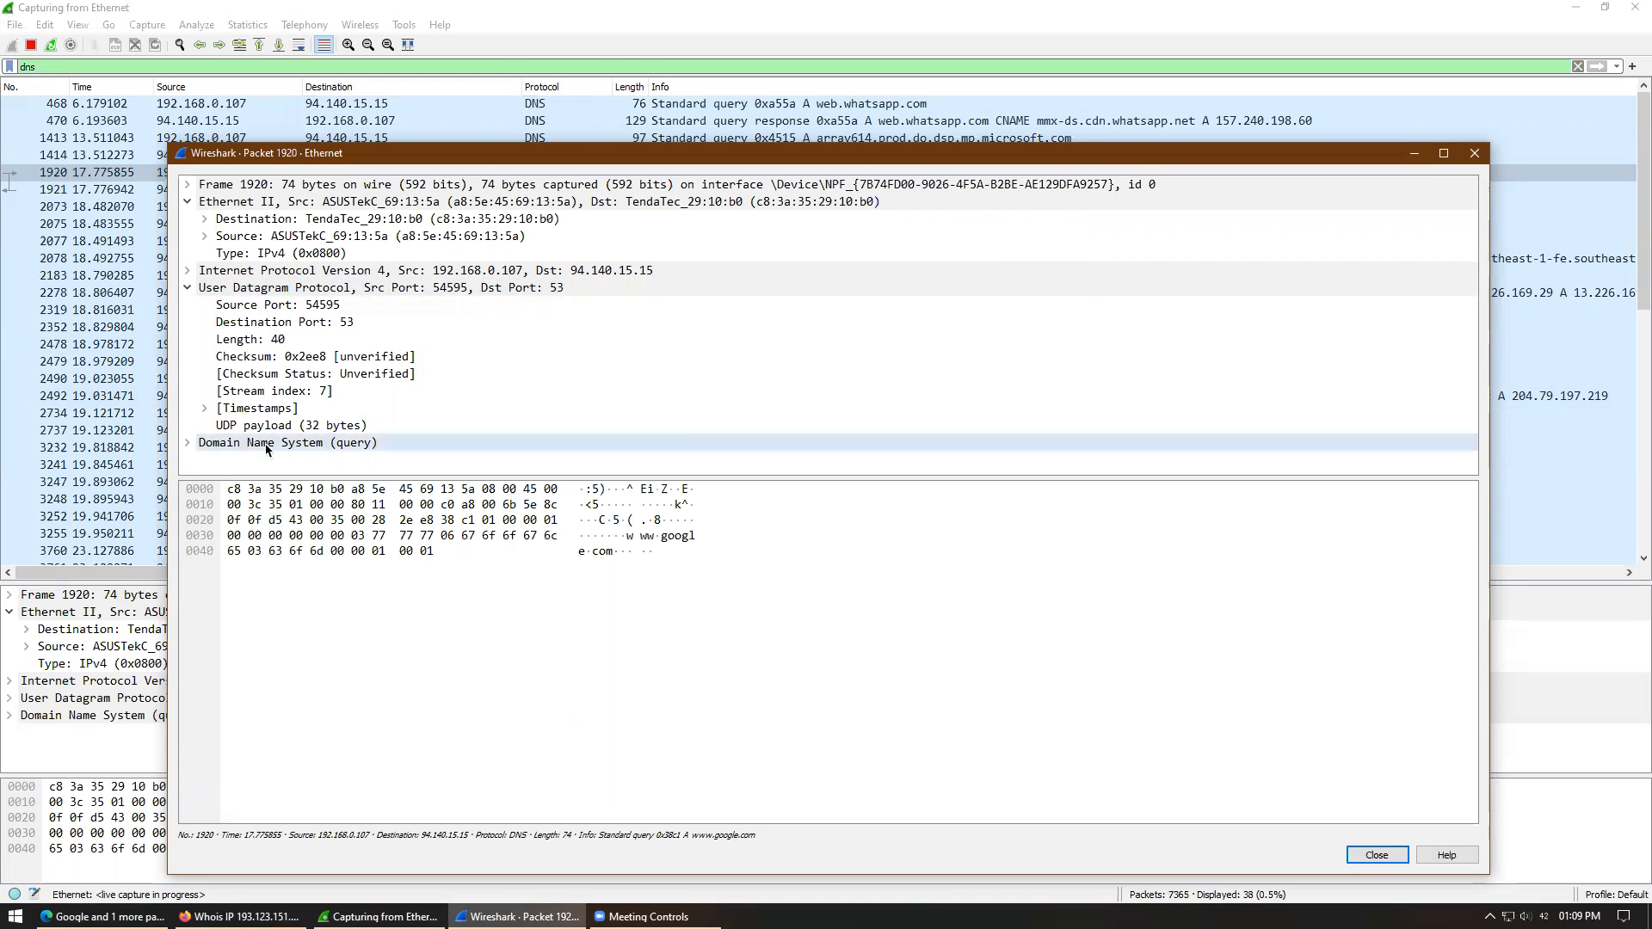
click(187, 289)
click(187, 307)
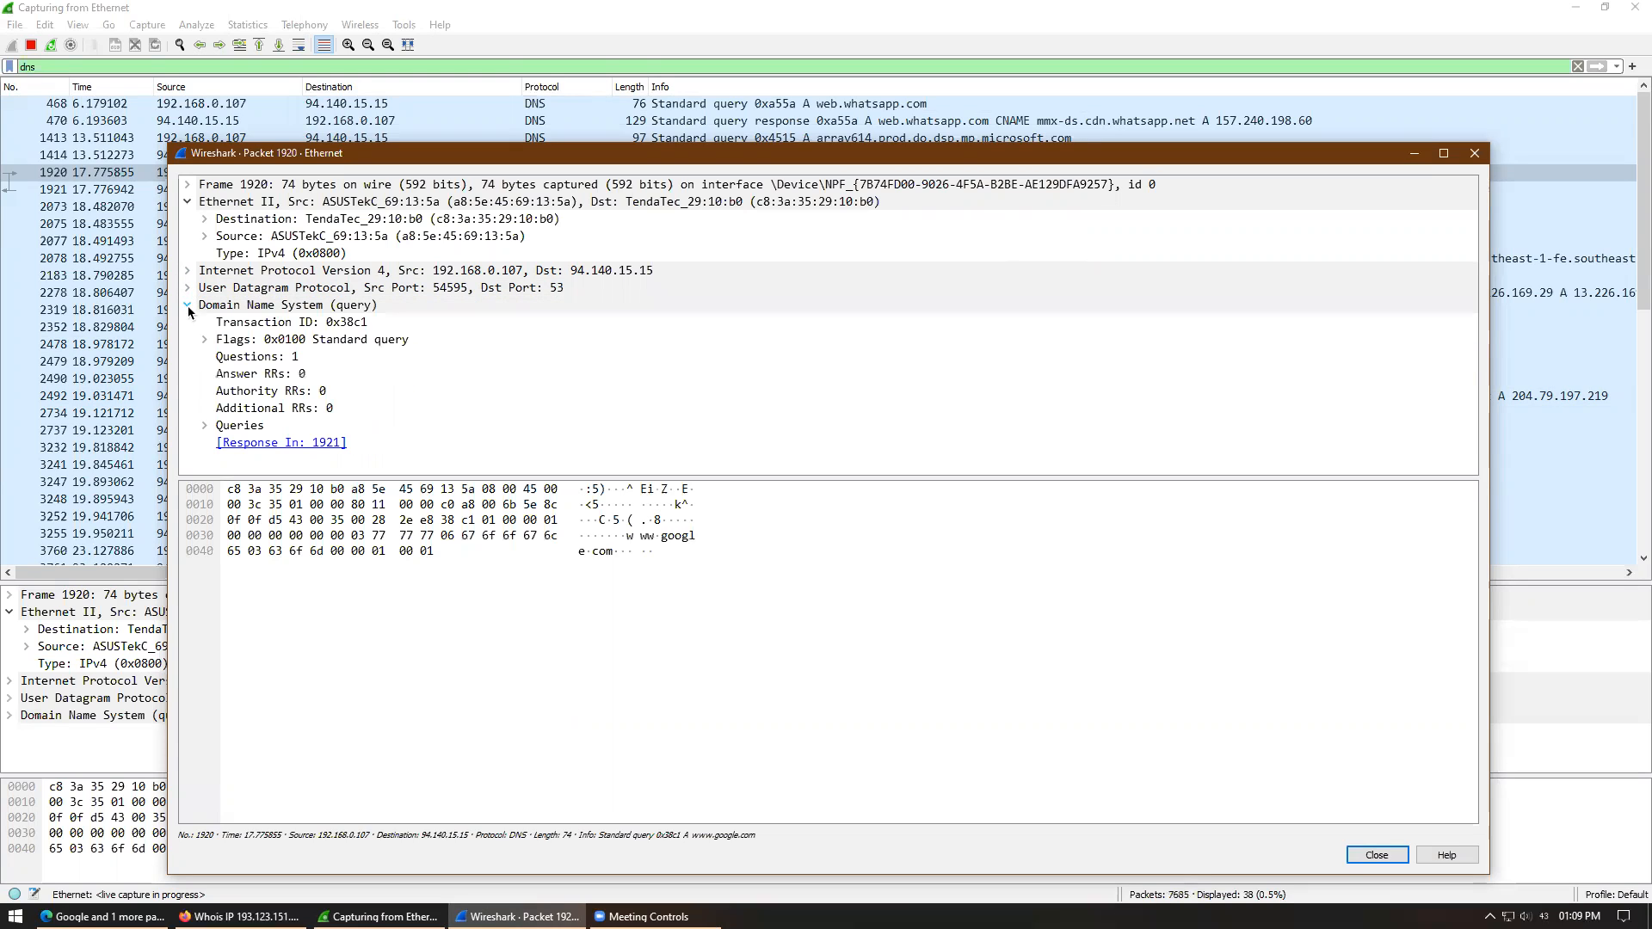
click(205, 426)
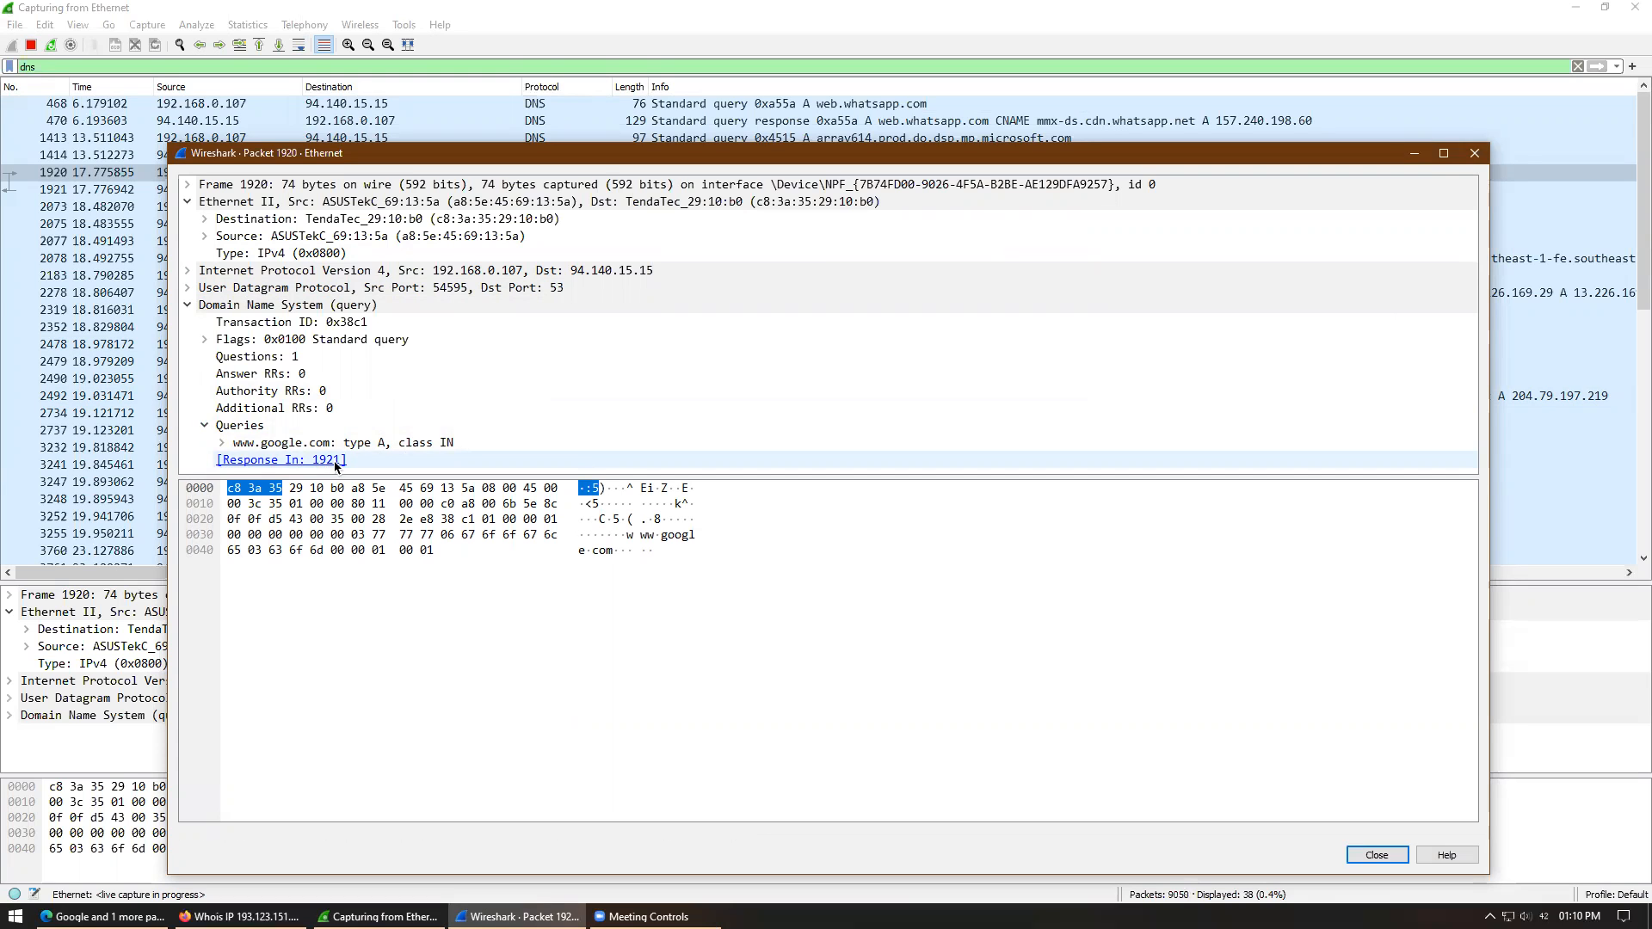
- Close packet 1920 and open response packet 1921 in its own window with an enlarged details pane
click(1474, 153)
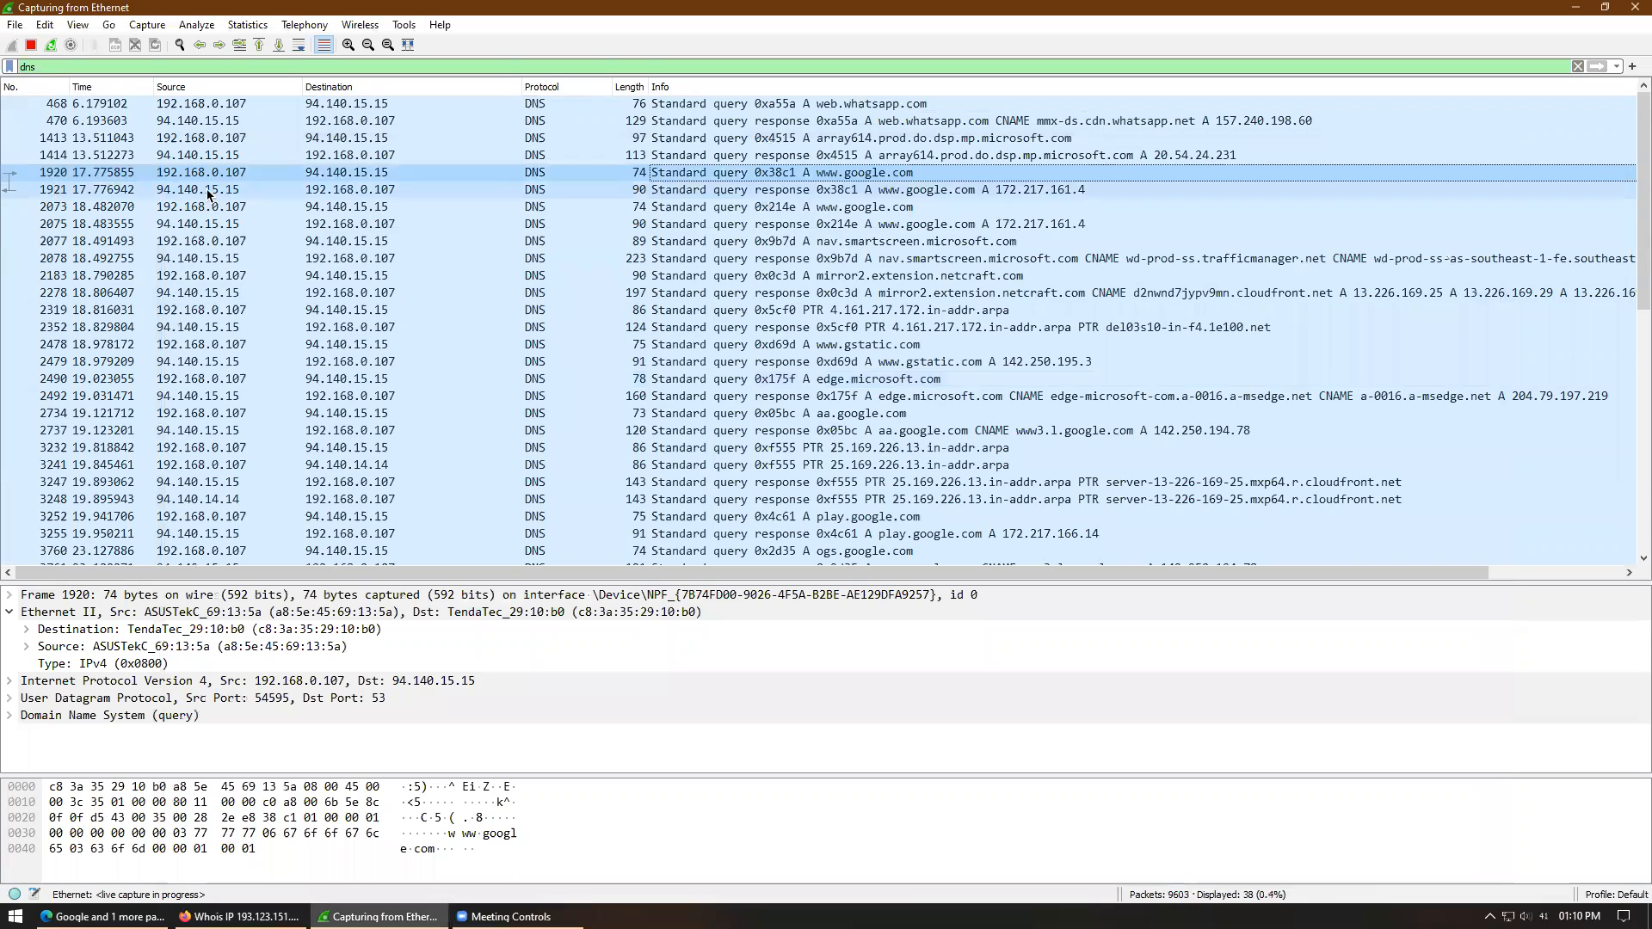
double_click(208, 189)
drag(880, 500, 880, 647)
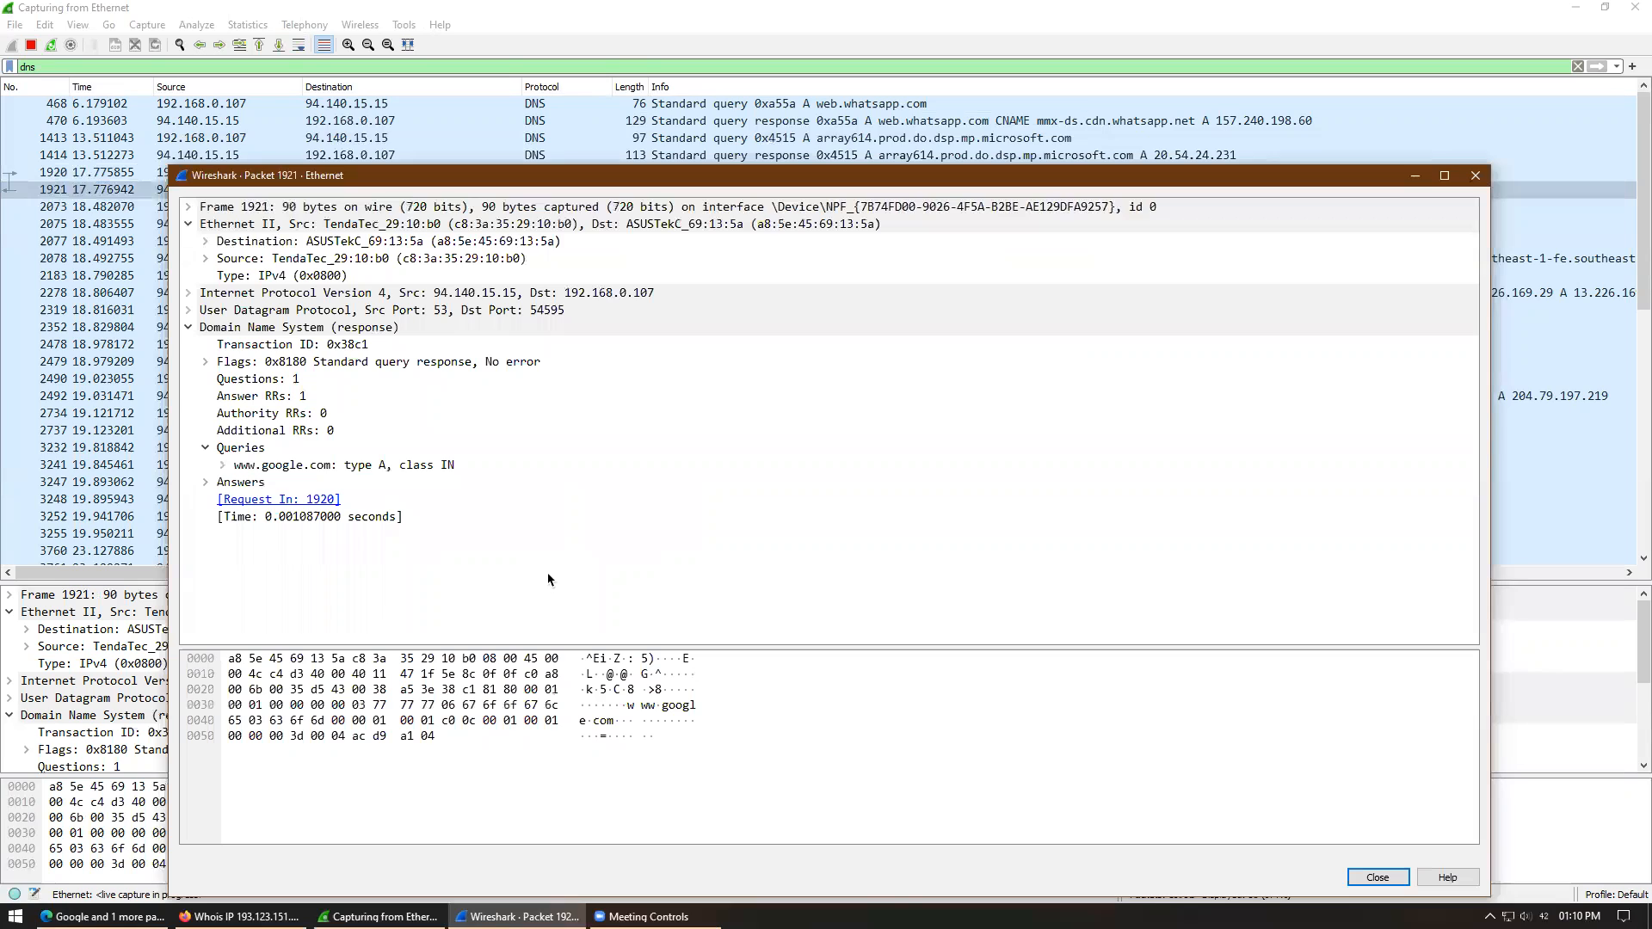
- Expand packet 1921's Answers to show 172.217.161.4 and copy all visible detail lines
click(206, 482)
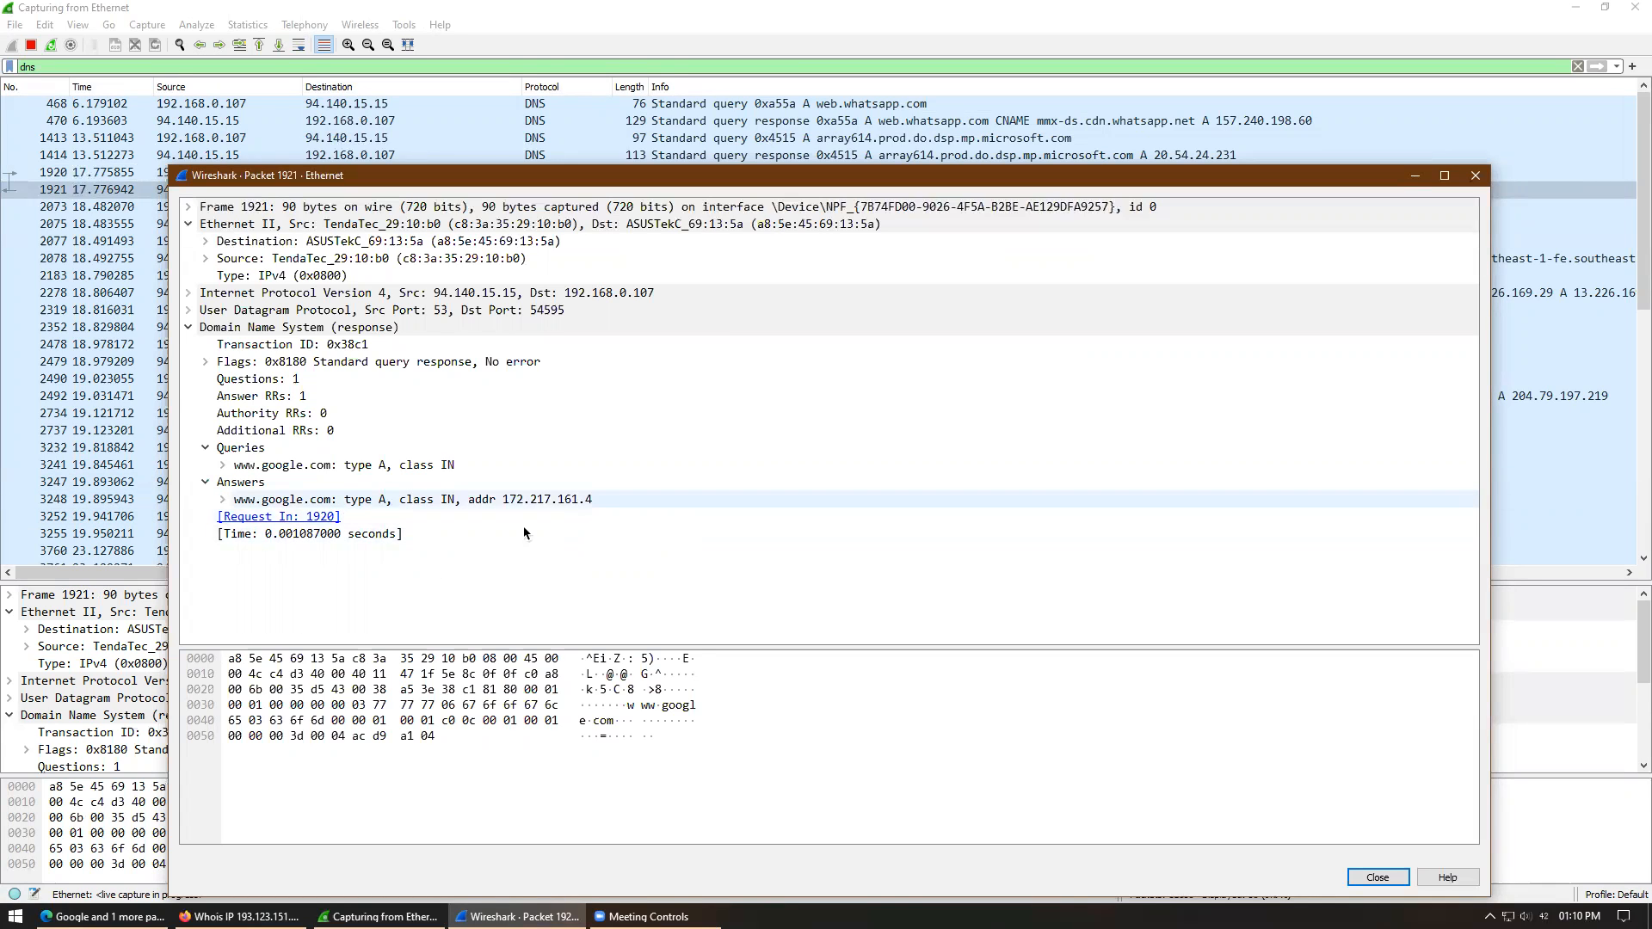
right_click(569, 508)
mouse_move(648, 643)
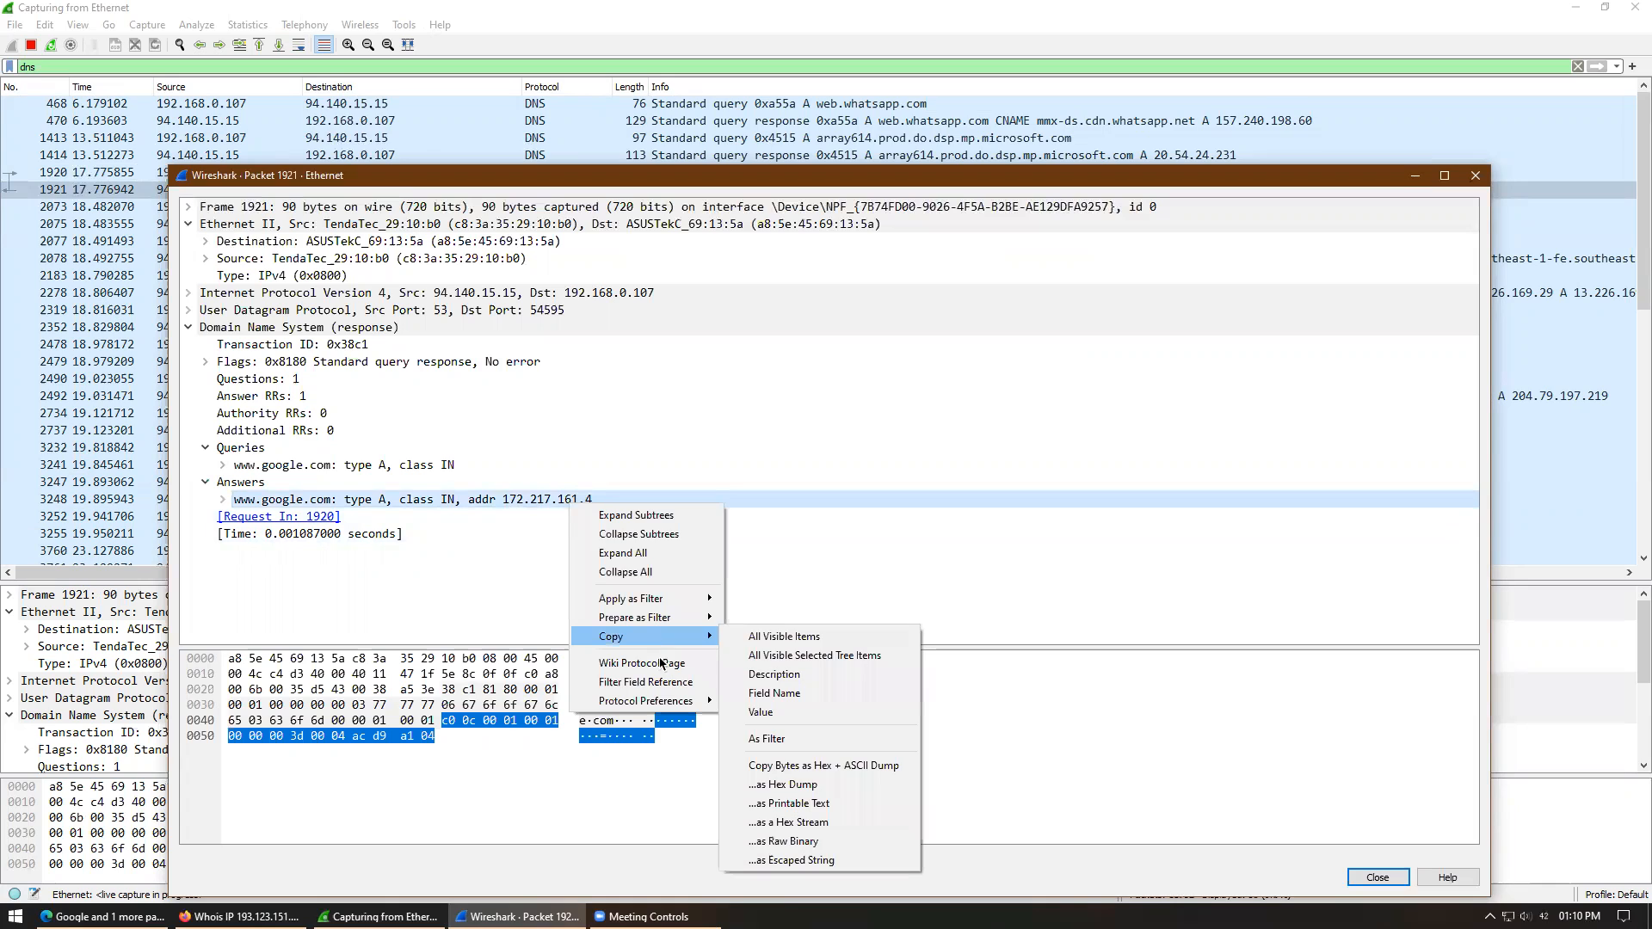
click(820, 654)
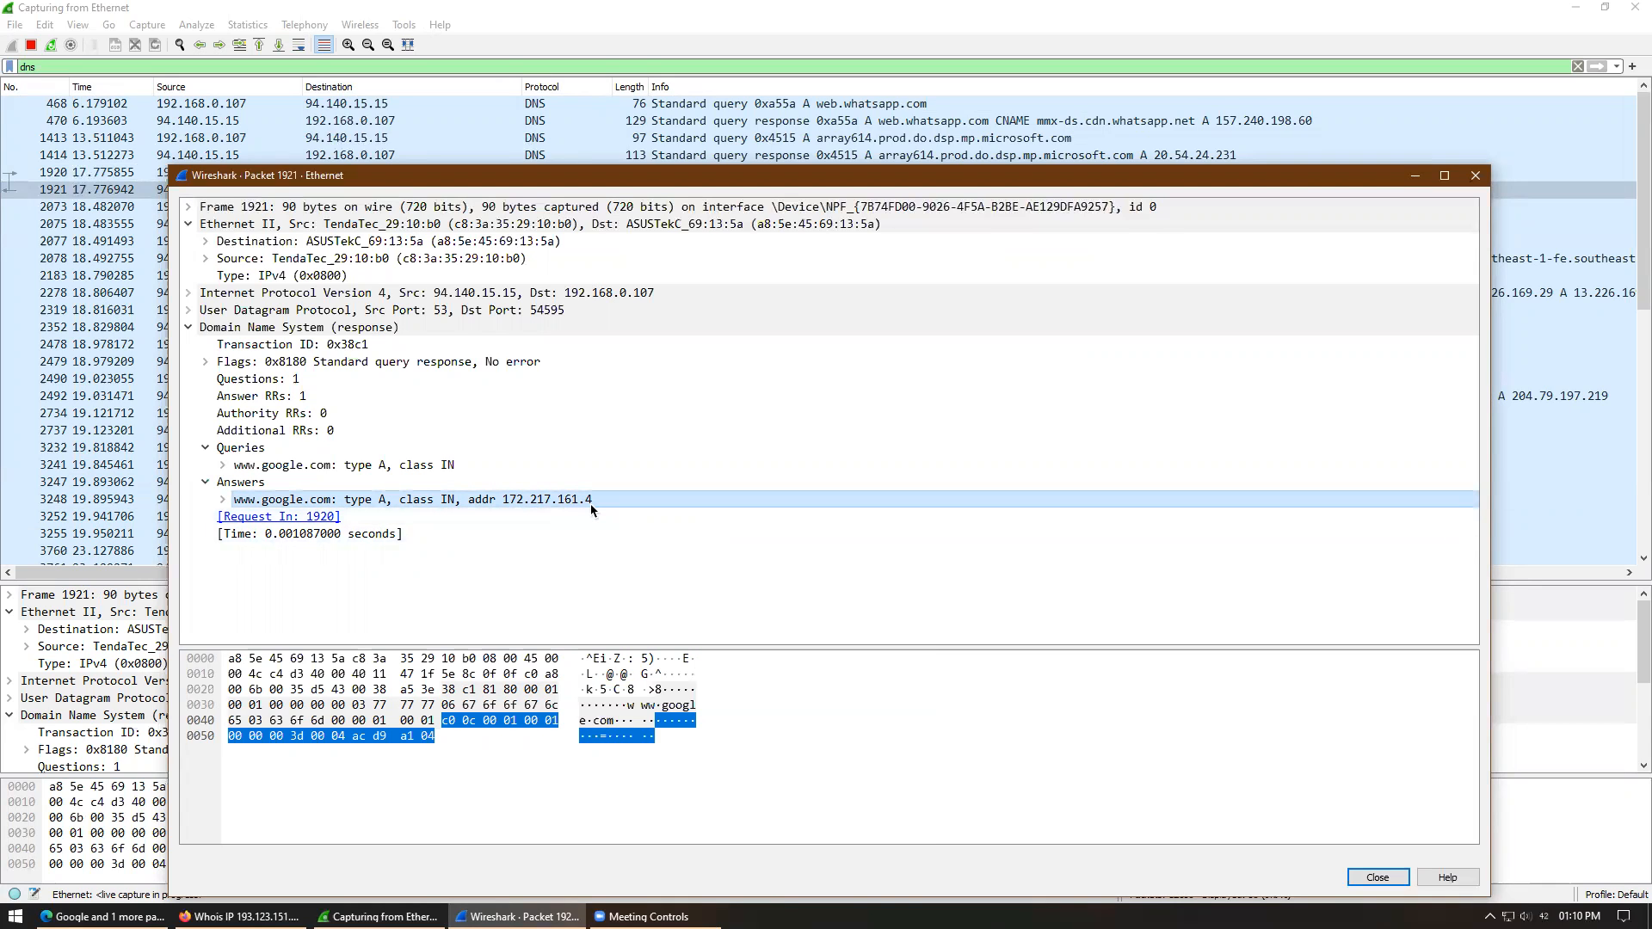
- Paste the packet details into a new Notepad and select the address 172.217.161.4
key(super+r)
text(no)
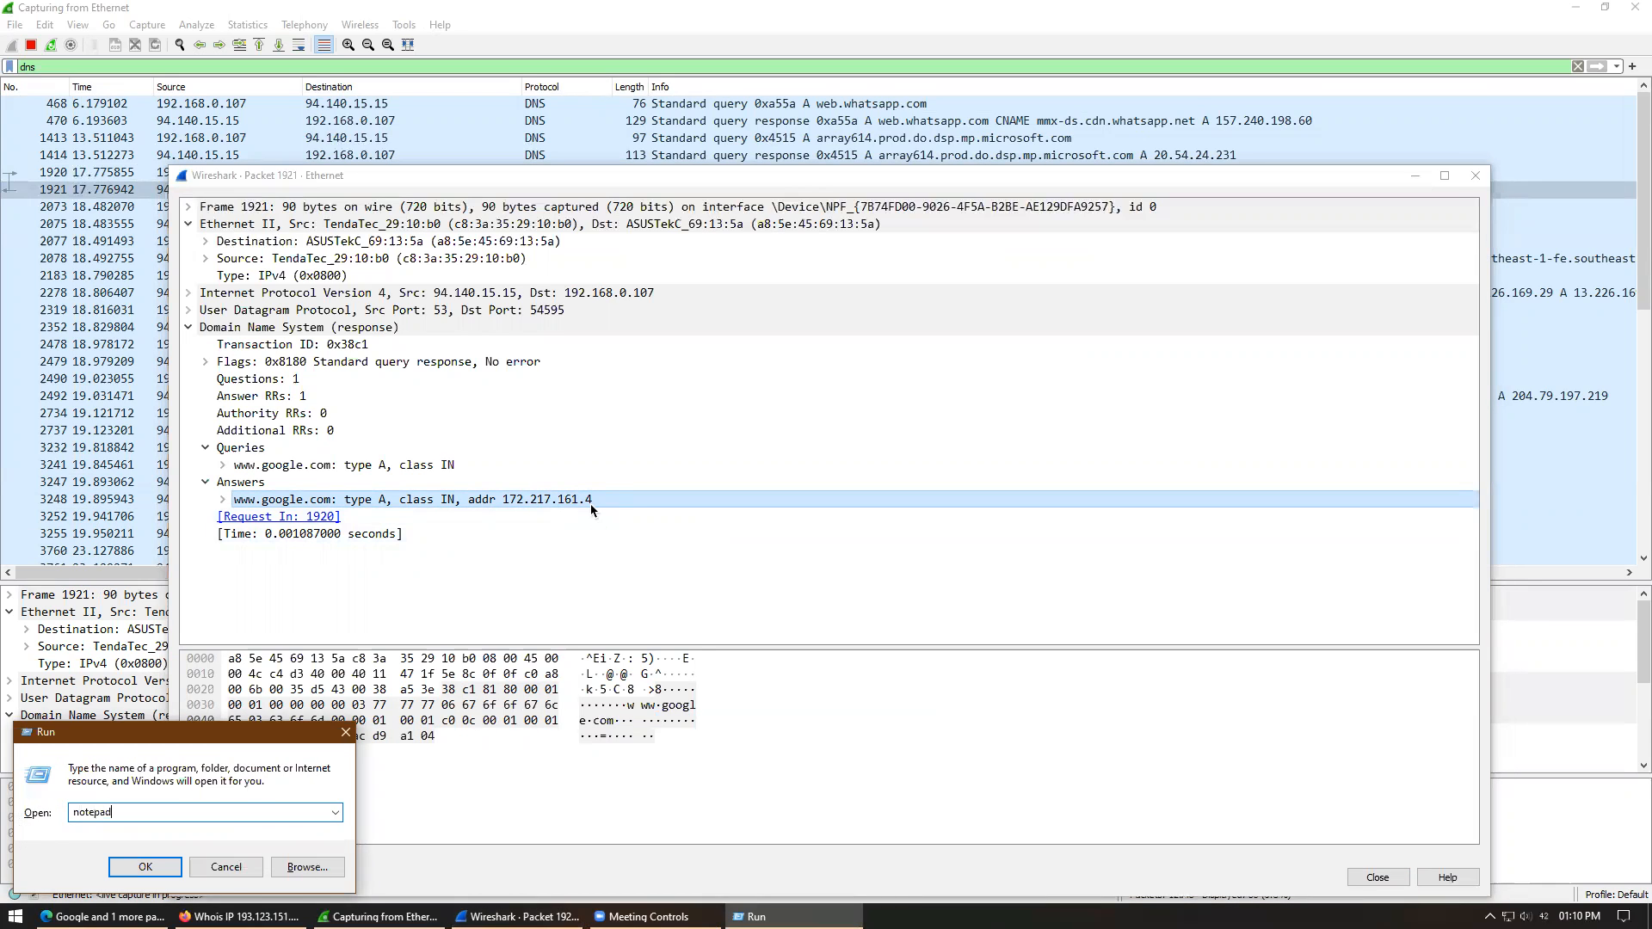
text(tepad)
key(Return)
text(Frame 1921: 90 bytes on wire (720 bits), 90 bytes captured (720 bits) on interface \Device\NPF_{7B74FD00-9026-4F5A-B2BE-AE129DFA9257}, id 0 Ethernet II, Src: TendaTec_29:10:b0 (c8:3a:35:29:10:b0), Dst: ASUSTekC_69:13:5a (a8:5e:45:69:13:5a)     Destination: ASUSTekC_69:13:5a (a8:5e:45:69:13:5a)     Source: TendaTec_29:10:b0 (c8:3a:35:29:10:b0)     Type: IPv4 (0x0800) Internet Protocol Version 4, Src: 94.140.15.15, Dst: 192.168.0.107 User Datagram Protocol, Src Port: 53, Dst Port: 54595 Domain Name System (response)     Transaction ID: 0x38c1     Flags: 0x8180 Standard query response, No error     Questions: 1     Answer RRs: 1     Authority RRs: 0     Additional RRs: 0     Queries         www.google.com: type A, class IN     Answers         www.google.com: type A, class IN, addr 172.217.161.4     [Request In: 1920]     [Time: 0.001087000 seconds])
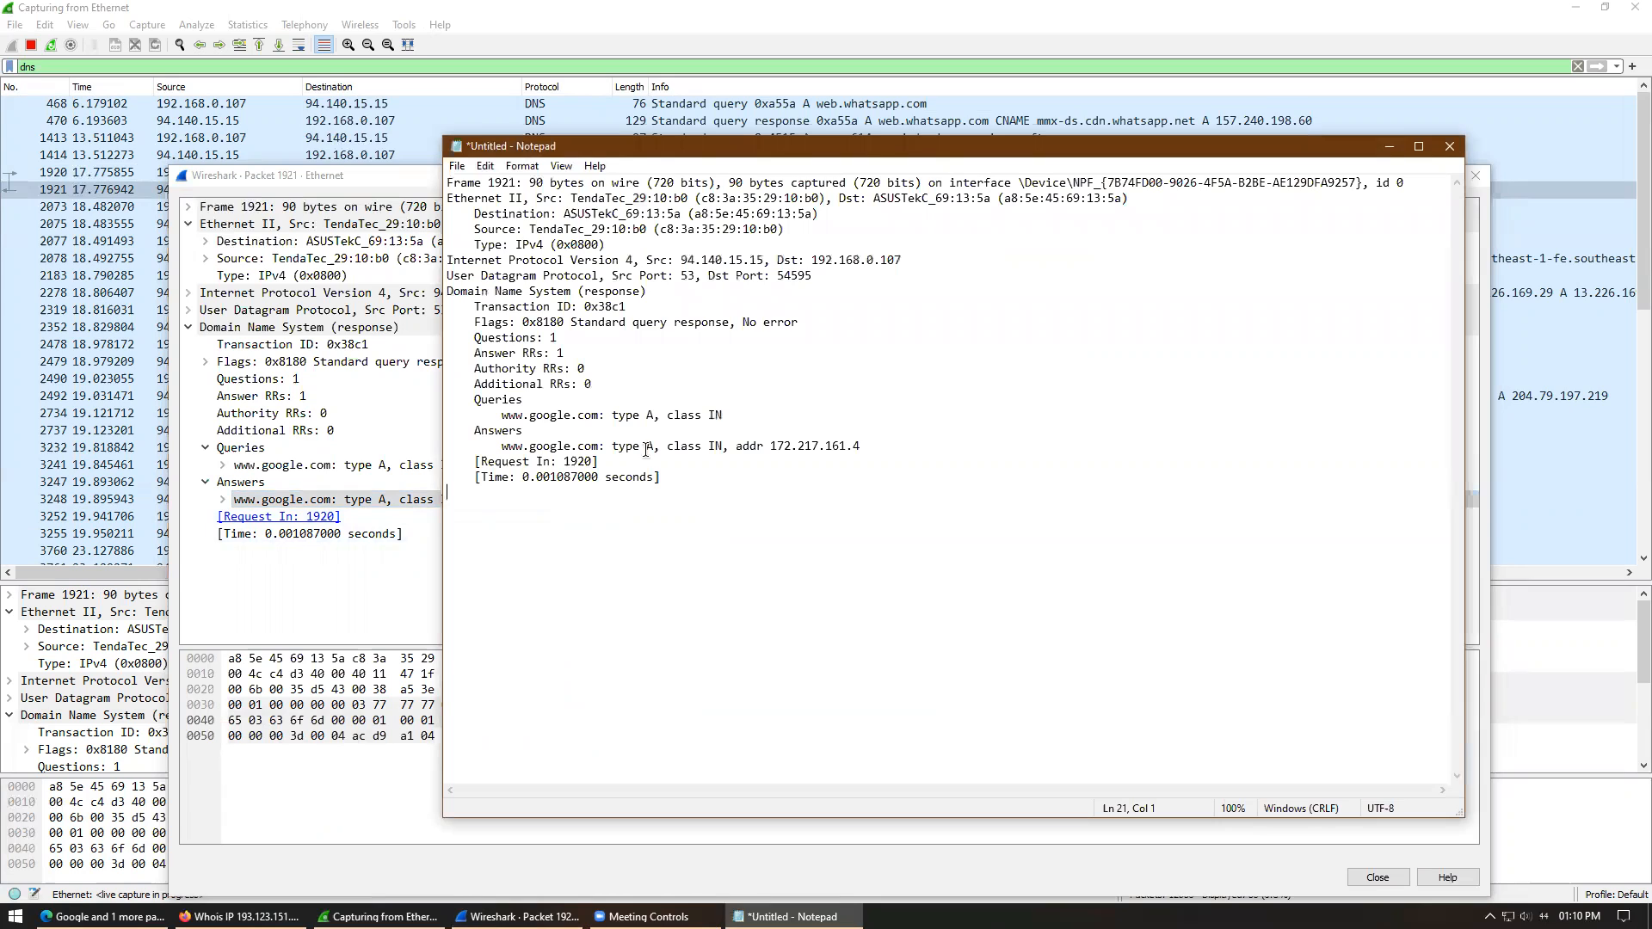
drag(769, 446, 883, 443)
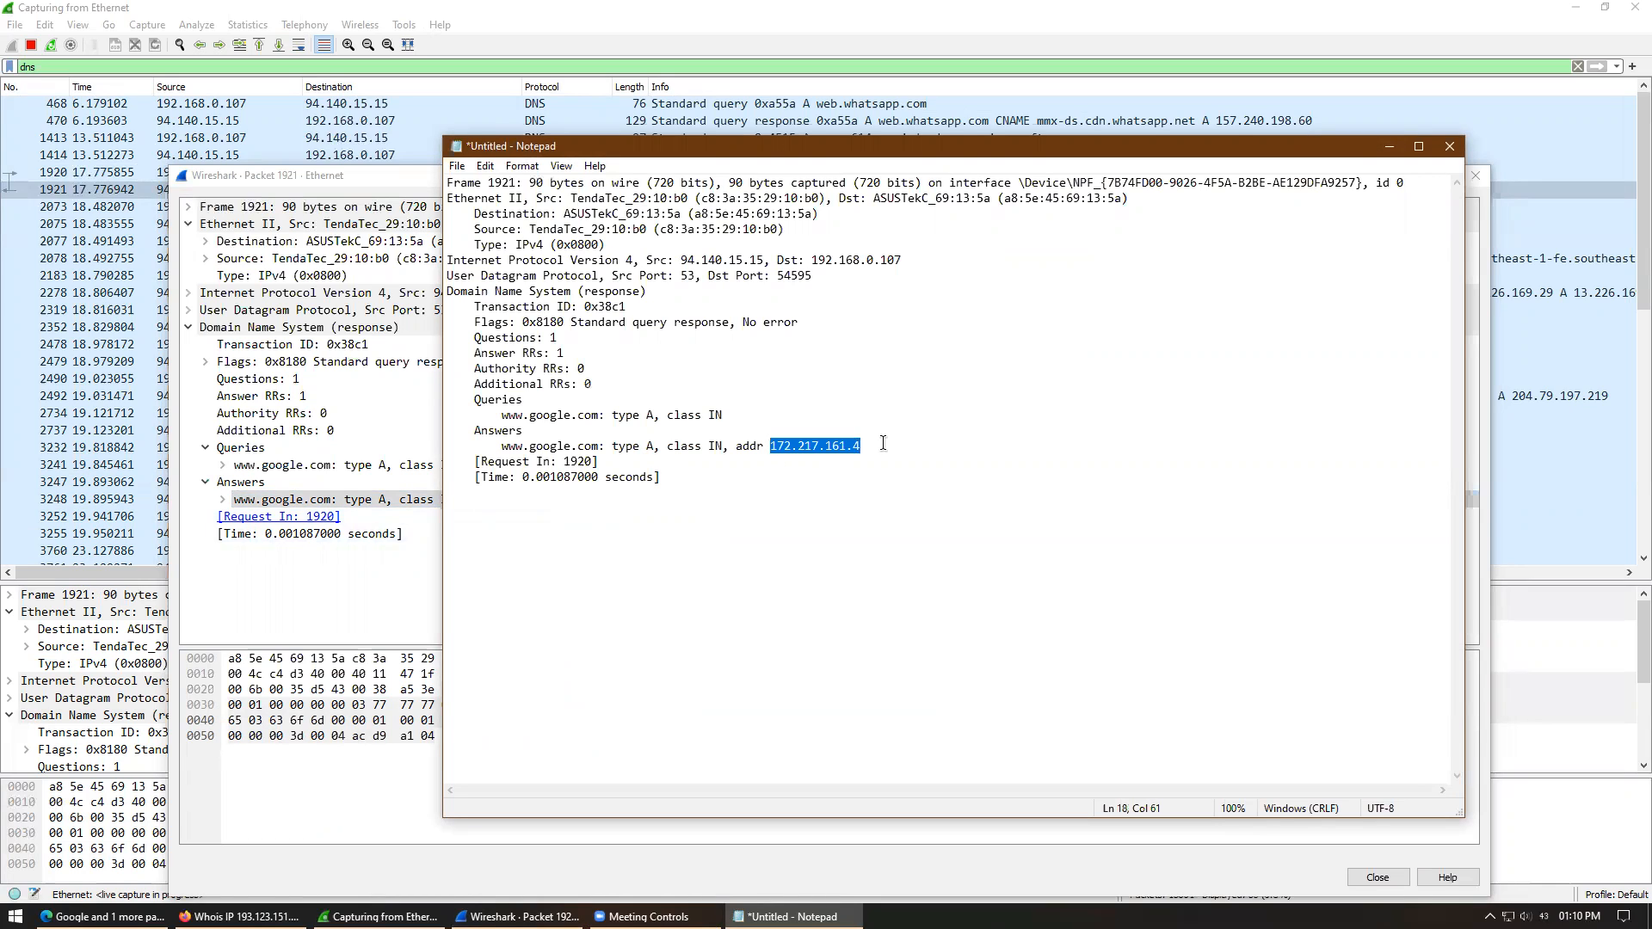
- Close Notepad without saving and bring Edge back to the front
click(1450, 147)
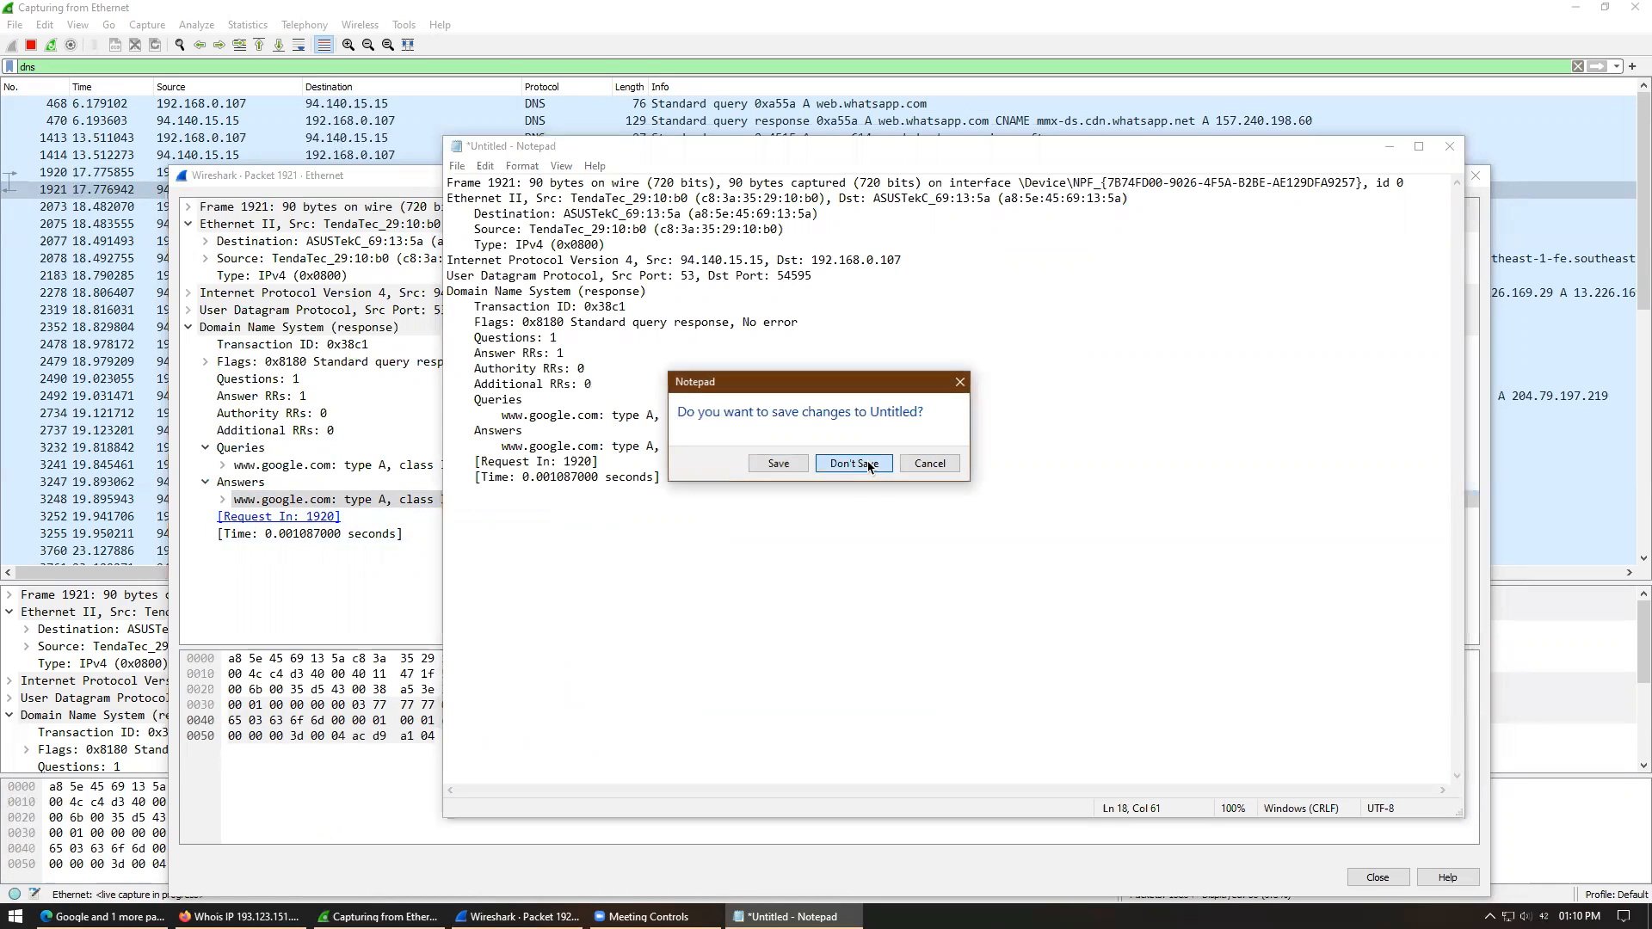
click(867, 465)
click(104, 916)
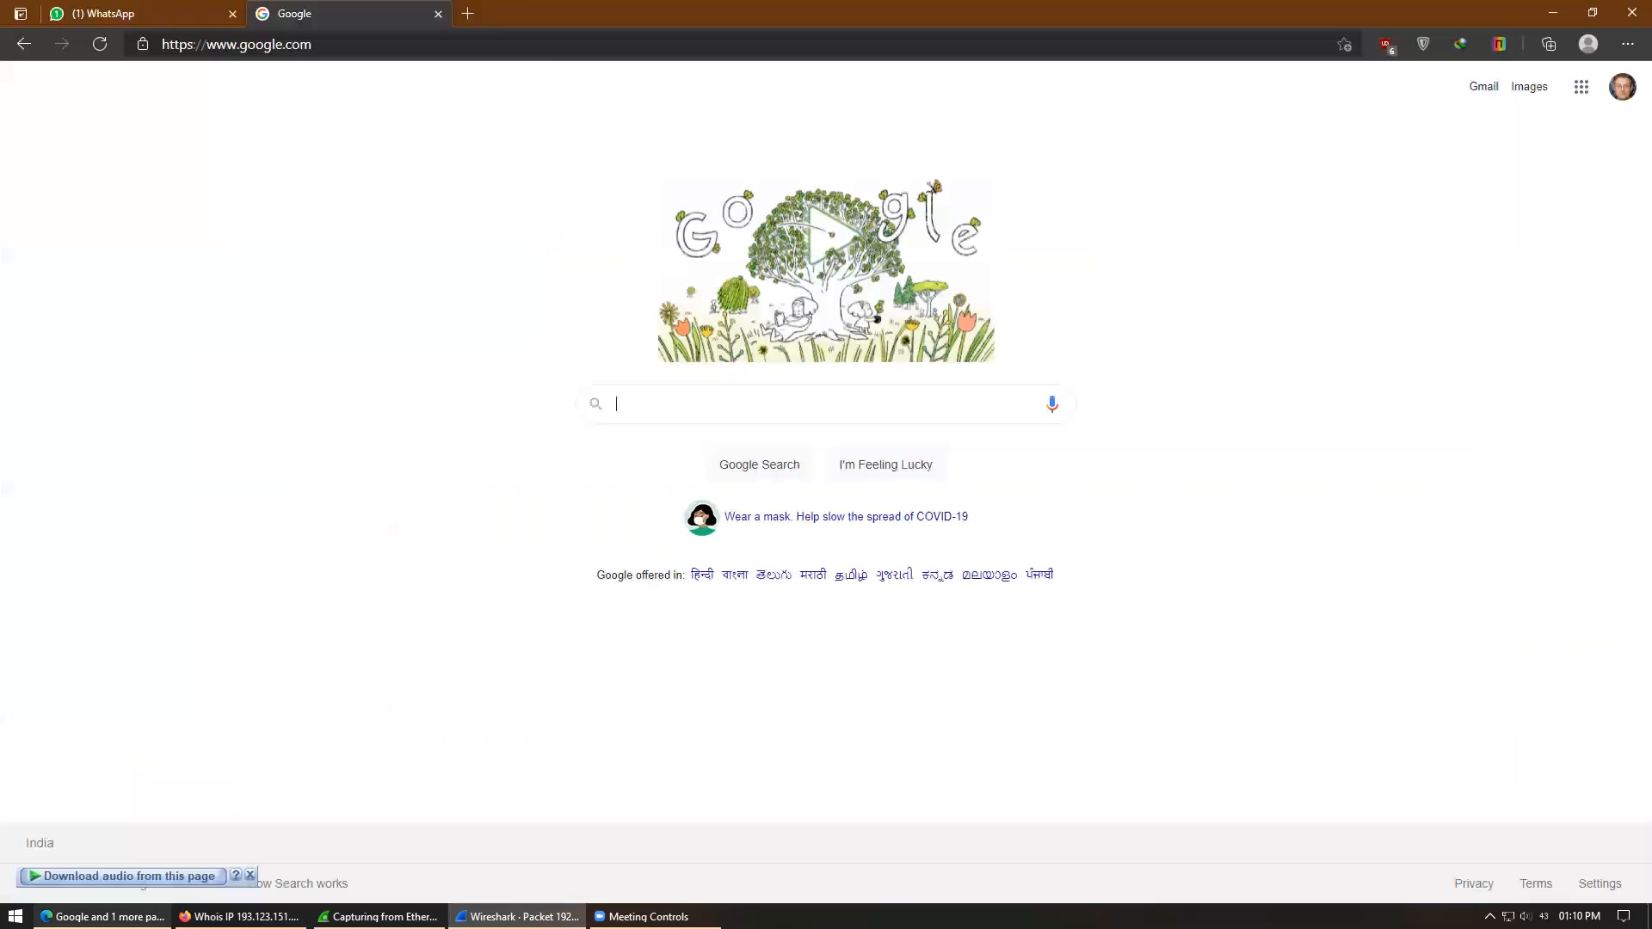
- Open Google in Edge by its IP address 172.217.161.4
click(532, 48)
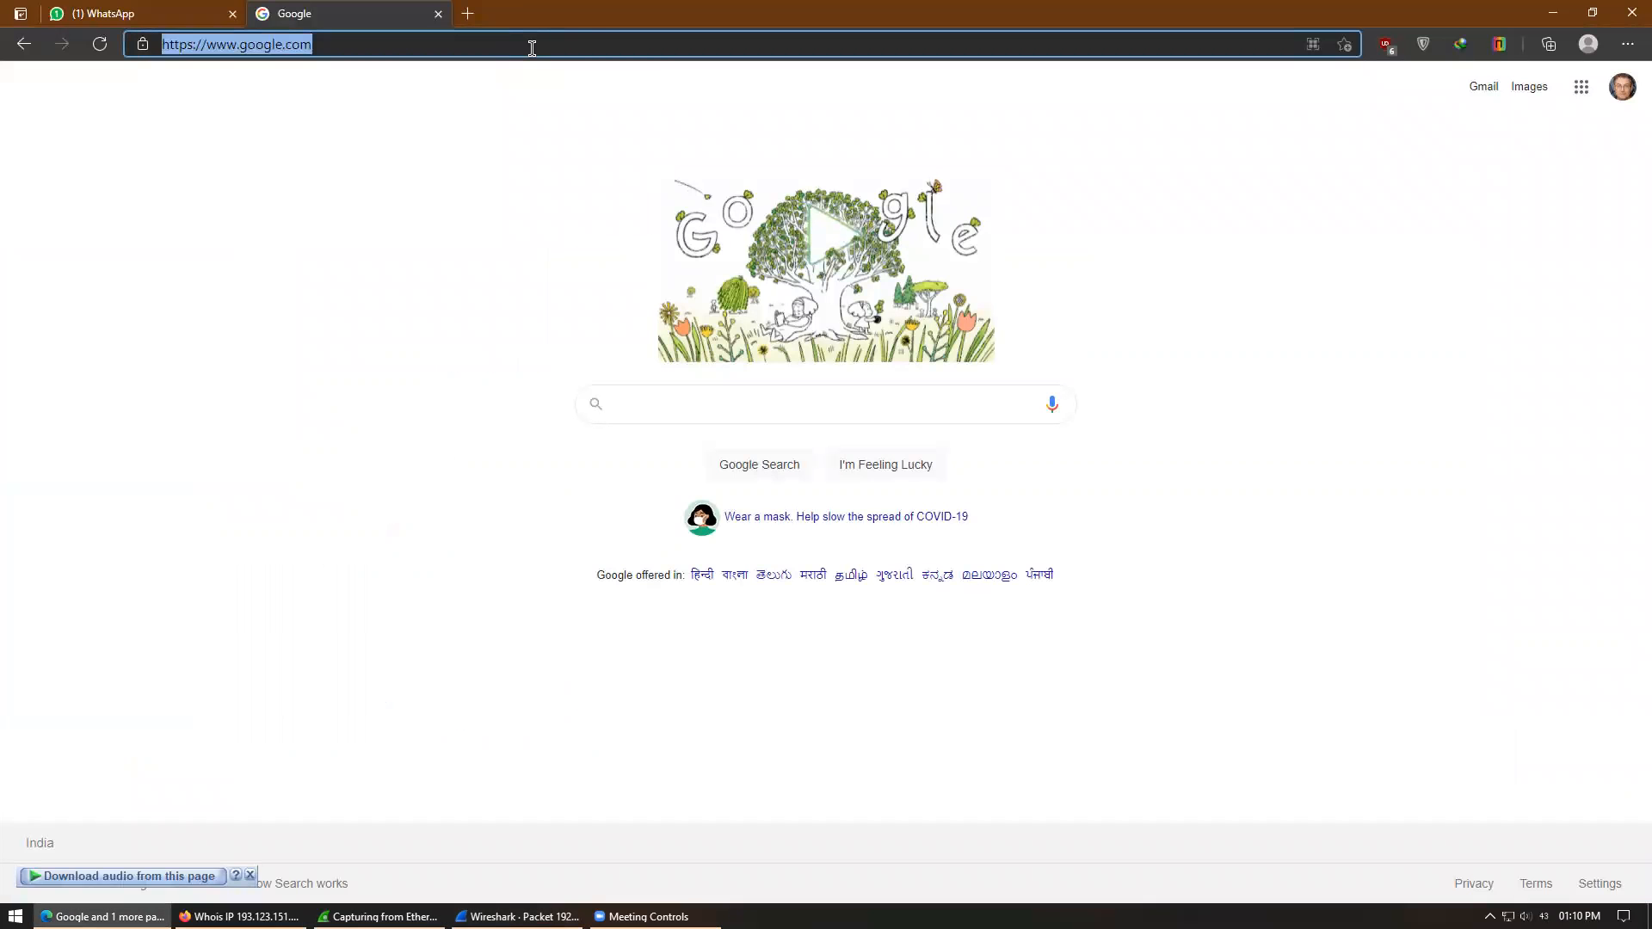
text(172.217.166.4)
key(Return)
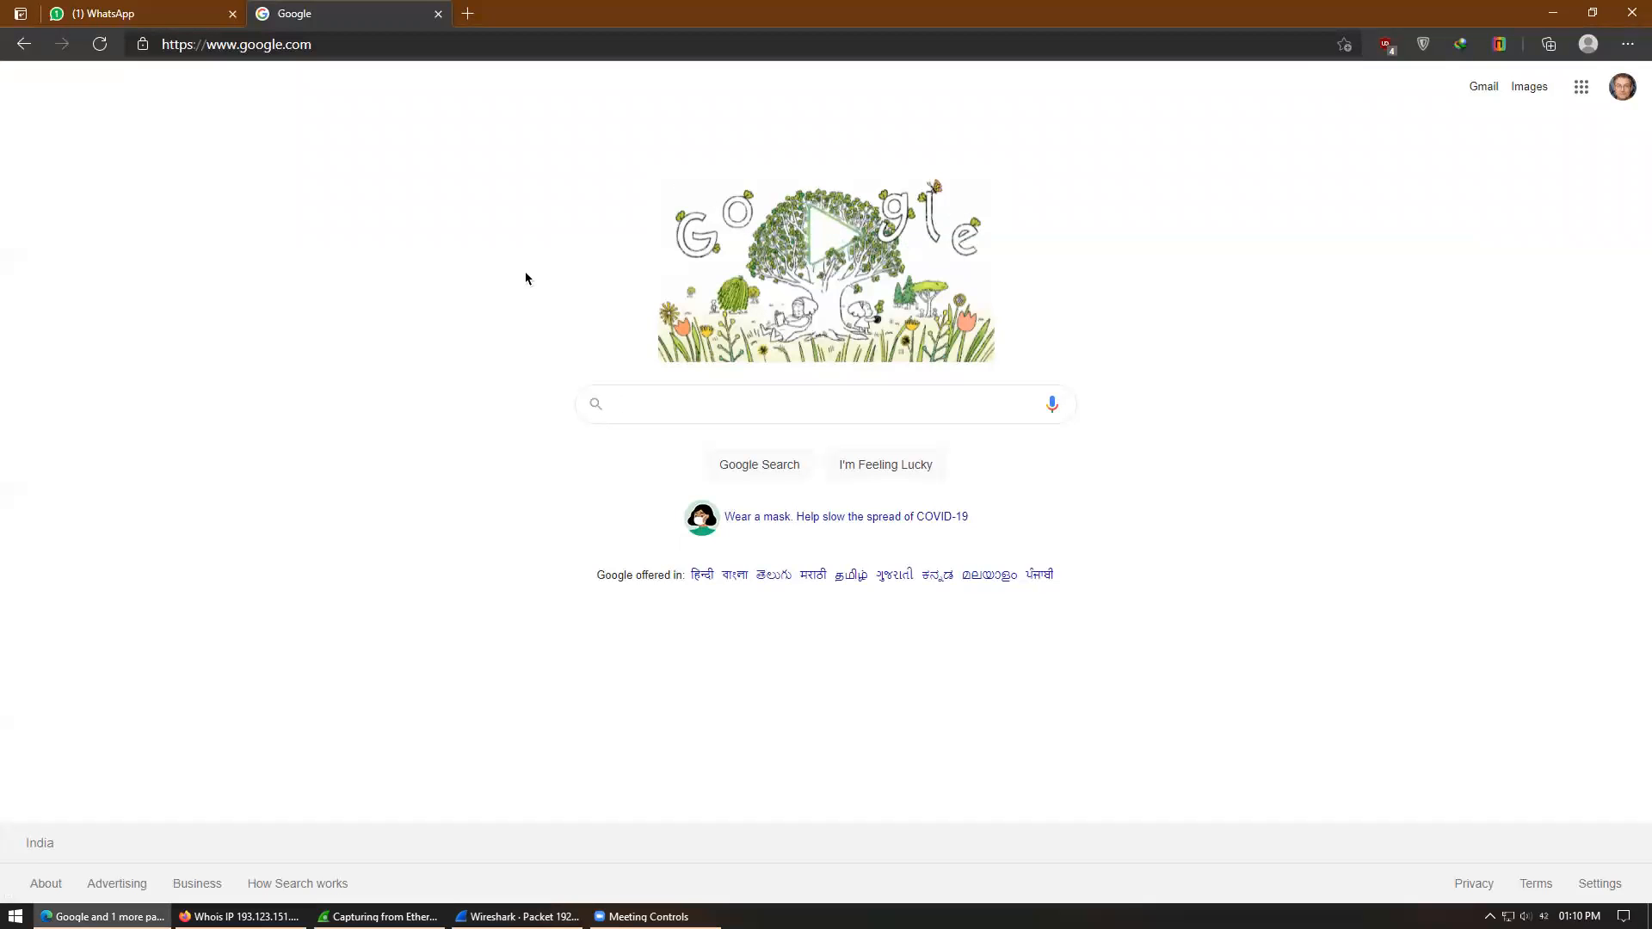
- Replace the Google tab with a blank new tab and minimize Edge
click(462, 15)
click(440, 16)
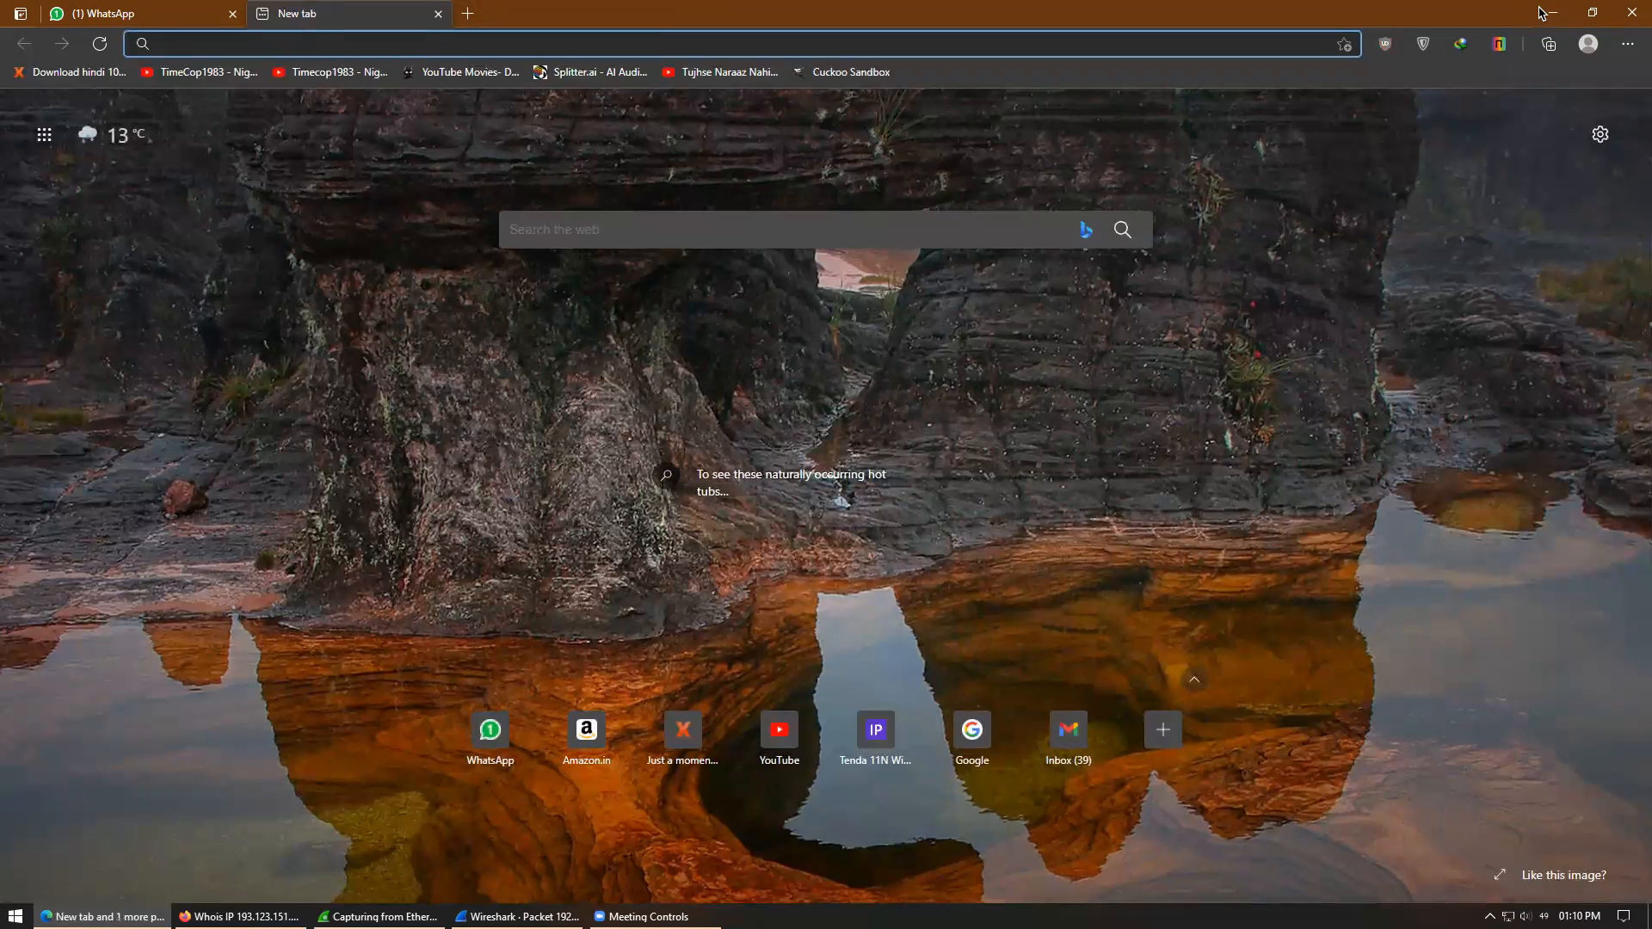
click(1549, 12)
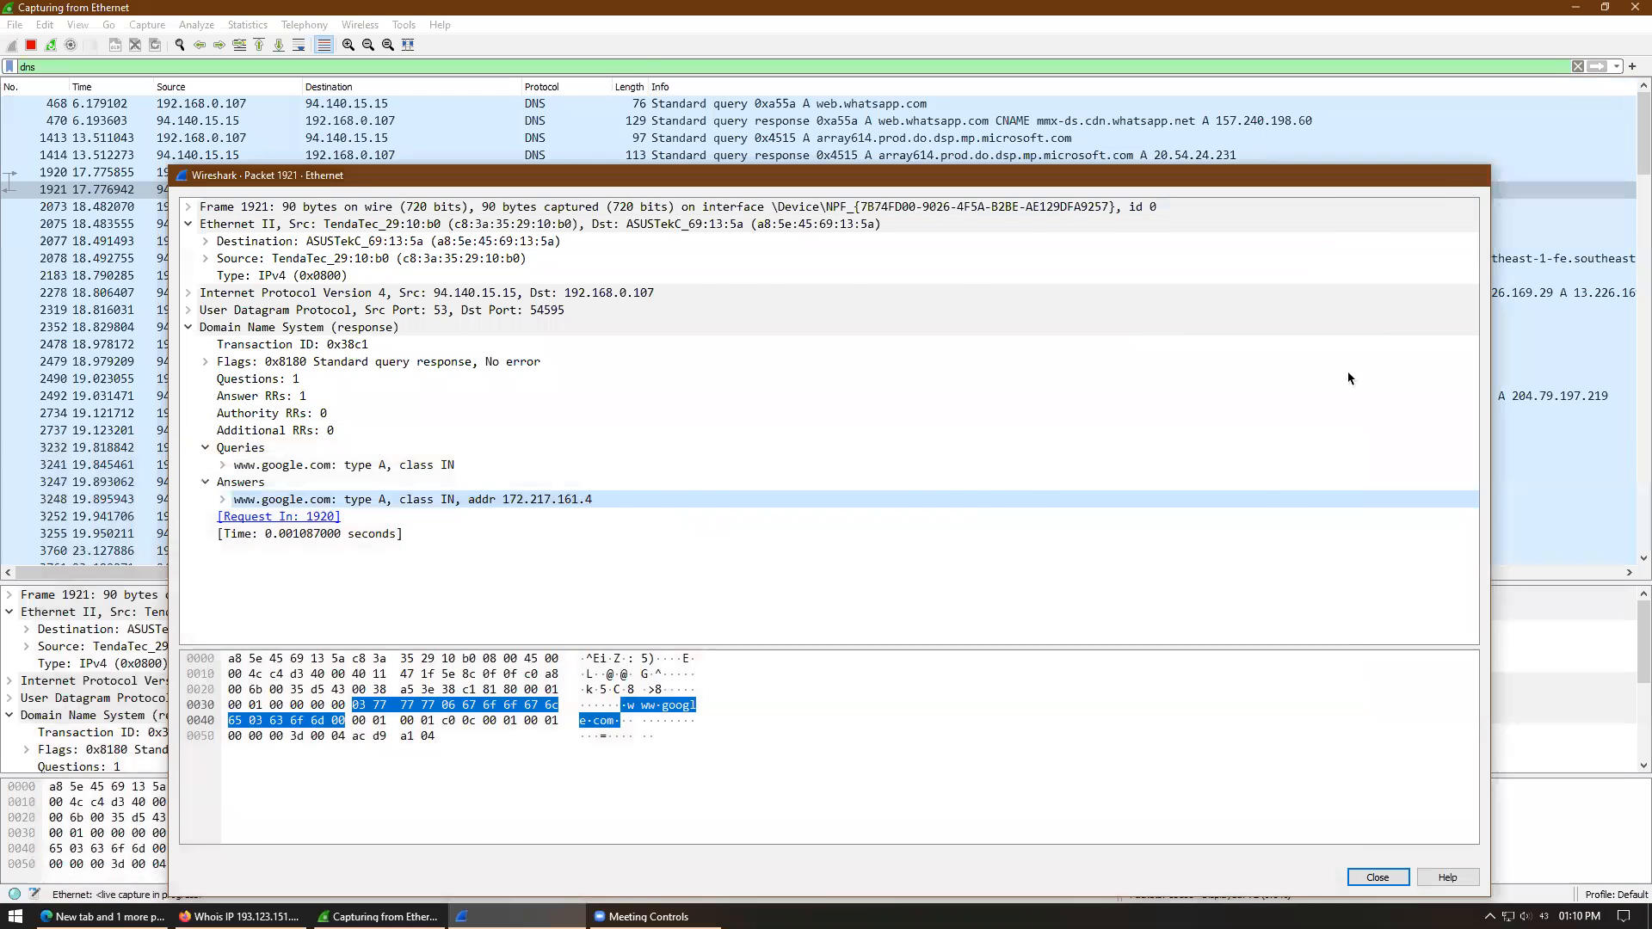
- Close the packet 1921 window and review DNS rows 1920, 2077, 2183, 2734, 3247 and 3760
key(Escape)
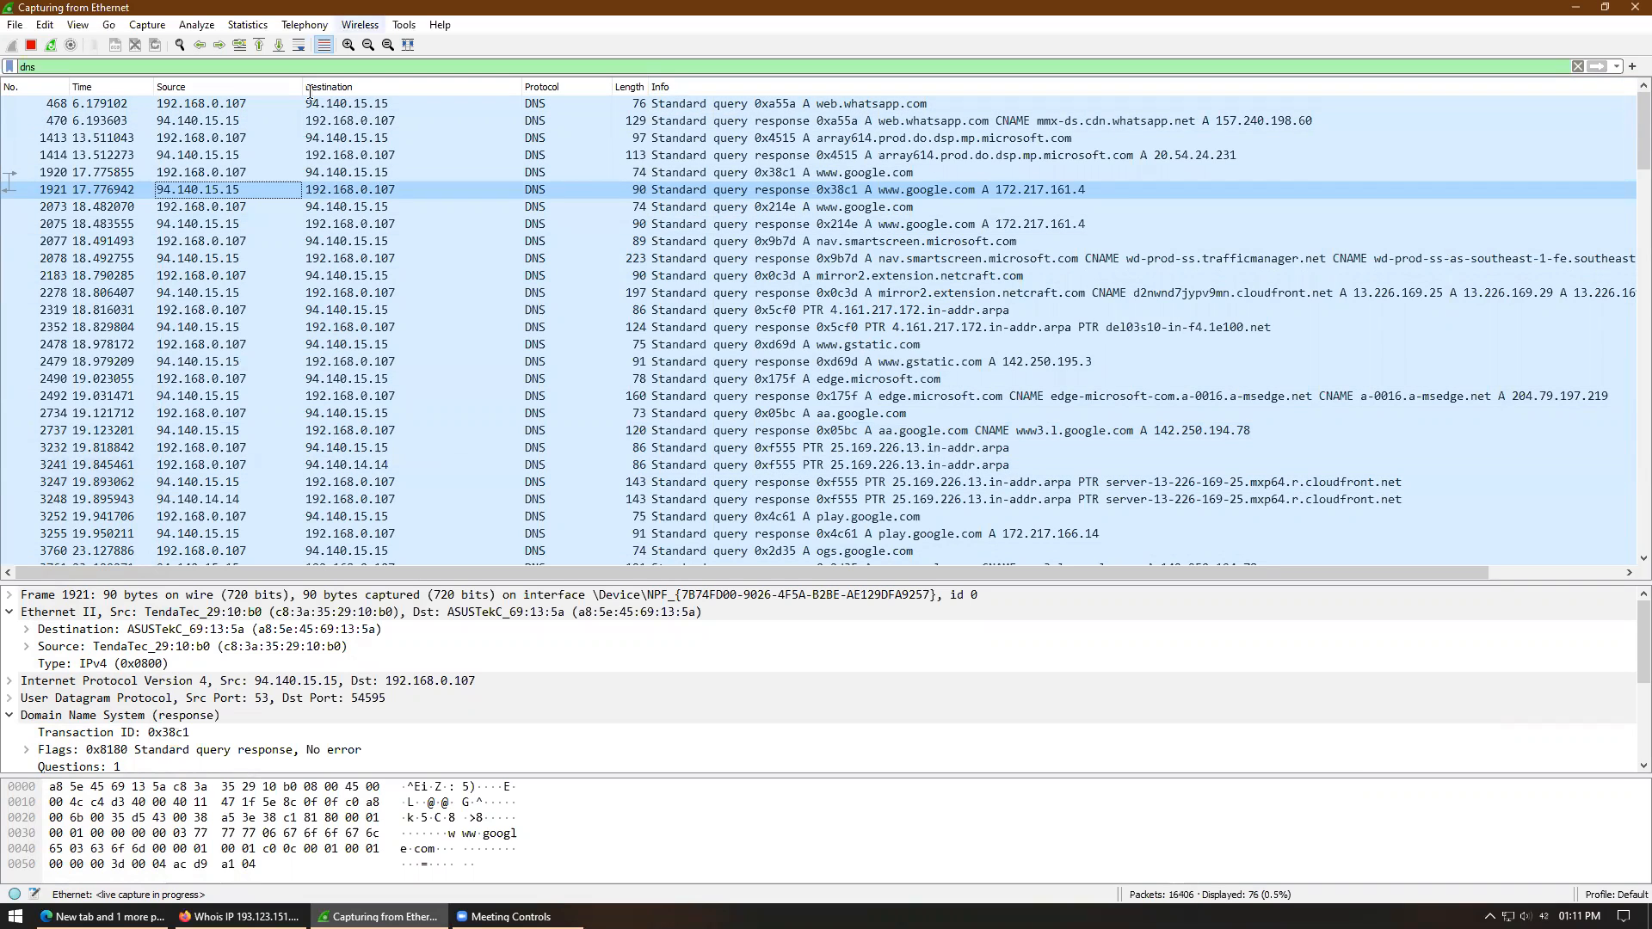
click(347, 174)
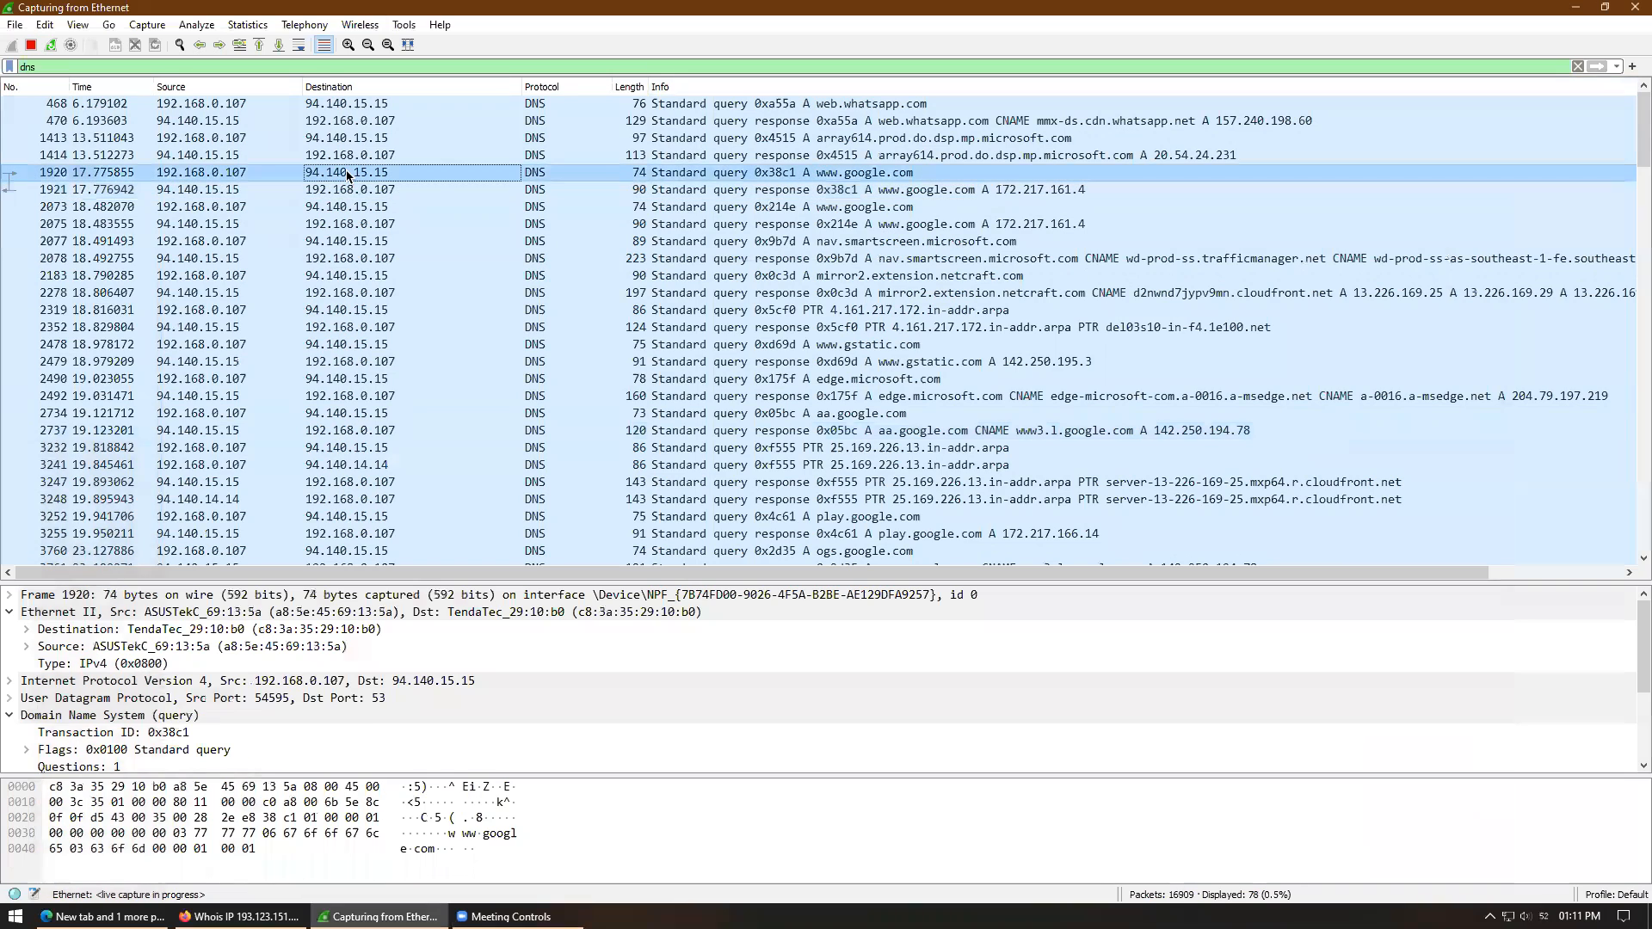
click(359, 243)
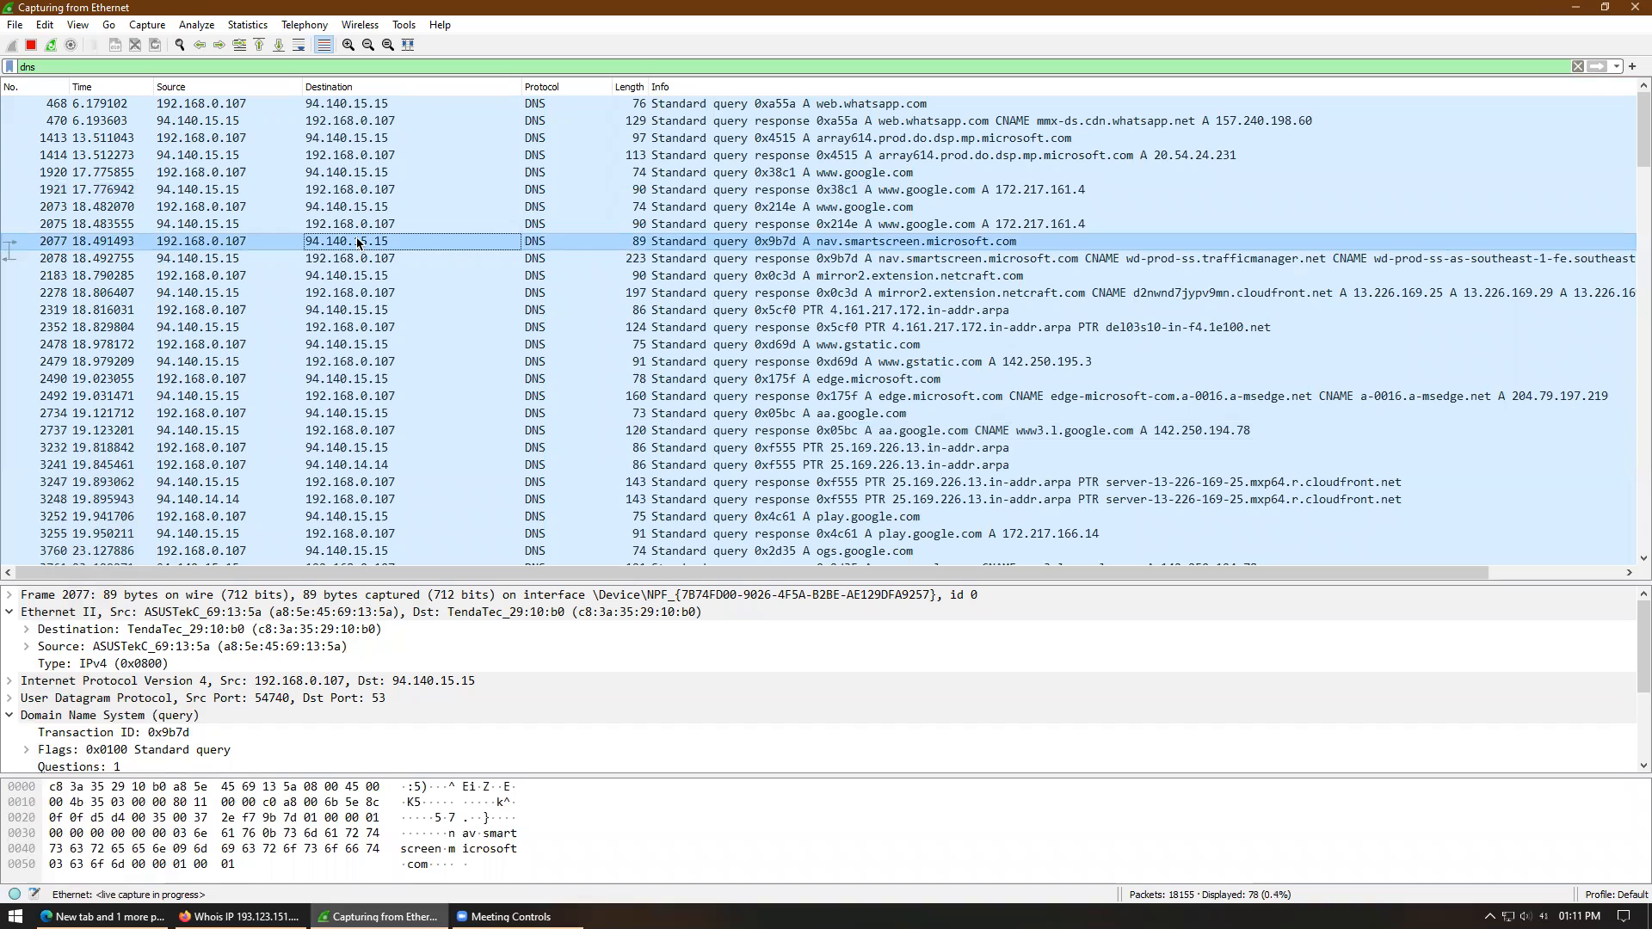
click(379, 275)
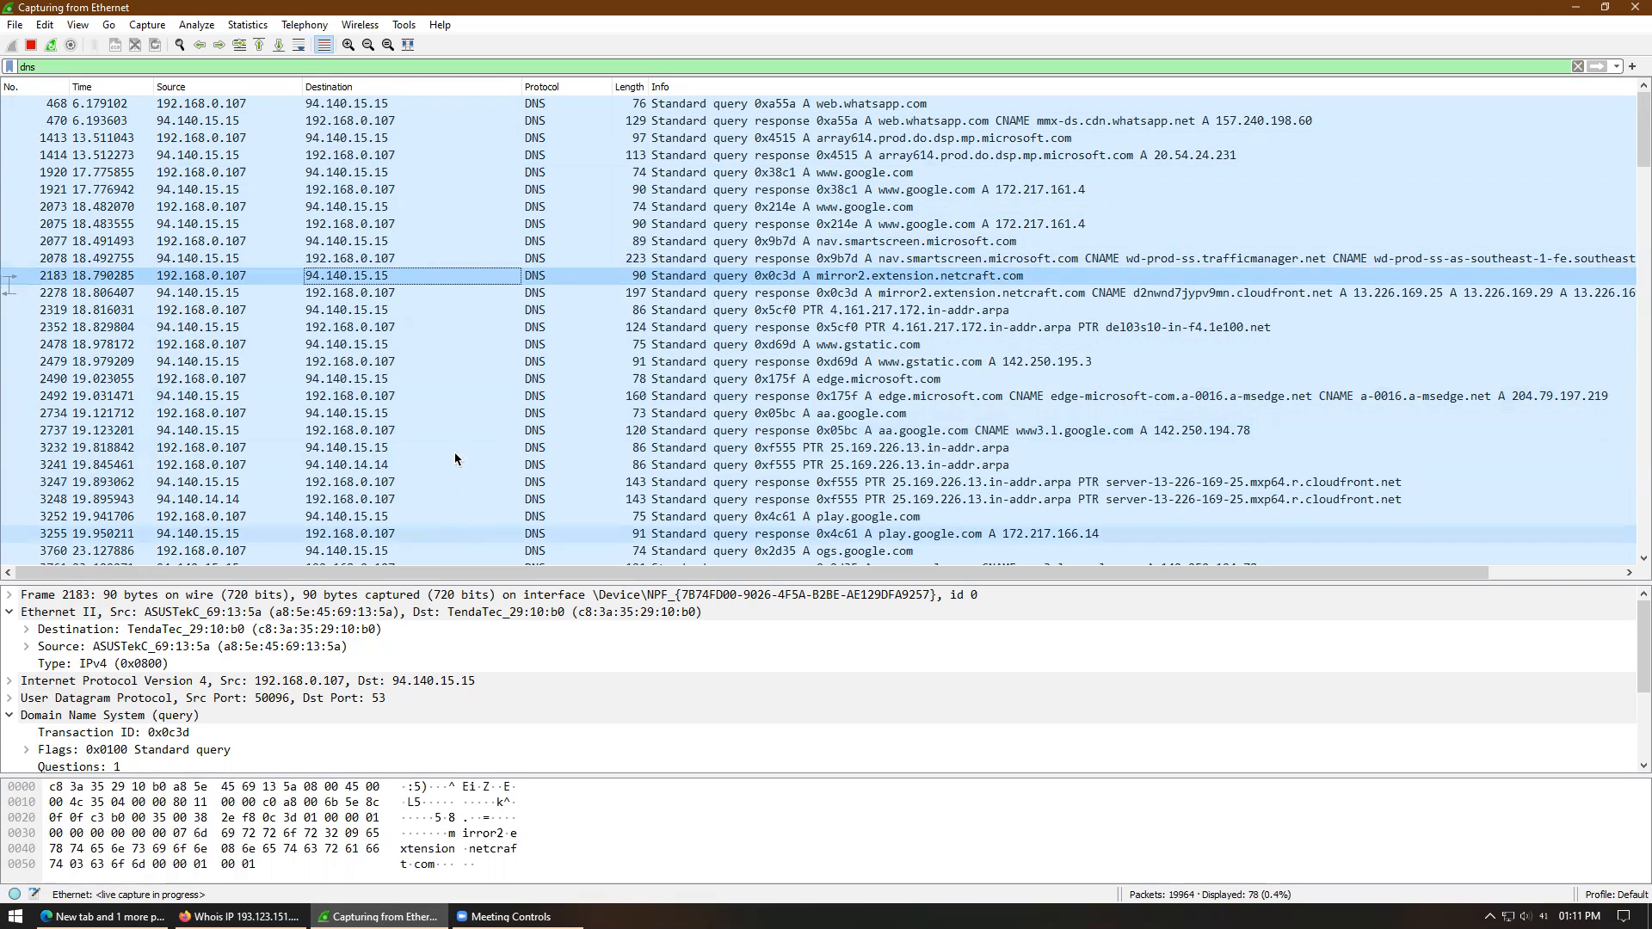
click(347, 412)
click(382, 484)
click(384, 553)
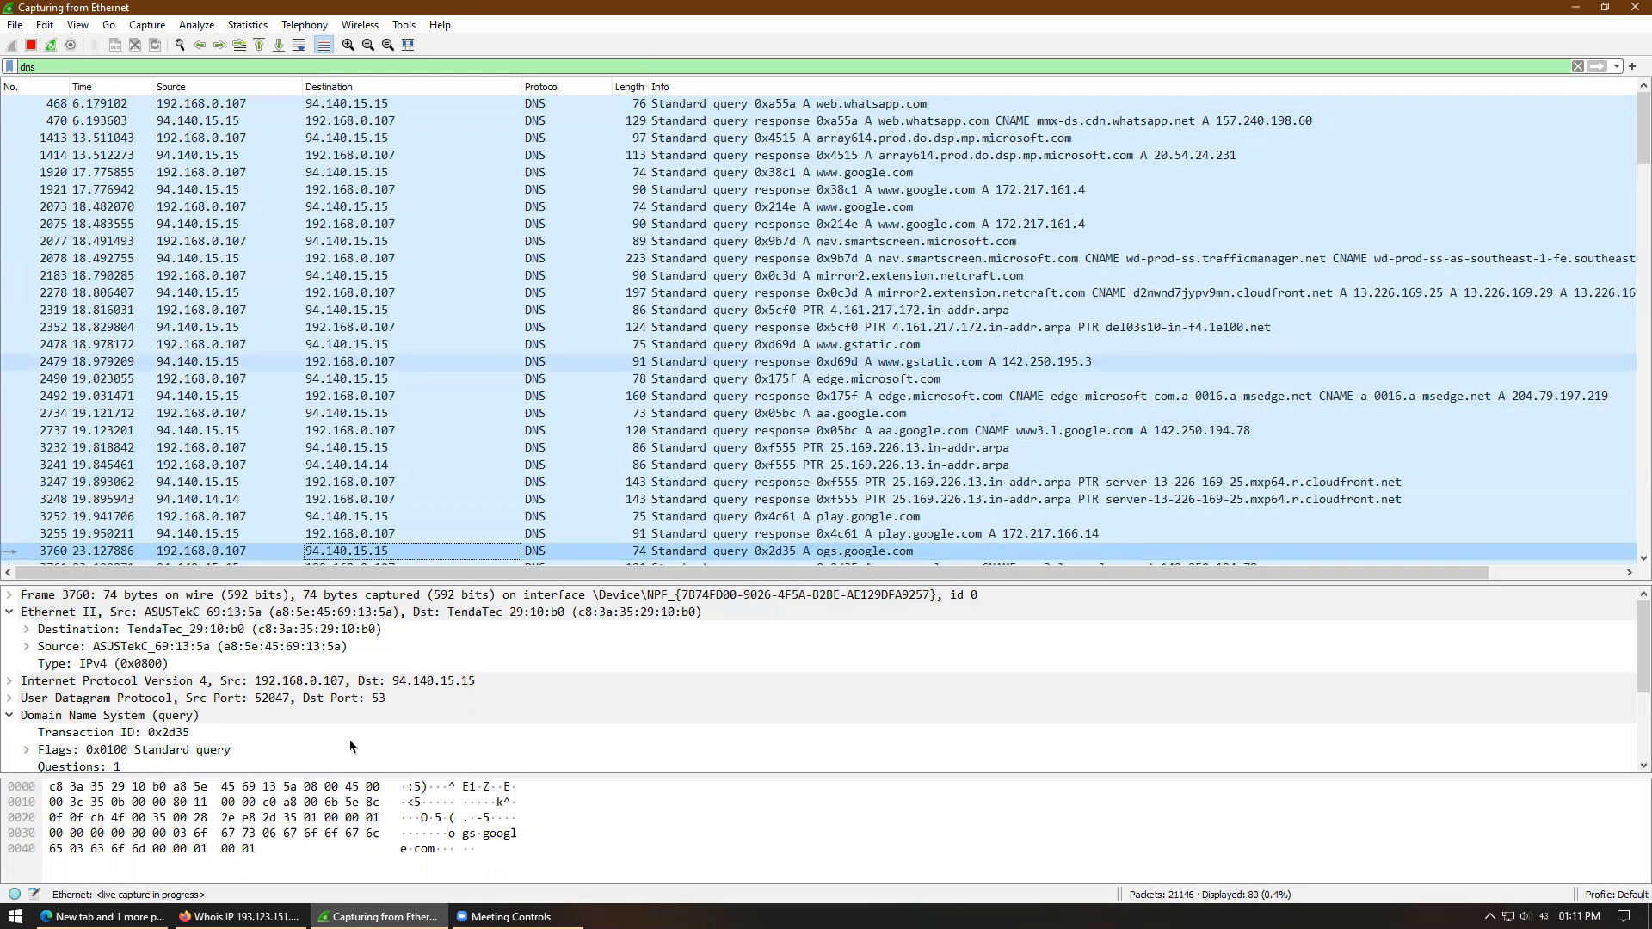
click(241, 917)
- Look up 94.140.15.15 on whois.com, finding AdGuard Software Limited, then minimize Firefox
drag(425, 46, 594, 73)
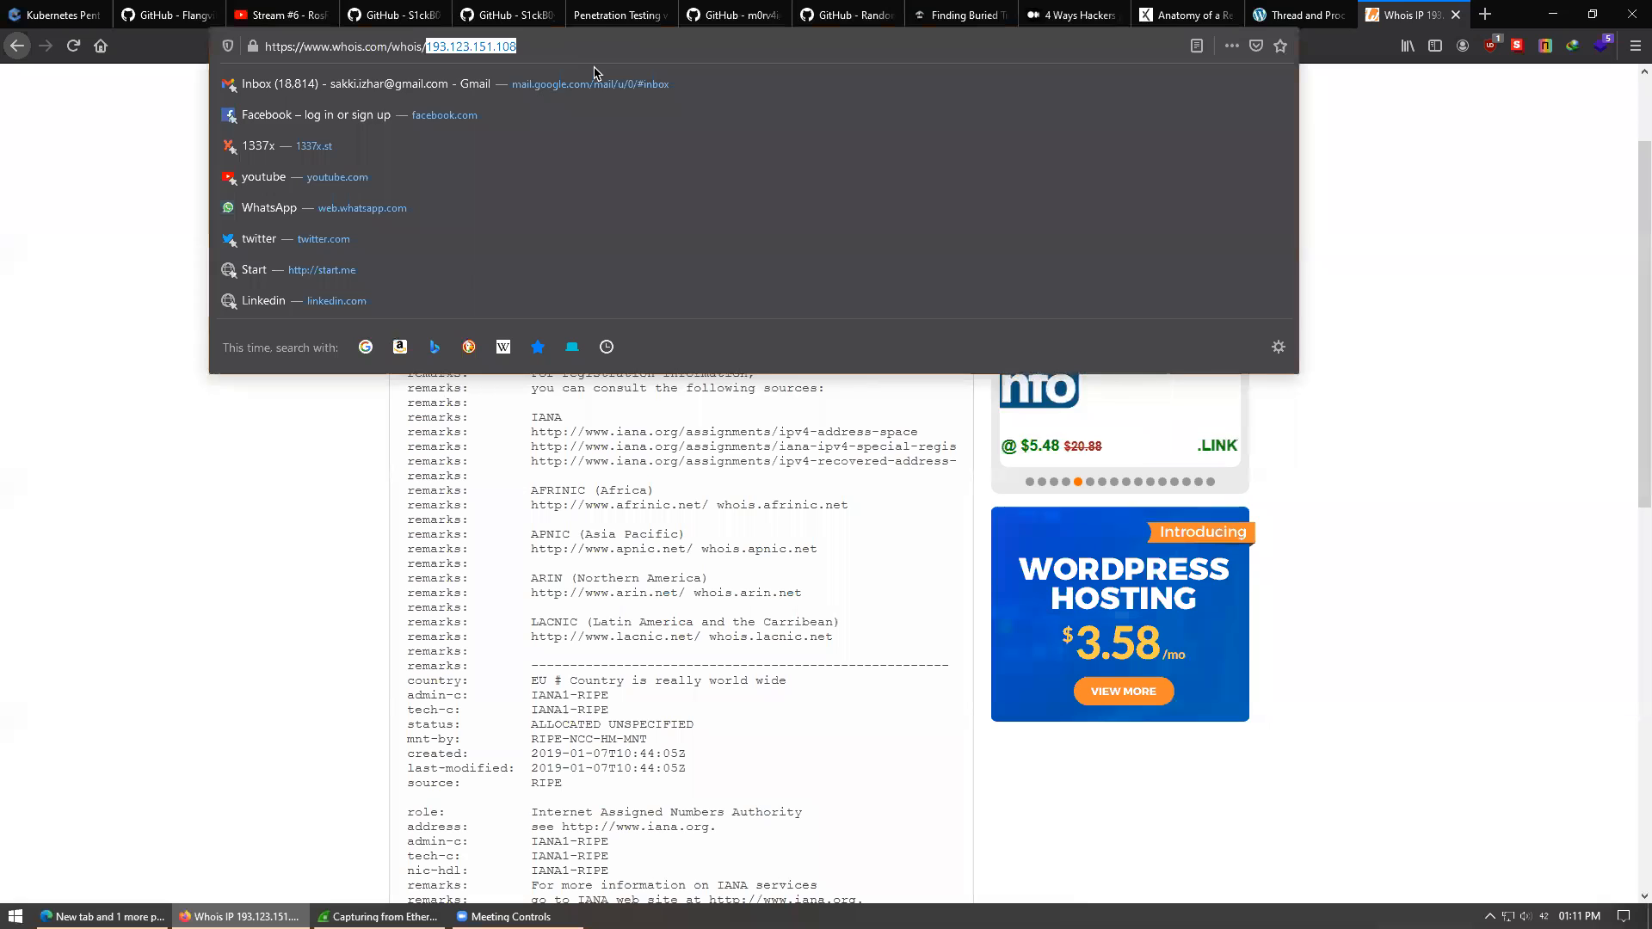
text(94)
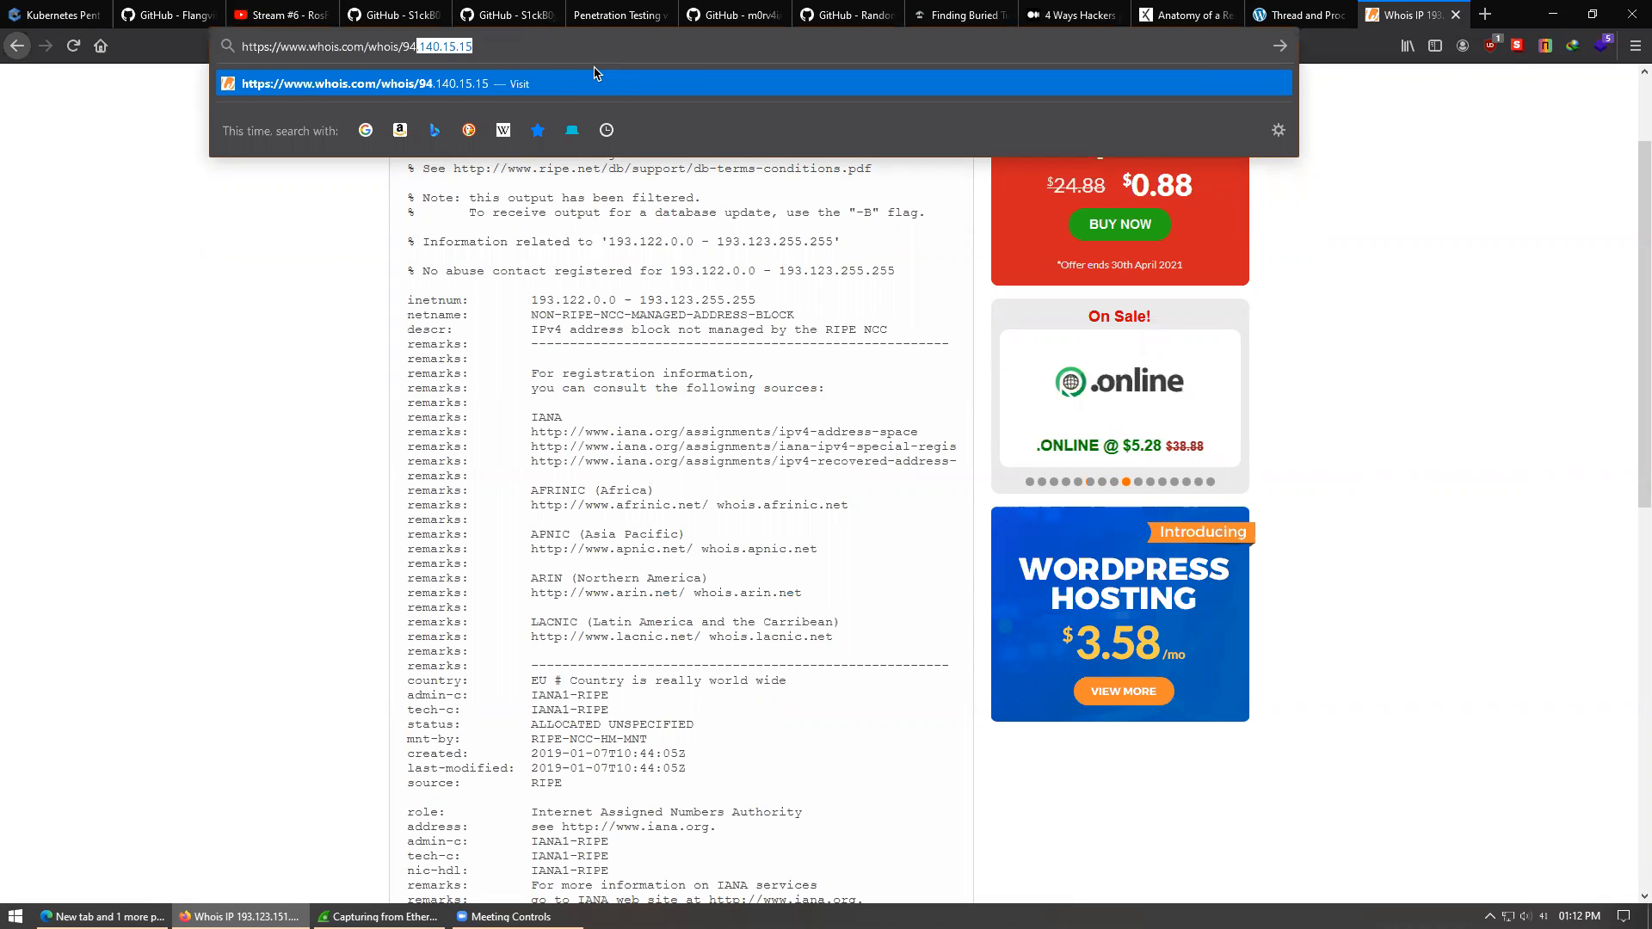
key(Return)
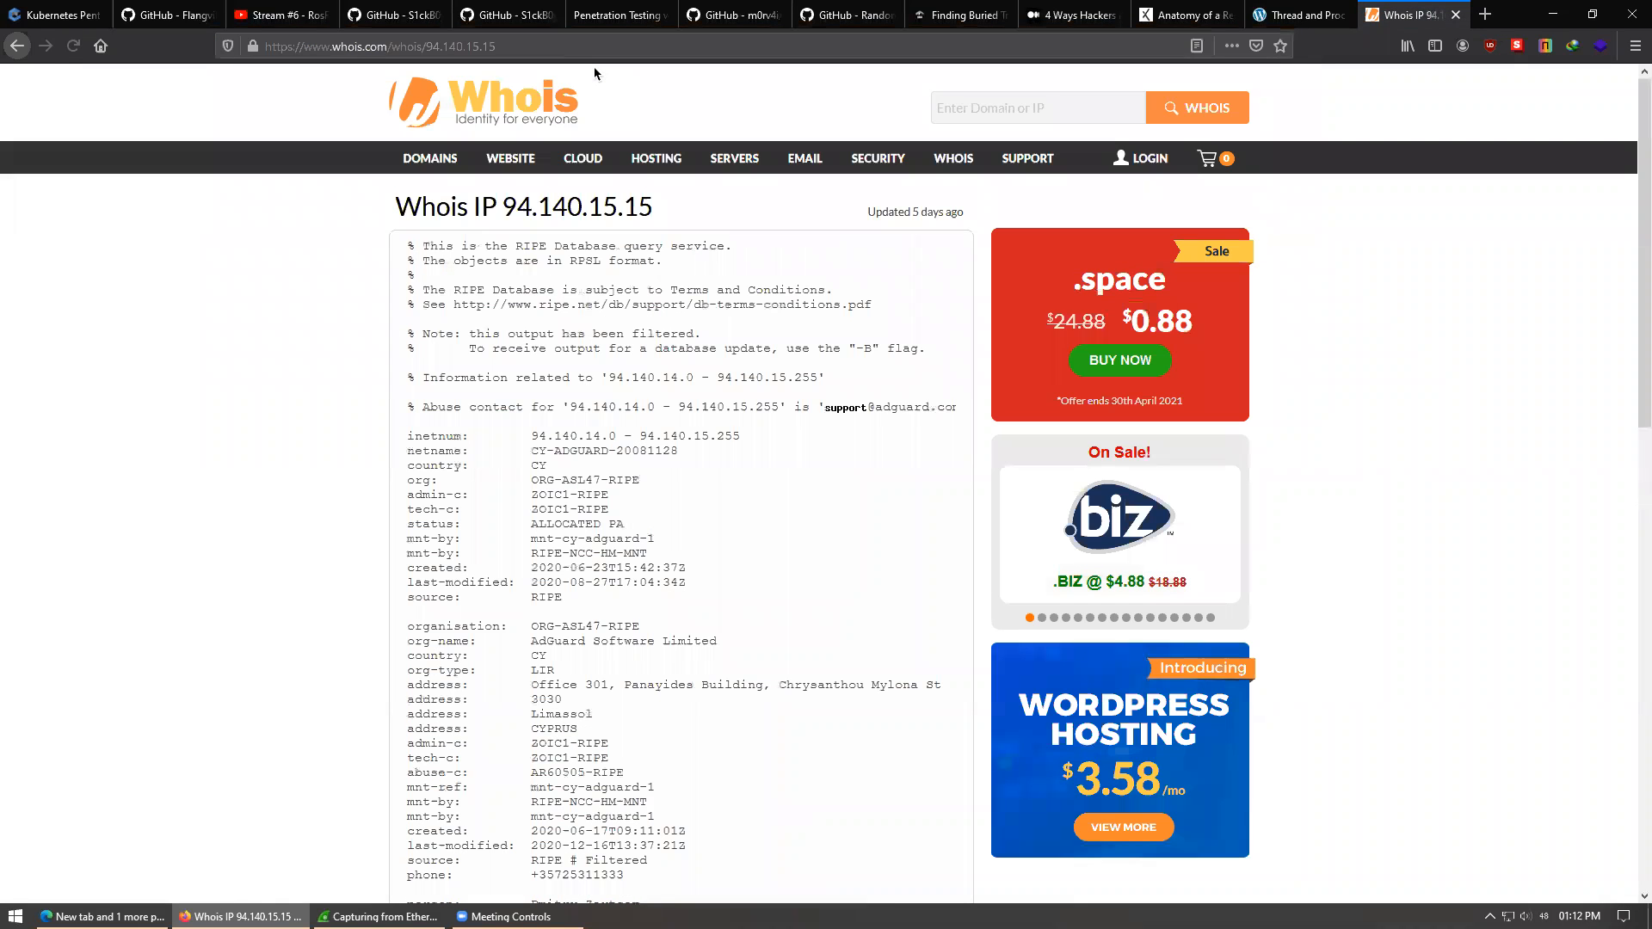
drag(526, 637, 733, 651)
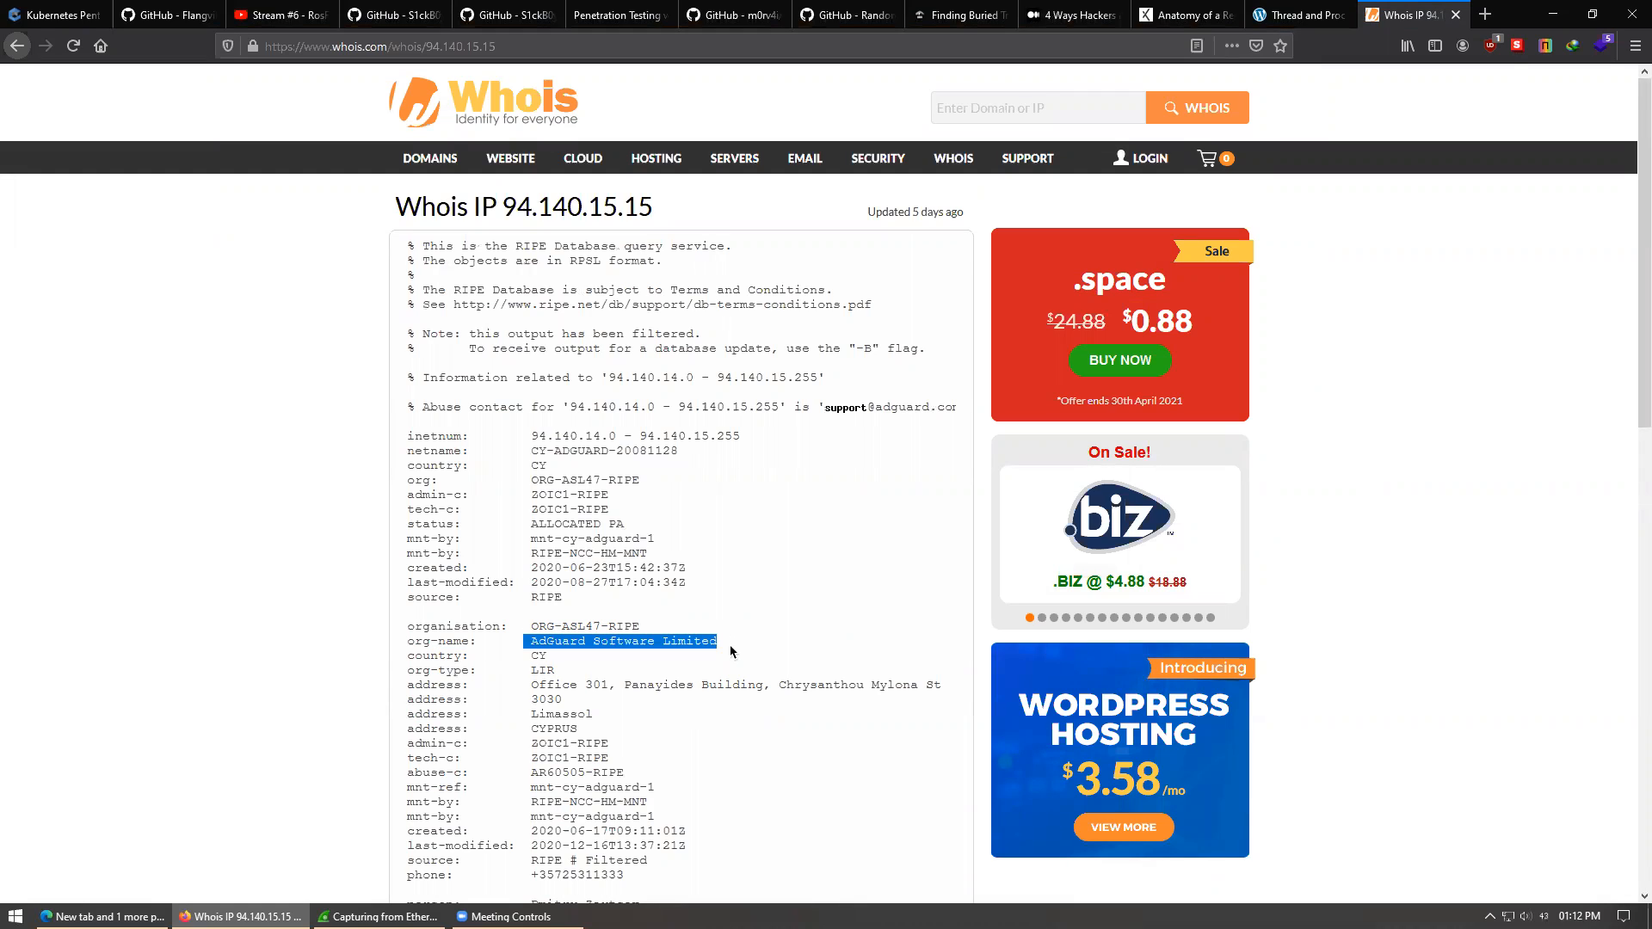
click(733, 651)
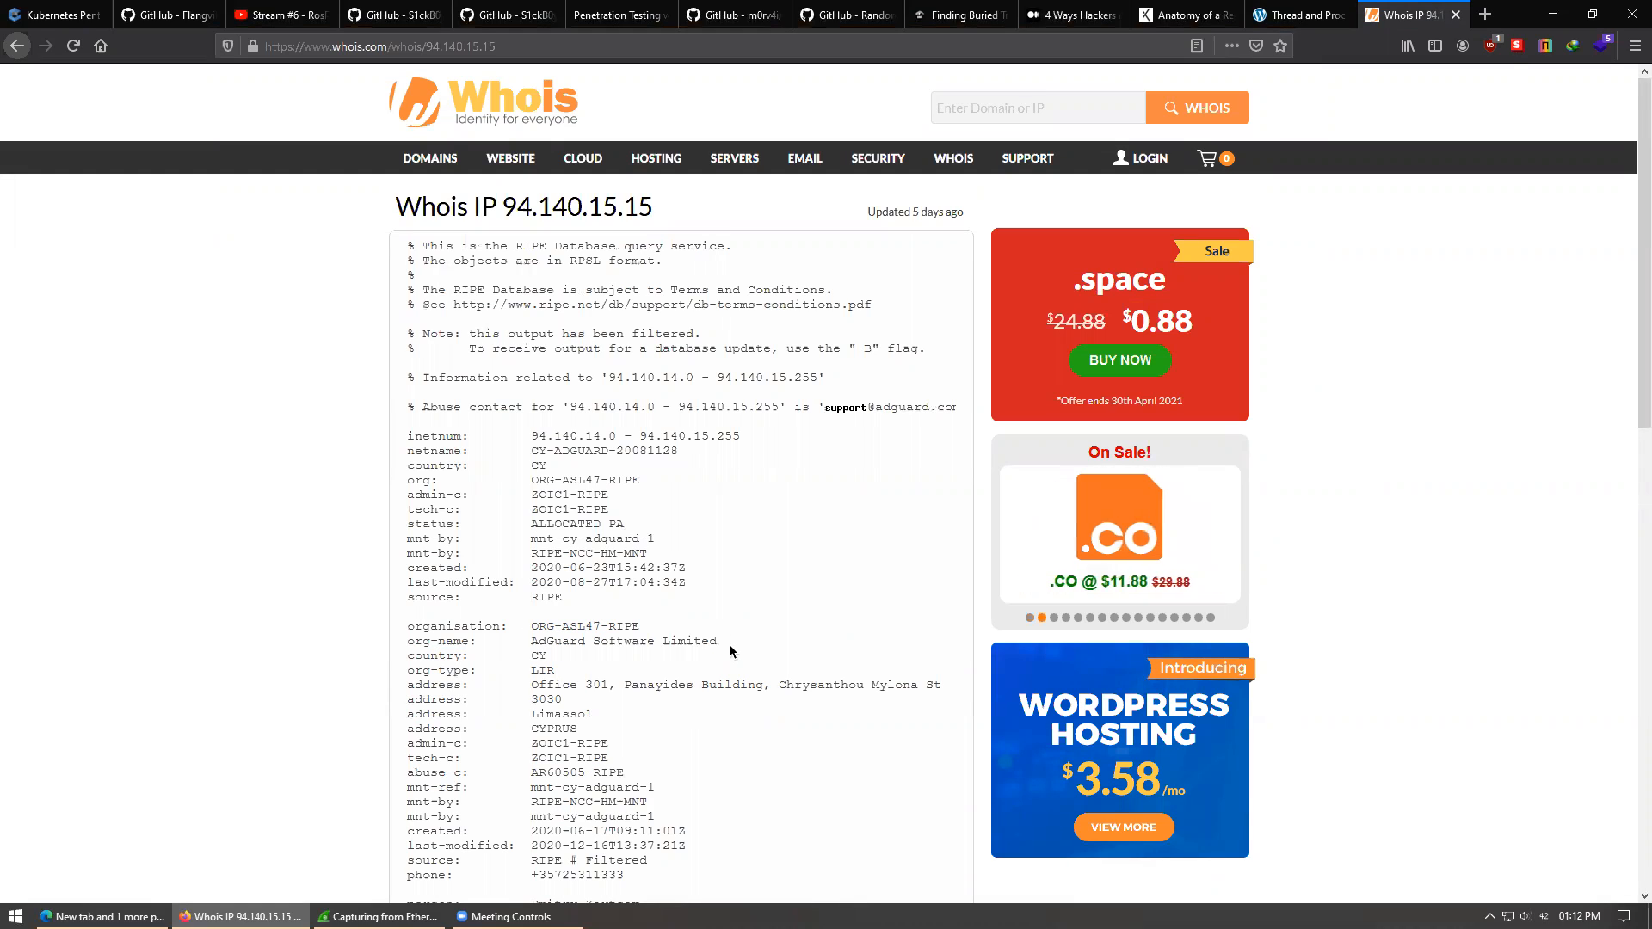
click(1553, 14)
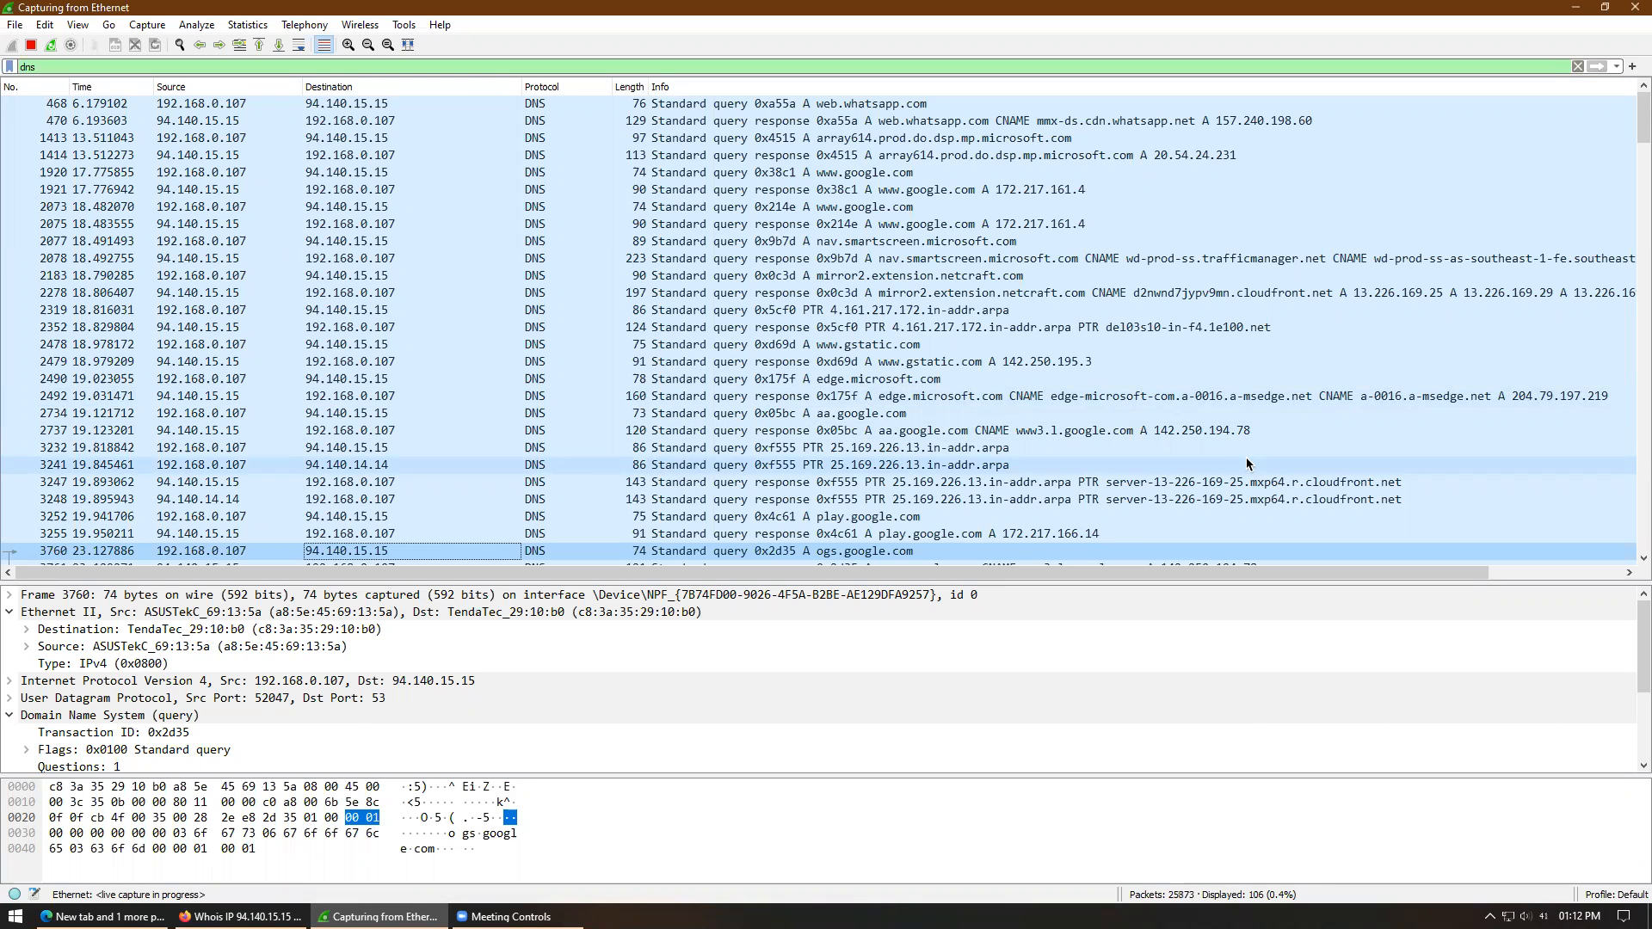
- Stop the live capture at 106 DNS packets and select the 'dns' filter text
click(35, 47)
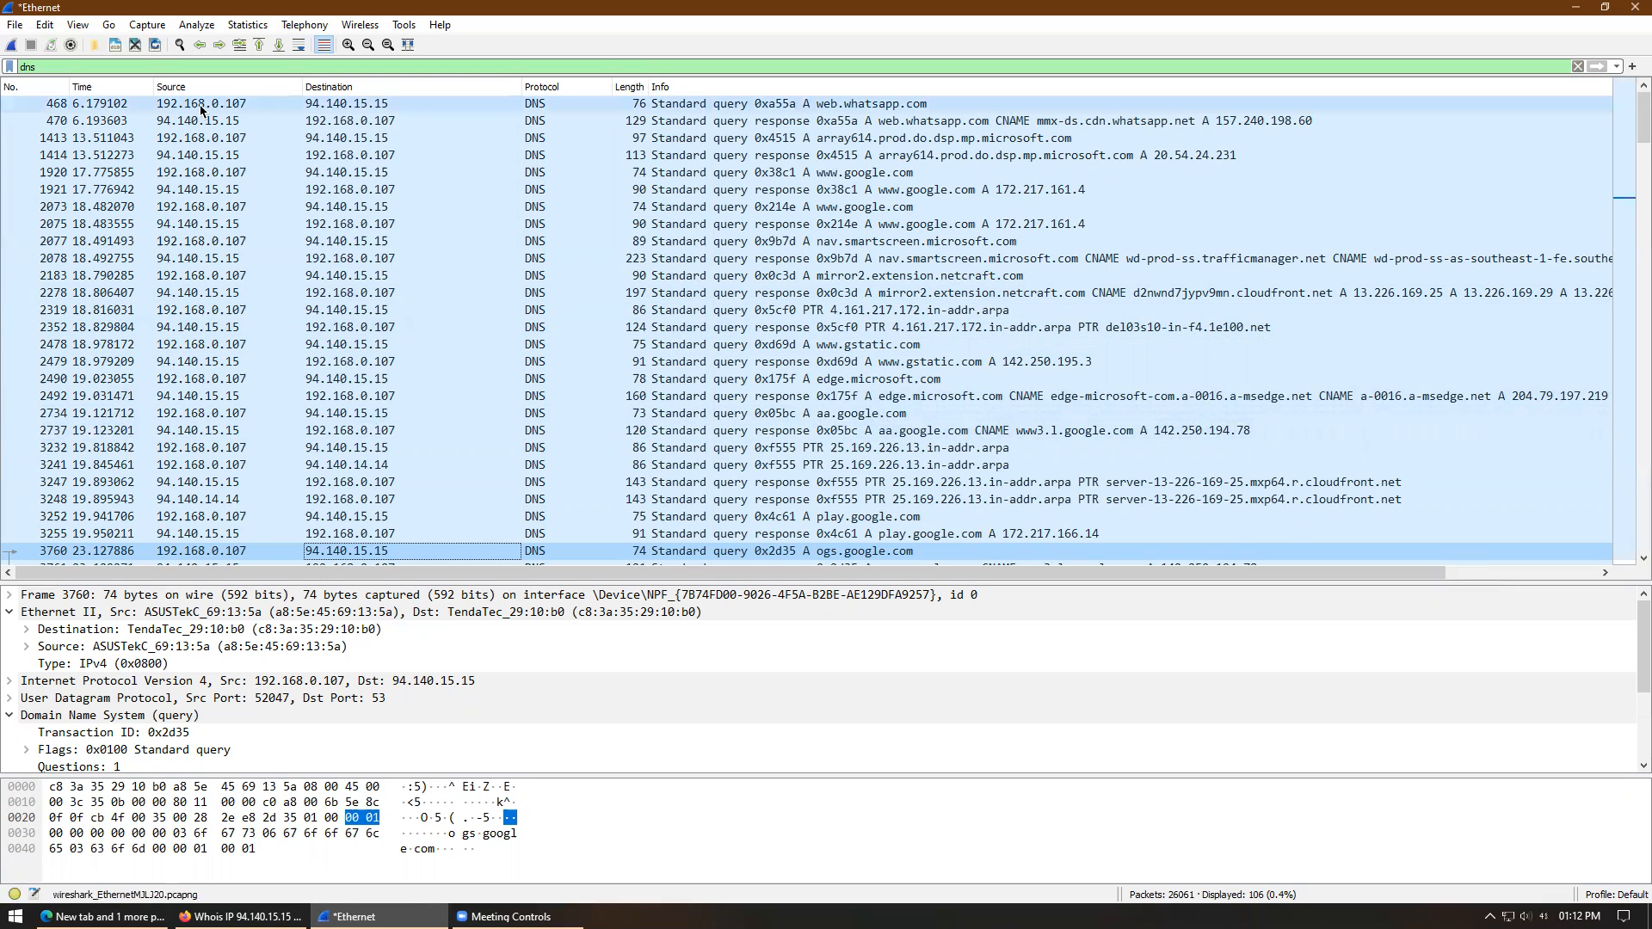
click(142, 66)
drag(143, 66, 14, 67)
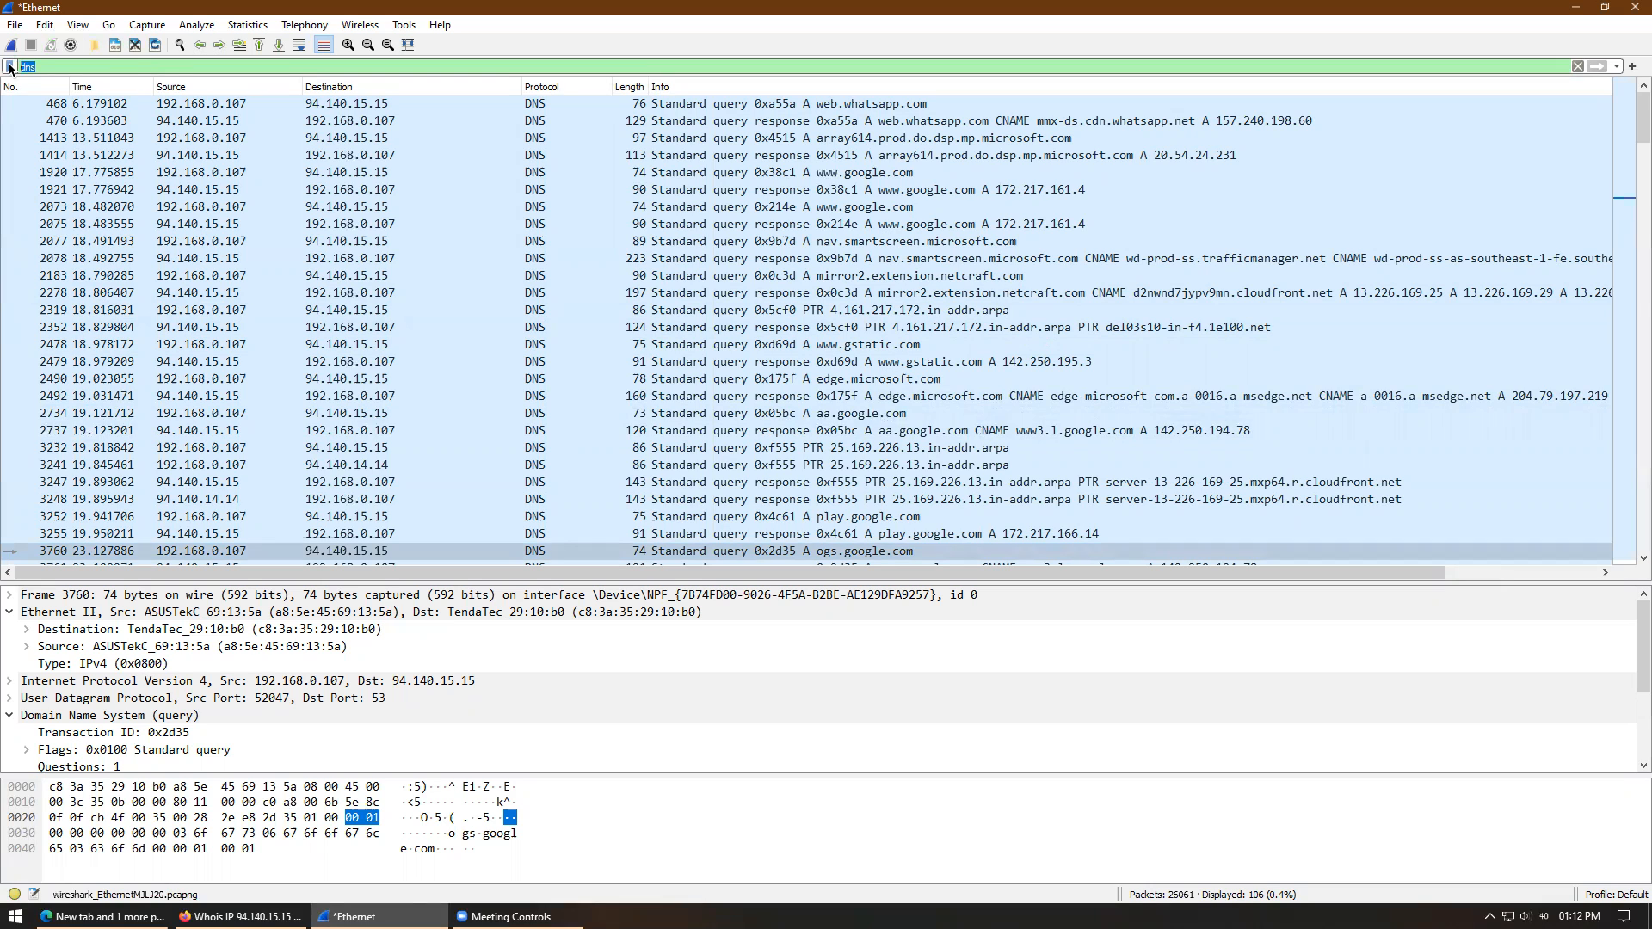
- Replace the display filter with 'arp' and apply it
text(arp)
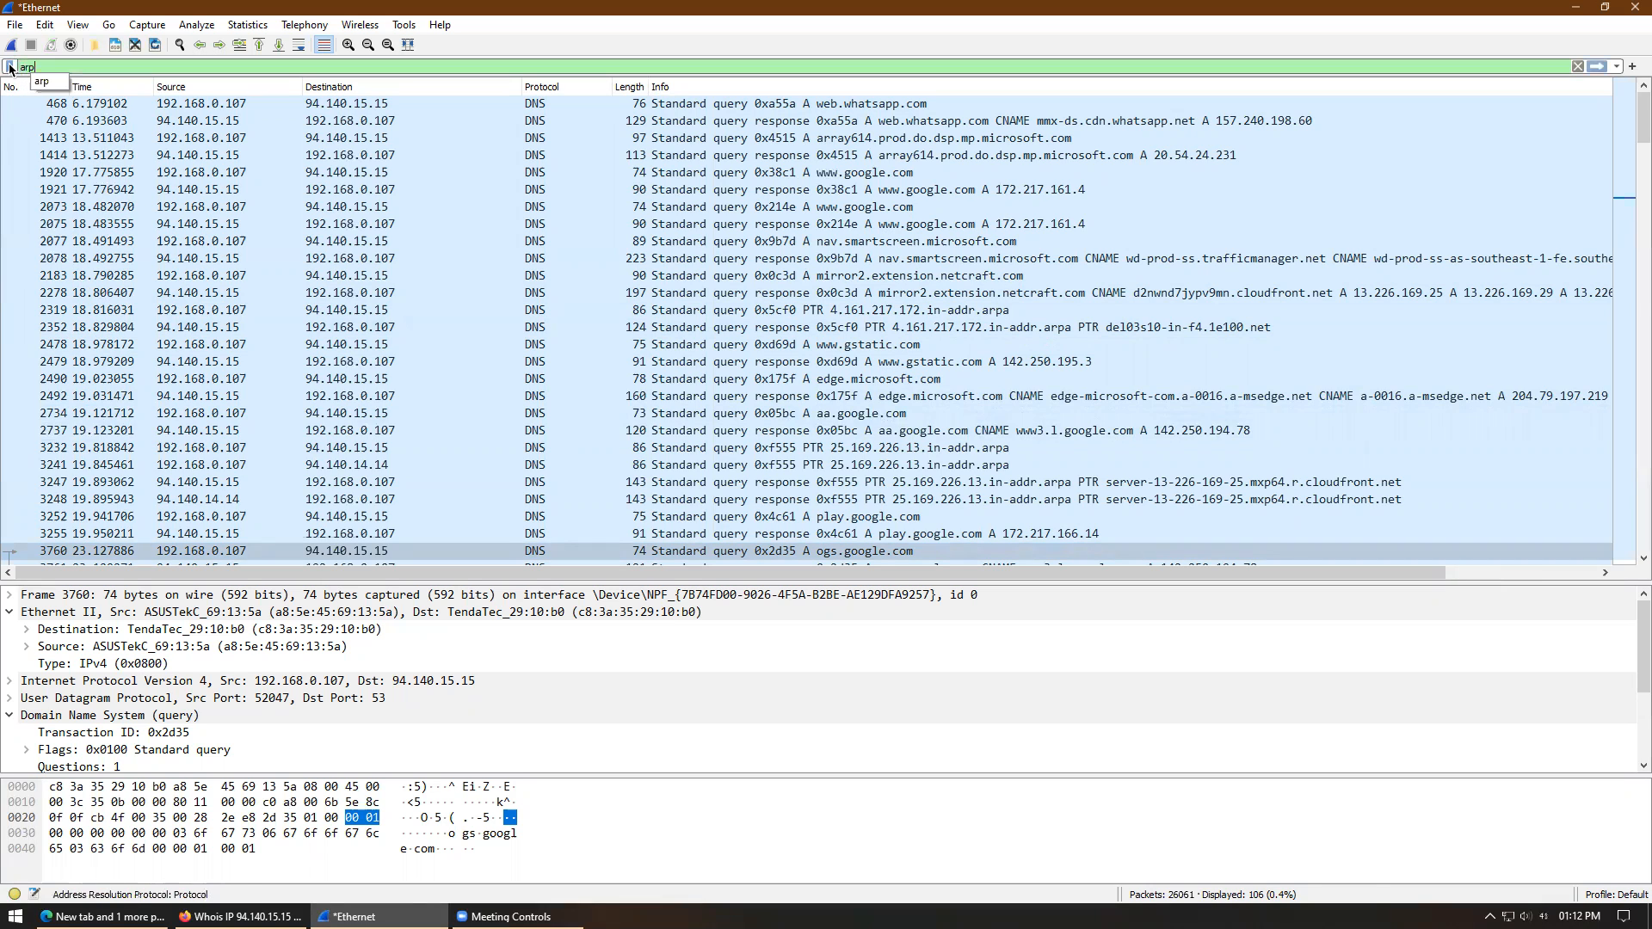
key(Return)
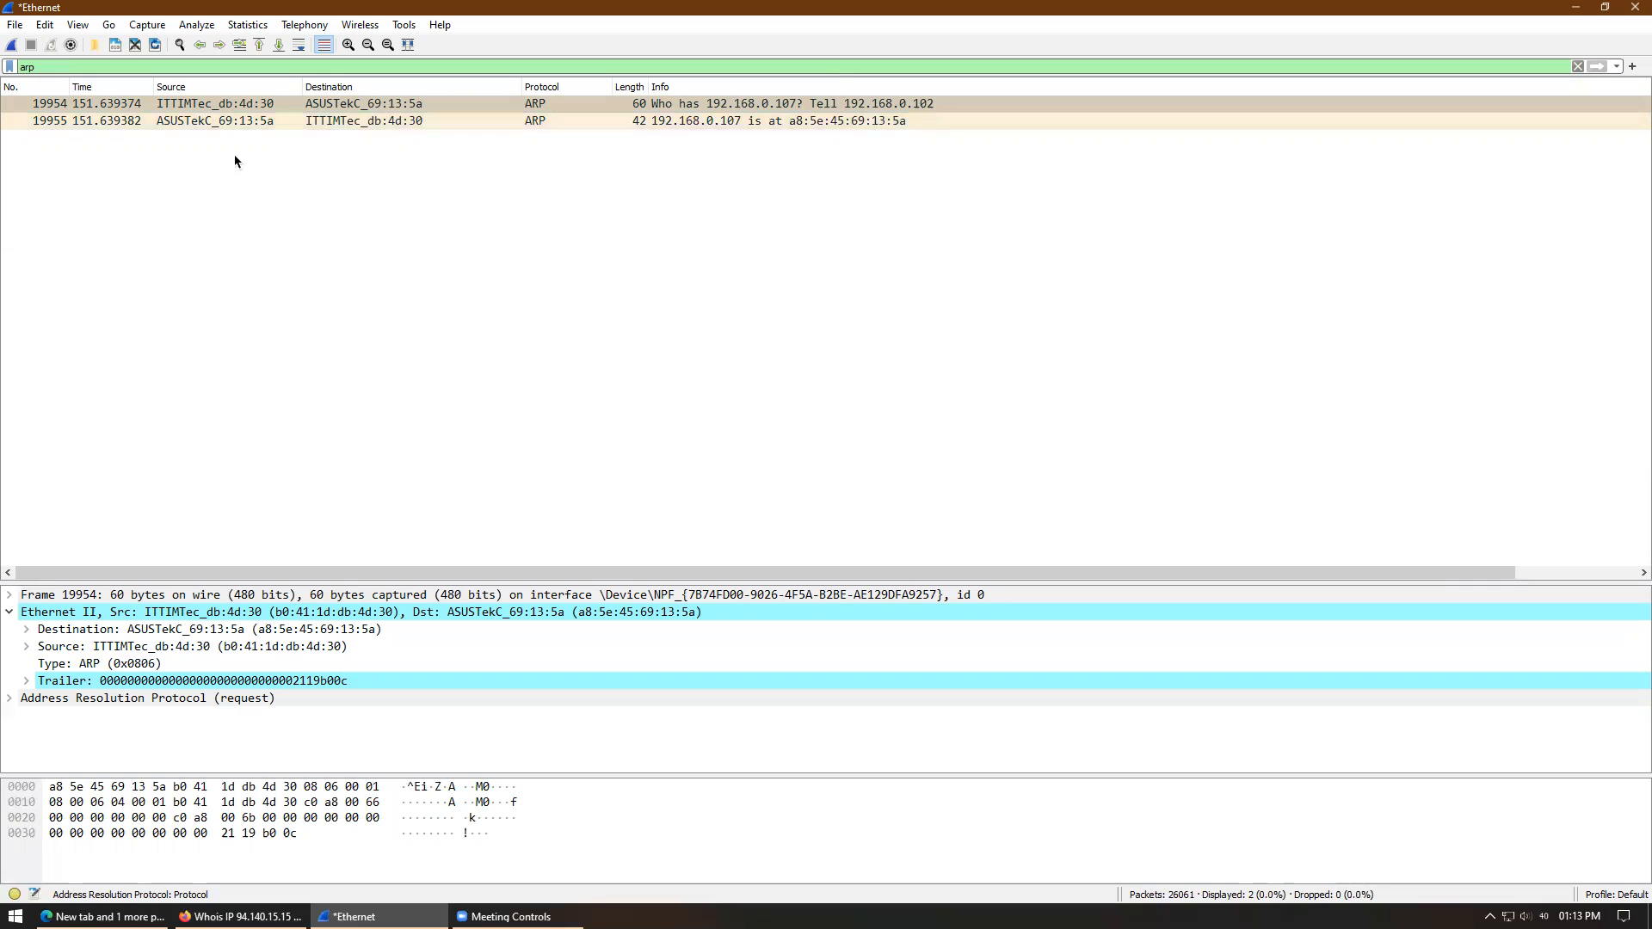
- Compare ARP request 19954 with reply 19955, ending on the reply: 192.168.0.107 is at a8:5e:45:69:13:5a
click(216, 105)
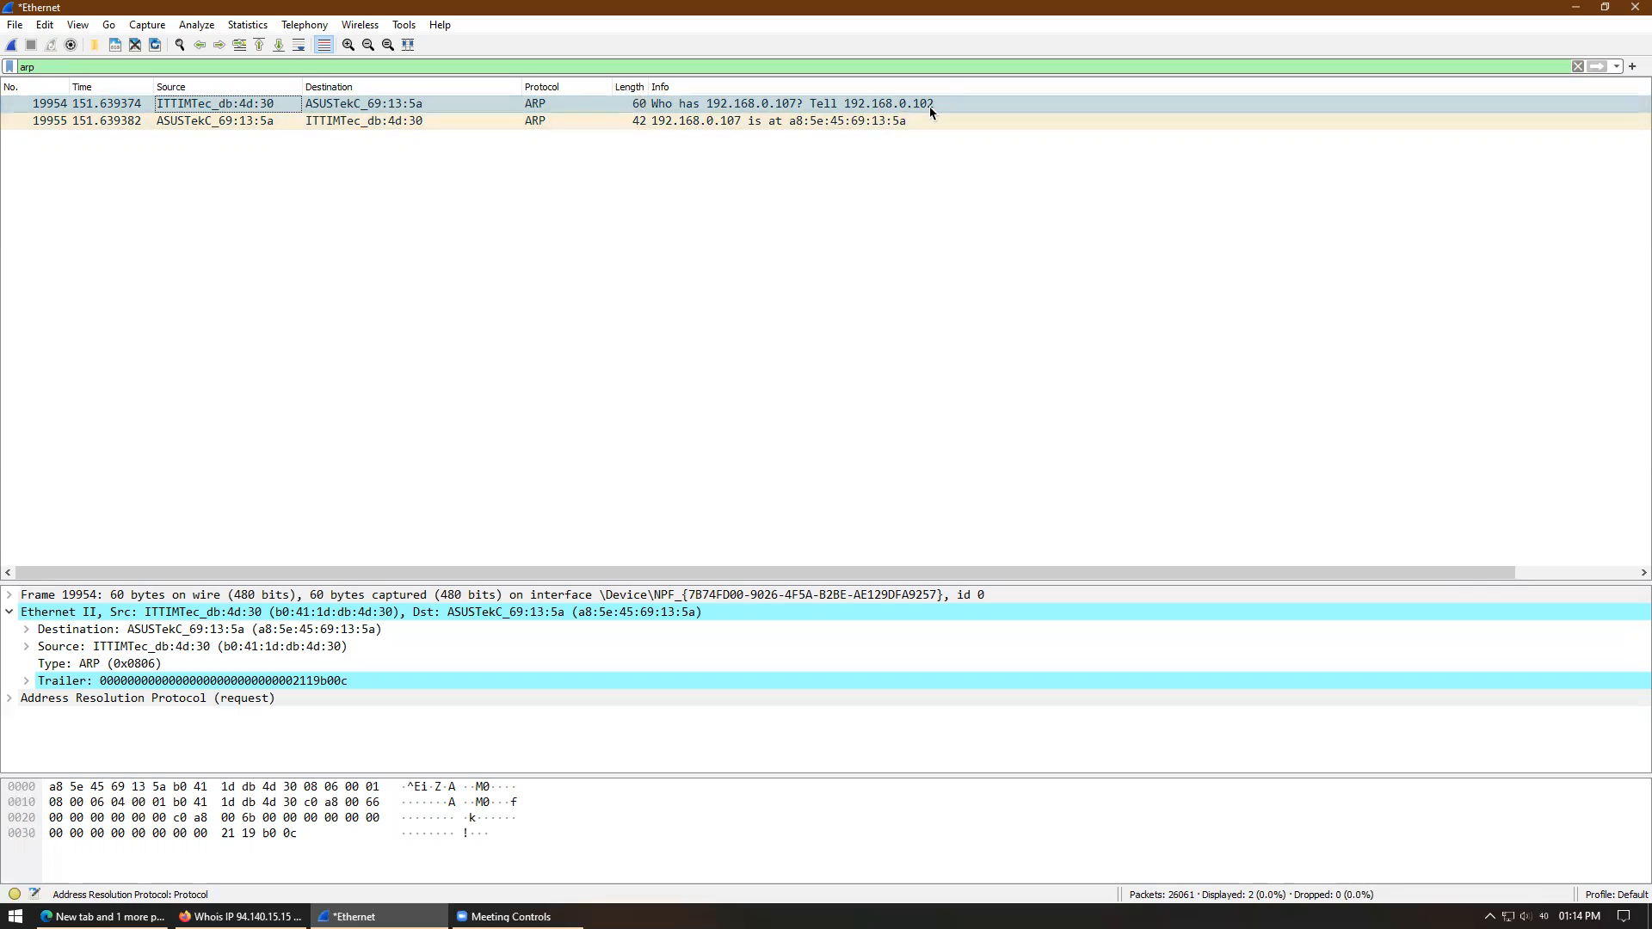
click(201, 123)
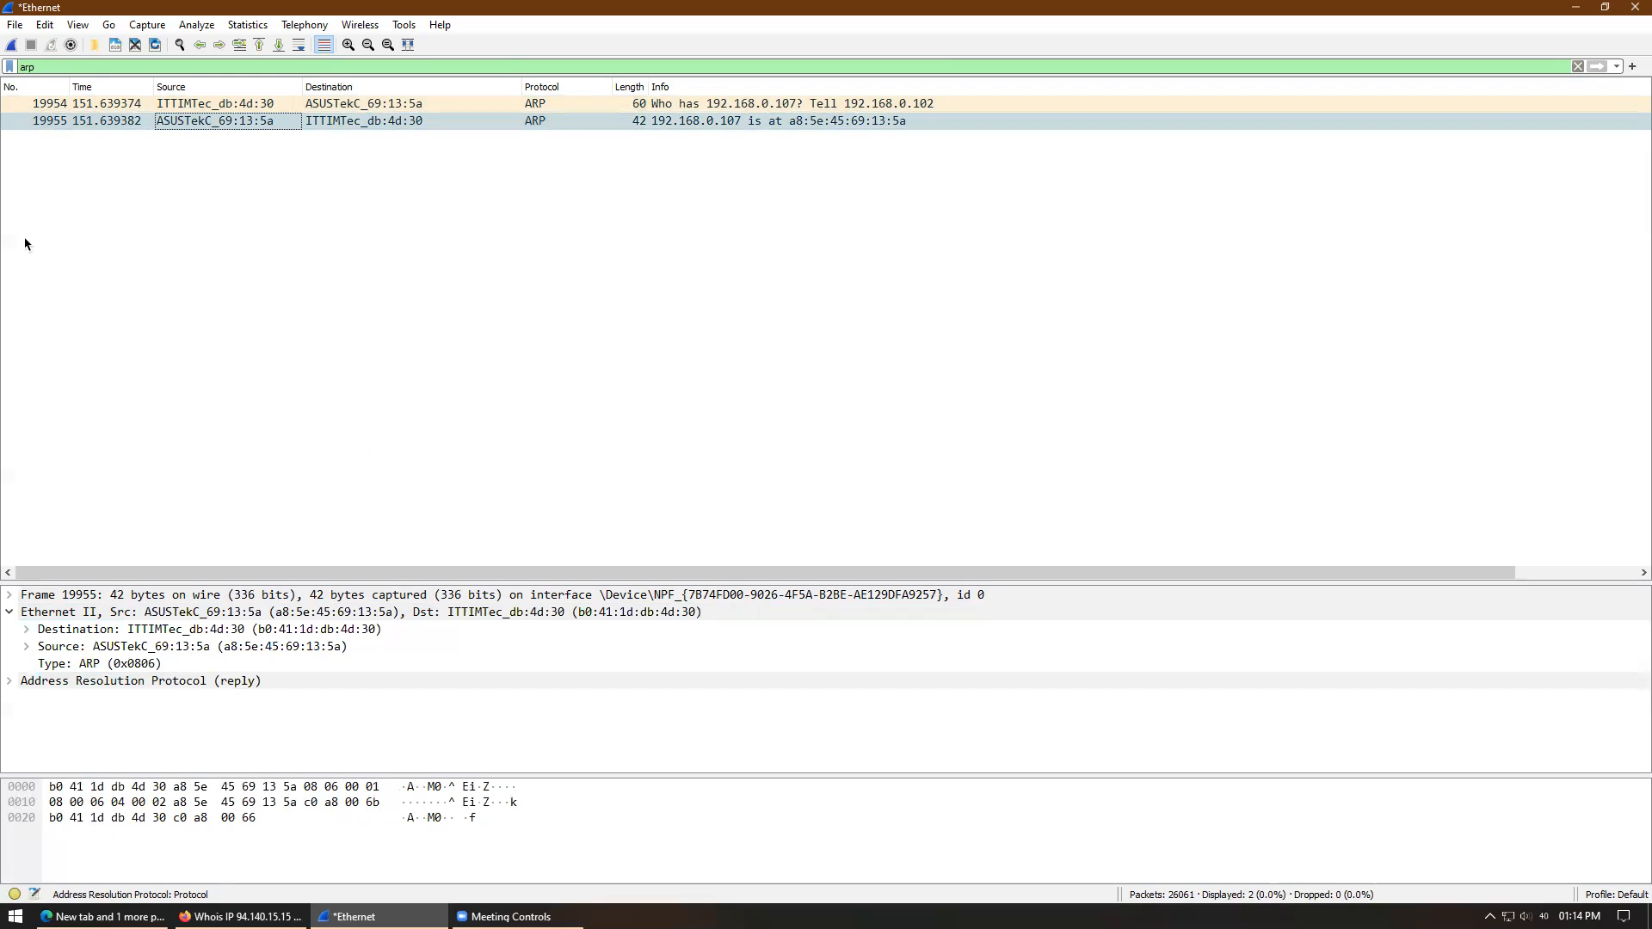
click(19, 107)
click(35, 122)
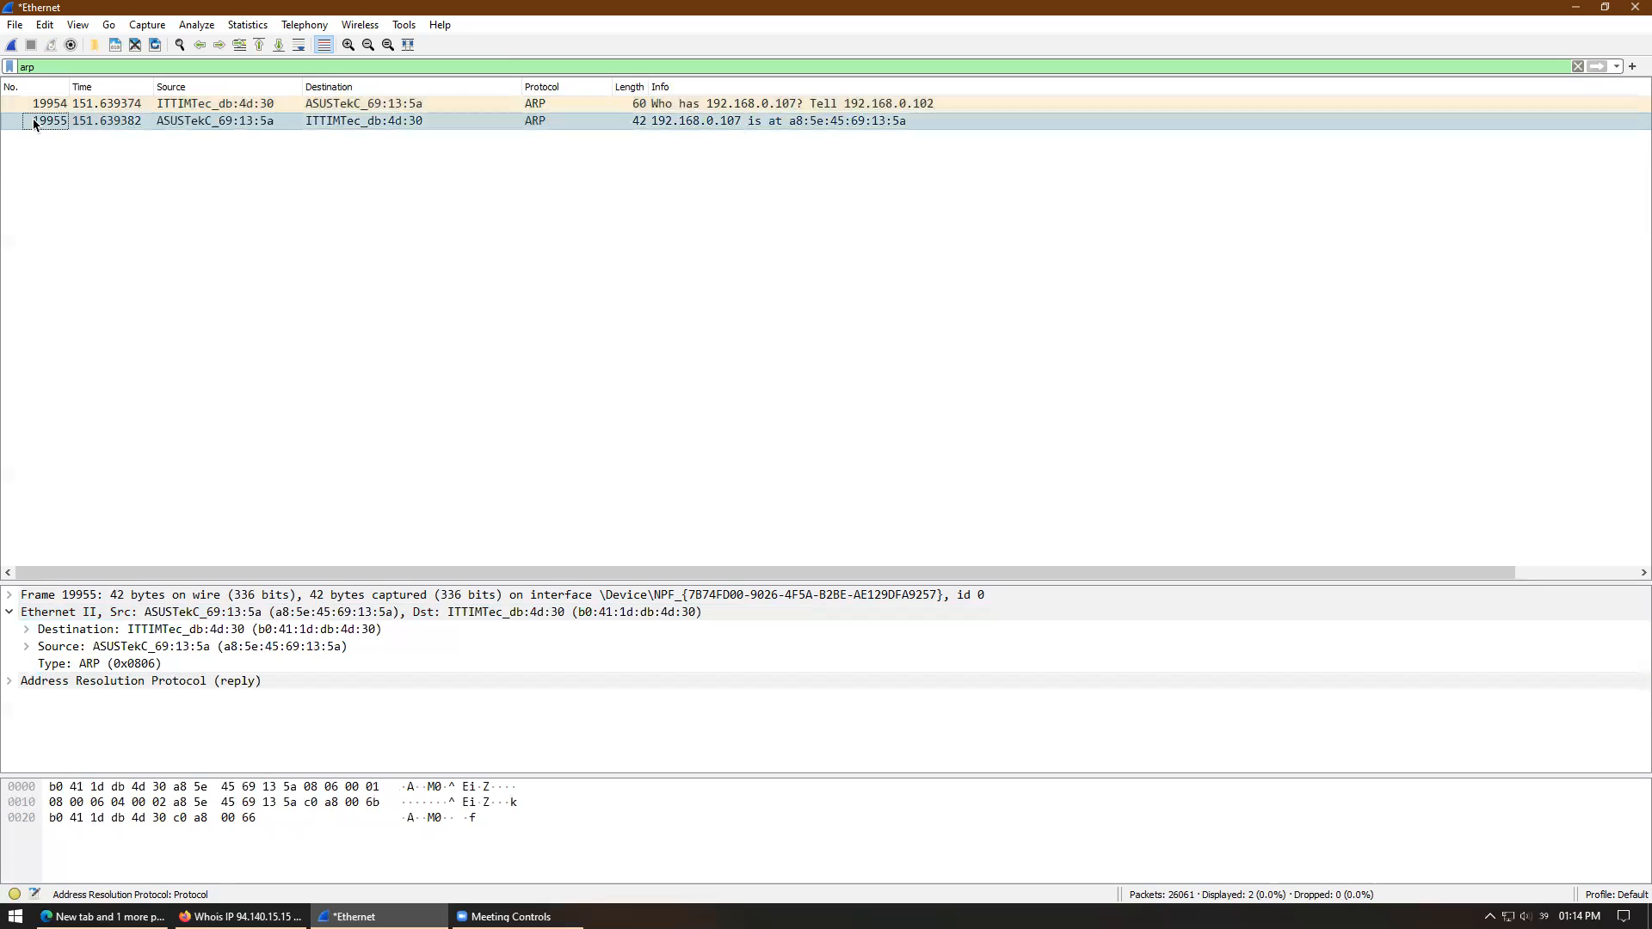
click(126, 107)
click(129, 122)
click(129, 106)
click(129, 121)
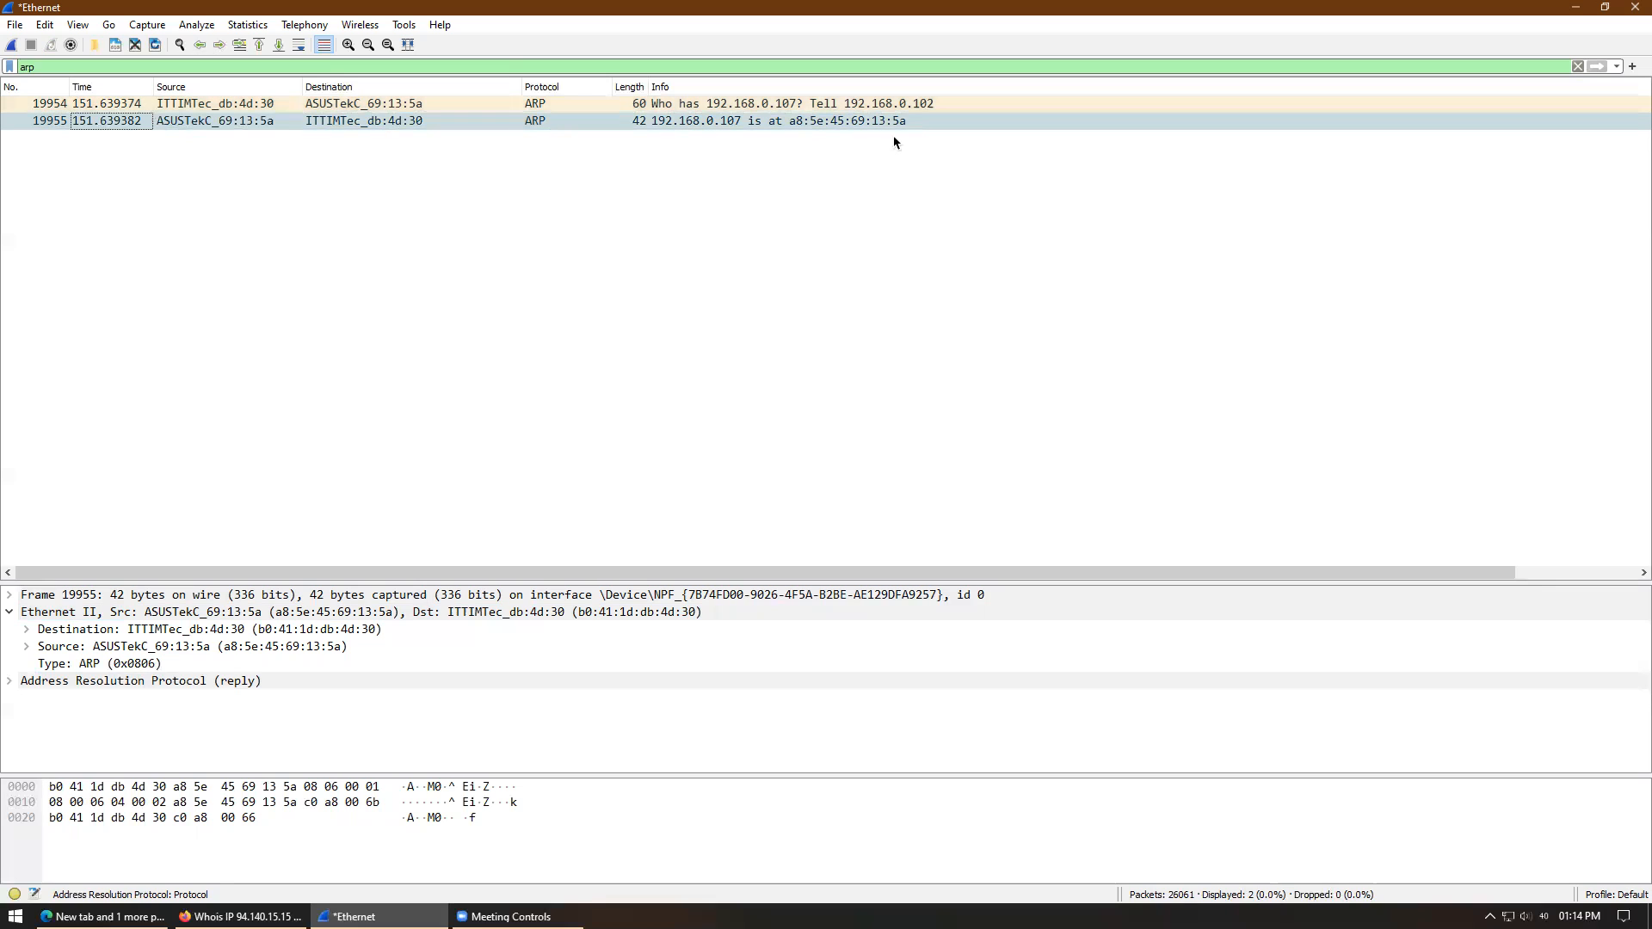
- Inspect the ARP fields of reply 19955 in its own packet window, then close it
click(10, 682)
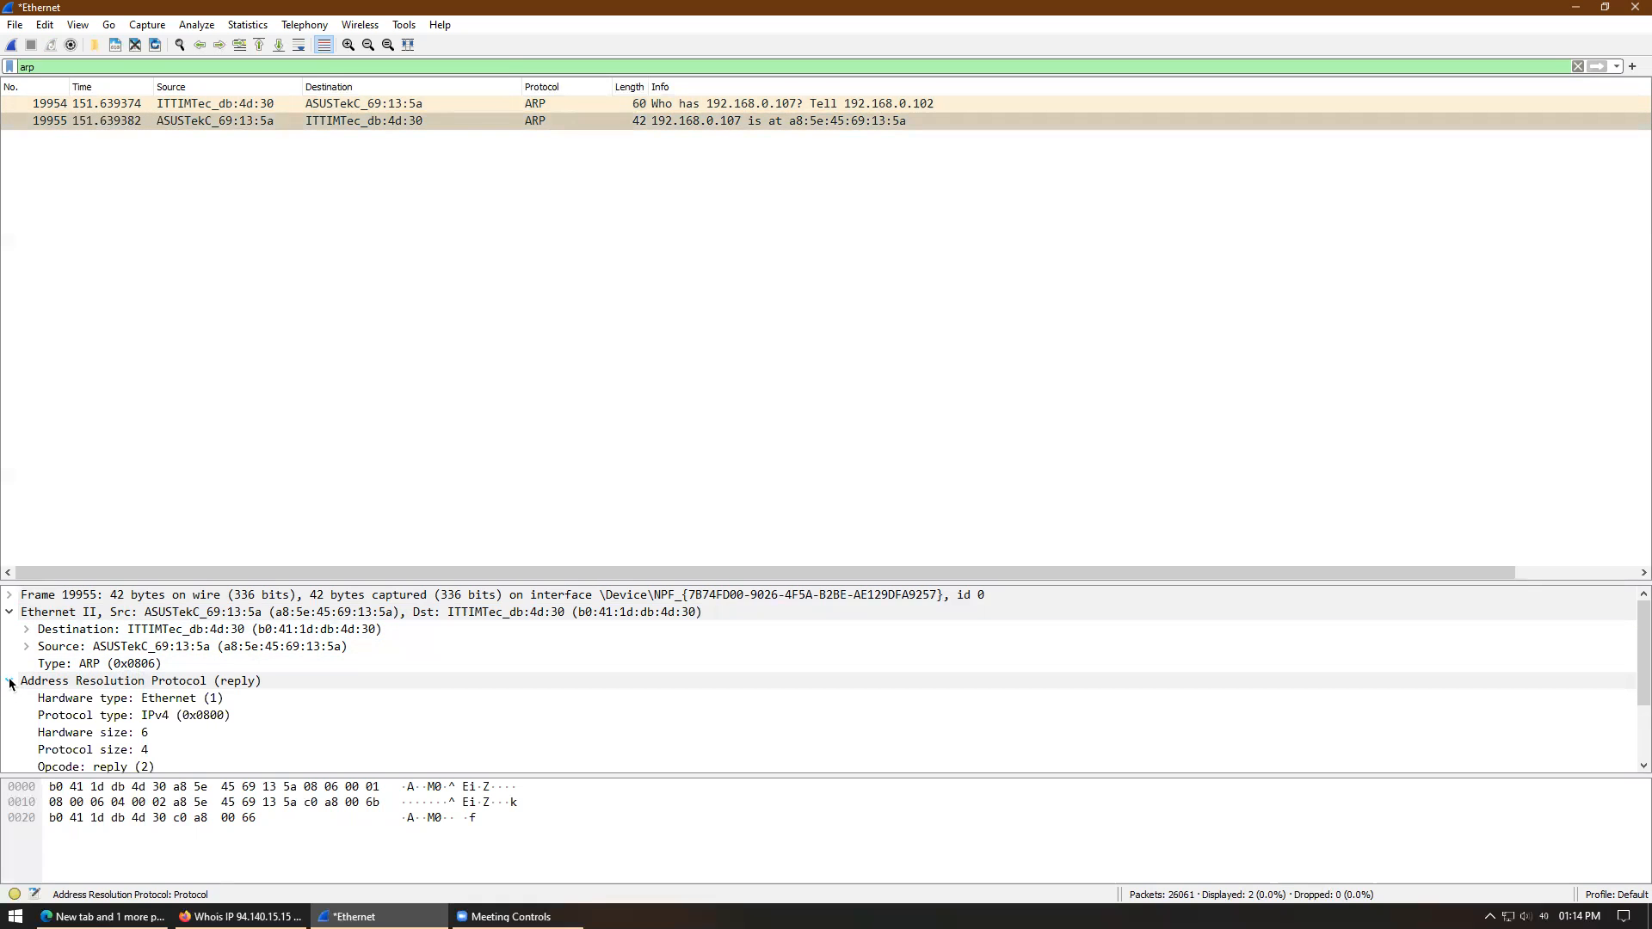
click(9, 682)
click(570, 121)
double_click(570, 120)
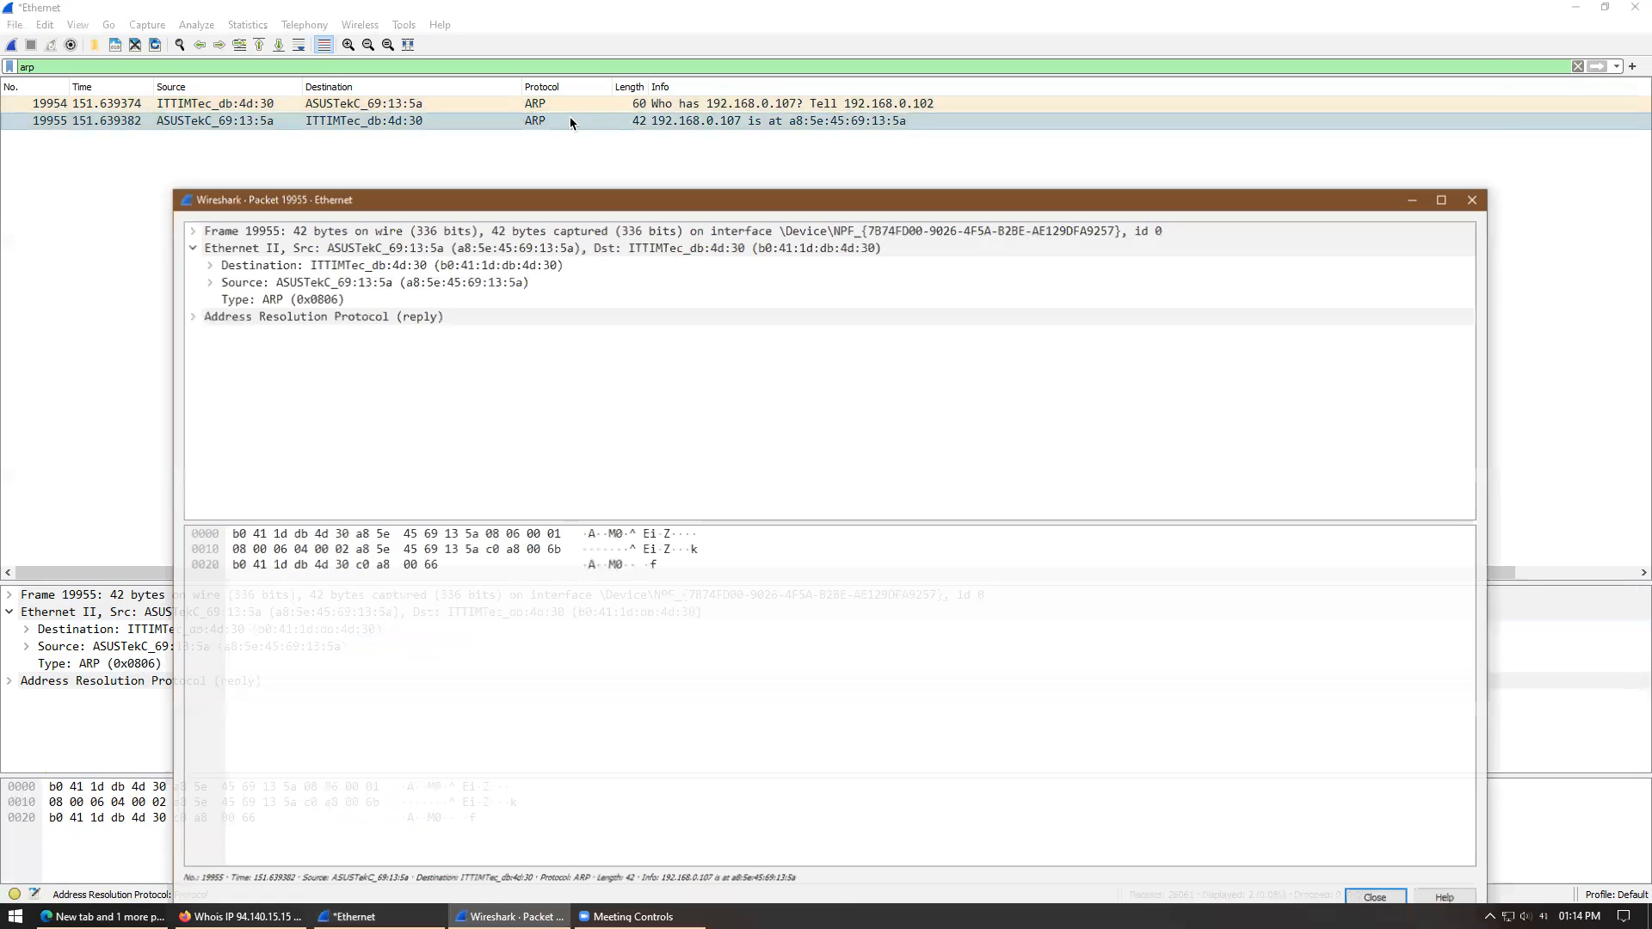
click(189, 315)
click(1477, 198)
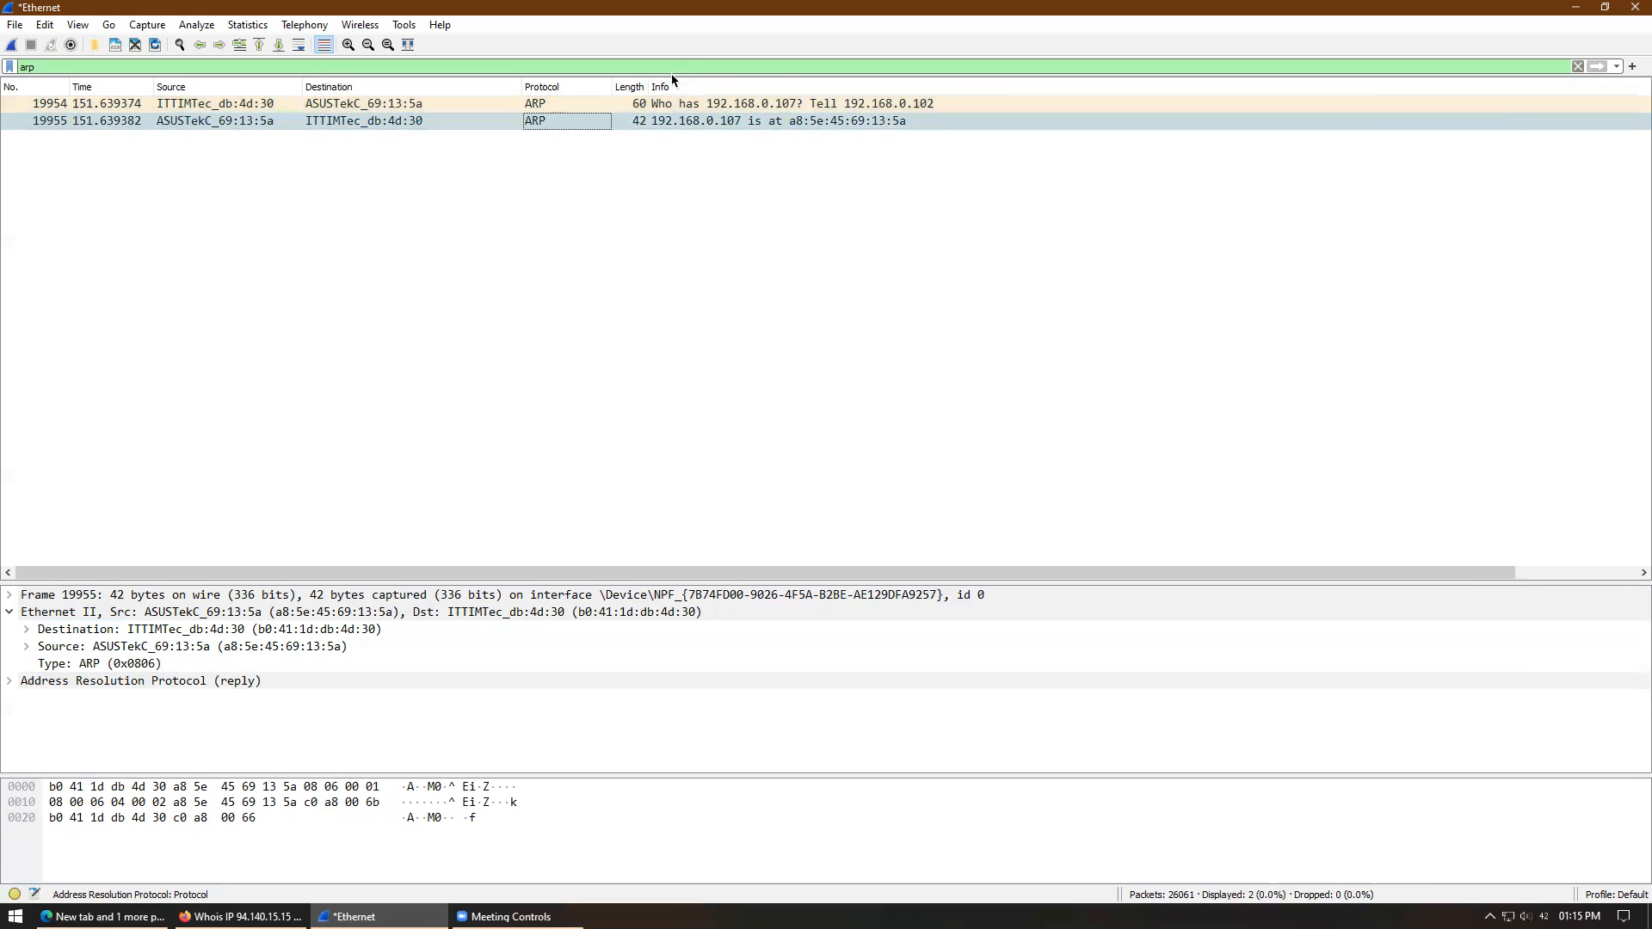
- Inspect ARP request 19954 (192.168.0.102 asking for 192.168.0.107) in its own window, then close it
double_click(641, 103)
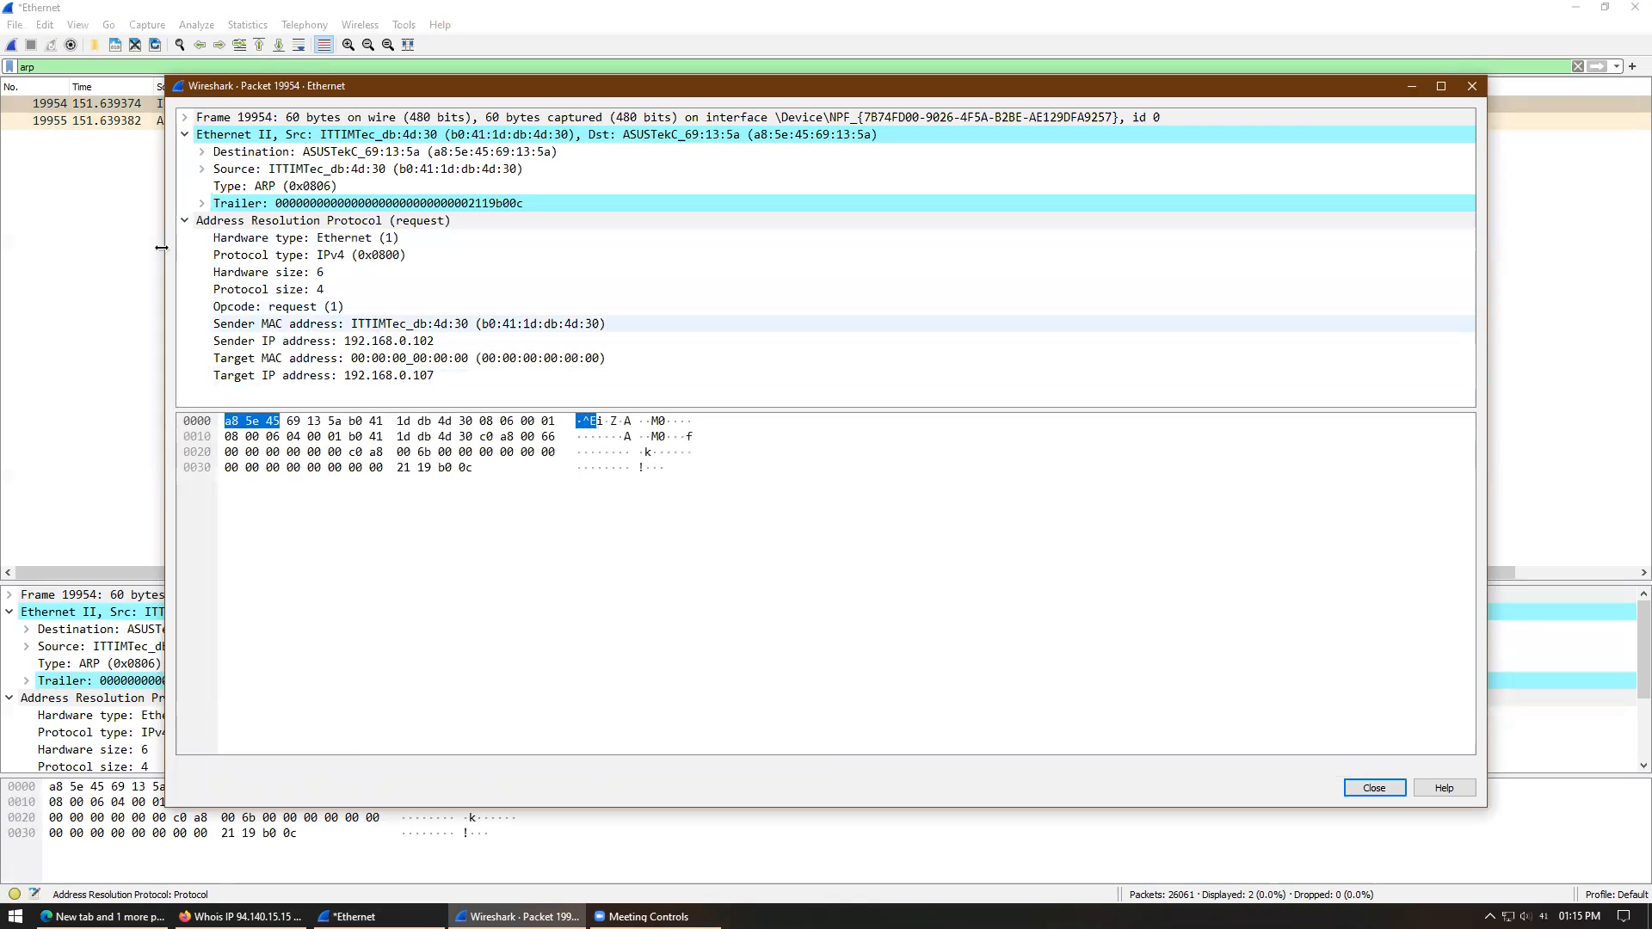
click(1470, 87)
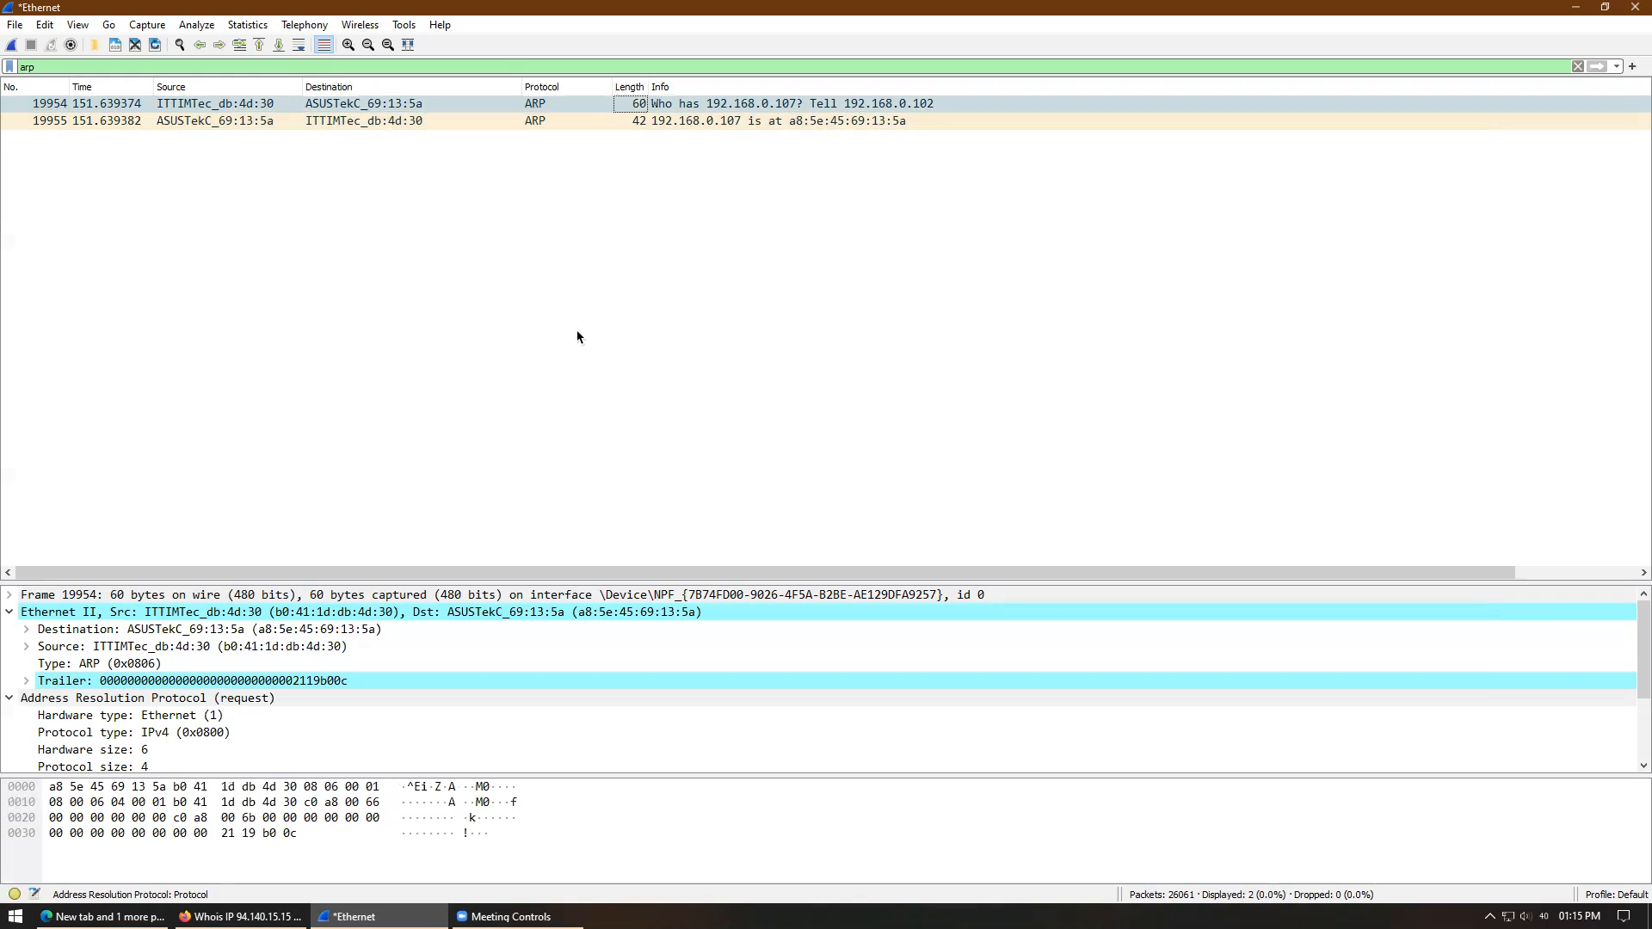
click(16, 916)
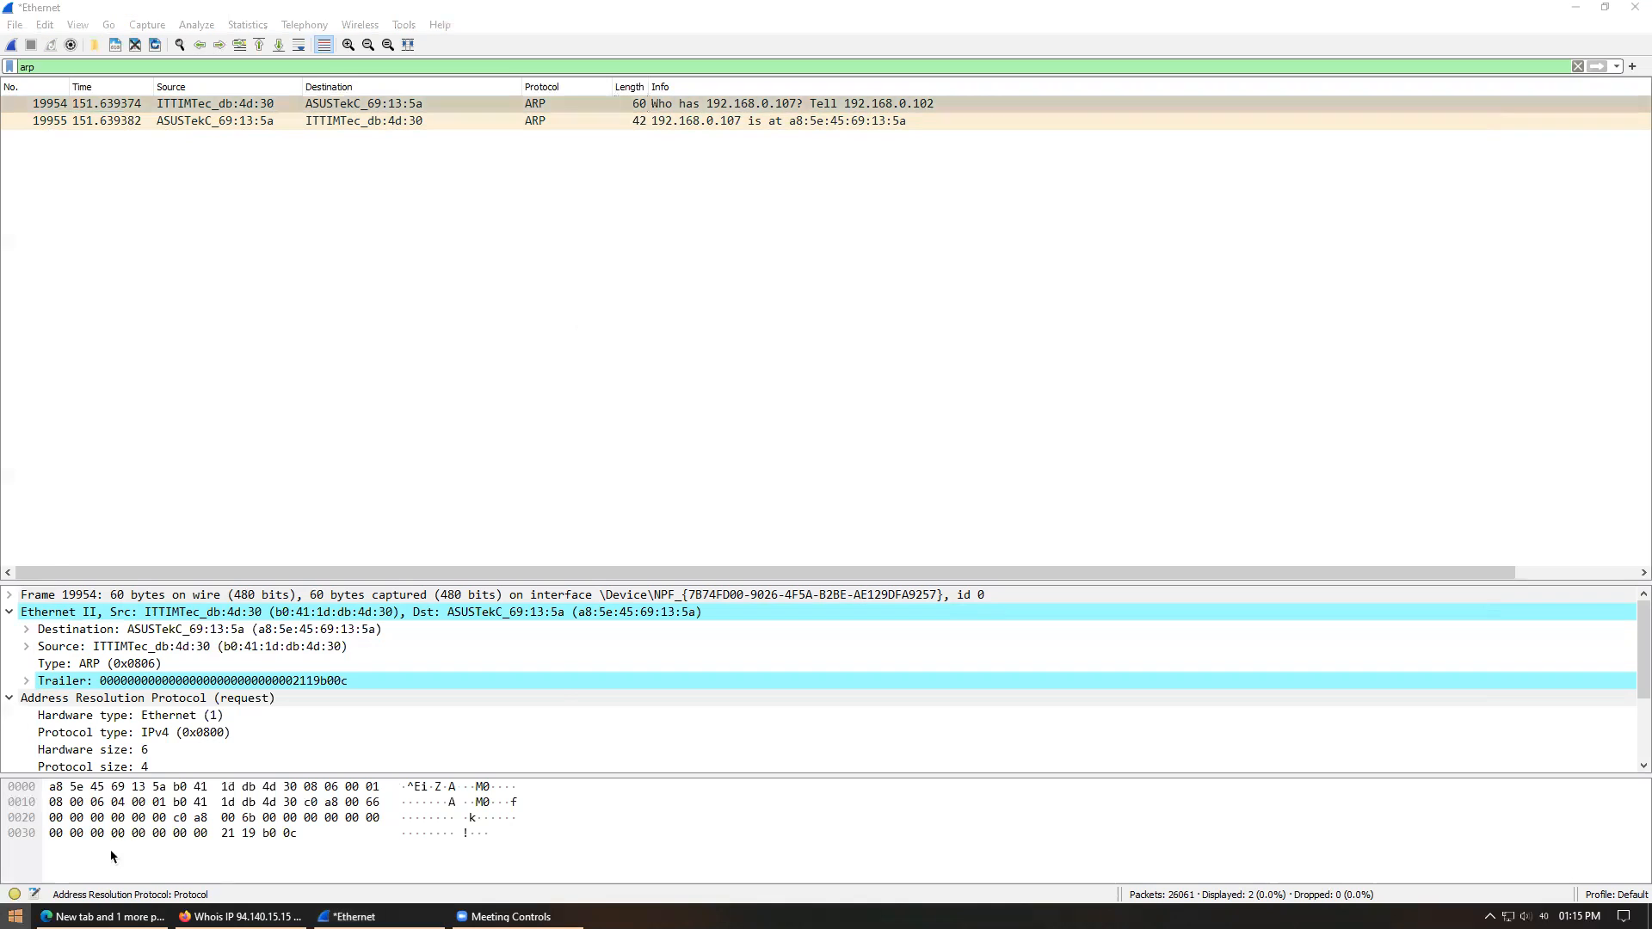
click(489, 144)
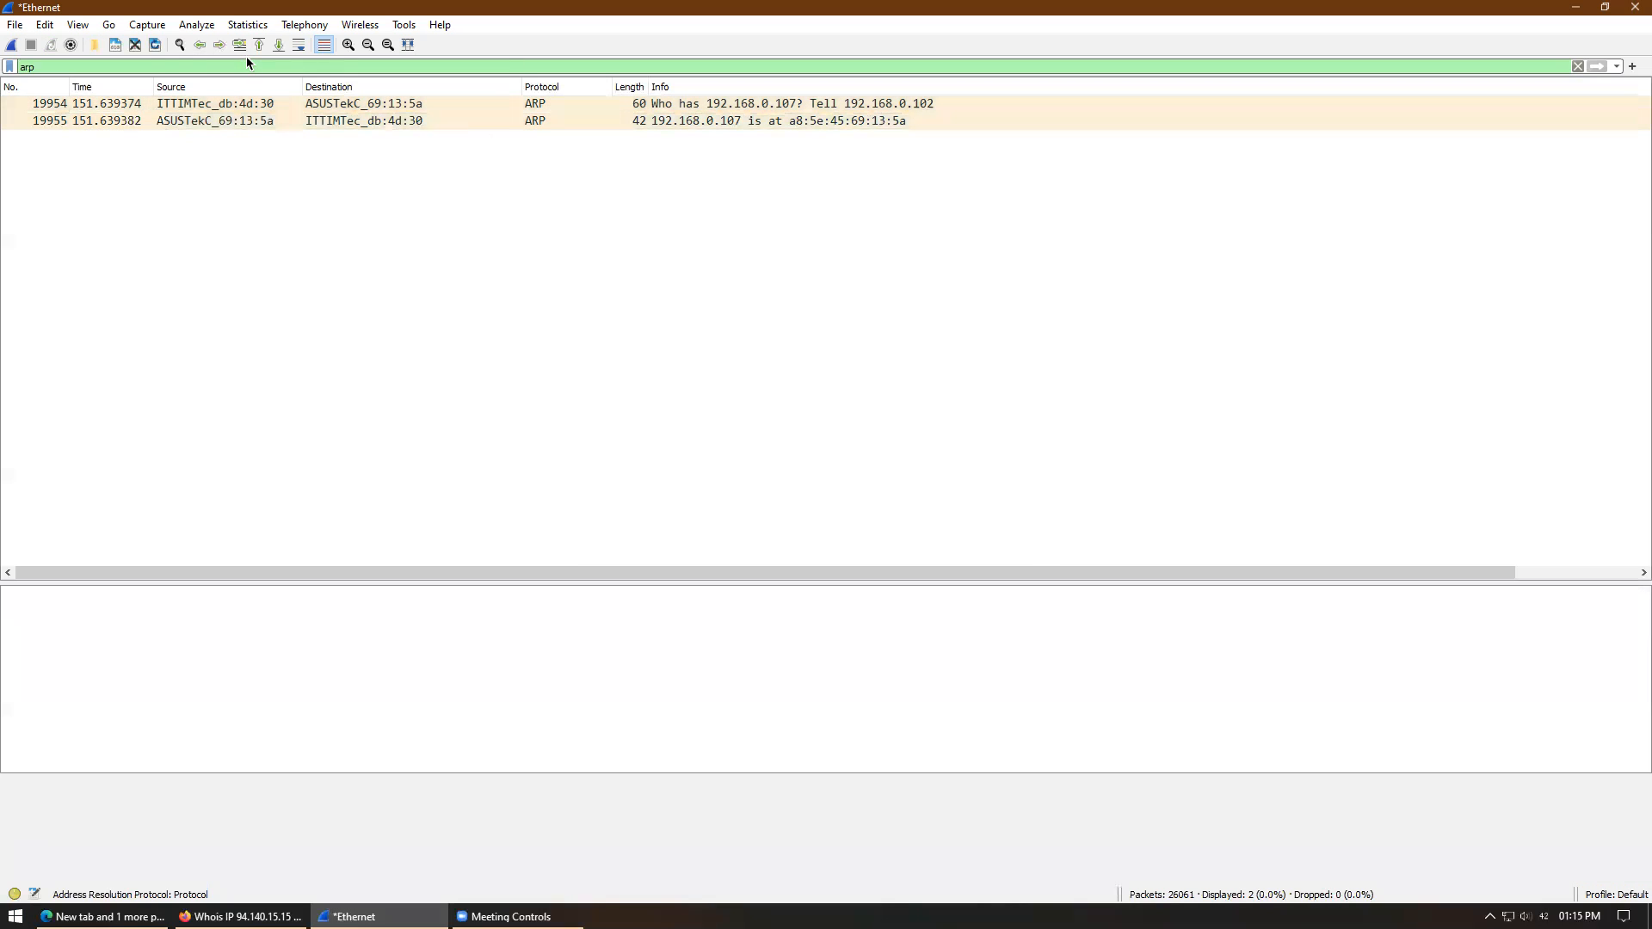
- Replace the arp display filter with http, leaving only the GET to 172.217.161.4 and its 301 reply
click(144, 61)
drag(144, 61, 14, 49)
text(http)
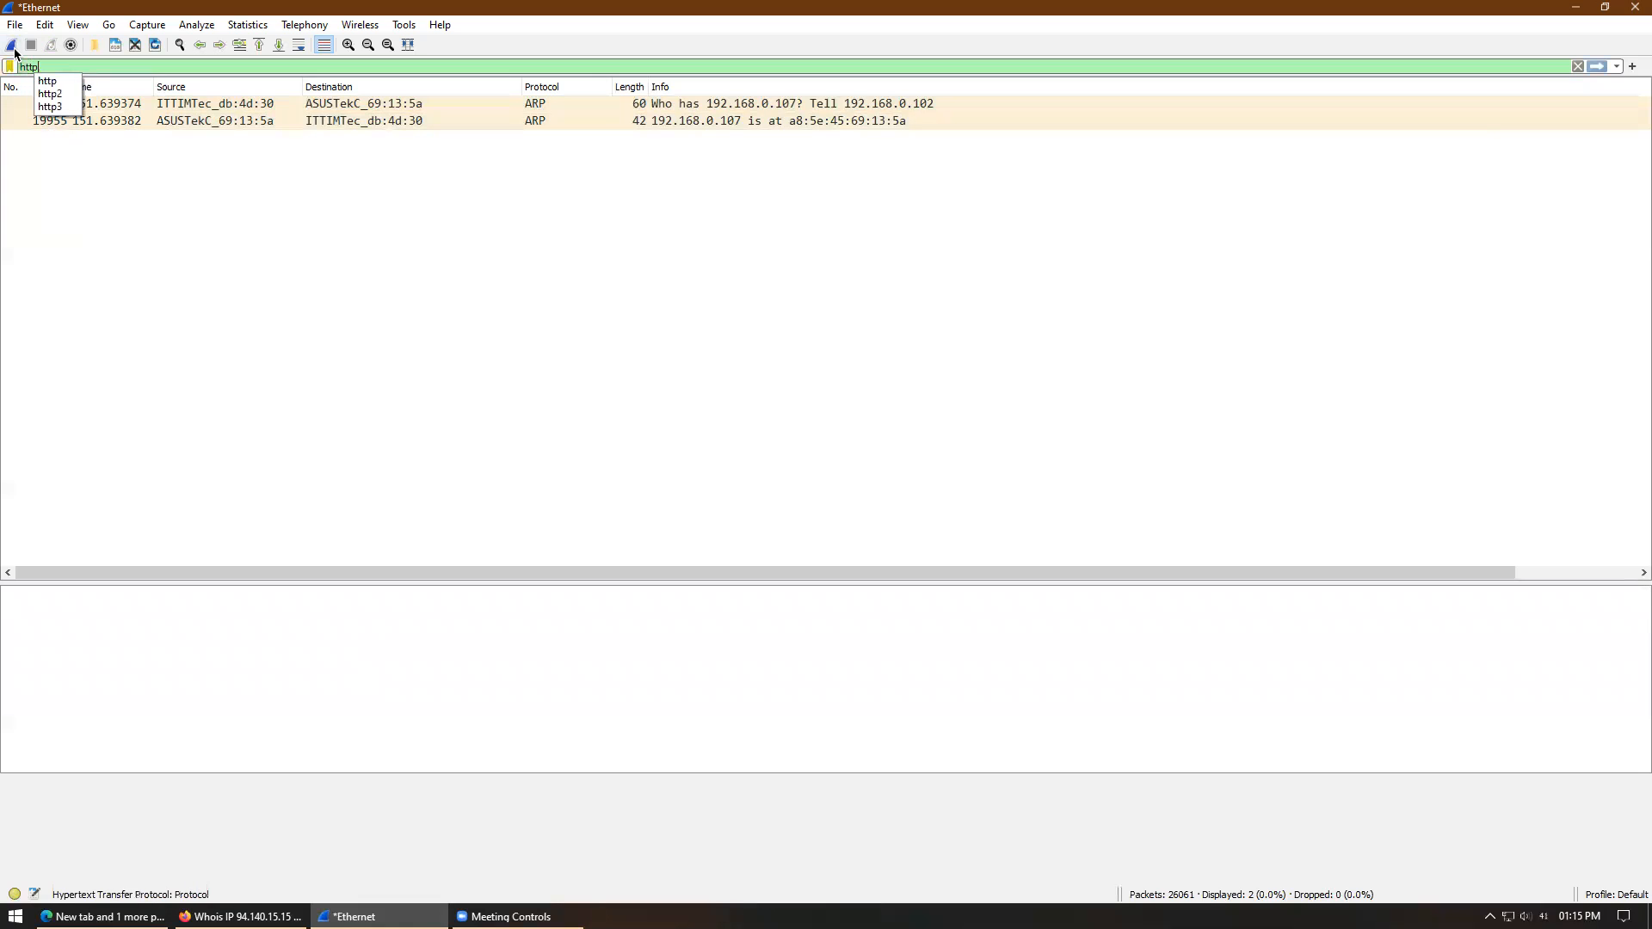
key(Return)
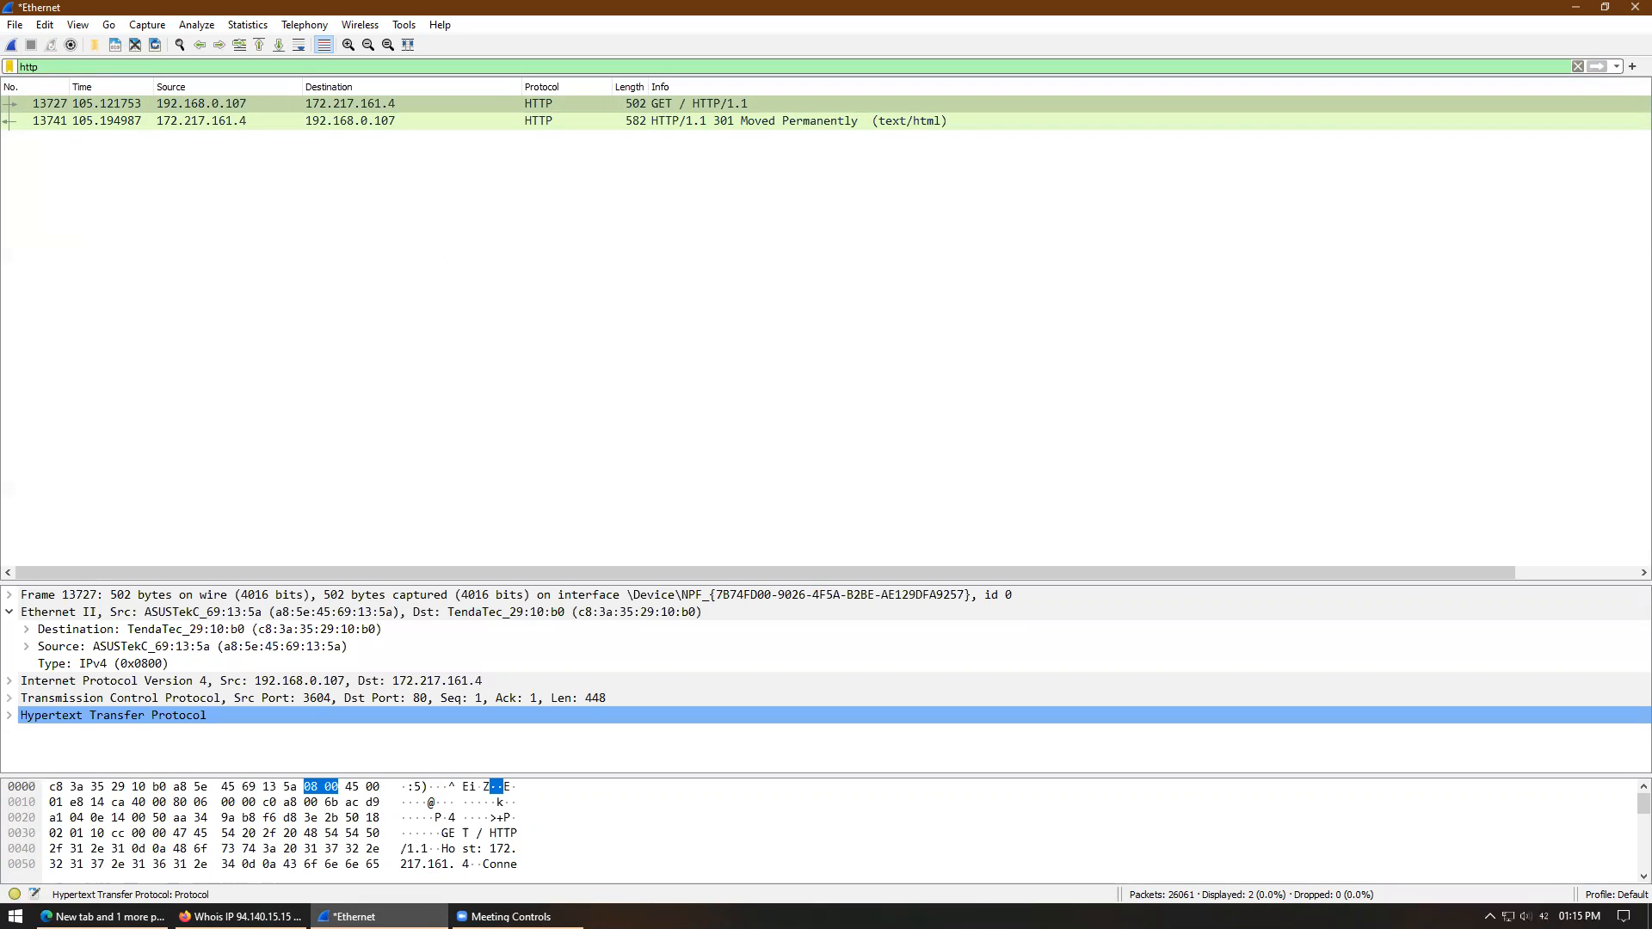
click(244, 916)
- Log in to the Tenda router admin at 192.168.0.50, then minimise Firefox
click(566, 55)
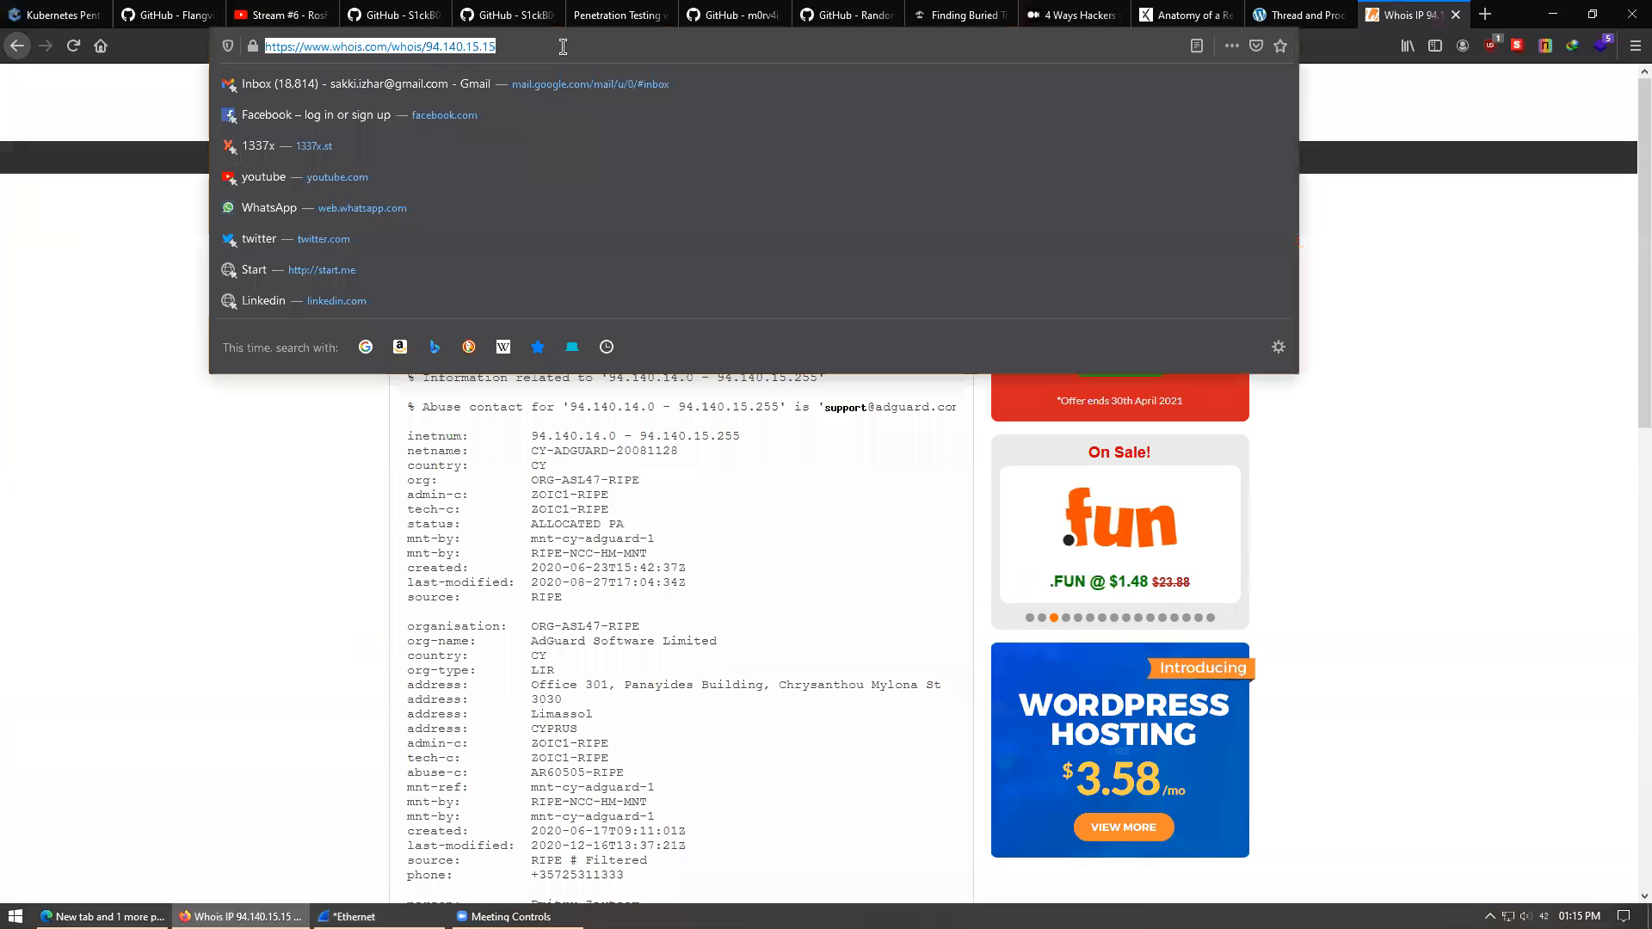
text(192.168.0.50/)
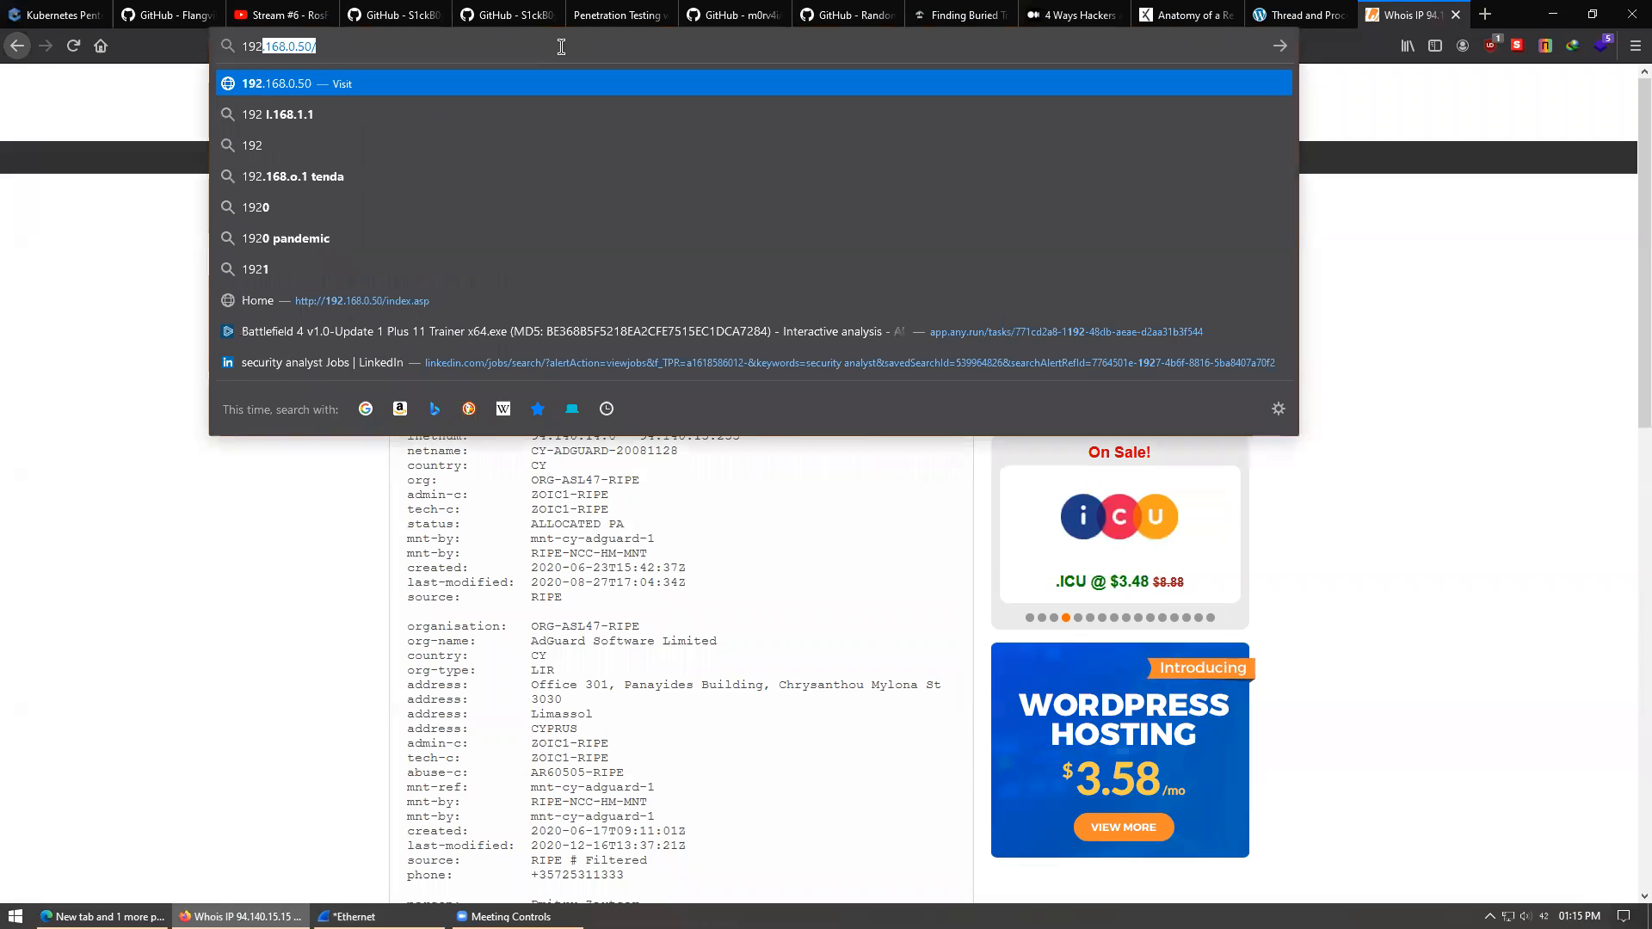
key(Return)
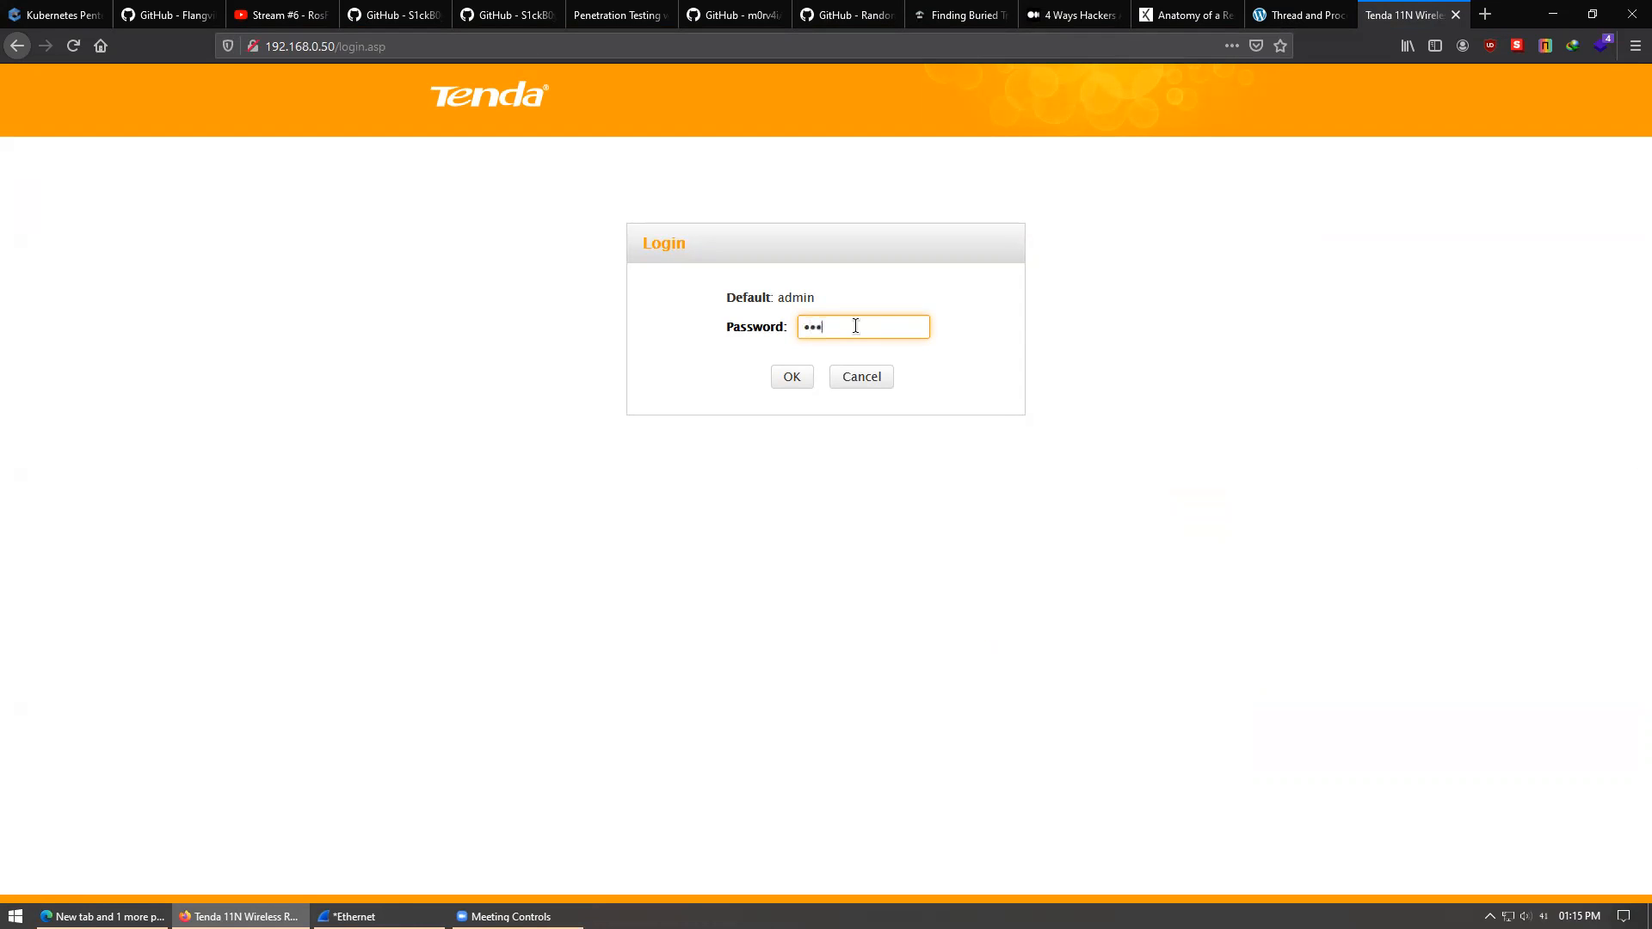
click(790, 376)
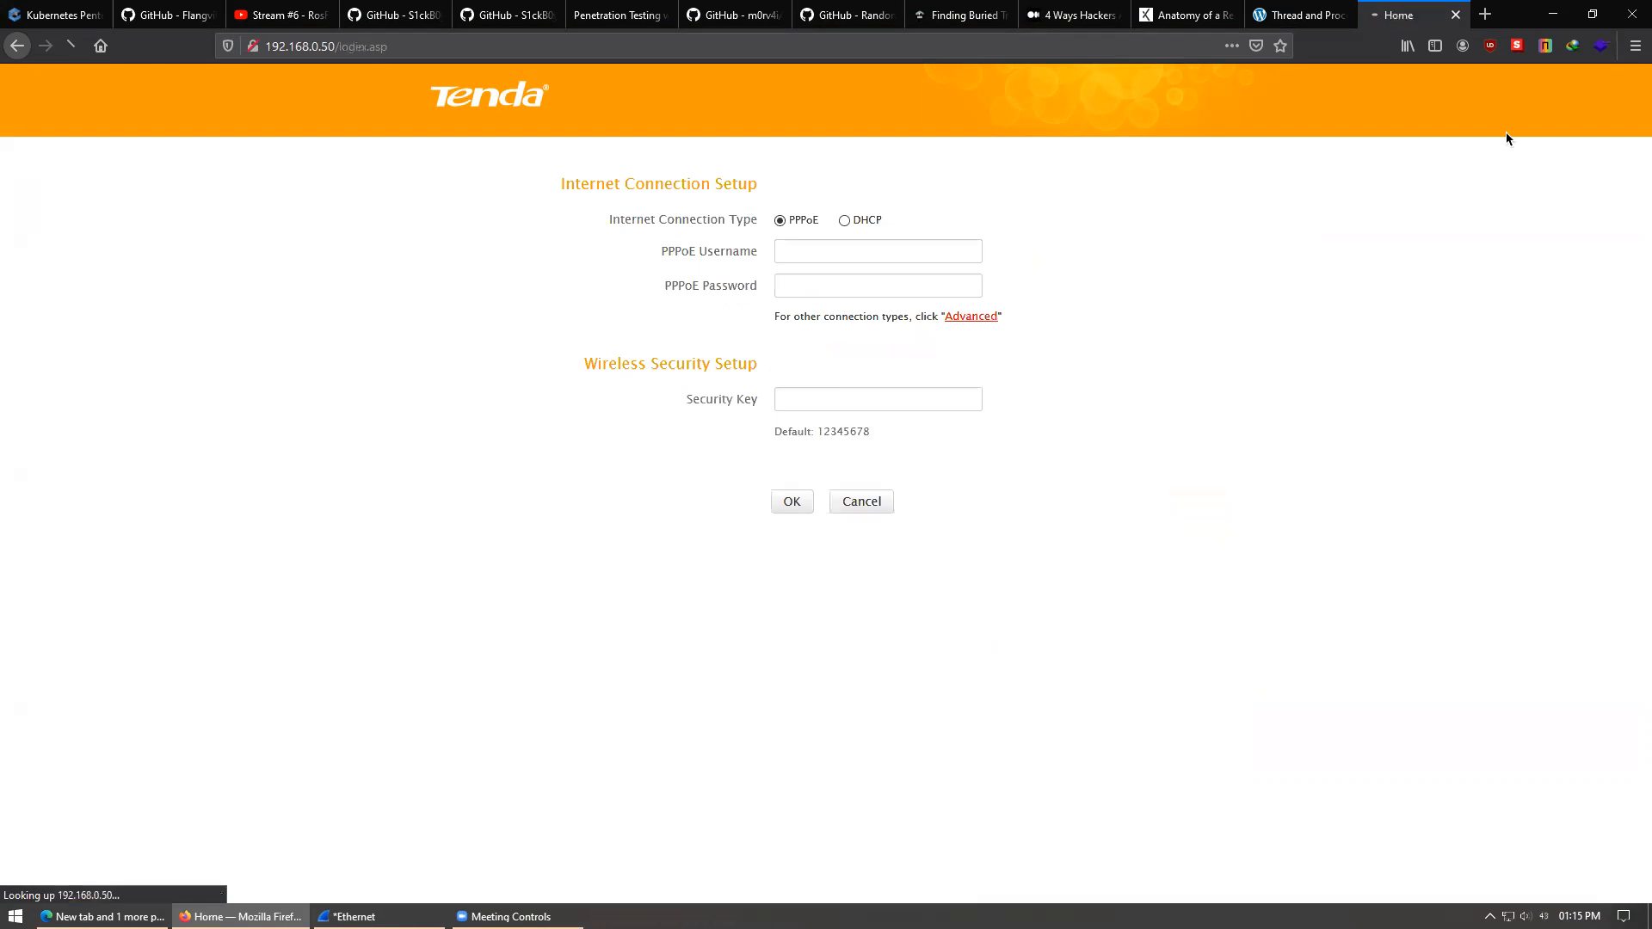
click(1568, 15)
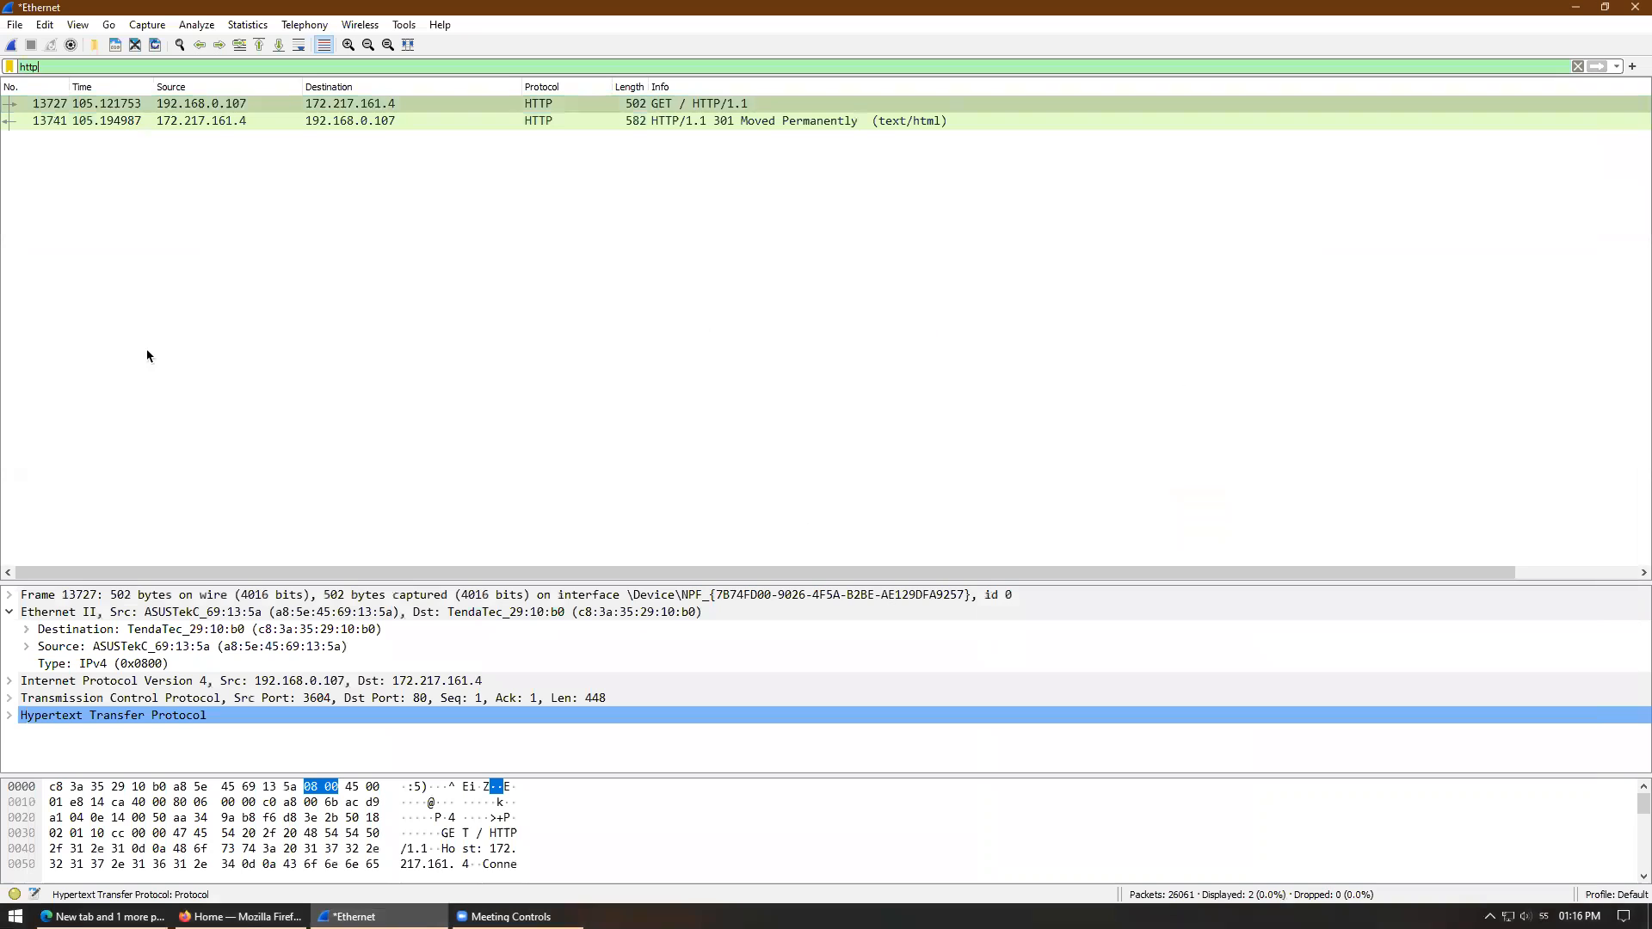
- Clear Firefox's stored cookies and site data for the router page at 192.168.0.50
click(110, 328)
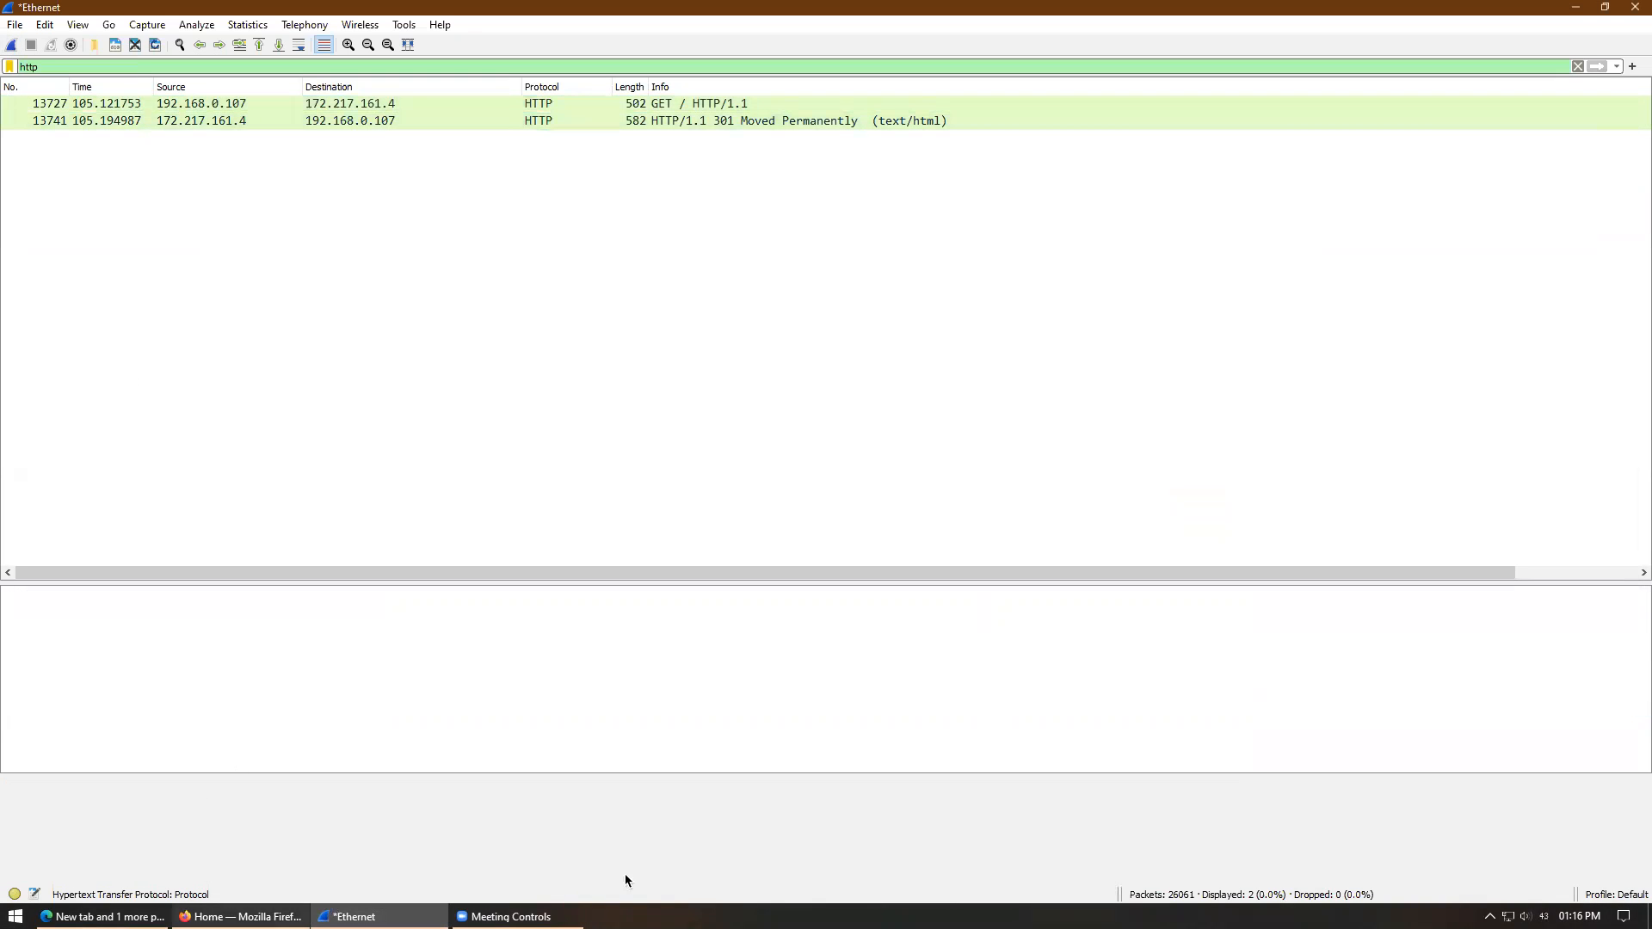
click(121, 916)
click(241, 916)
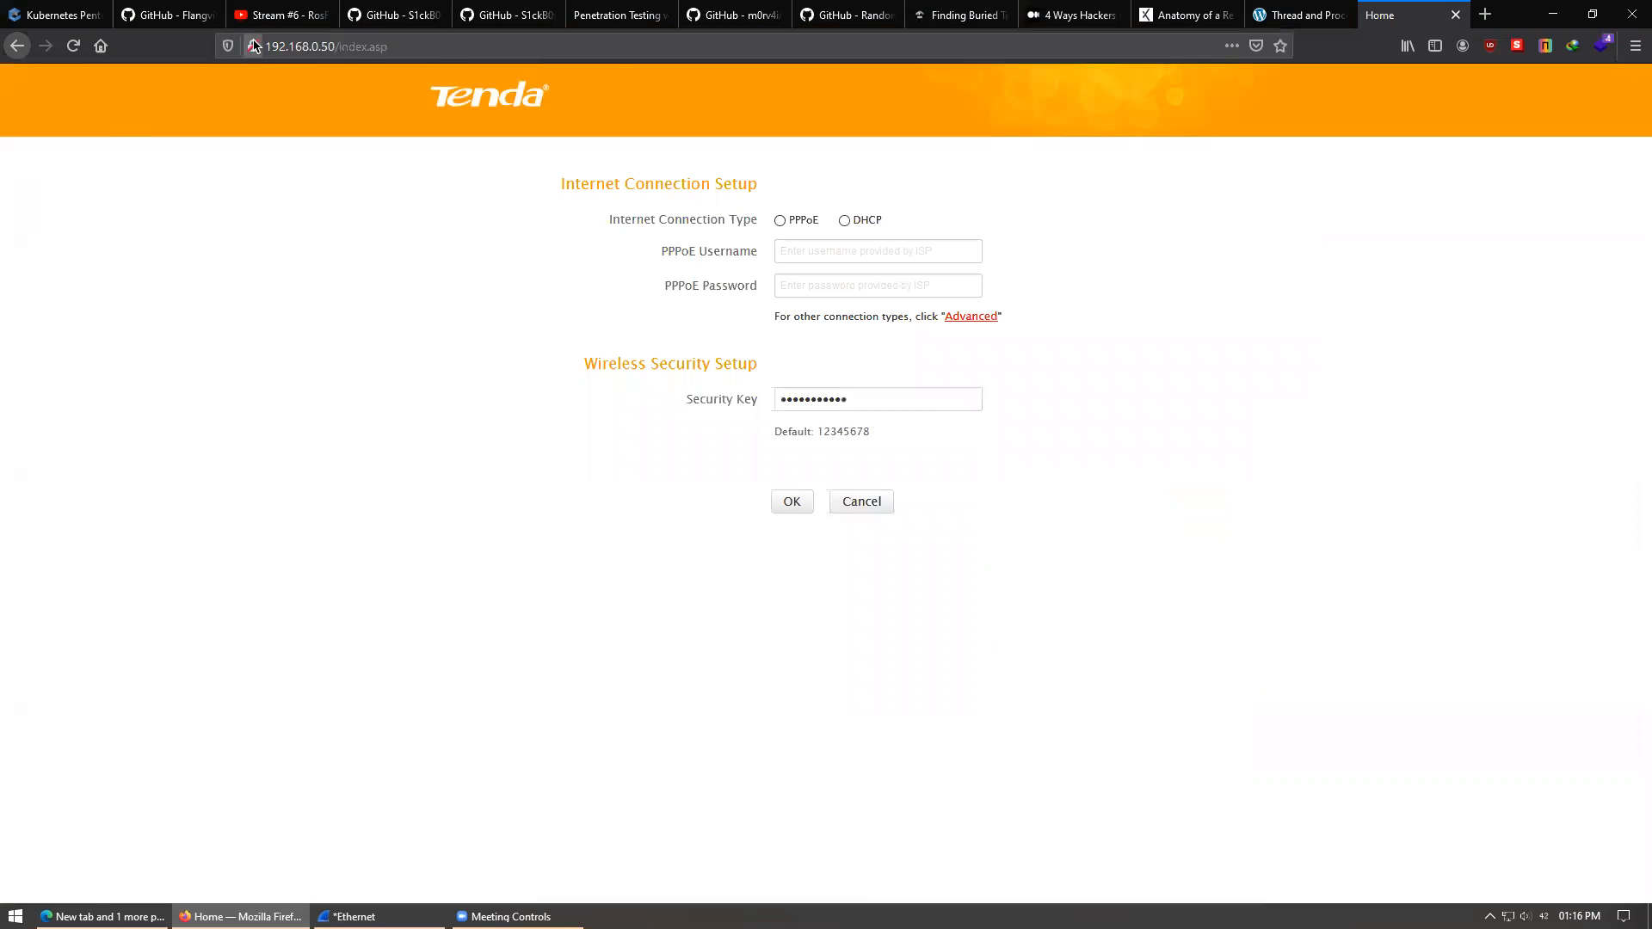
click(254, 45)
click(517, 171)
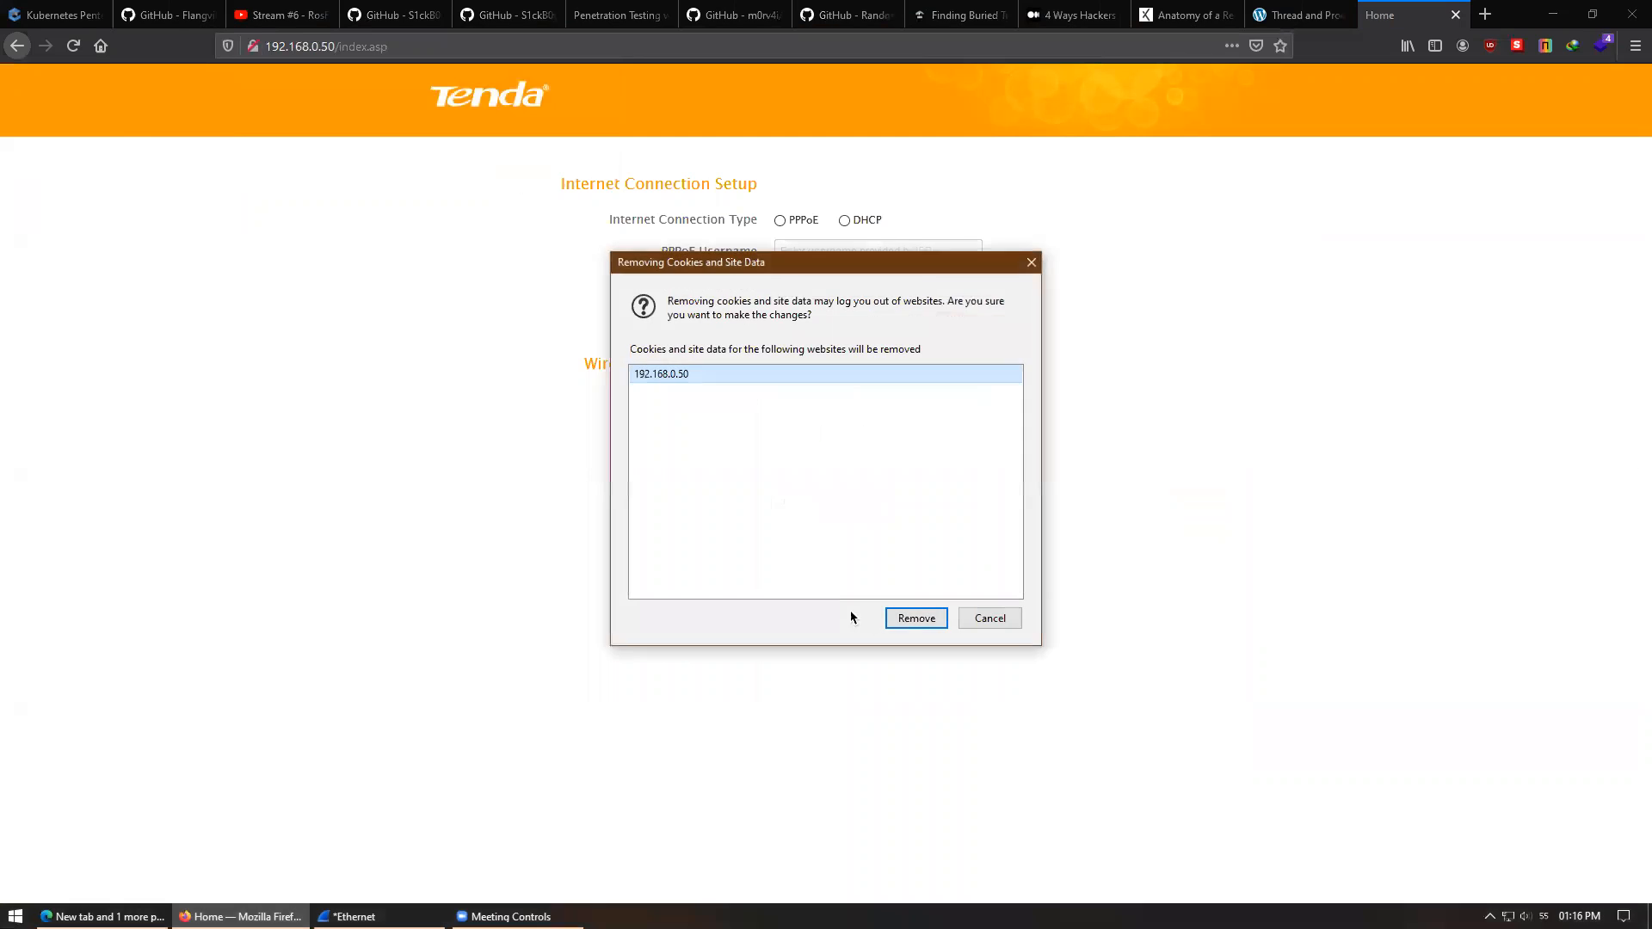
click(905, 619)
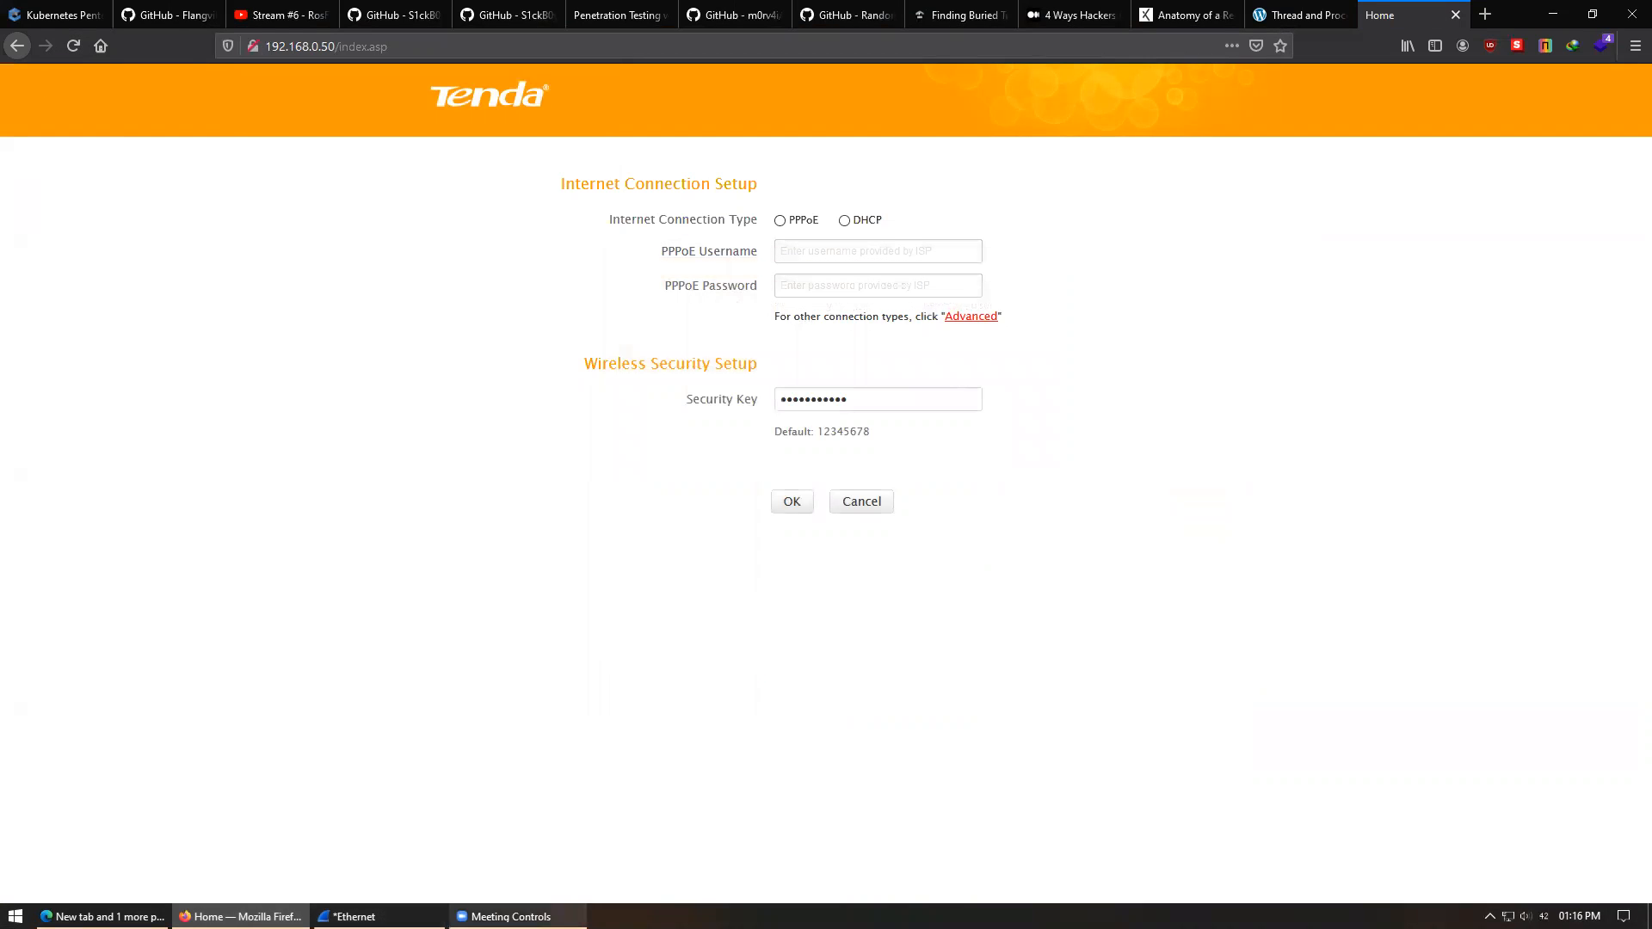
click(347, 916)
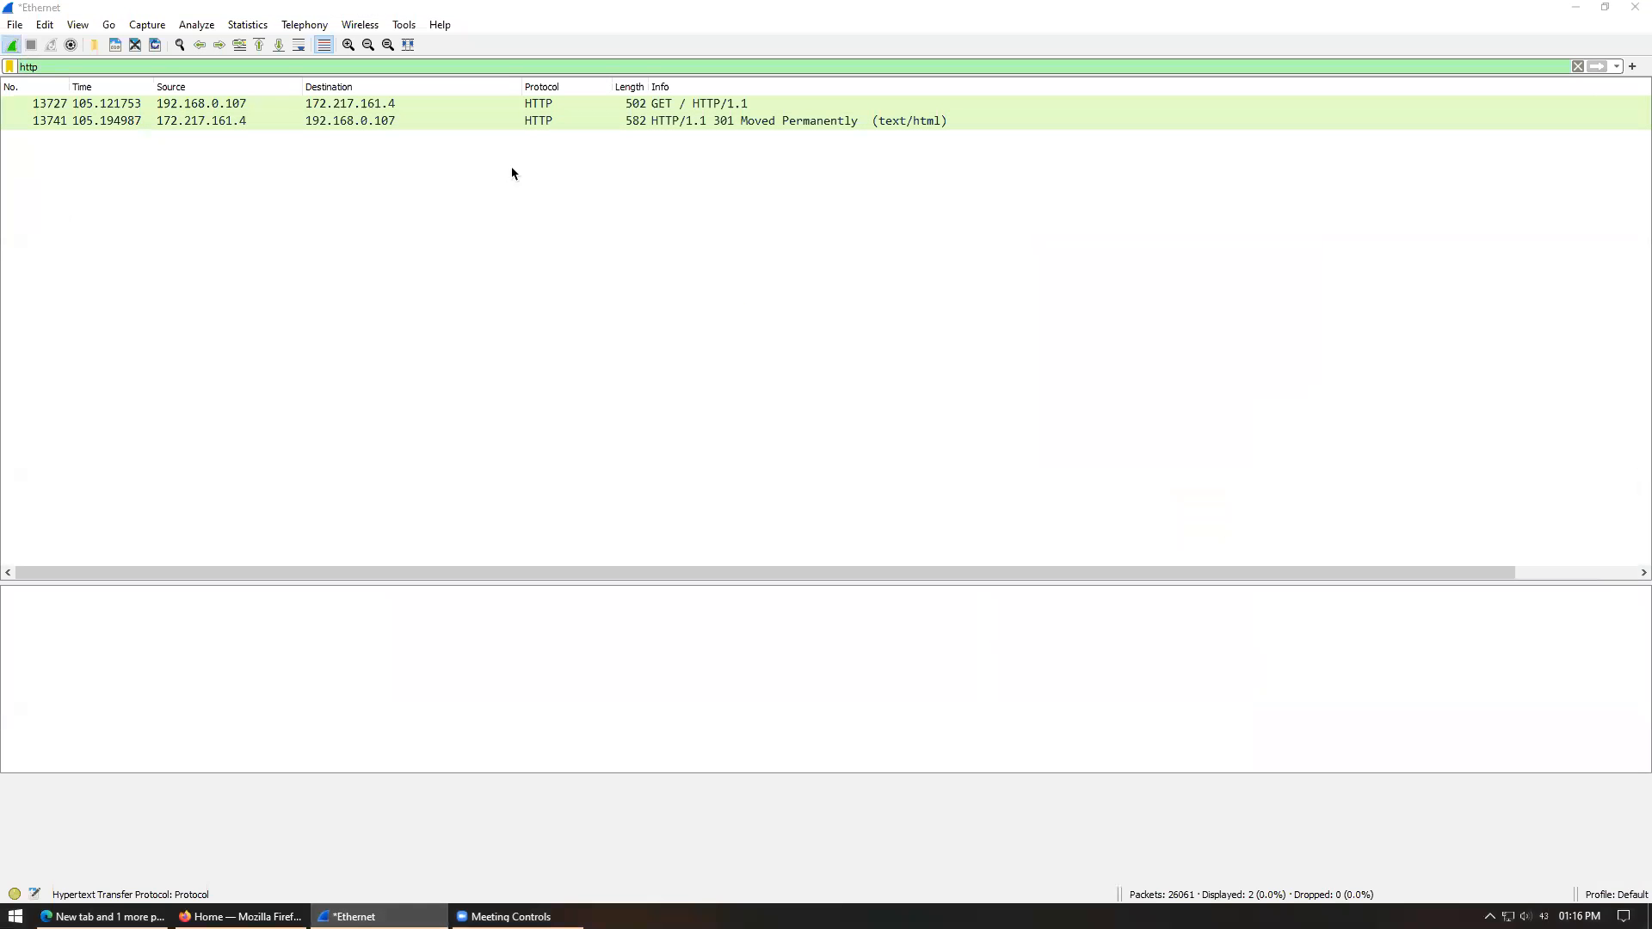
- Start a fresh capture without saving the old one, and reload the Tenda router page to its login prompt
key(ctrl+e)
click(878, 479)
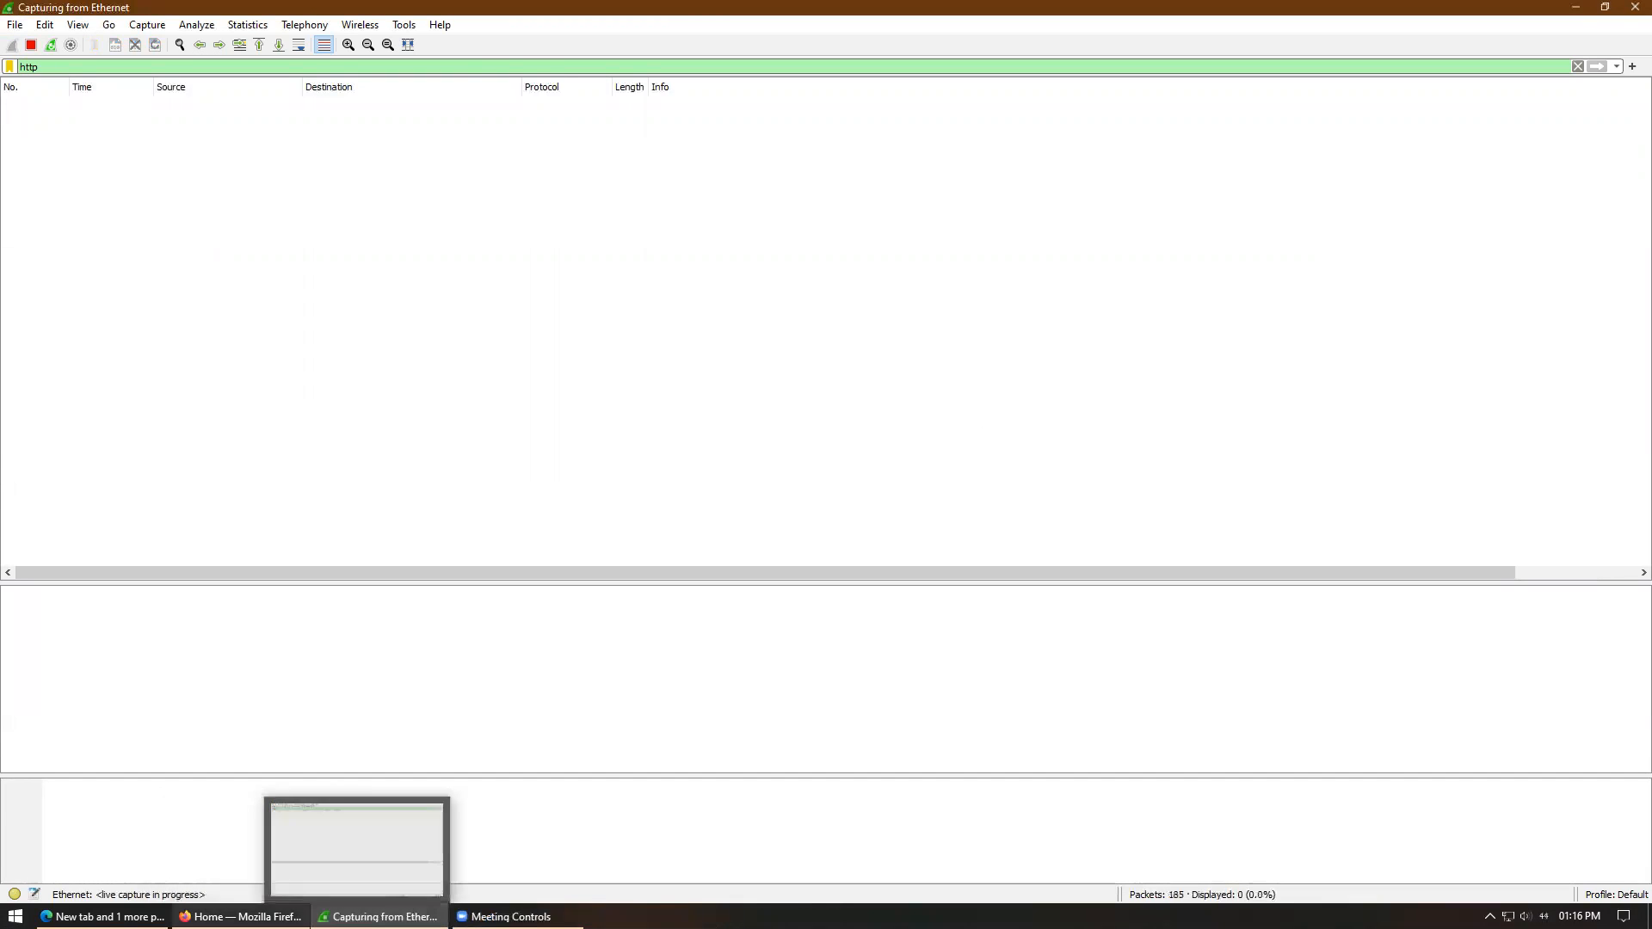
click(240, 917)
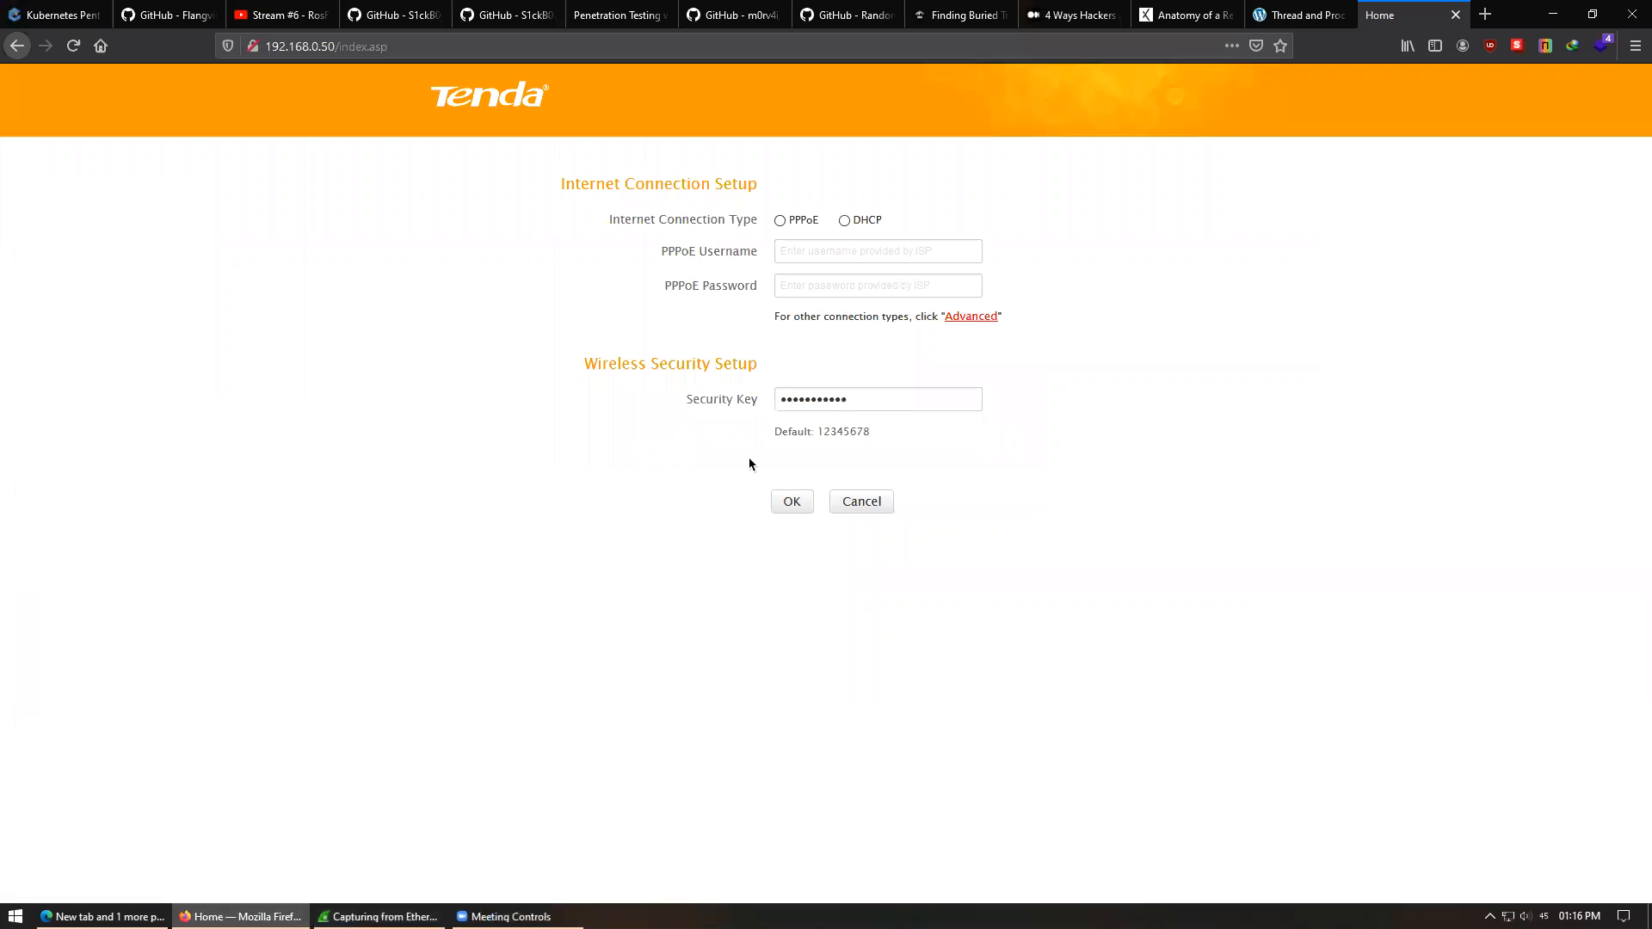
click(74, 48)
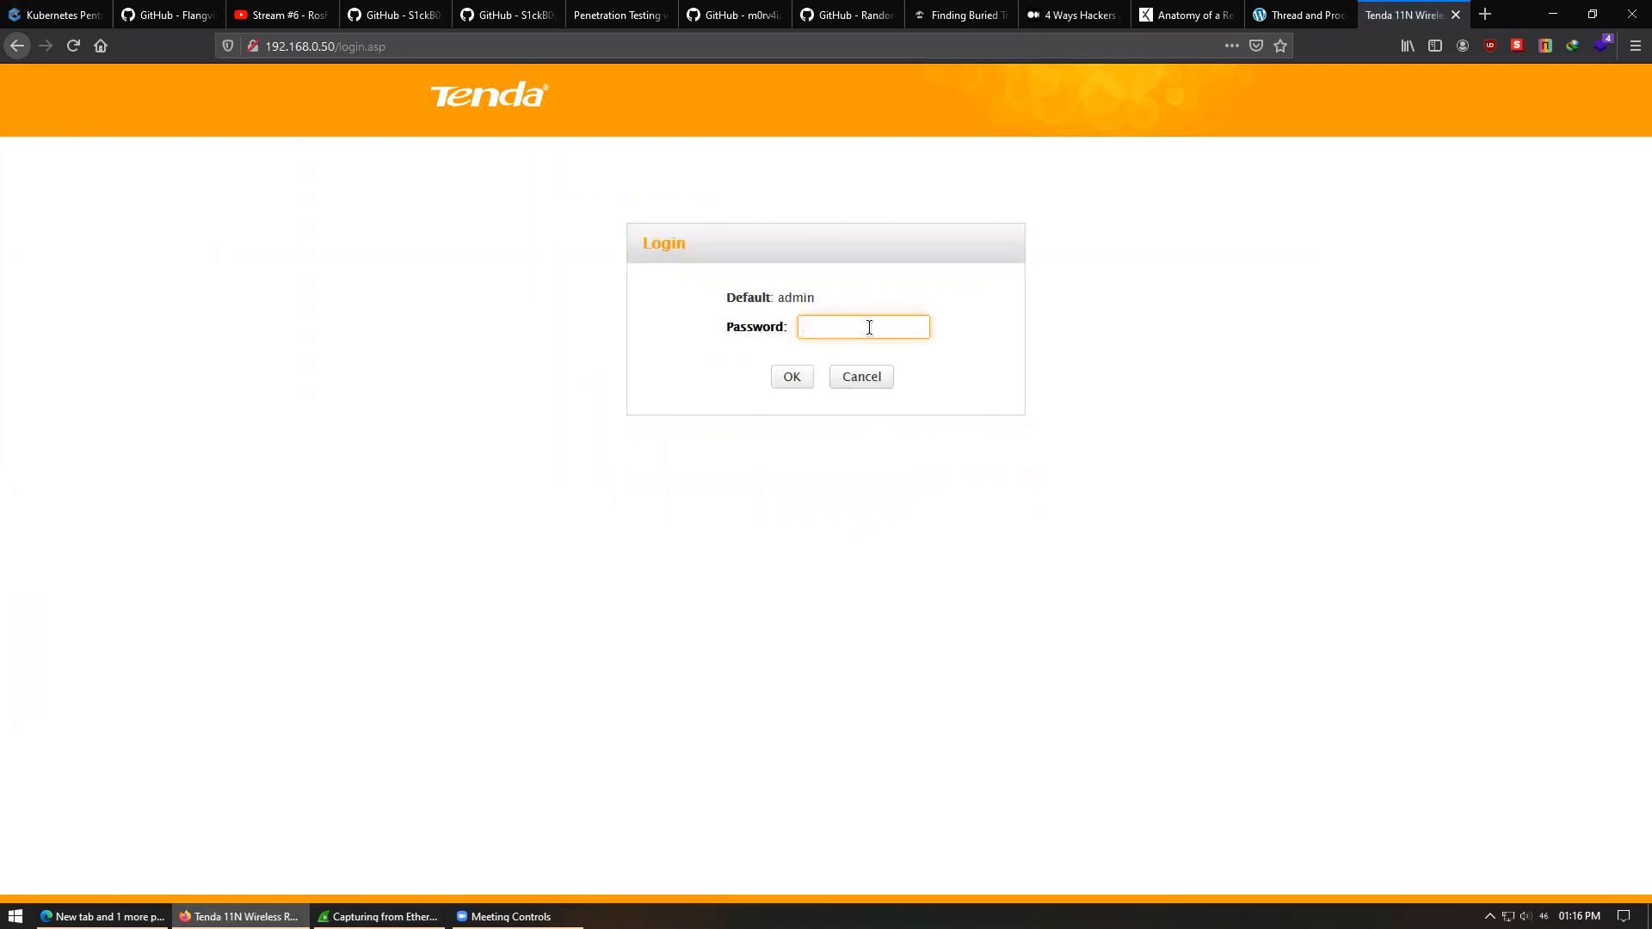
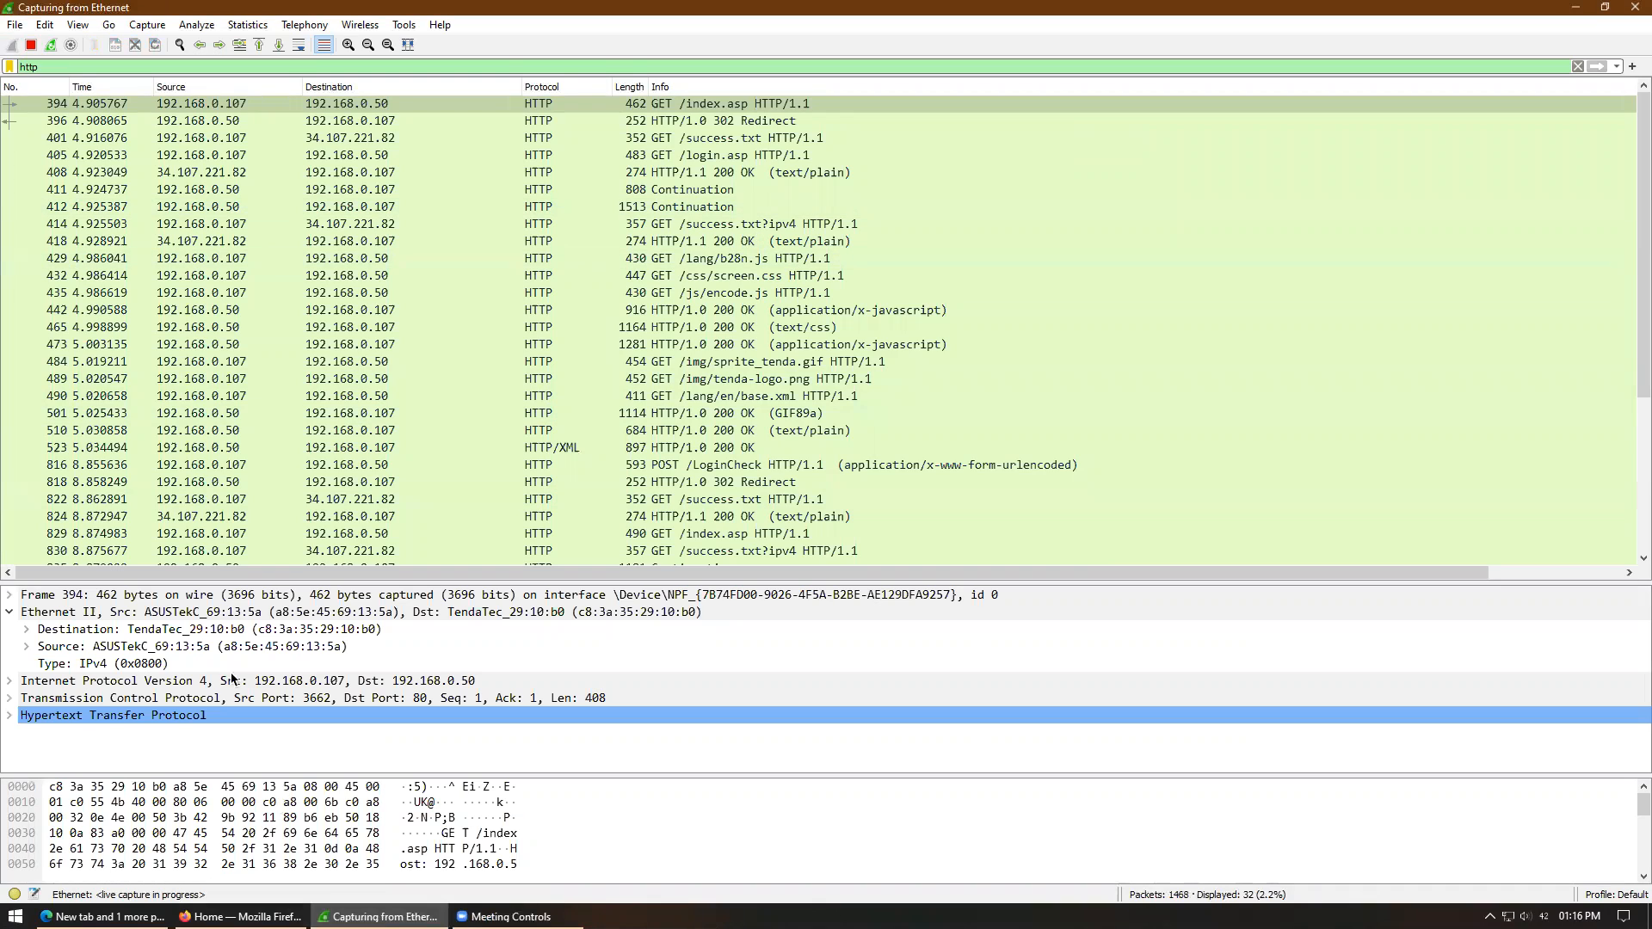
- Stop the capture and step through packets 396 (302 redirect), 401, 412, 414 and 418
click(33, 46)
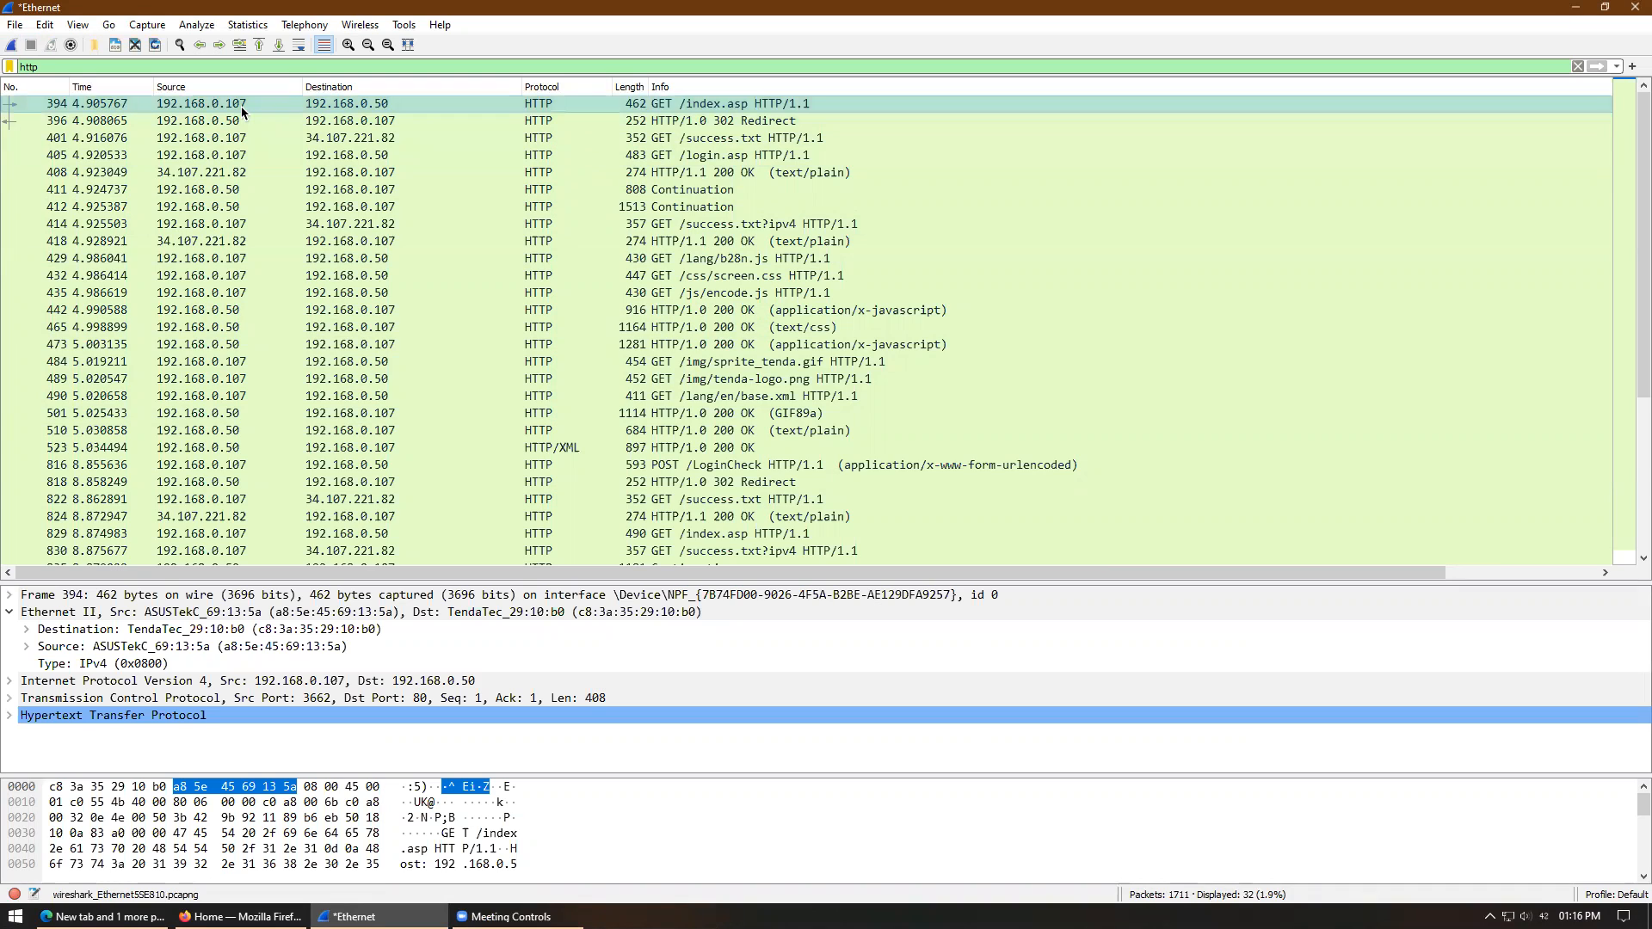
click(780, 122)
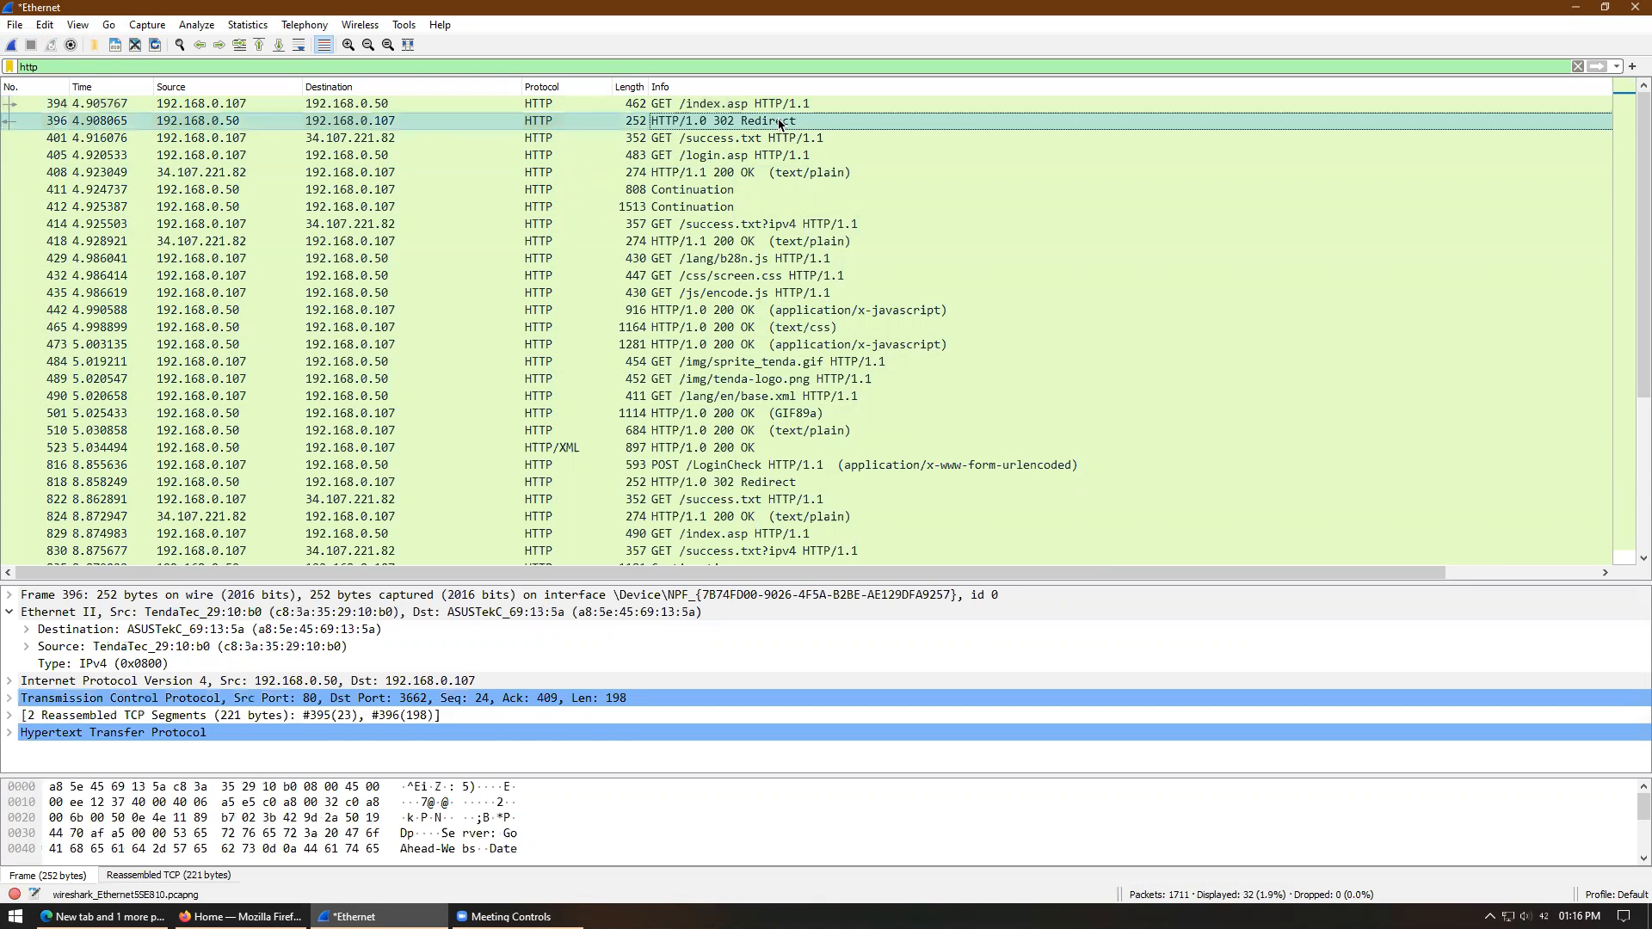
click(783, 139)
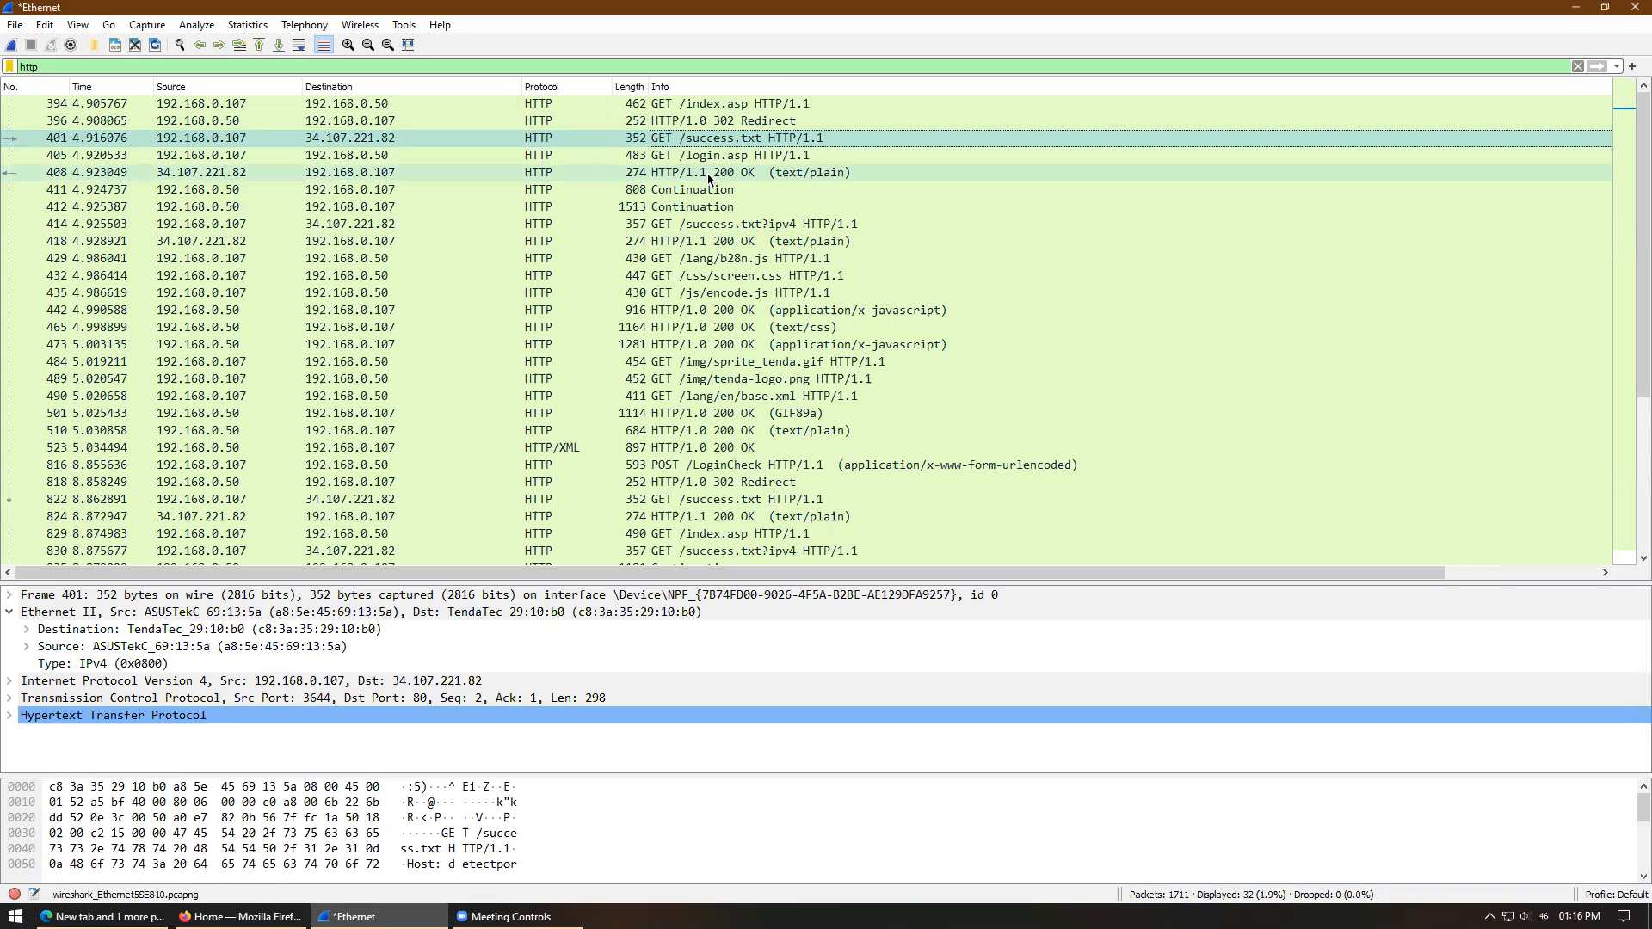
click(695, 205)
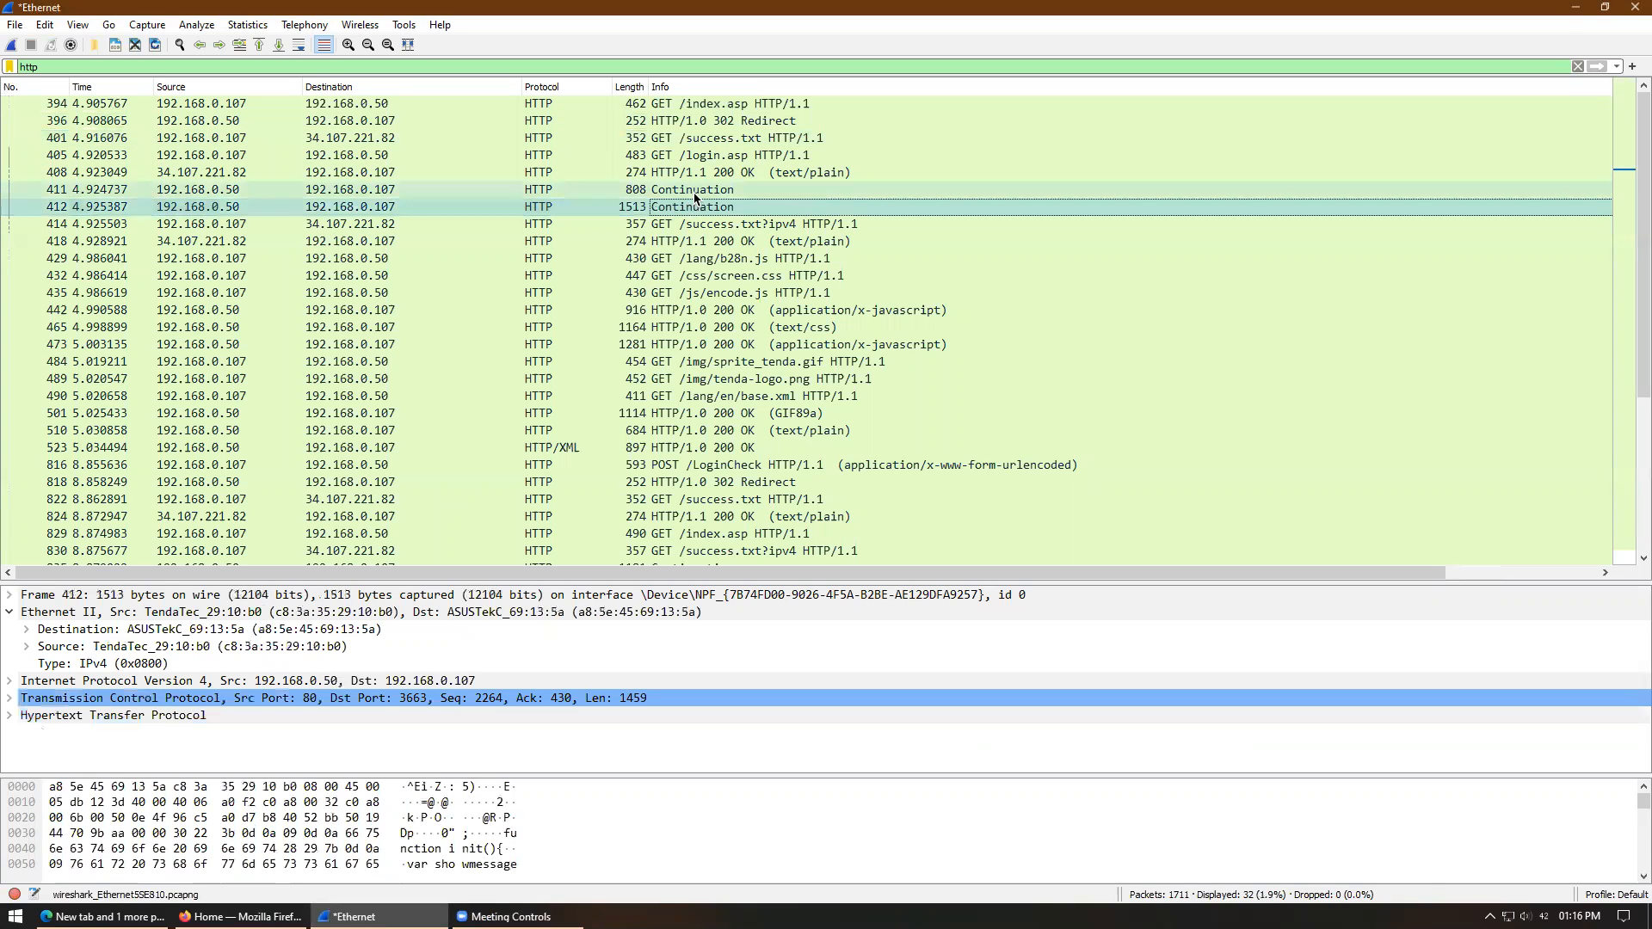
click(698, 226)
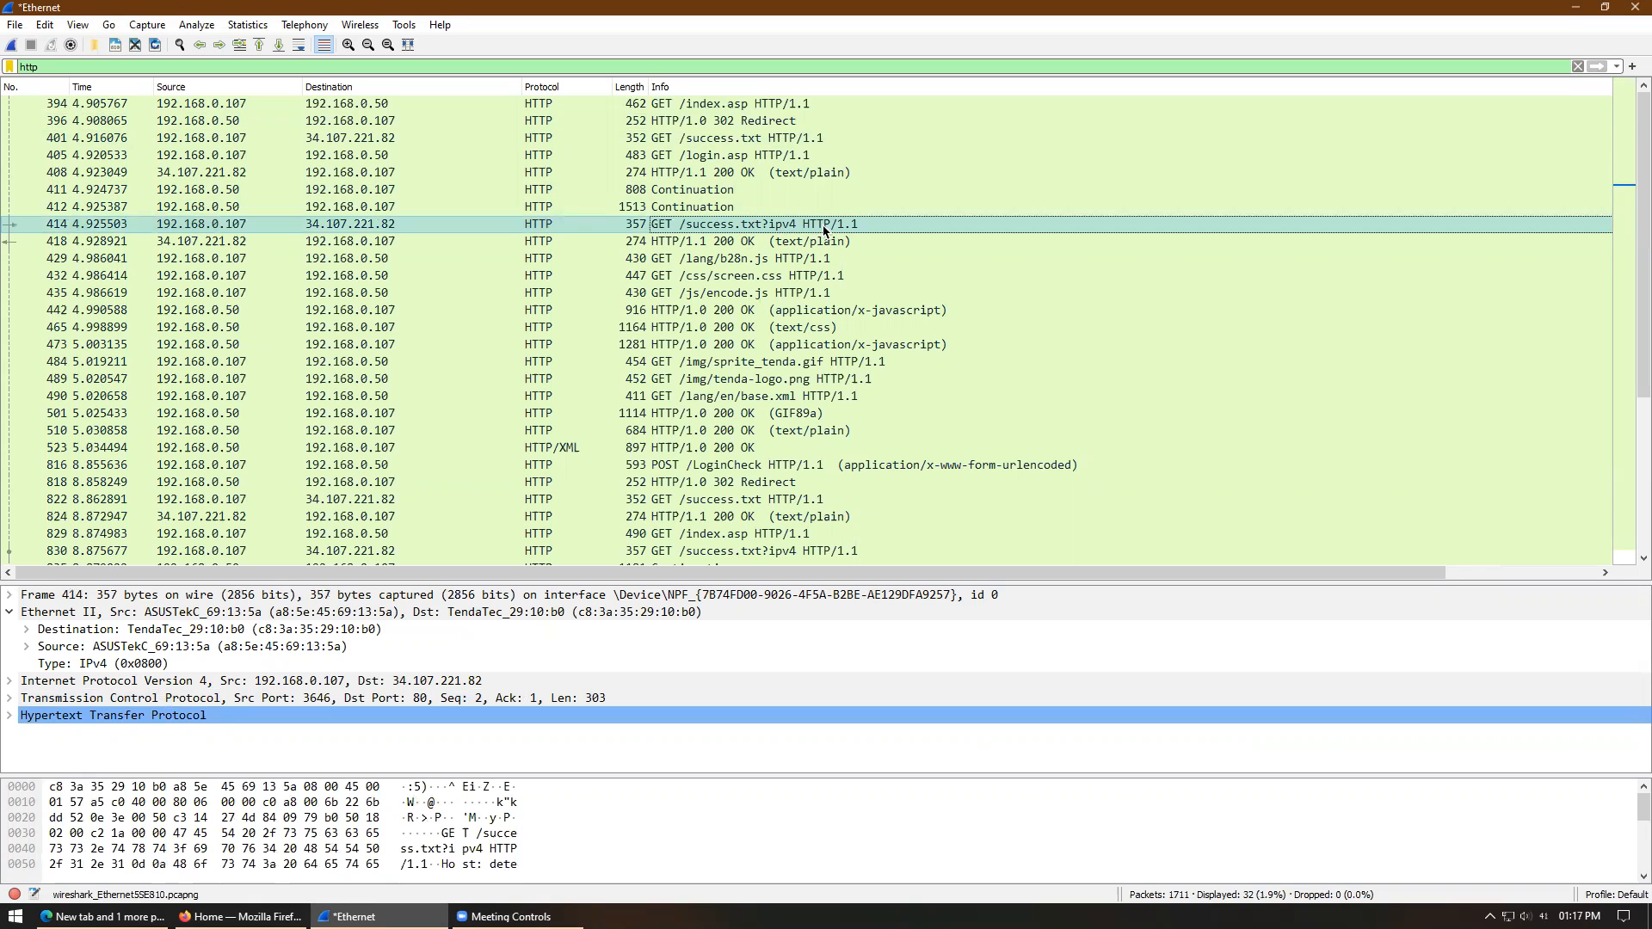
click(793, 242)
- Open packet 414 (GET /success.txt?ipv4) in its own window, copy its full request URI, then close it
double_click(787, 225)
click(186, 260)
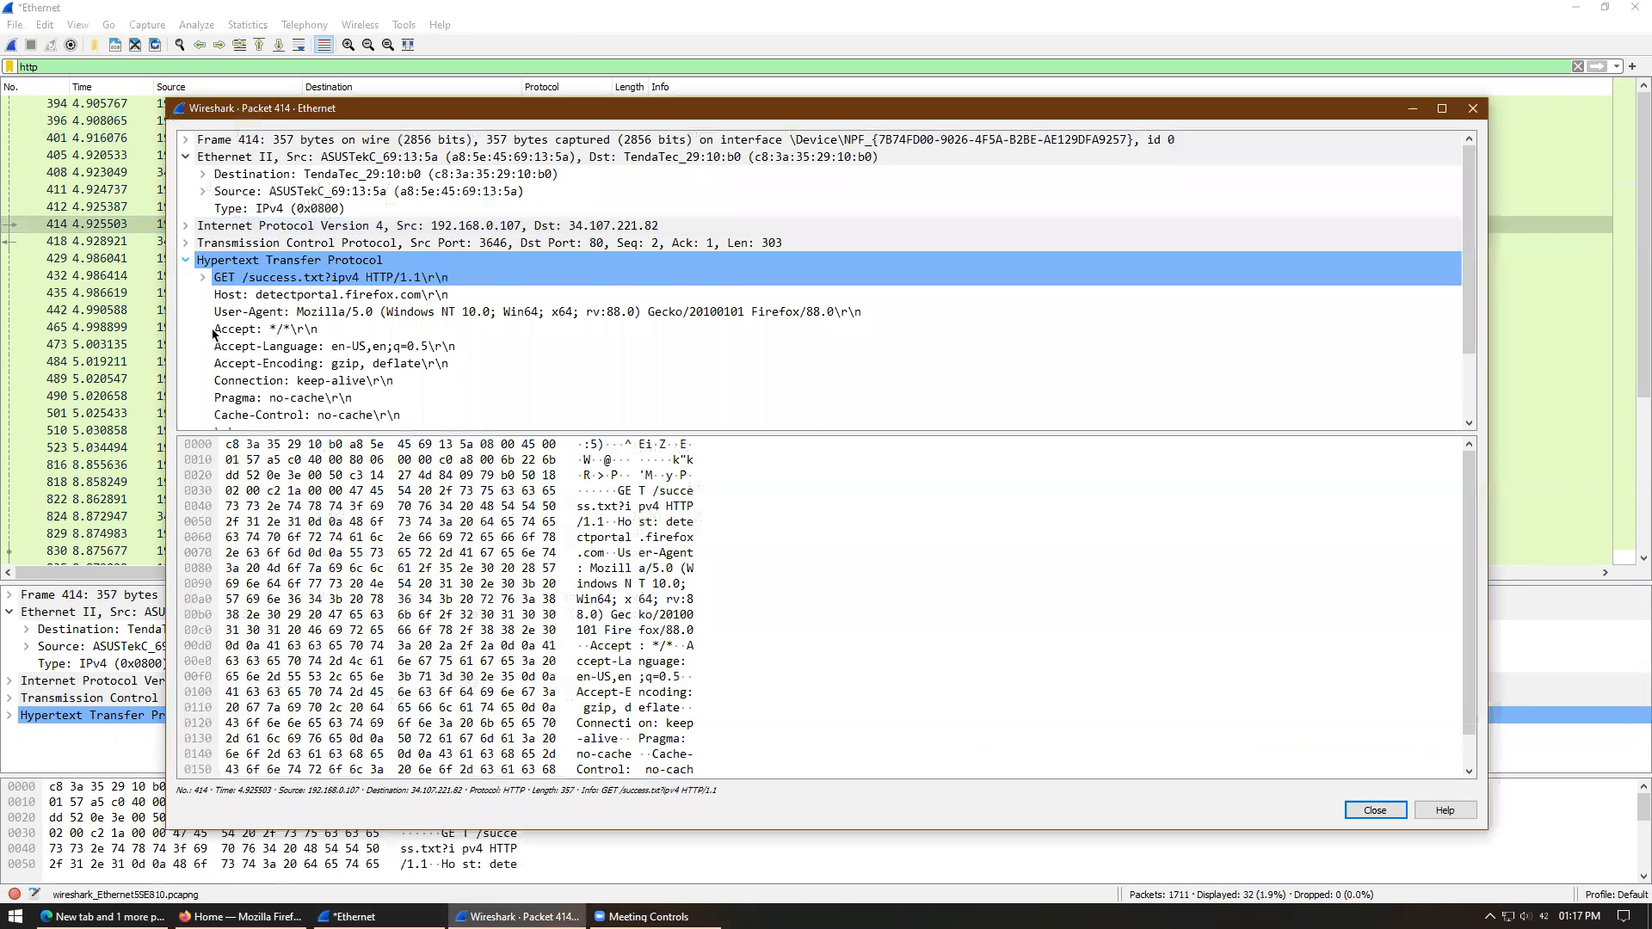
scroll(1472, 307, down, 2)
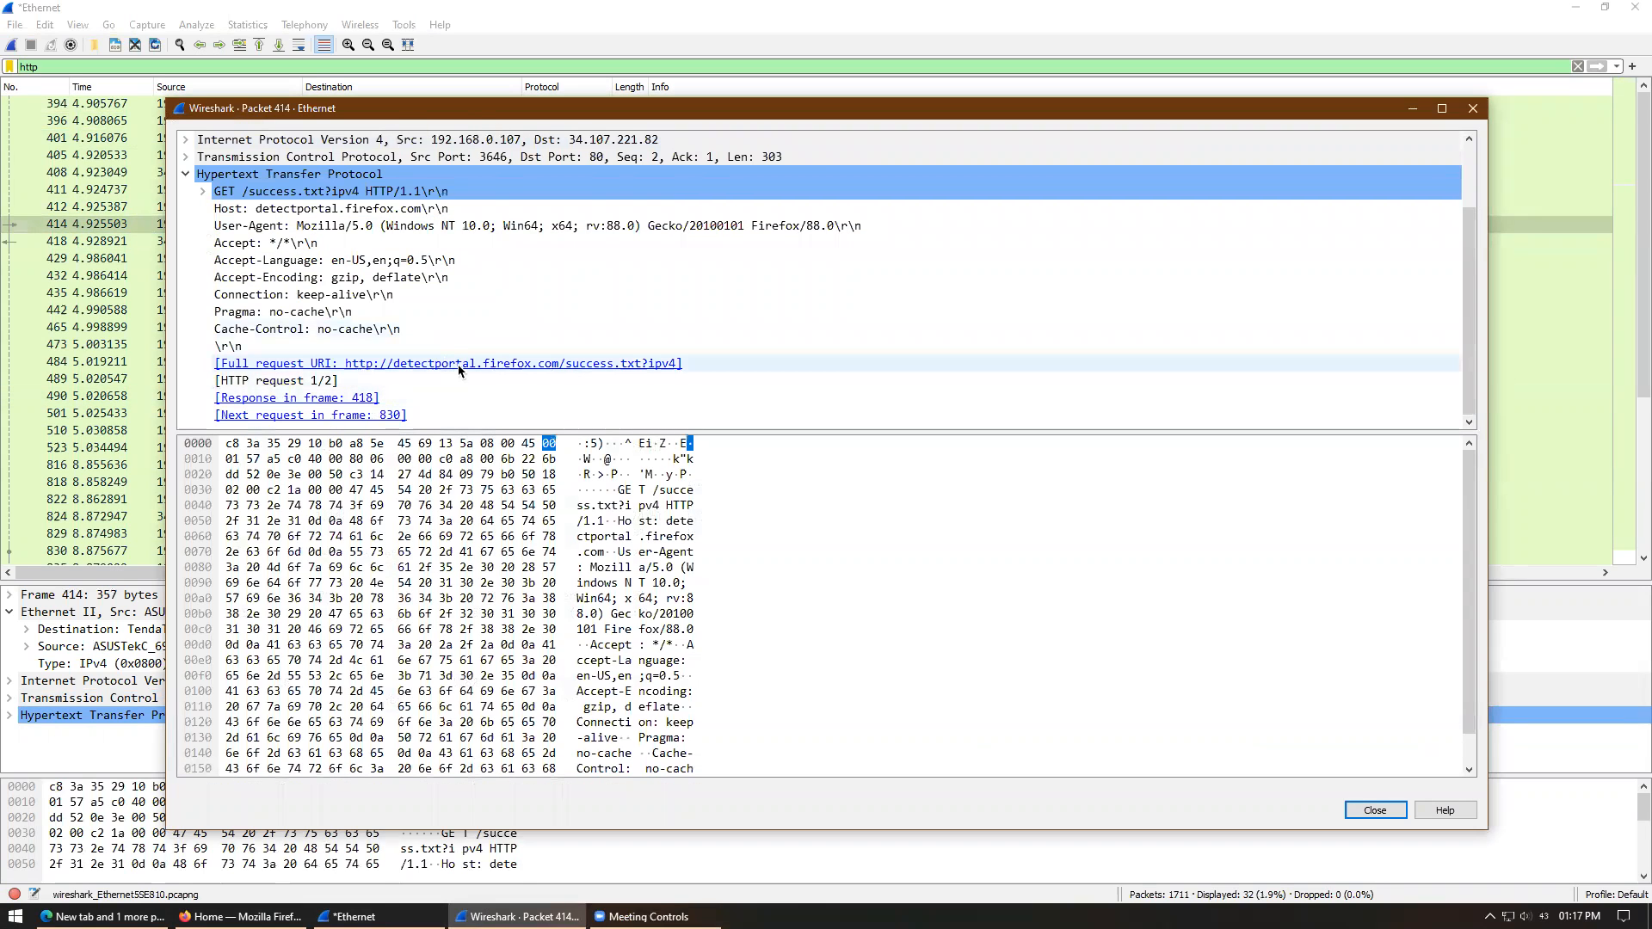
click(626, 364)
right_click(627, 364)
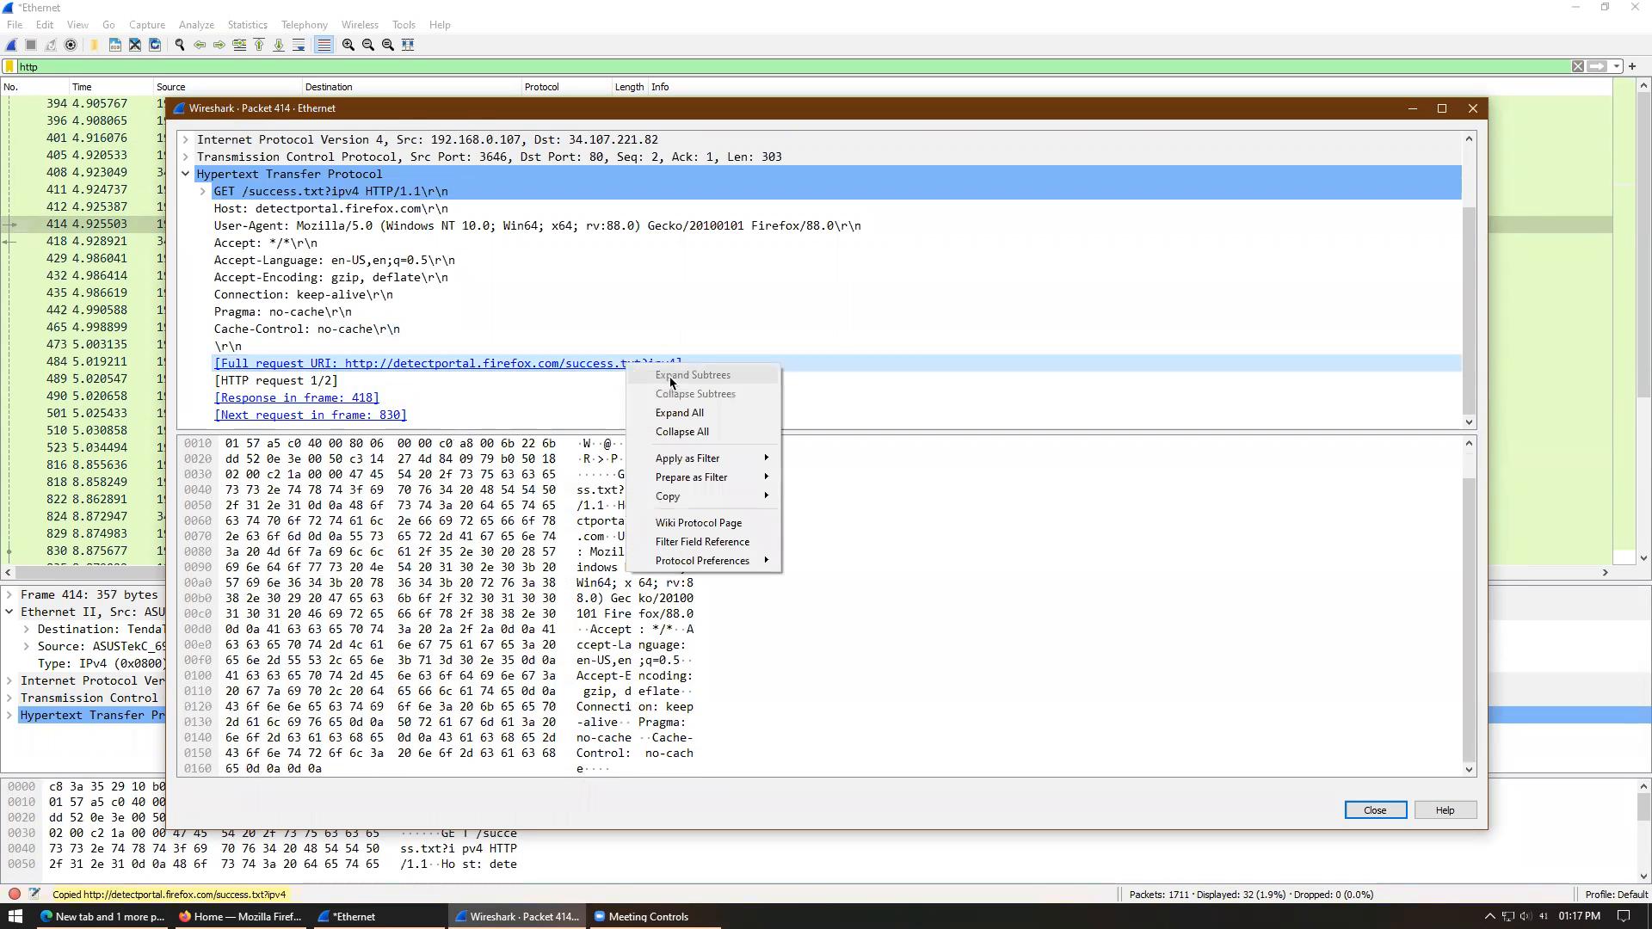
click(448, 368)
right_click(395, 362)
click(991, 430)
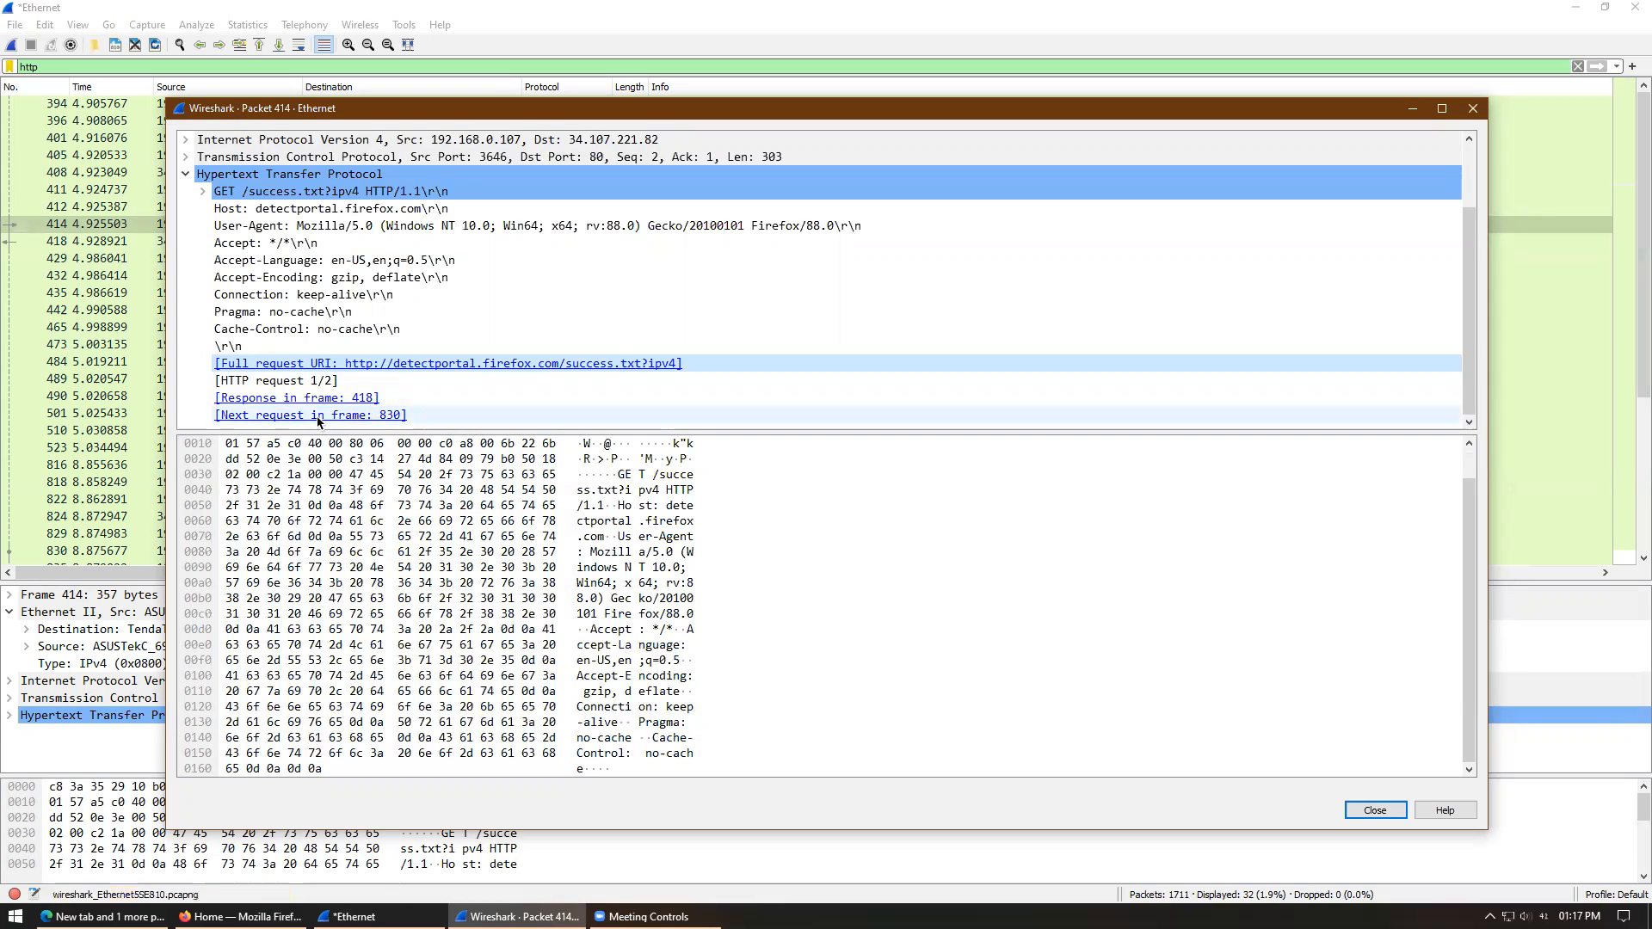
drag(770, 432, 777, 498)
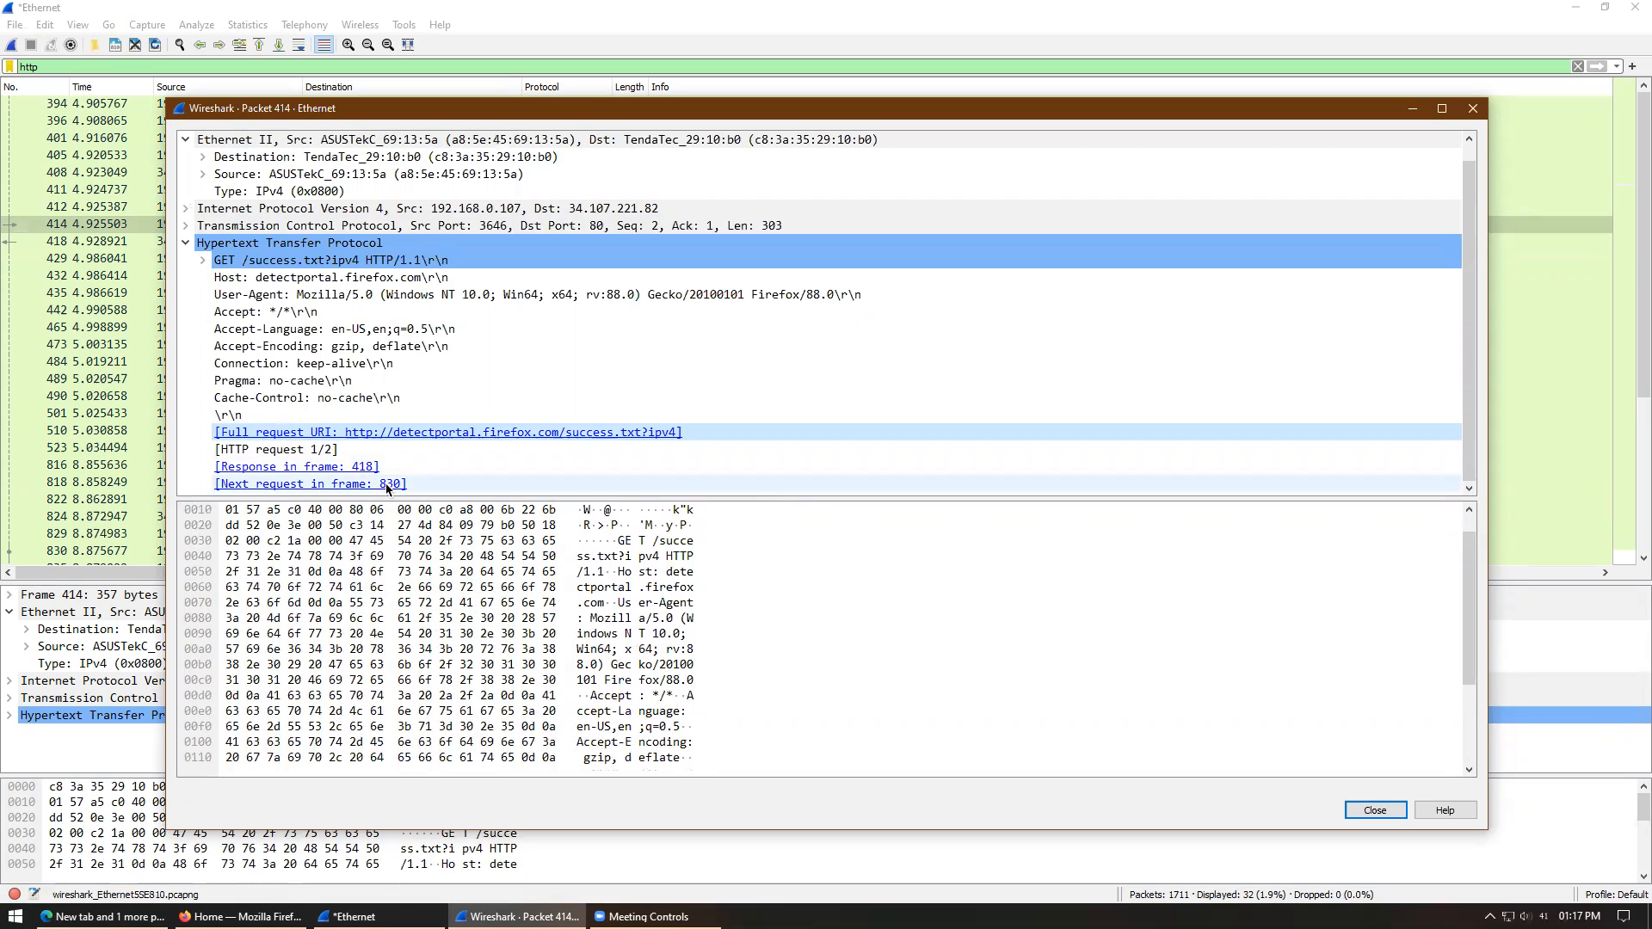
click(1473, 108)
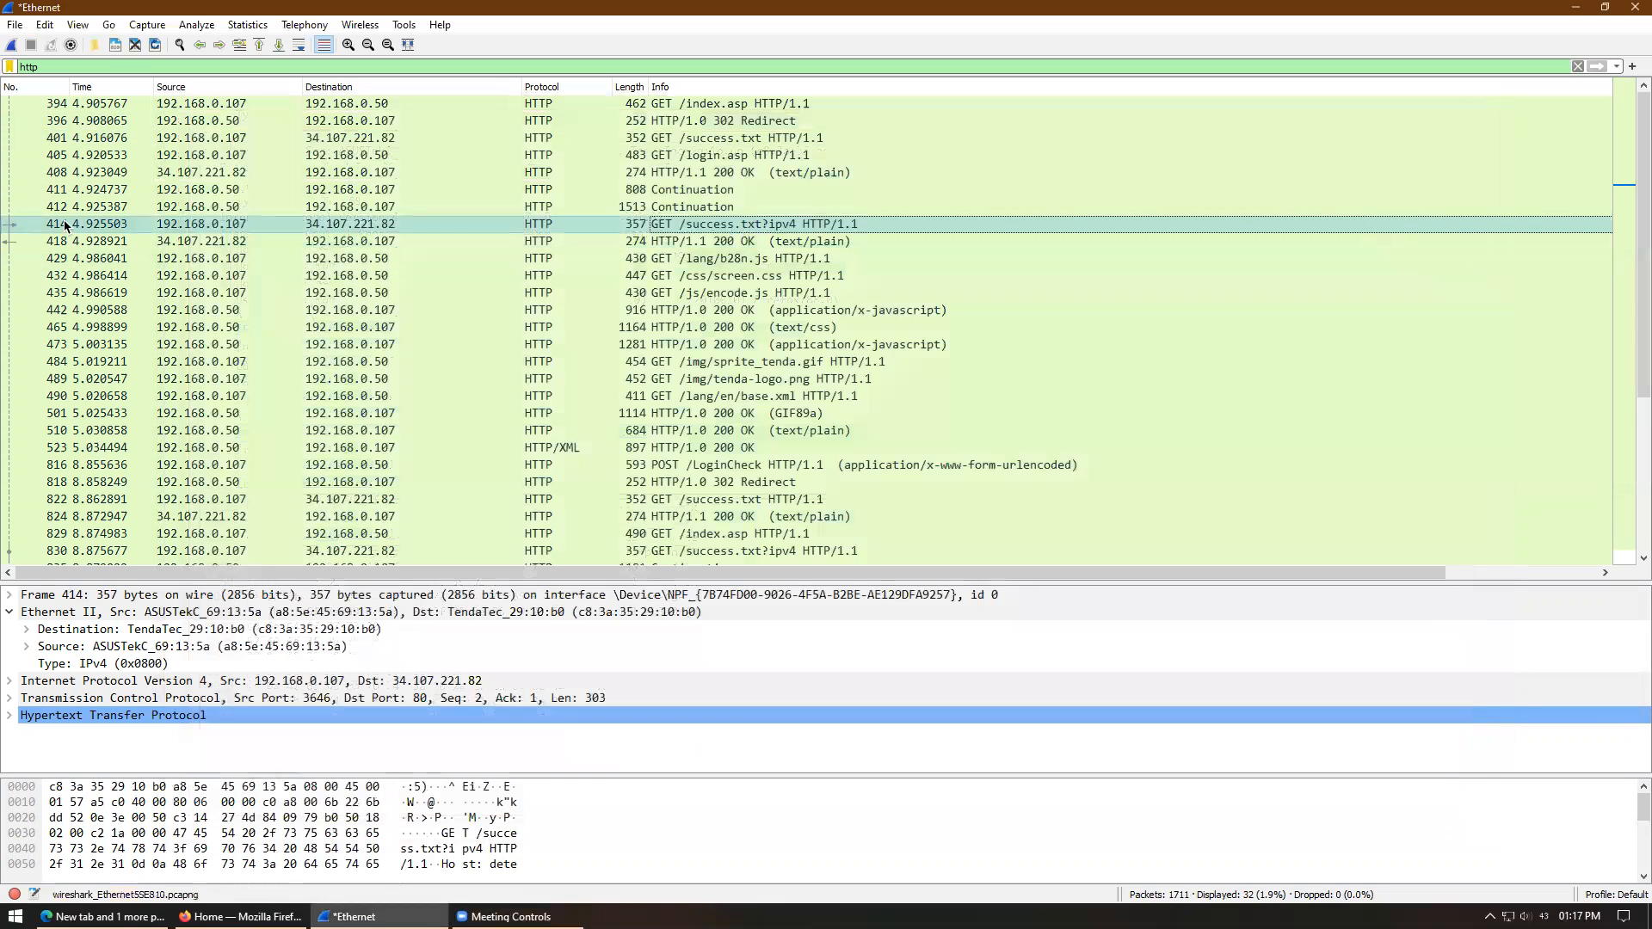
- Inspect packet 830, then packet 405's GET /login.asp request line with all headers shown
scroll(1636, 405, down, 2)
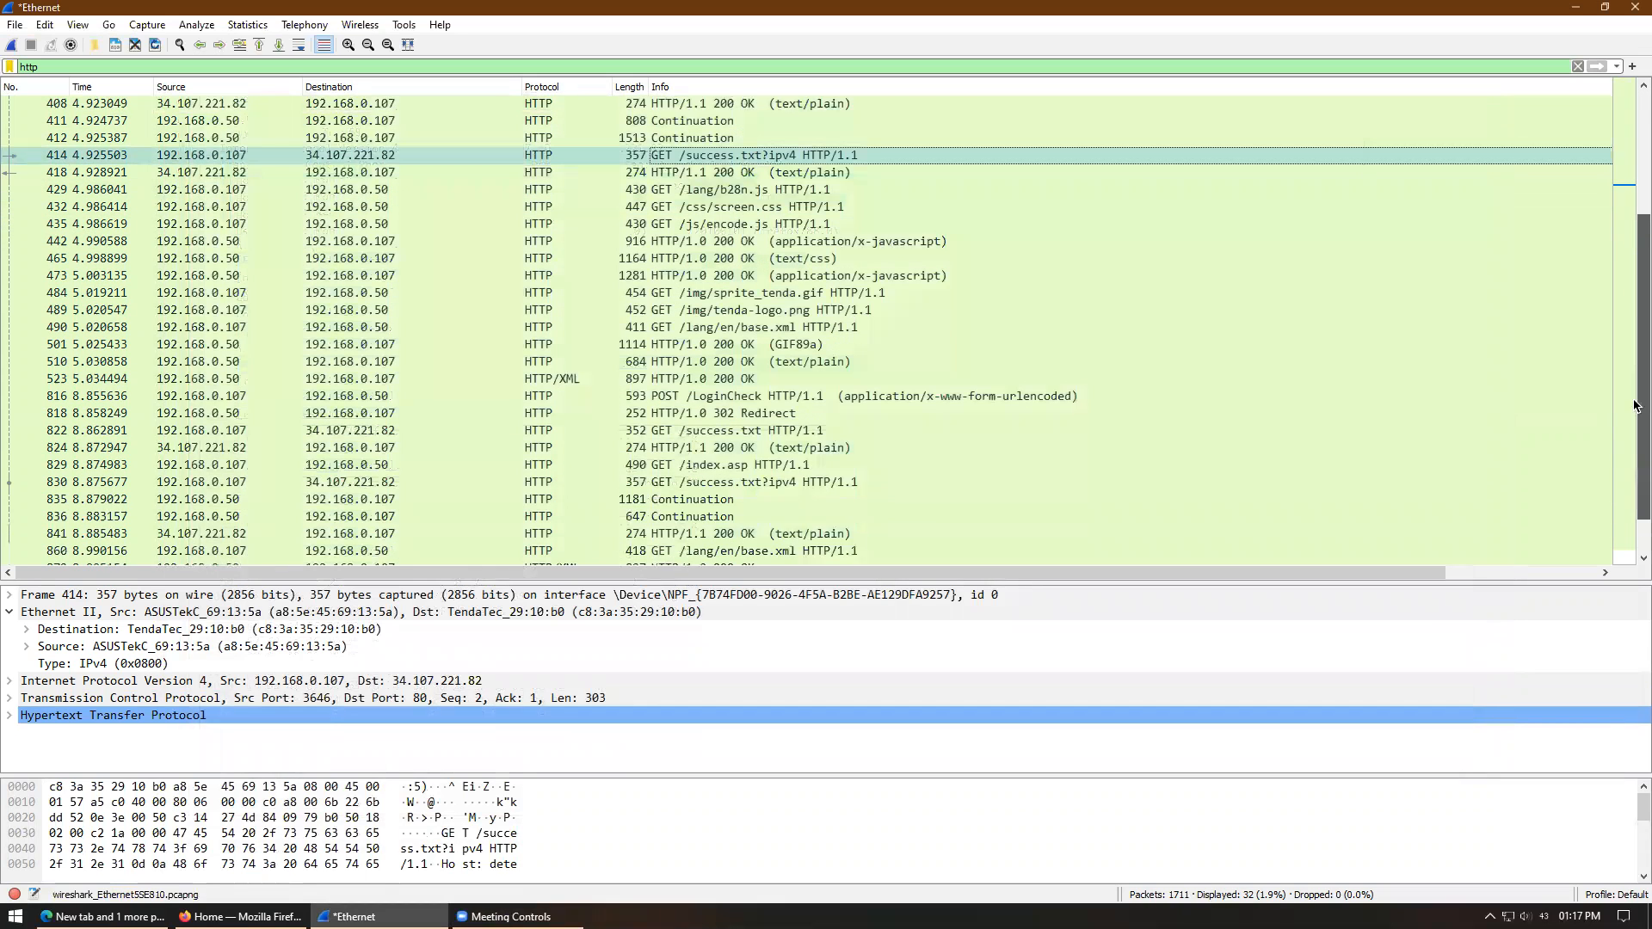
click(62, 465)
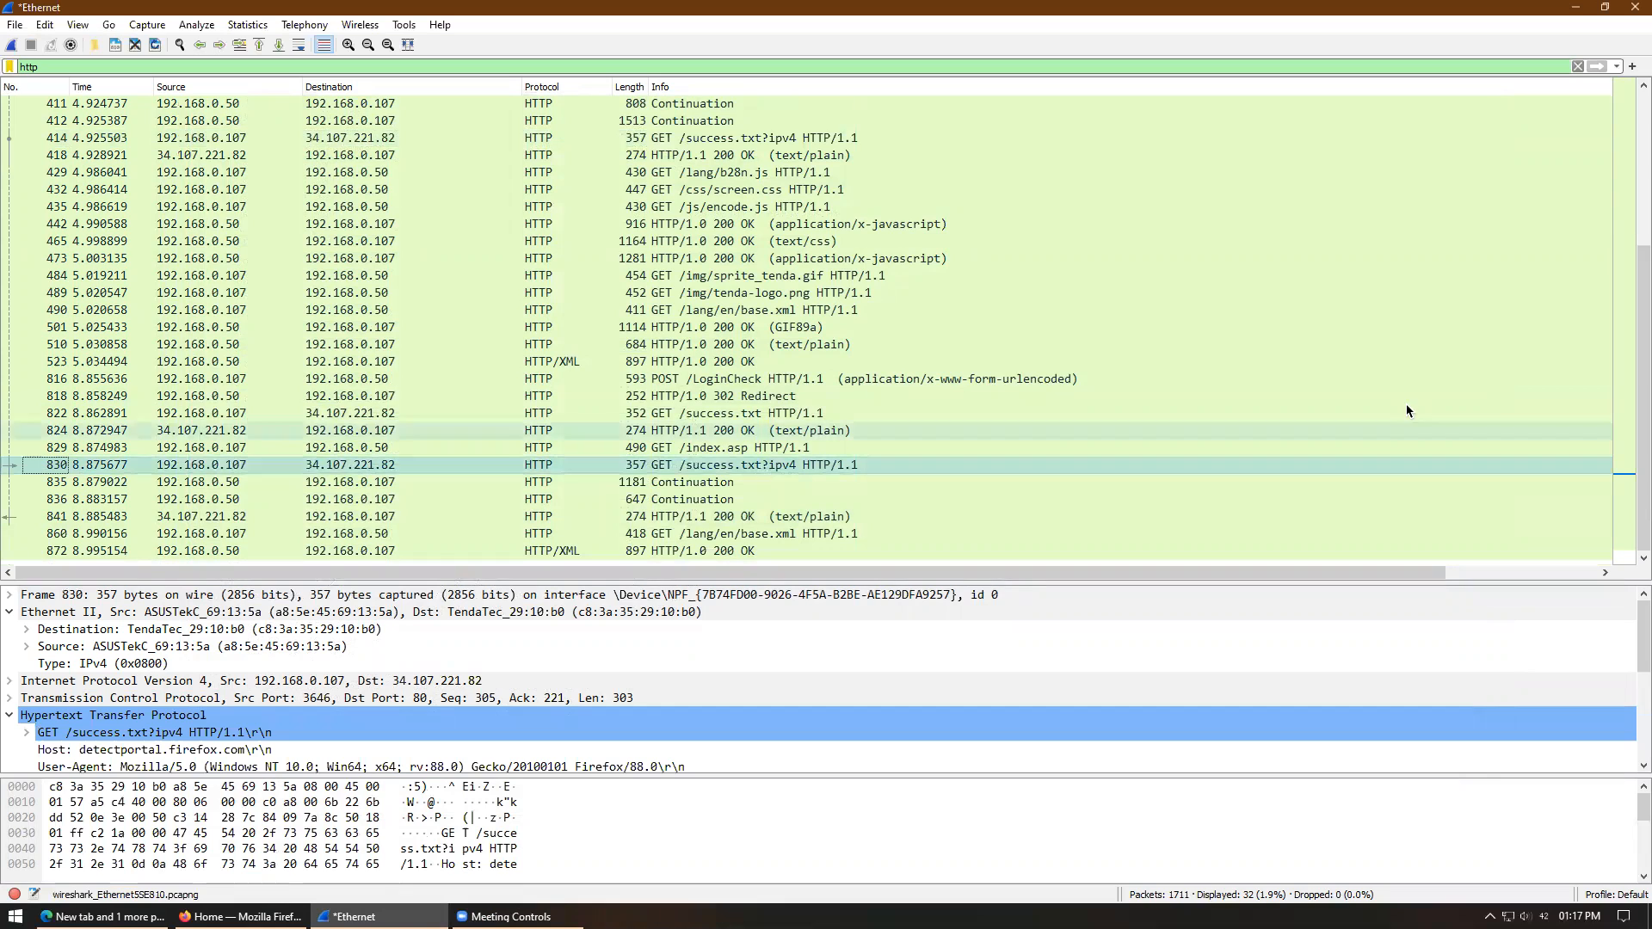
scroll(1636, 466, up, 1)
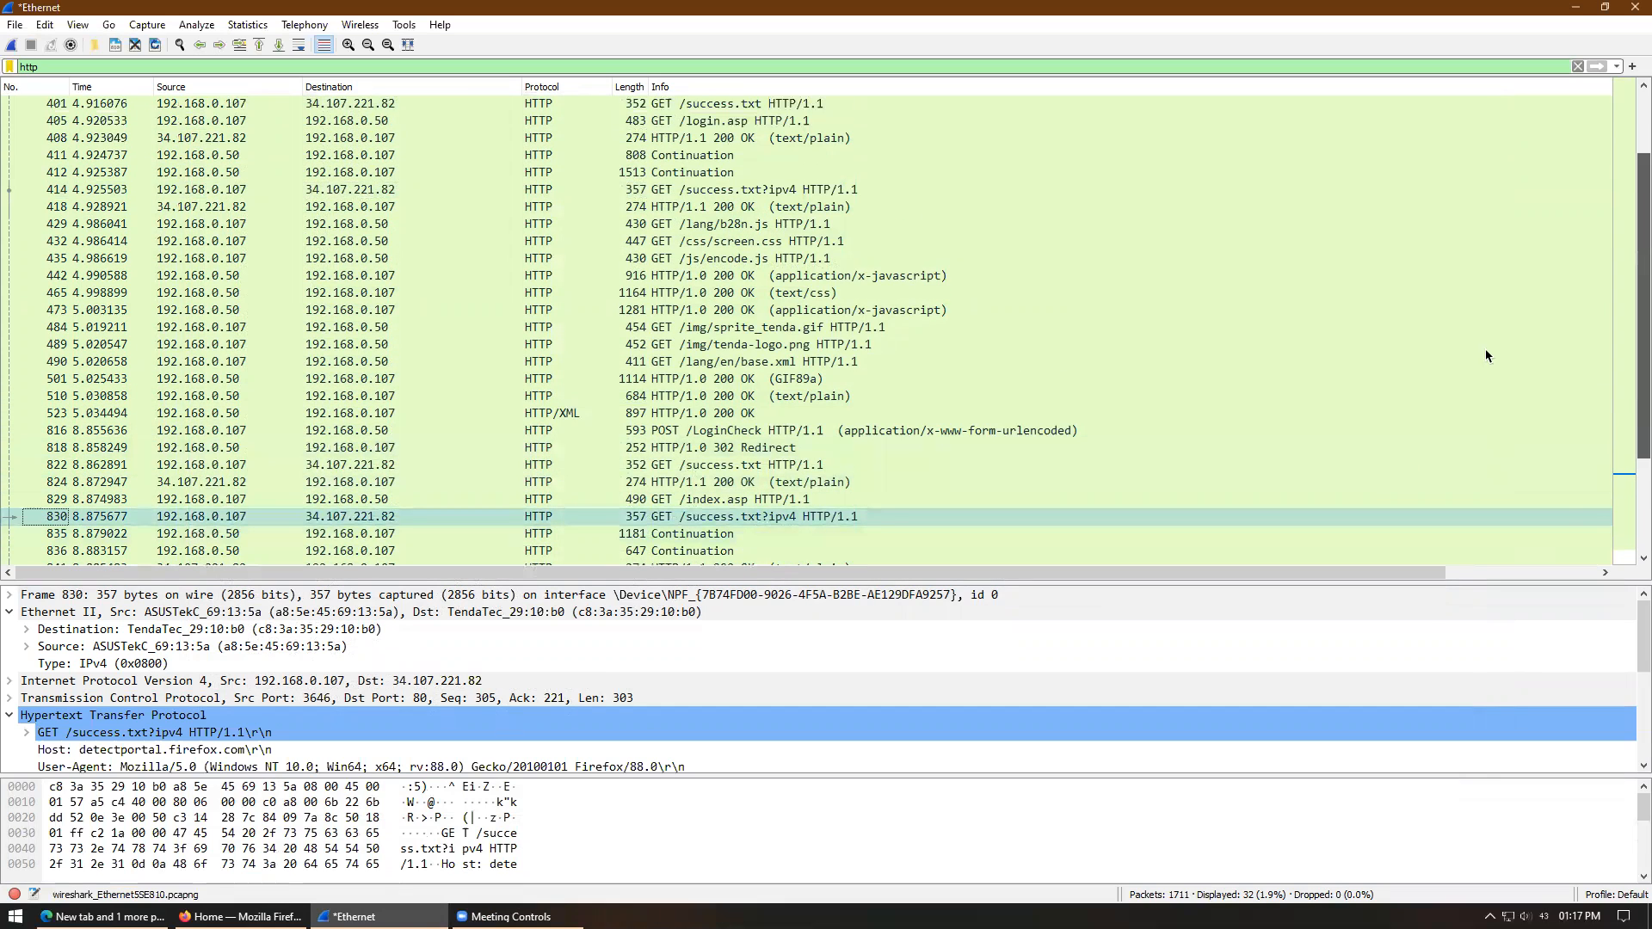
click(763, 122)
drag(1065, 575, 1125, 334)
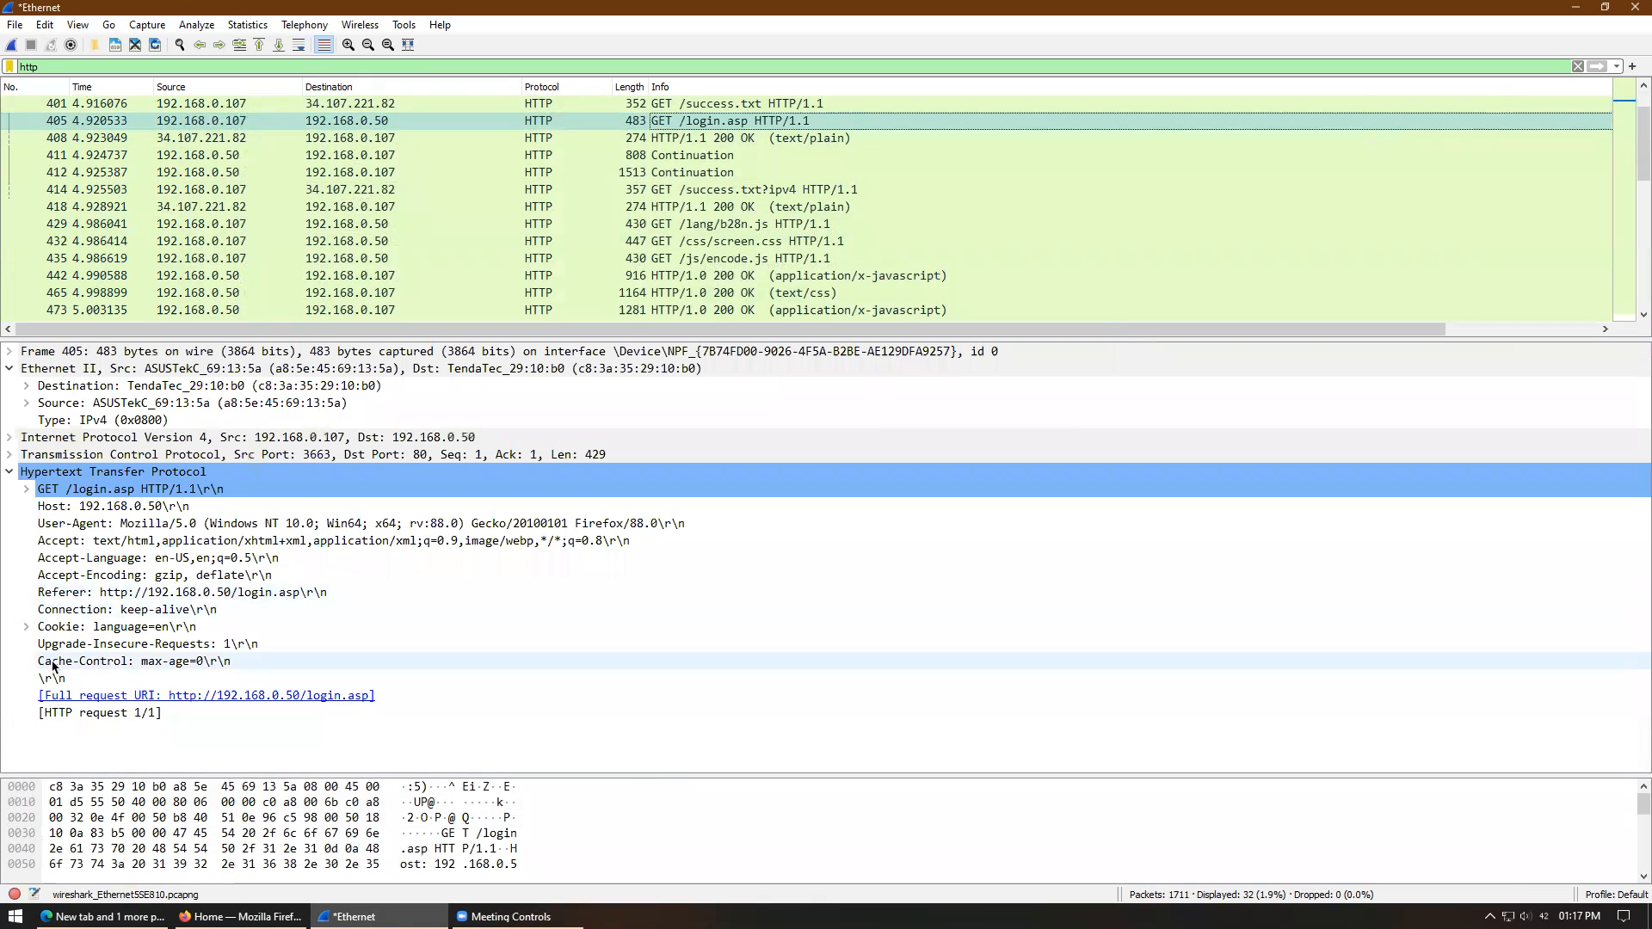
click(27, 489)
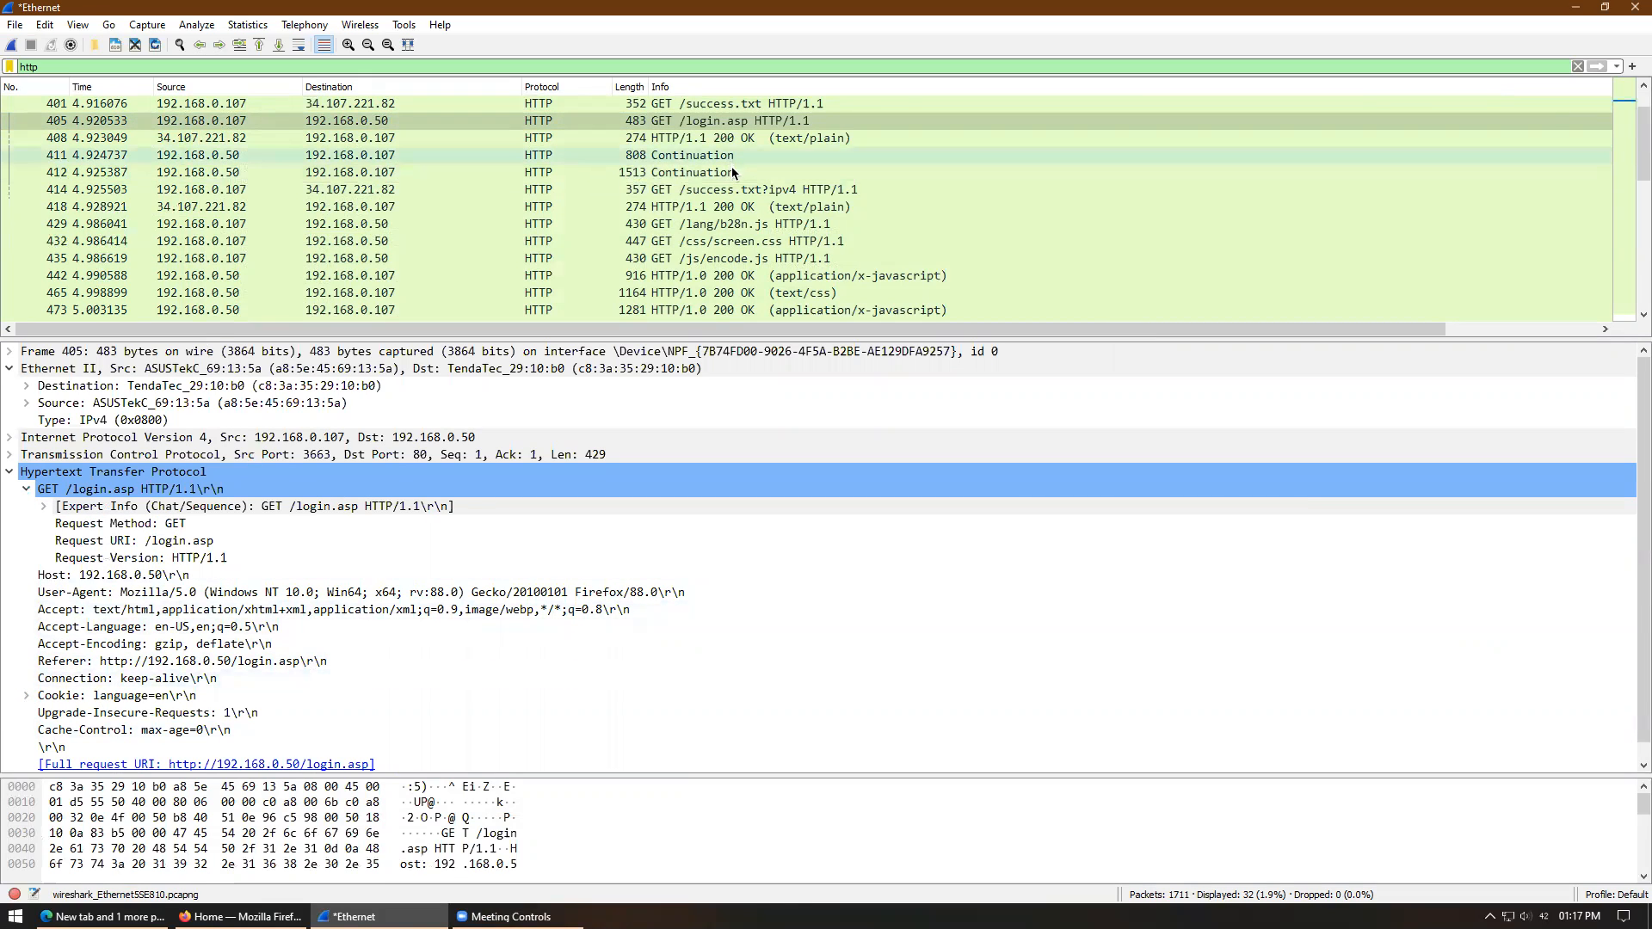
- Reveal the 'success' text body in packet 408's success.txt response and enlarge the packet list
click(753, 139)
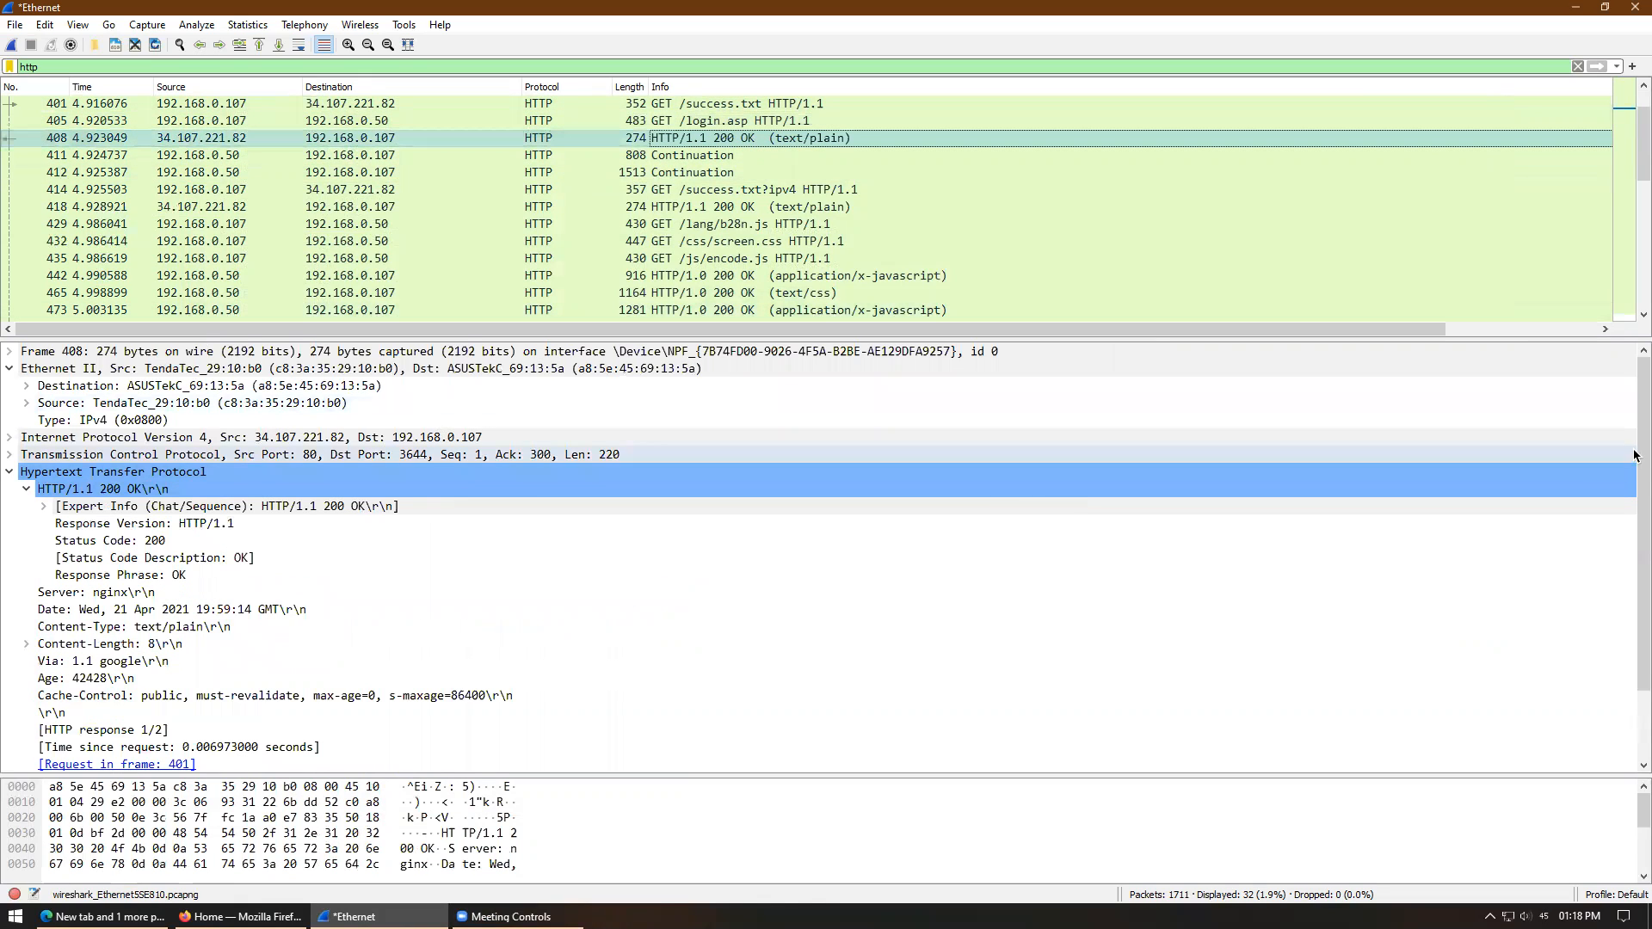
scroll(1635, 619, down, 2)
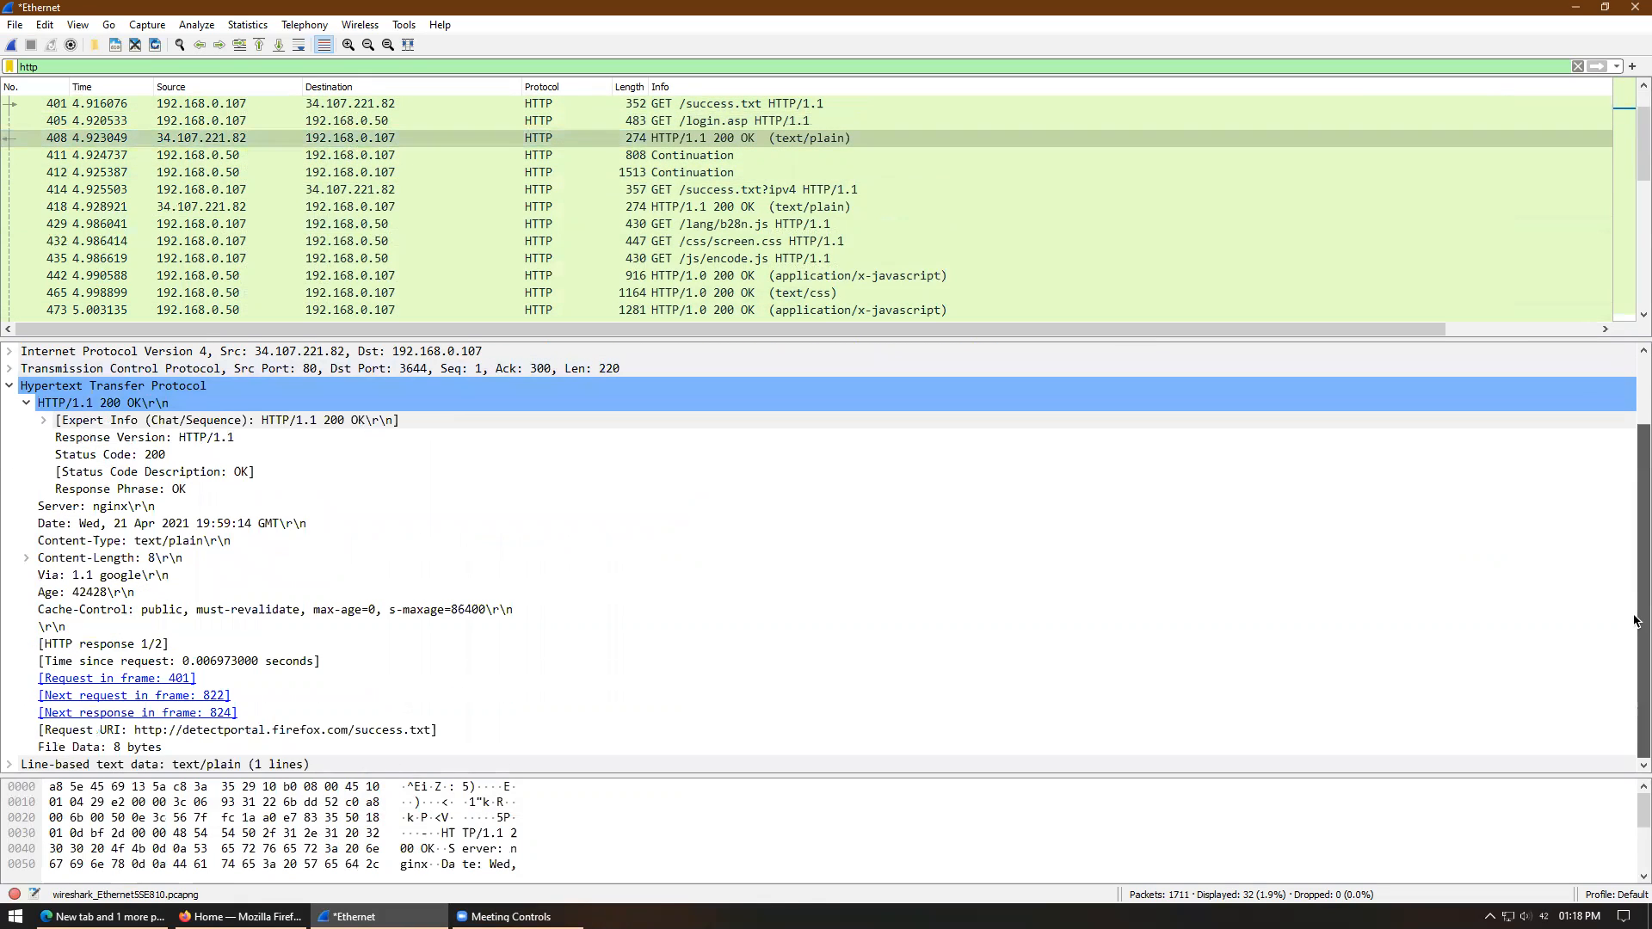
click(9, 764)
scroll(1634, 654, down, 1)
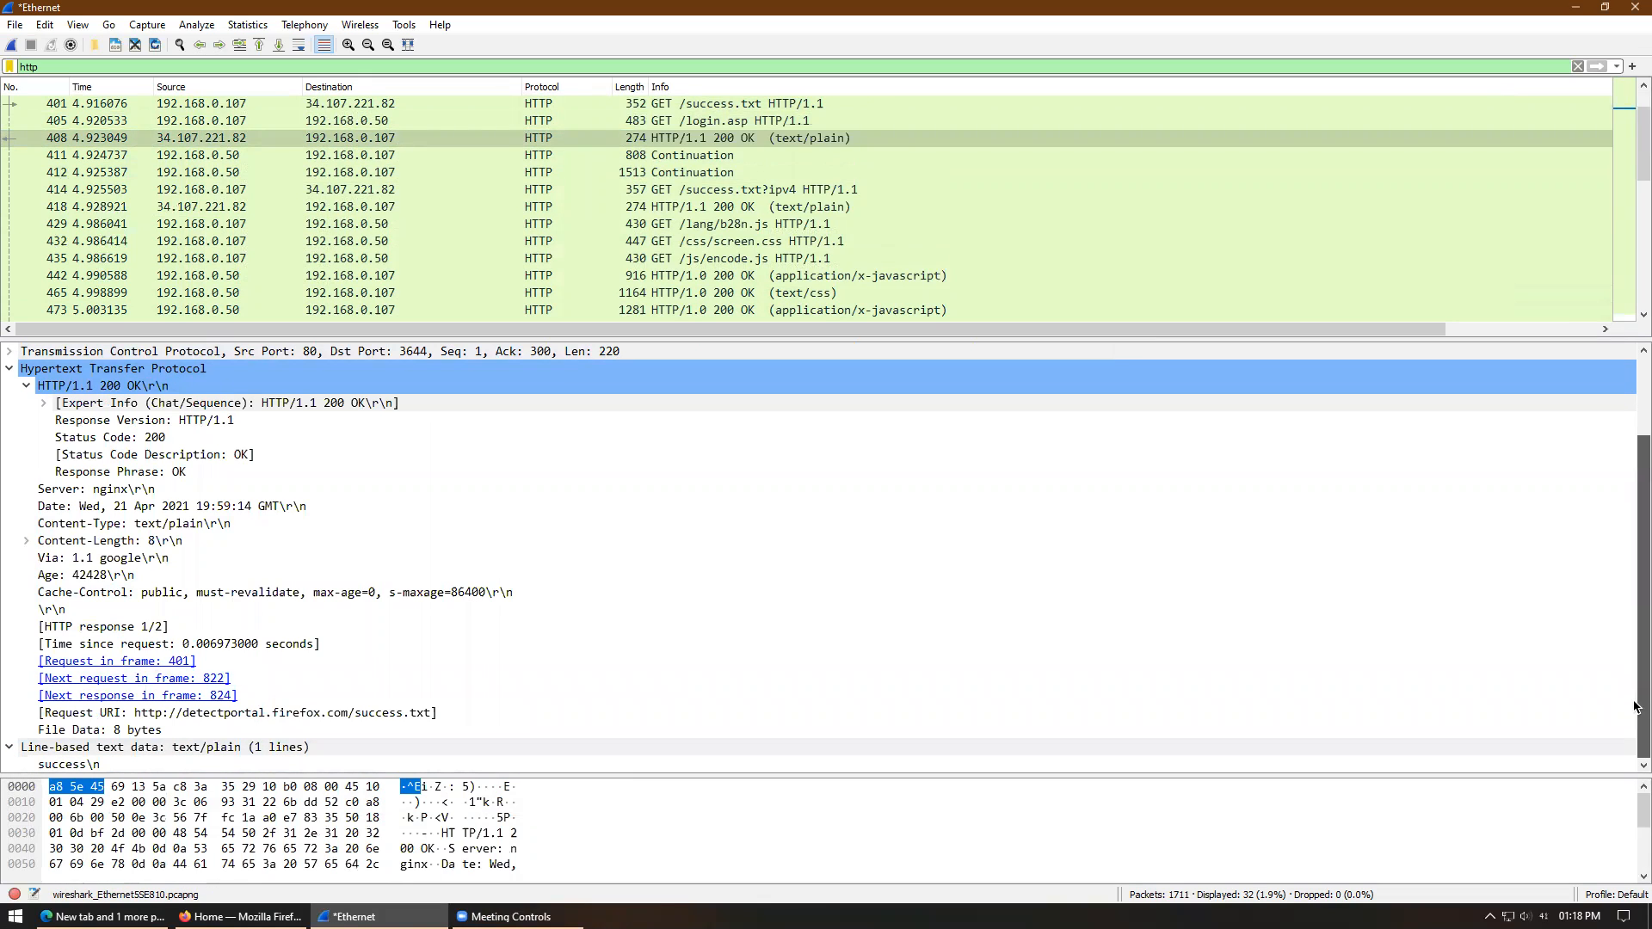
drag(774, 337, 795, 396)
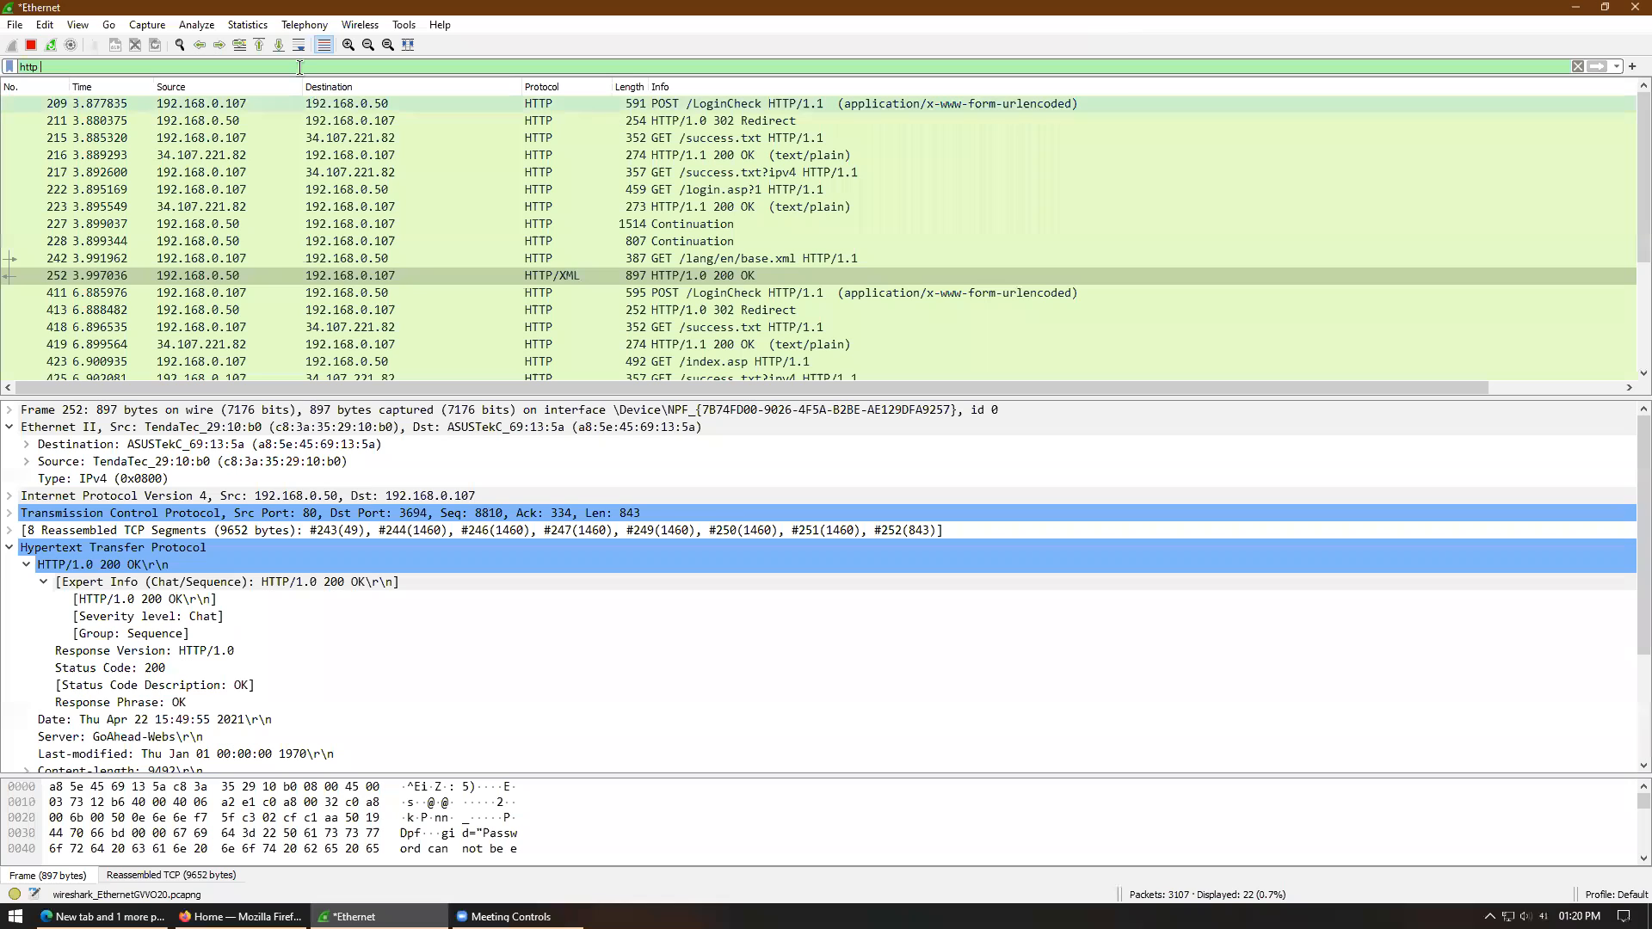
- Filter to 'http contains username' and expand packet 252's XML <po> message tree
text(contains)
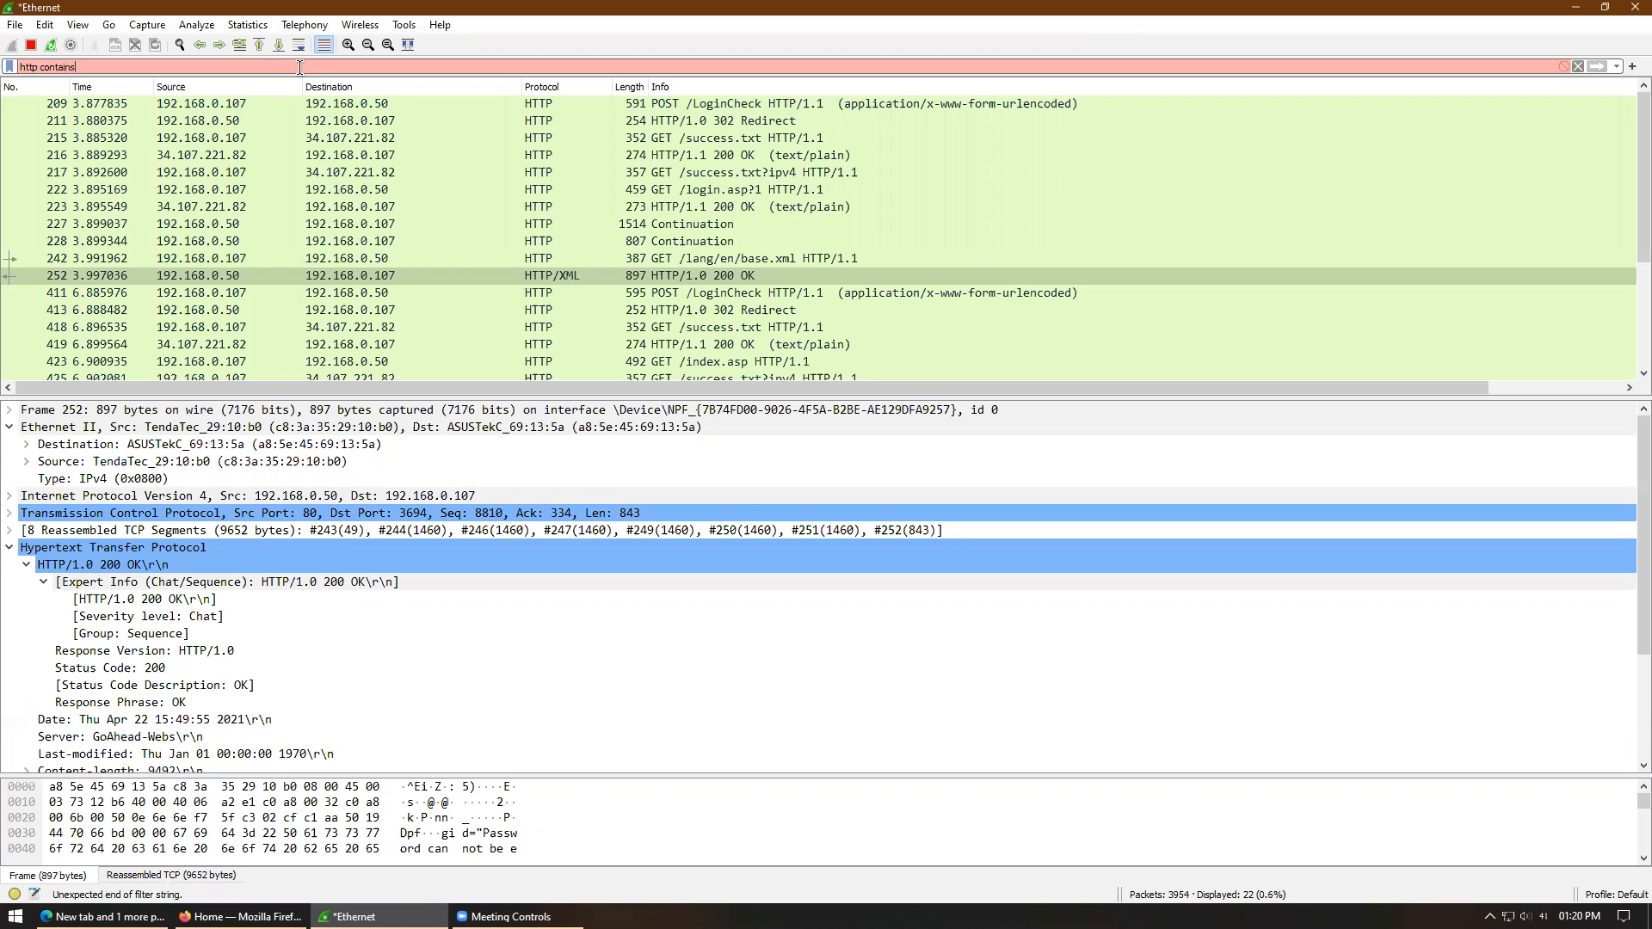
text( username)
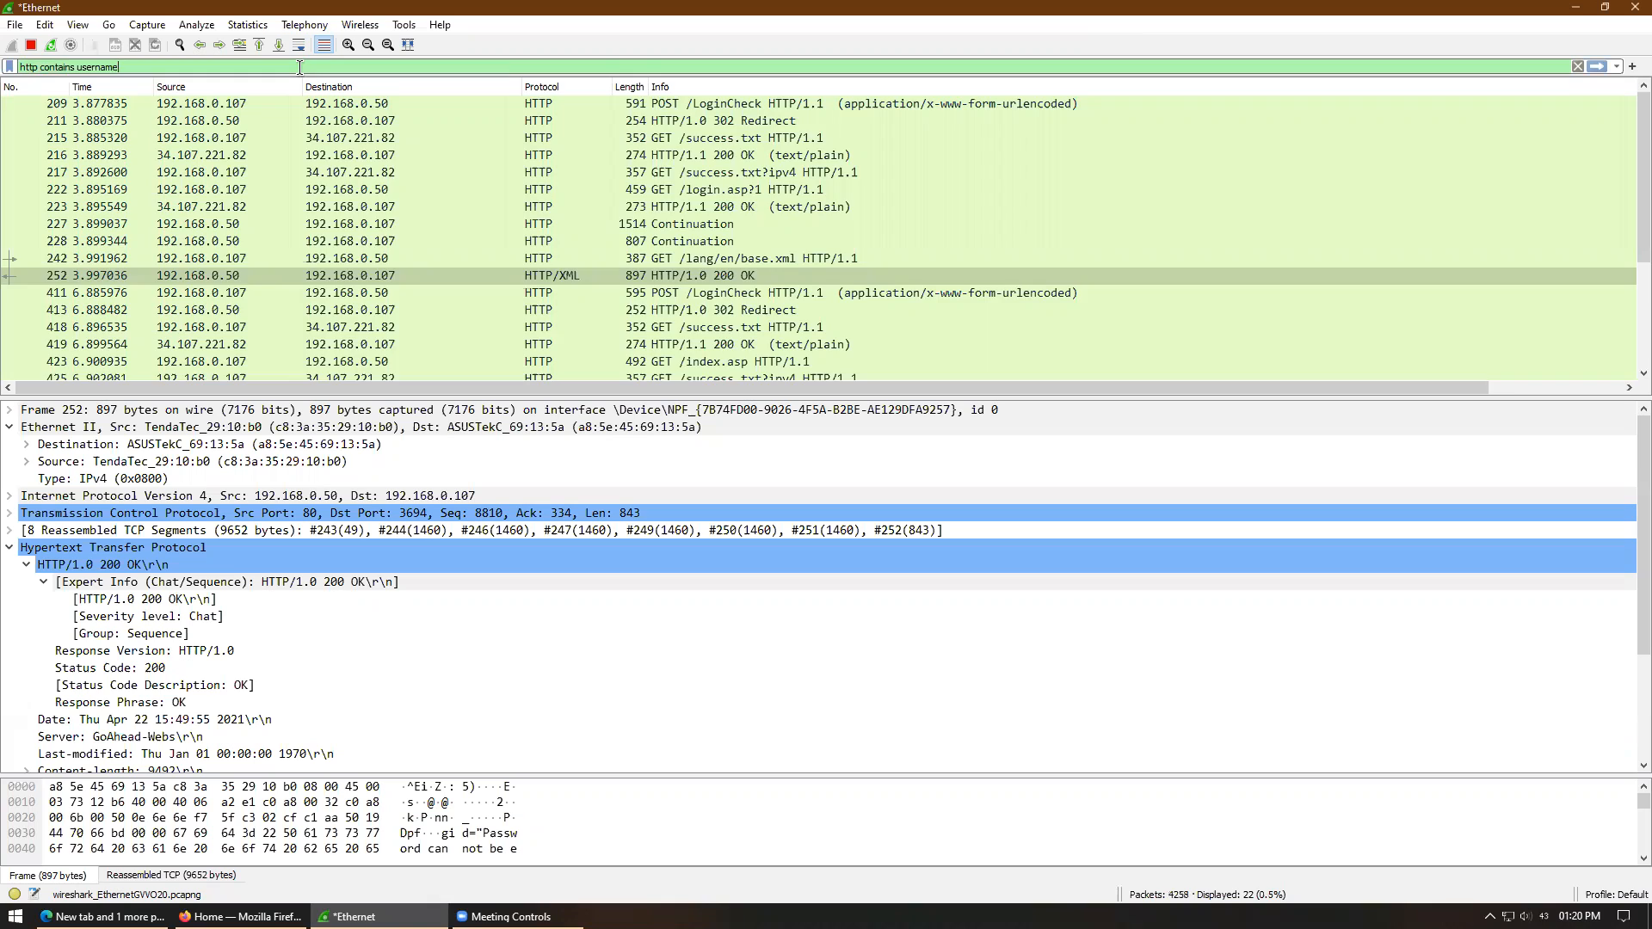
key(Return)
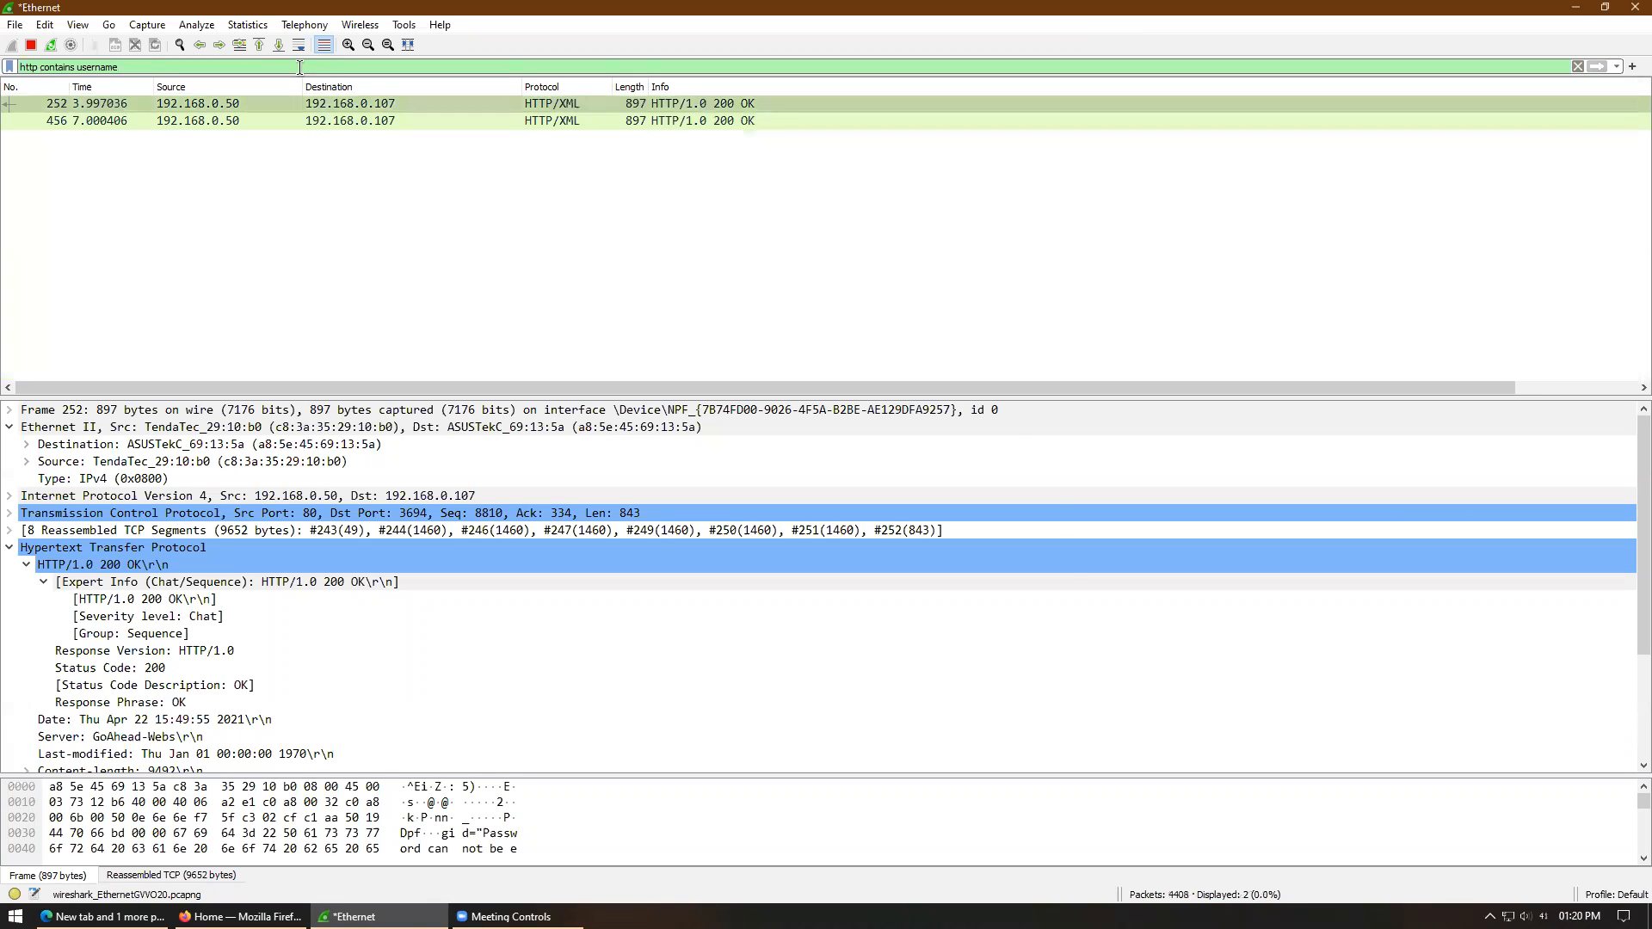
click(689, 104)
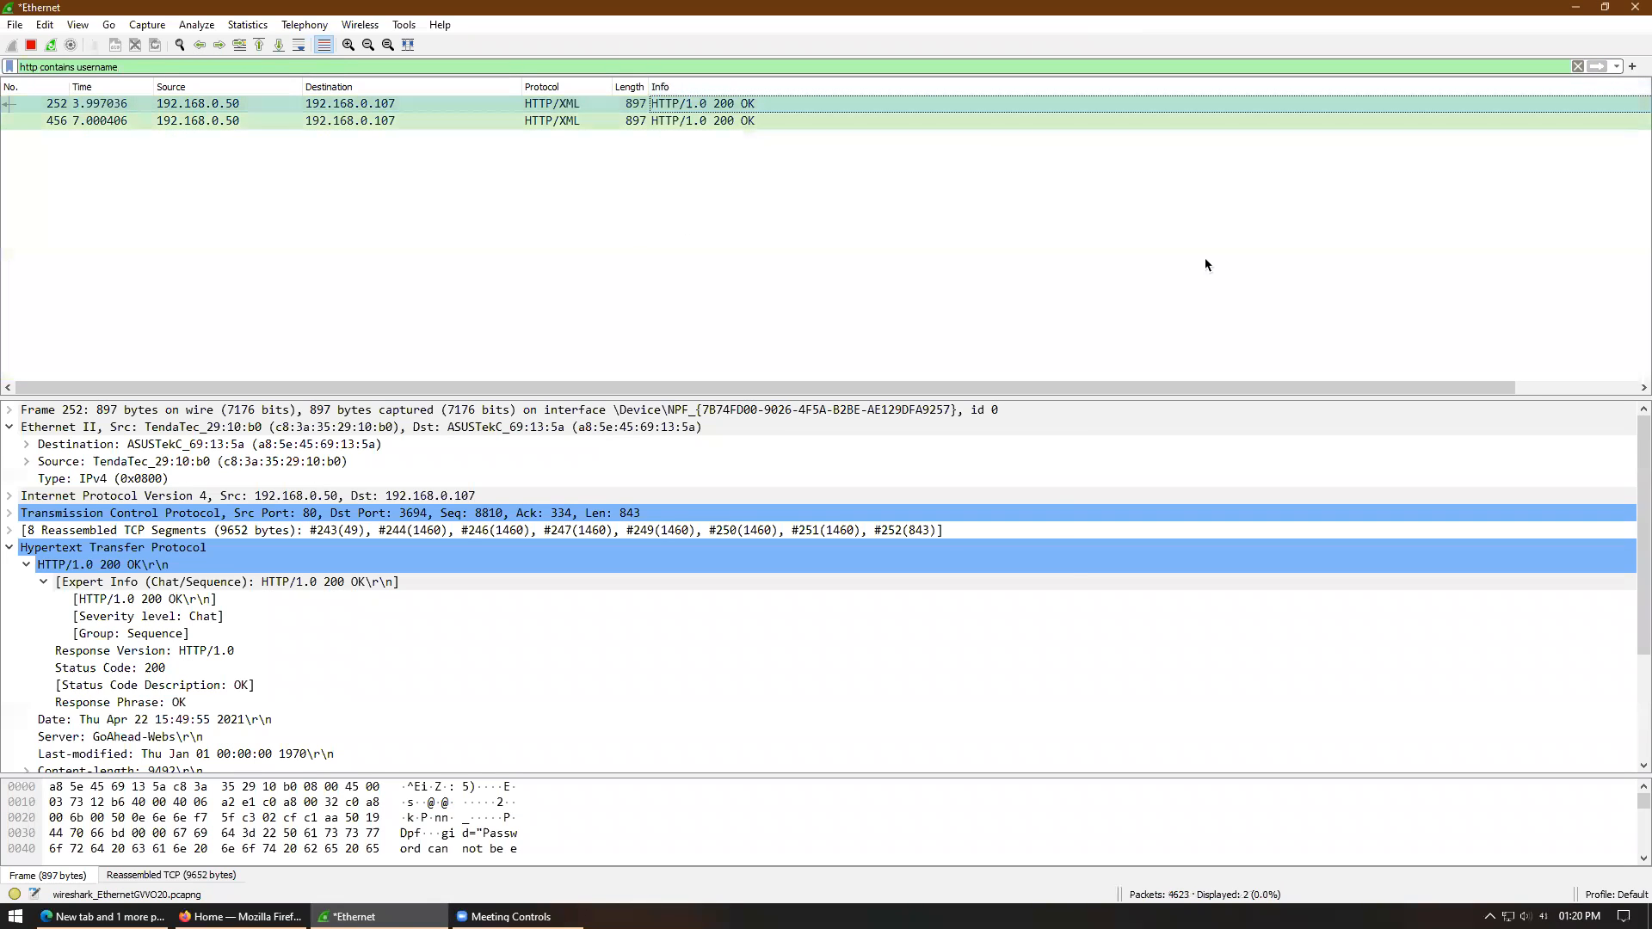
drag(1642, 480, 1634, 659)
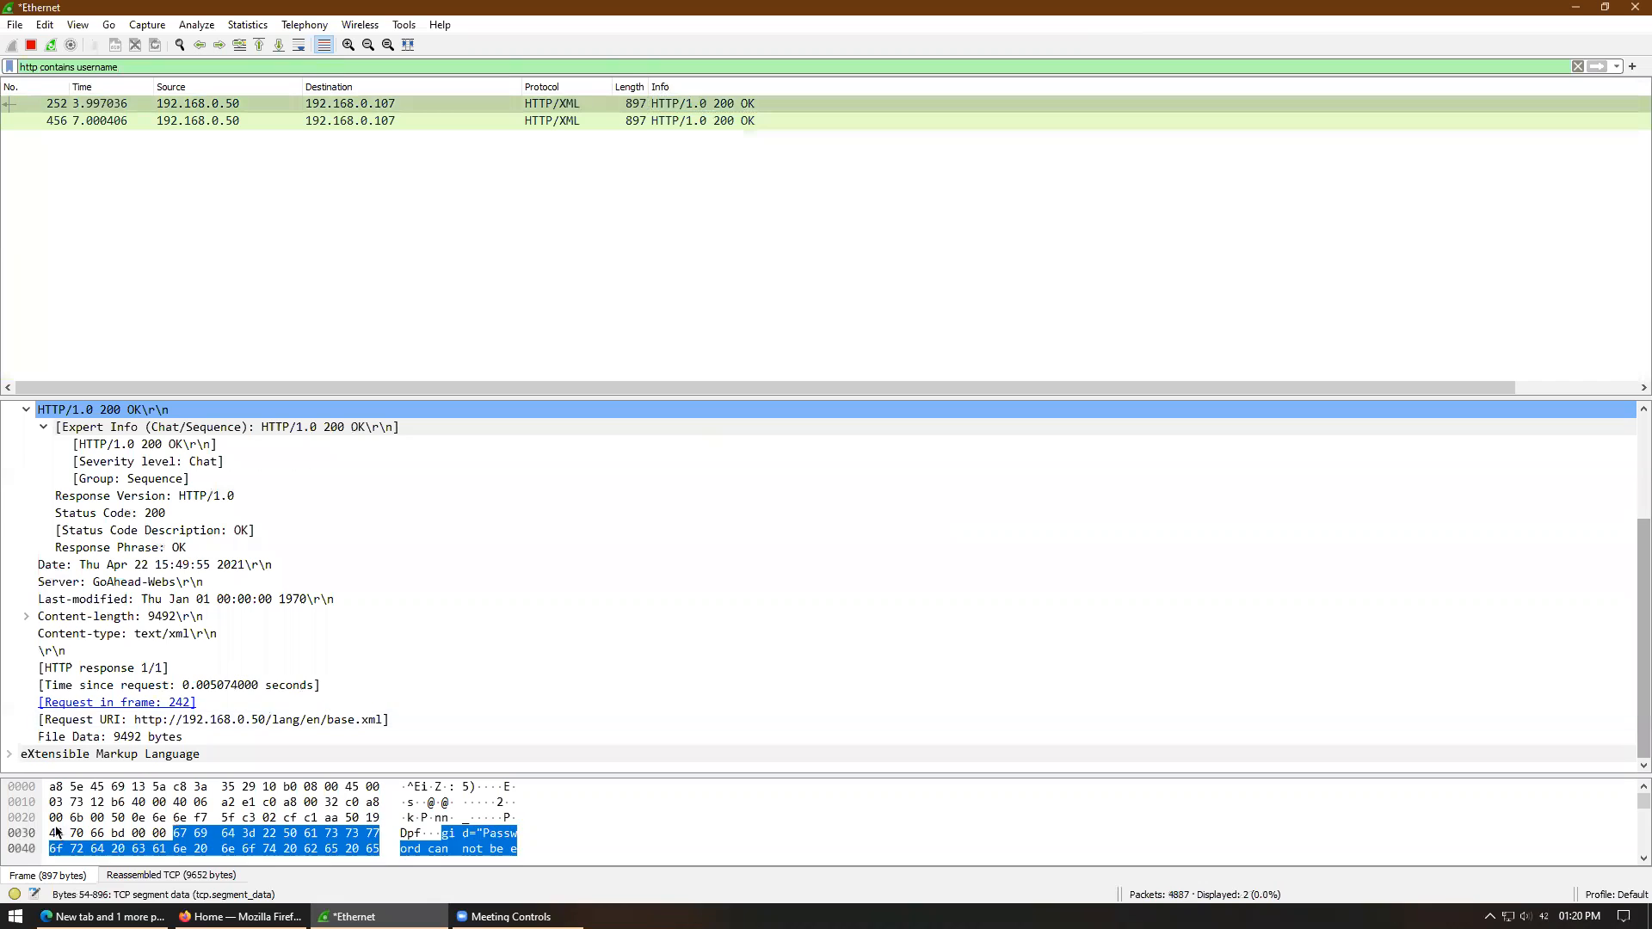
click(9, 754)
drag(1633, 645, 1635, 667)
click(27, 754)
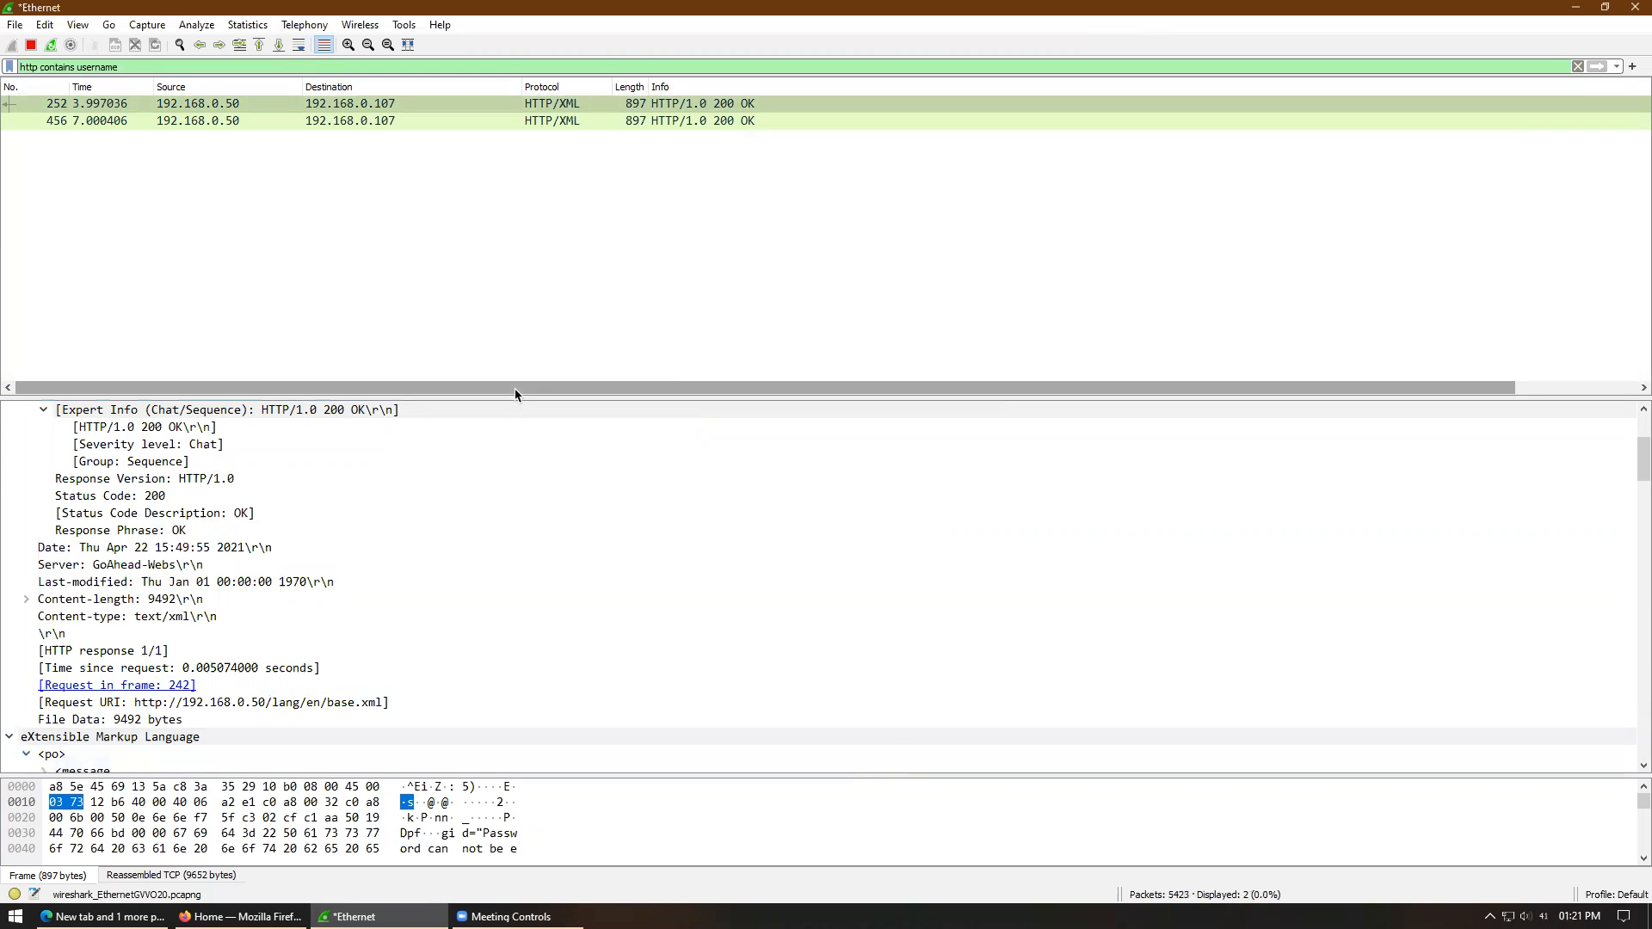
- Read packet 252's XML login messages in a separate window, close it, and select packet 456
click(638, 105)
double_click(638, 105)
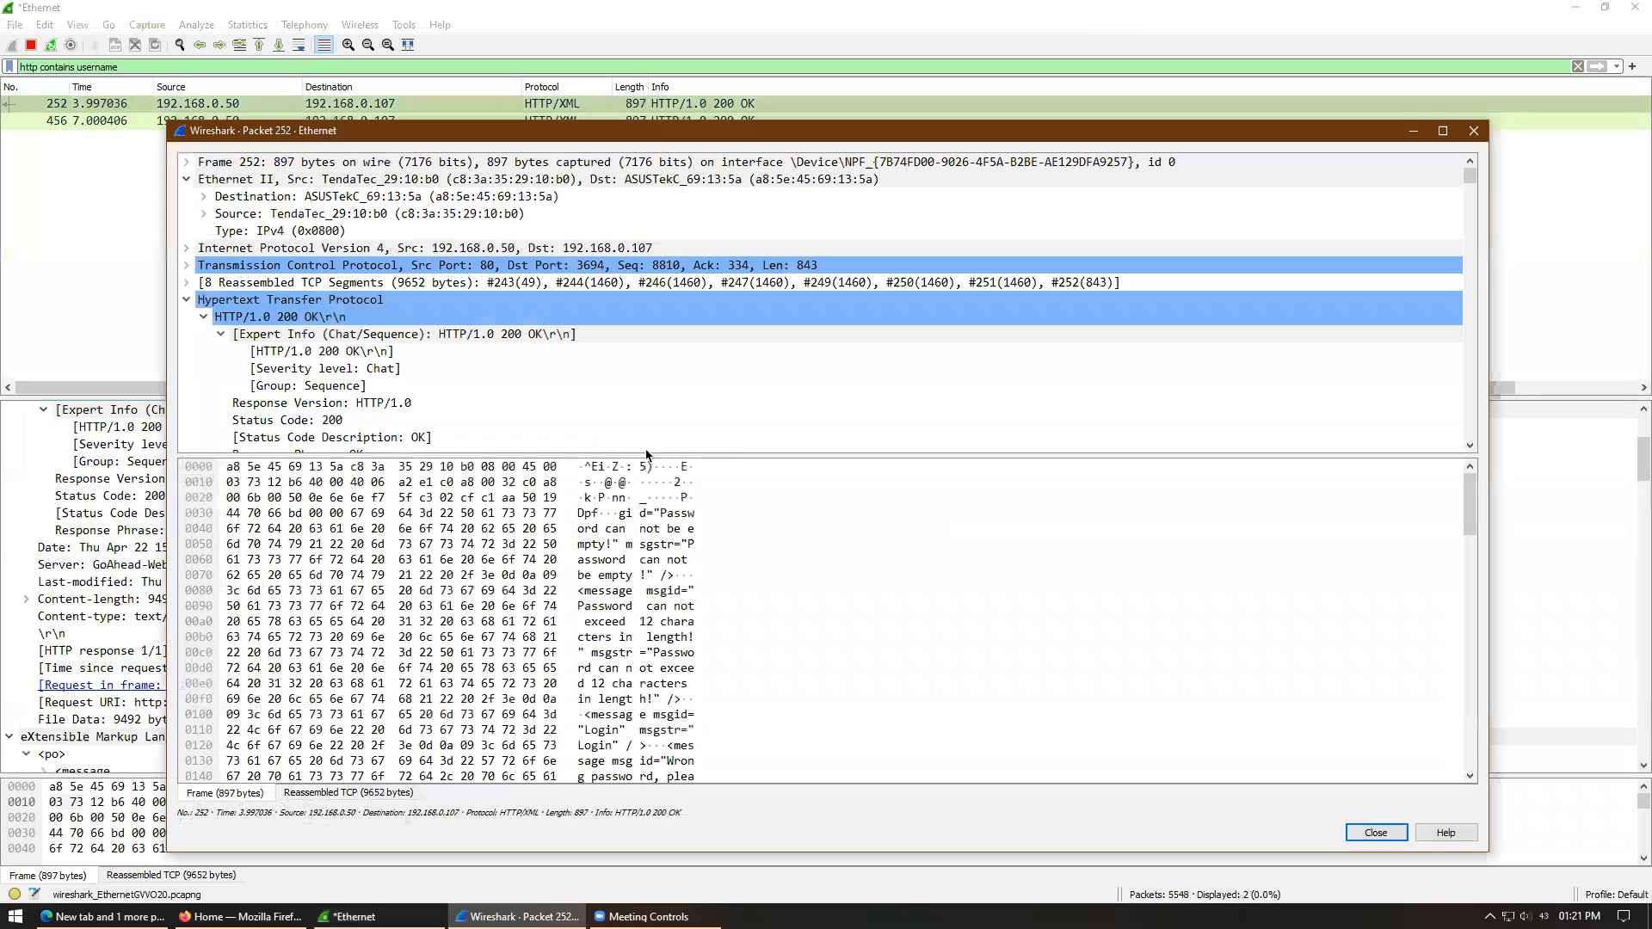
drag(726, 450, 777, 651)
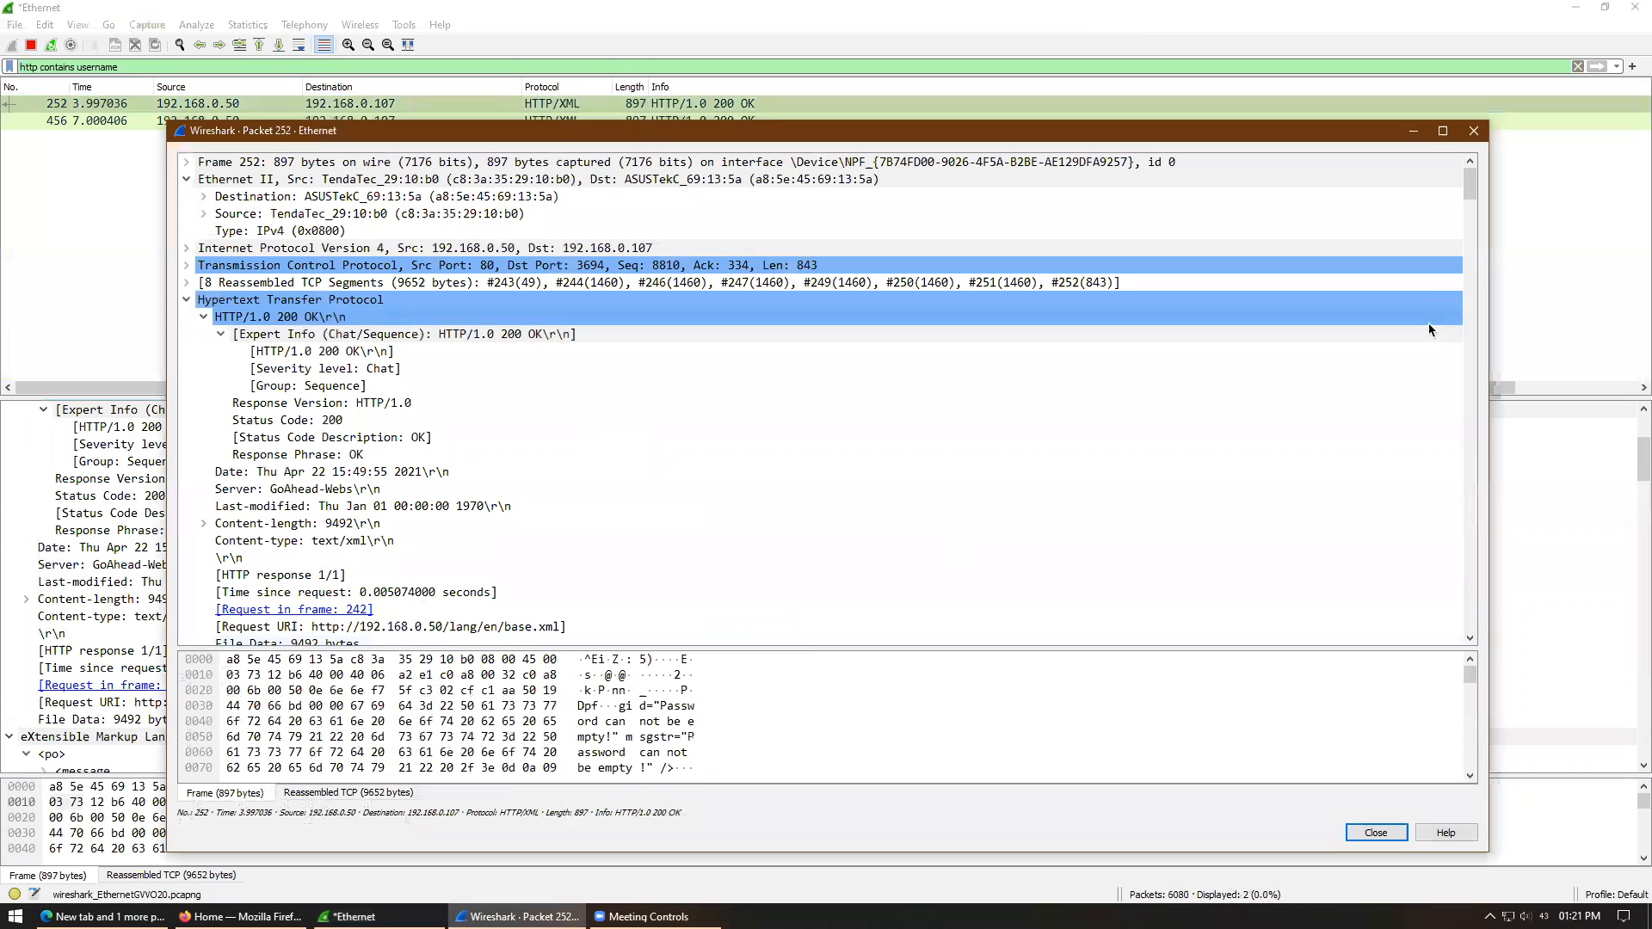
drag(1470, 194, 1469, 593)
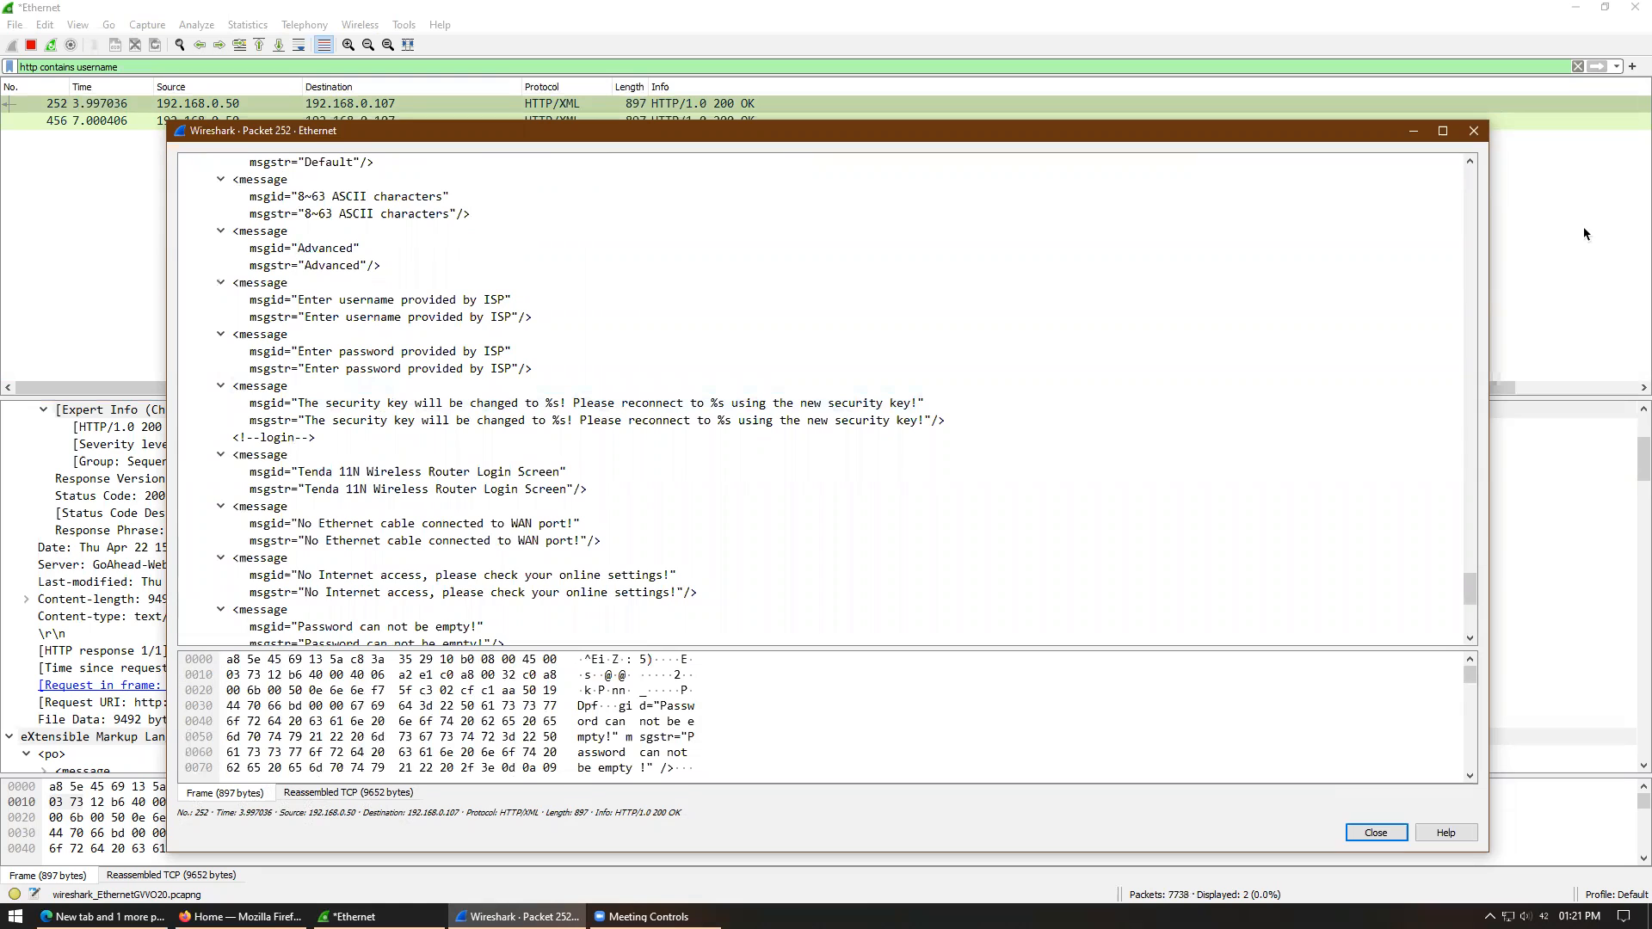
click(1474, 131)
click(721, 120)
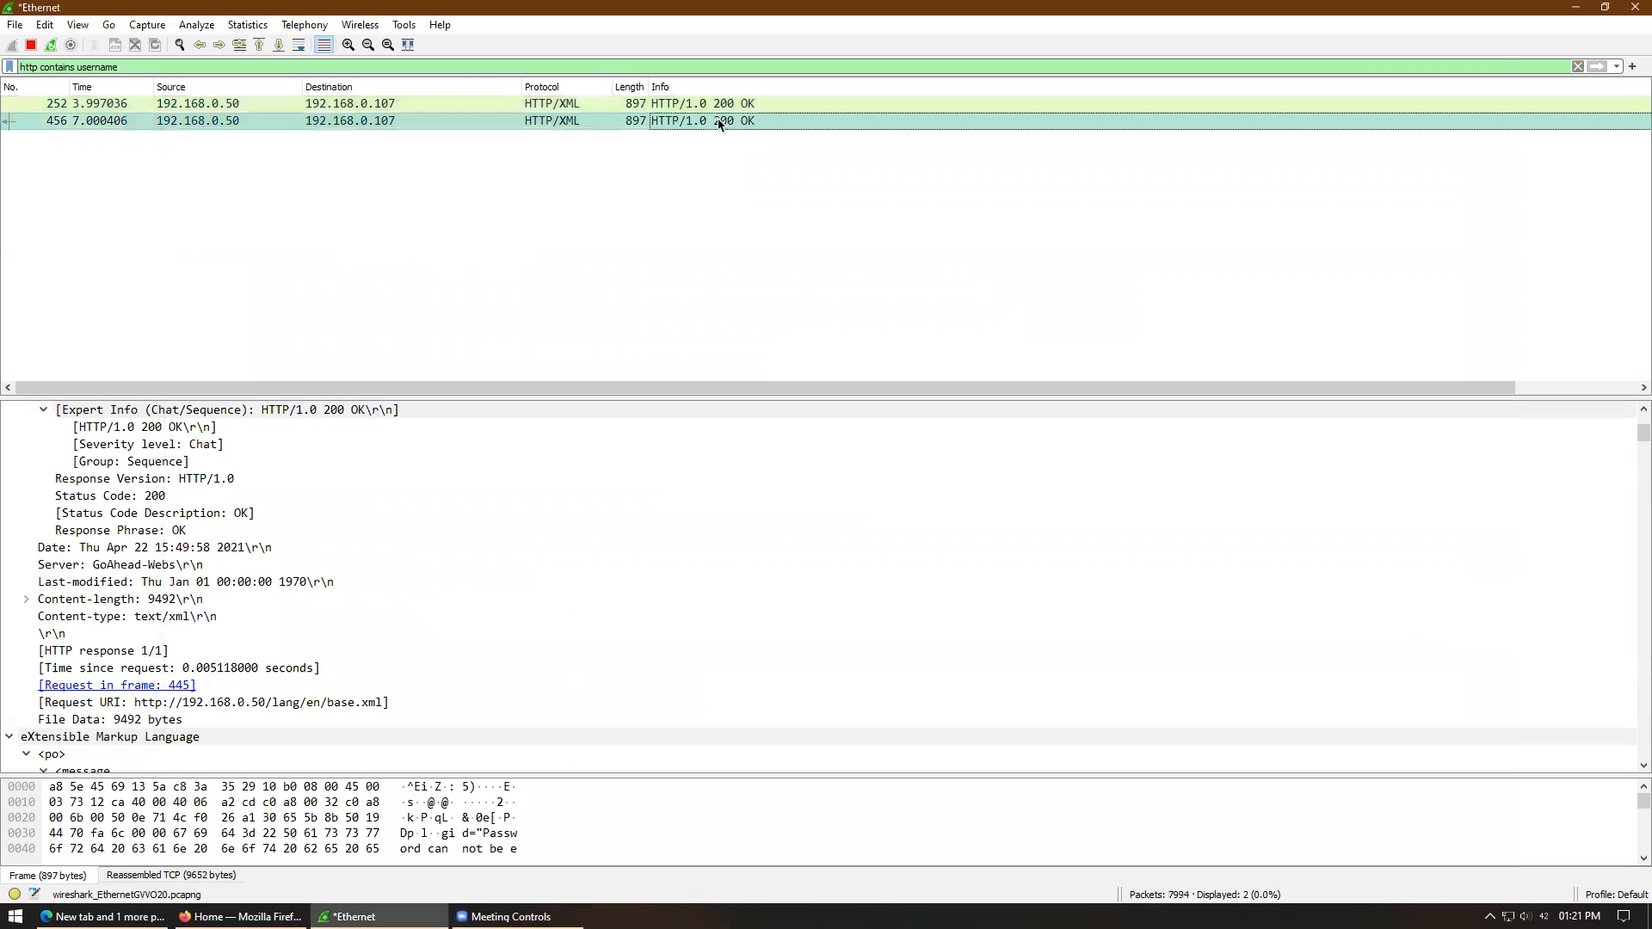
- Open packet 456 separately, collapse Expert Info, and scroll to its password and login XML messages
double_click(721, 120)
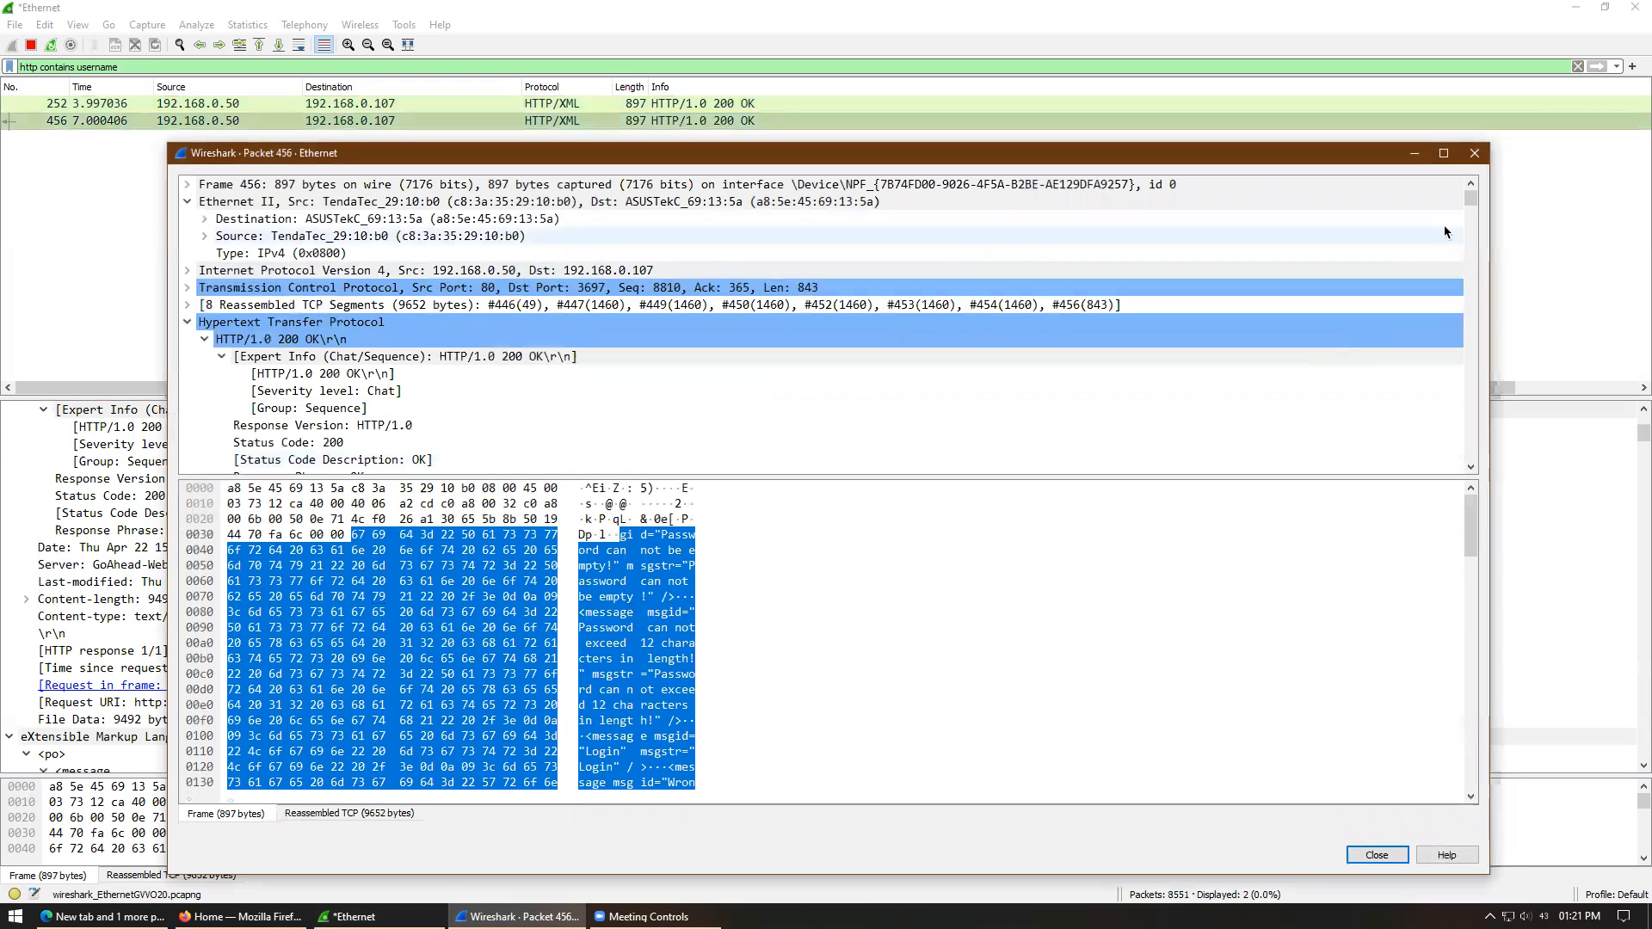
drag(1470, 204, 1471, 203)
click(221, 357)
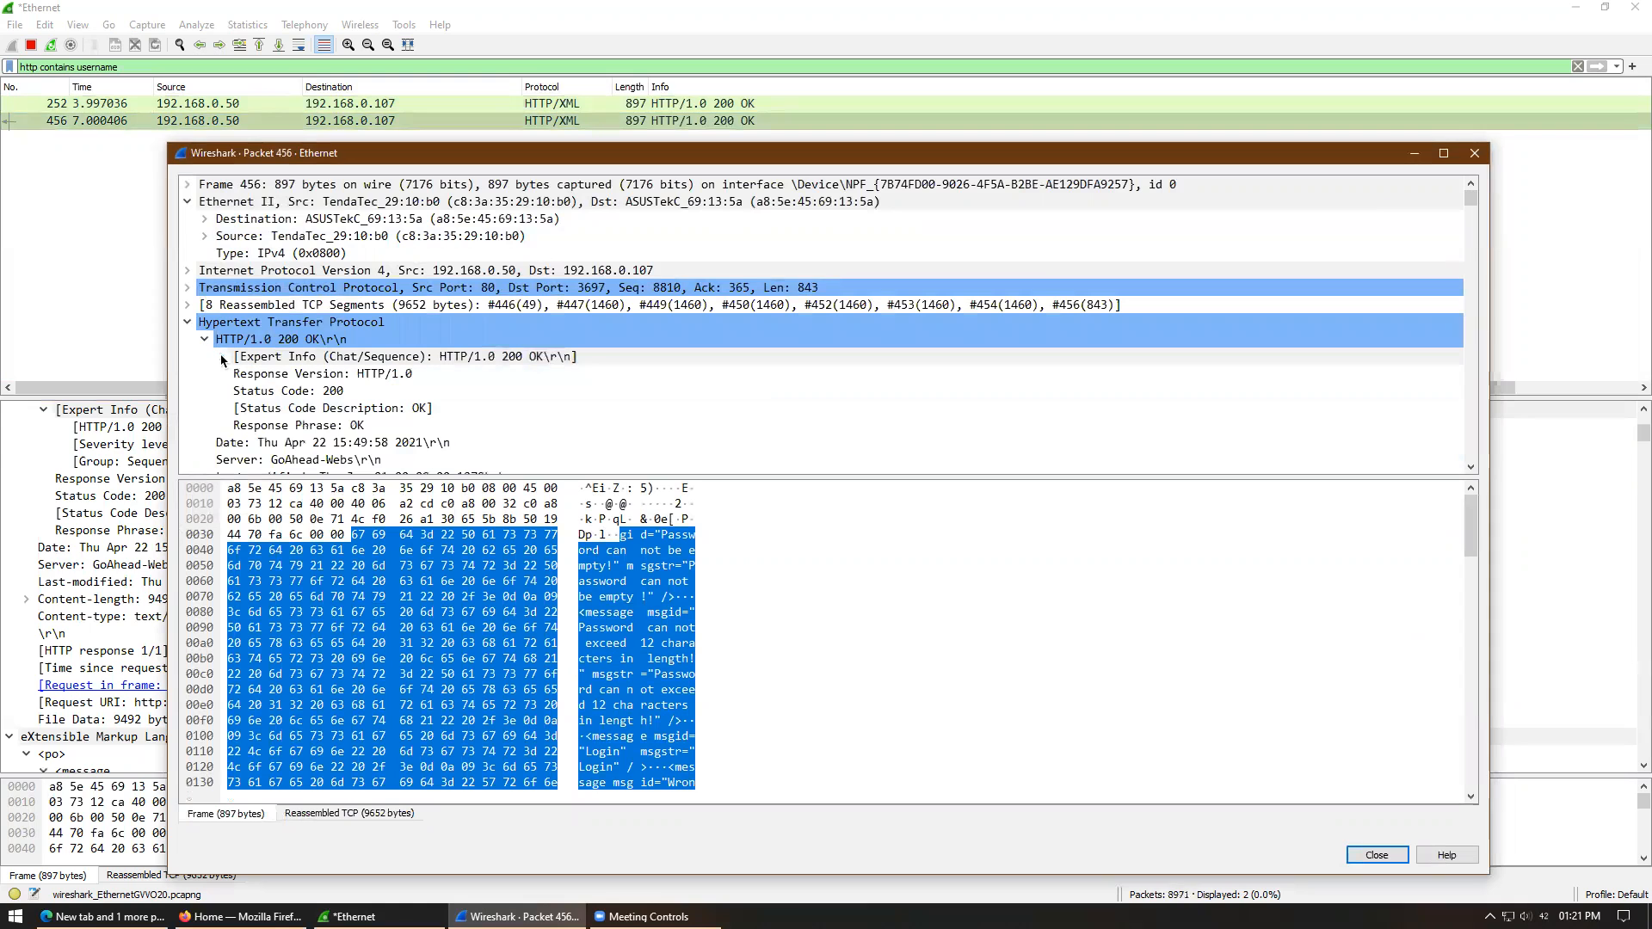
drag(814, 478, 815, 719)
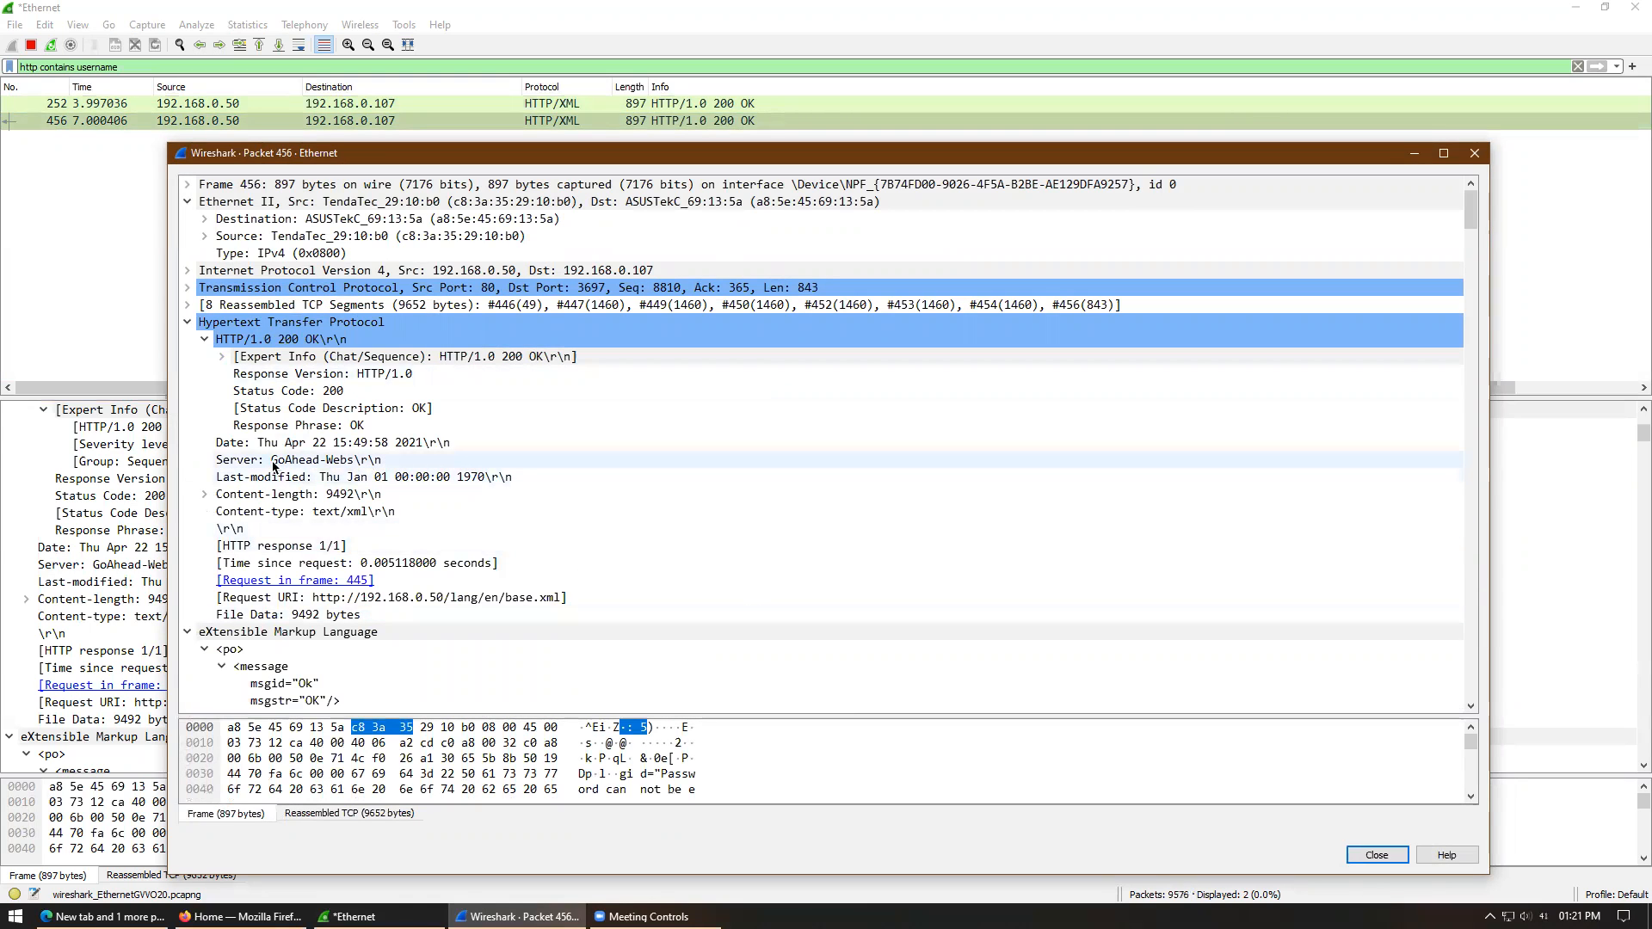
drag(1472, 212, 1504, 712)
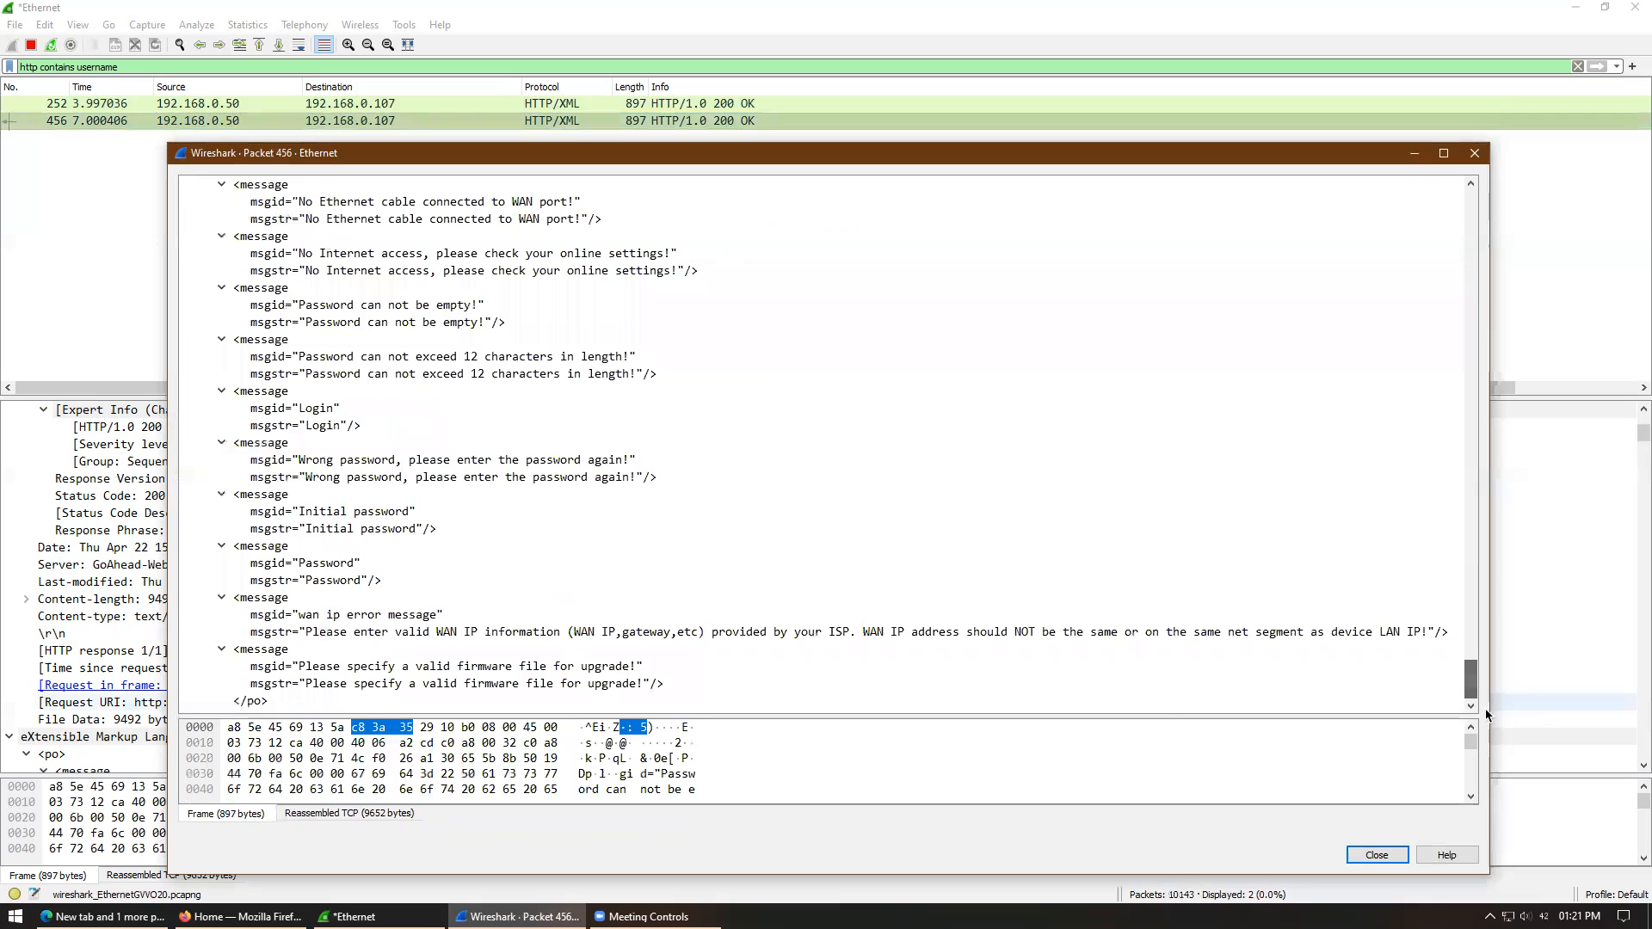
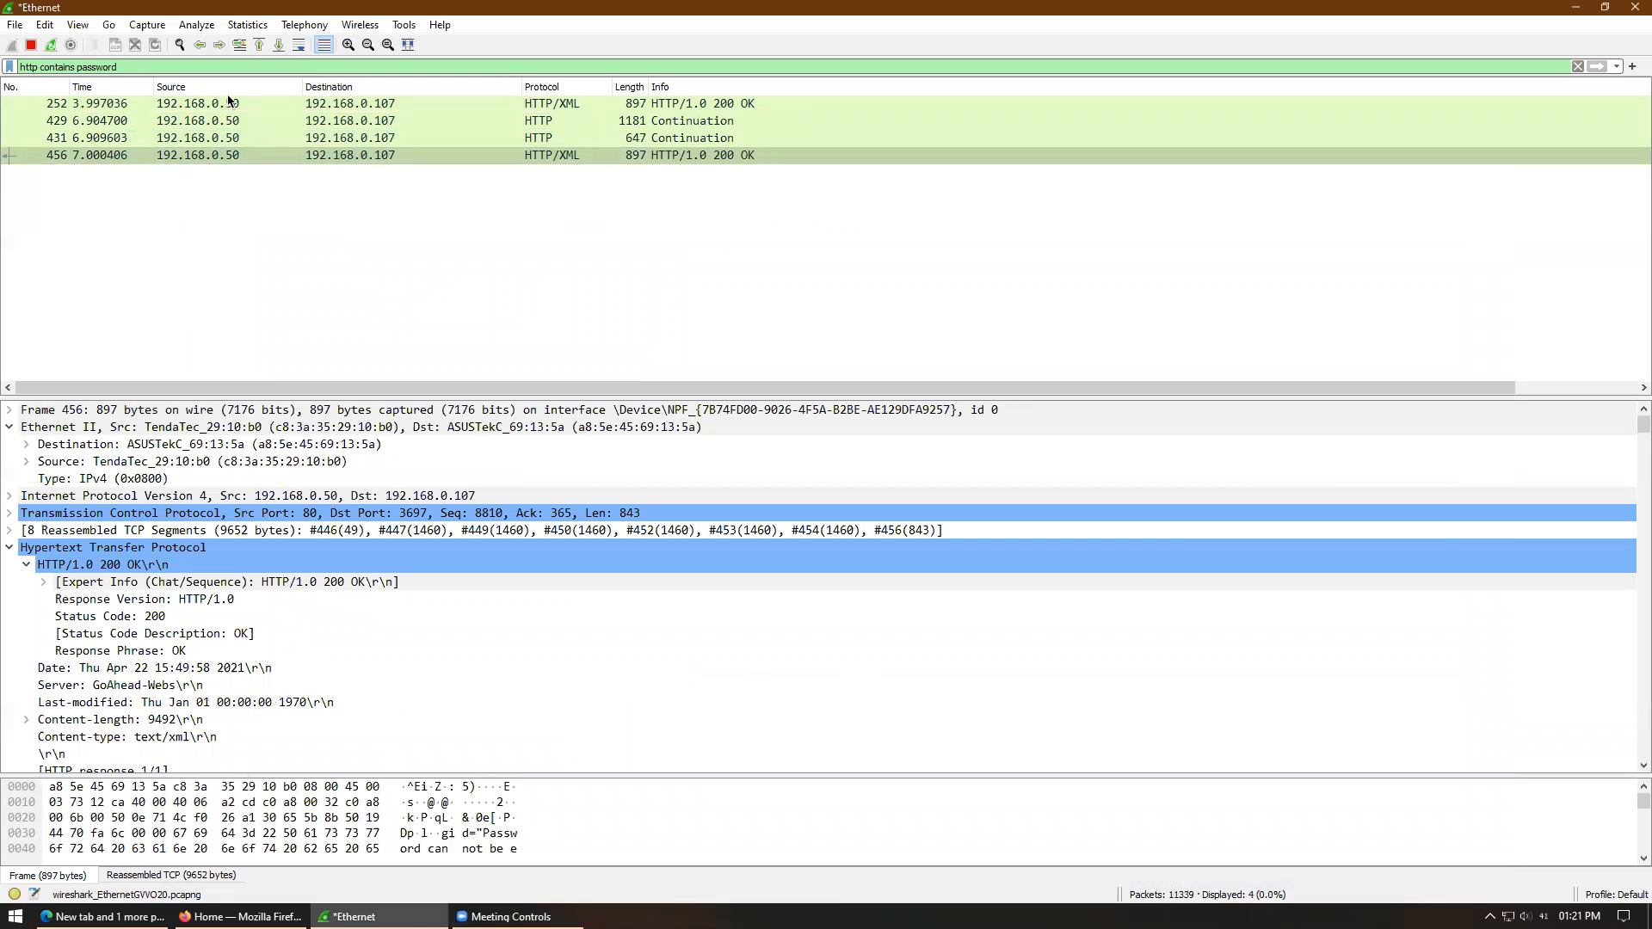
- Open packet 429 in its own window and expand its Data and Transmission Control Protocol details
double_click(662, 119)
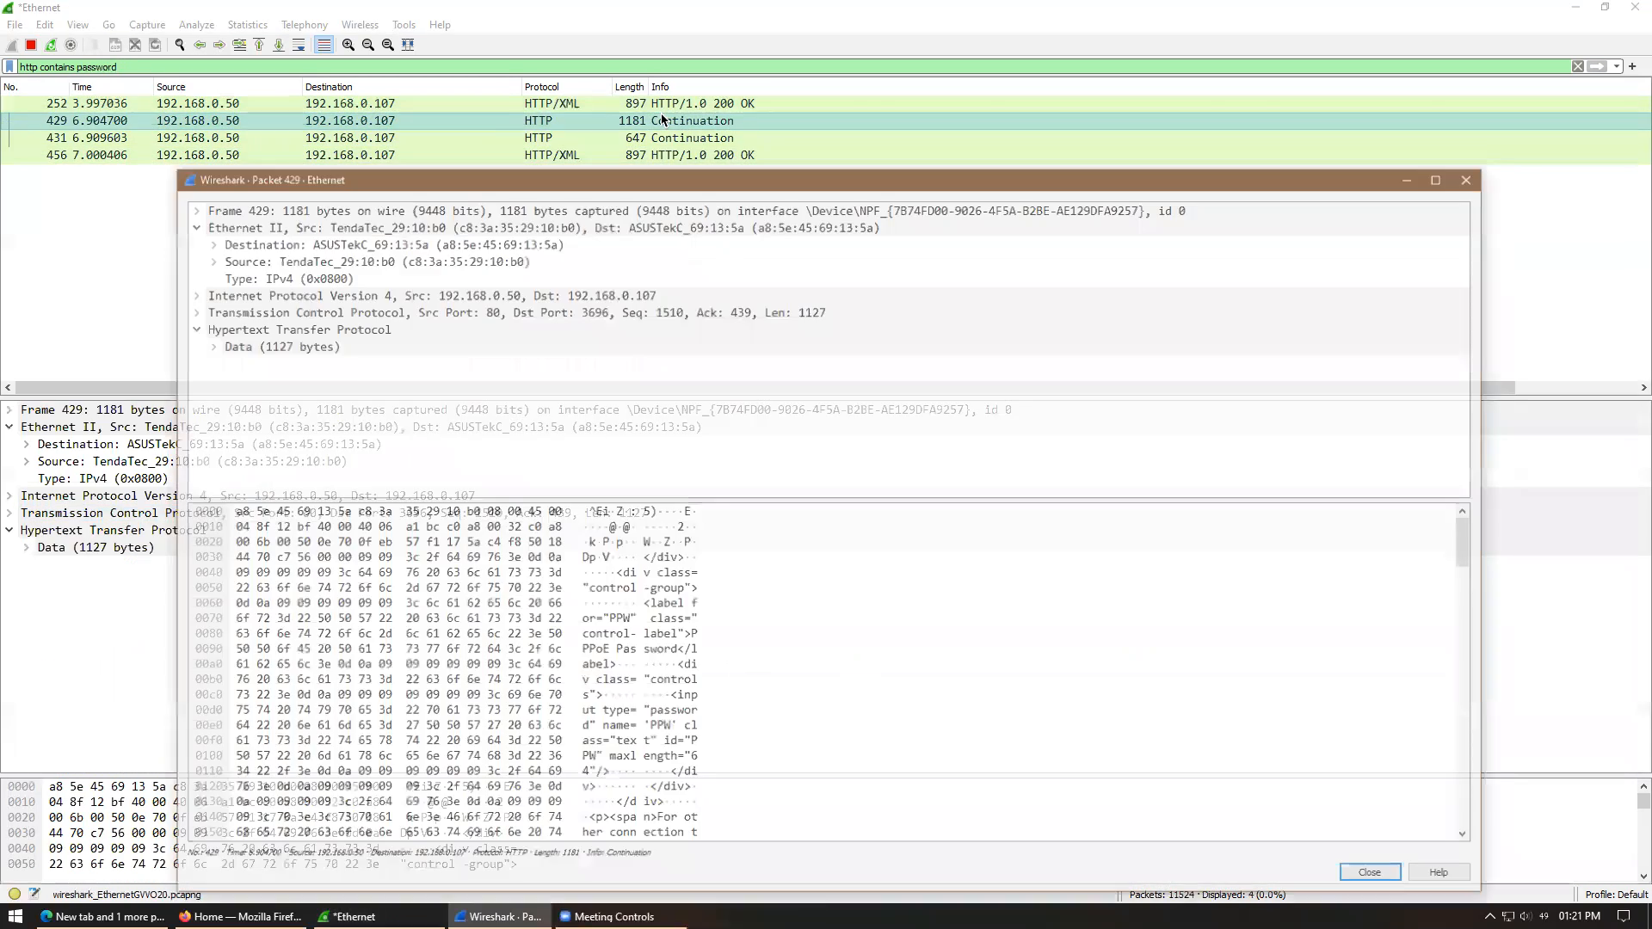
click(206, 344)
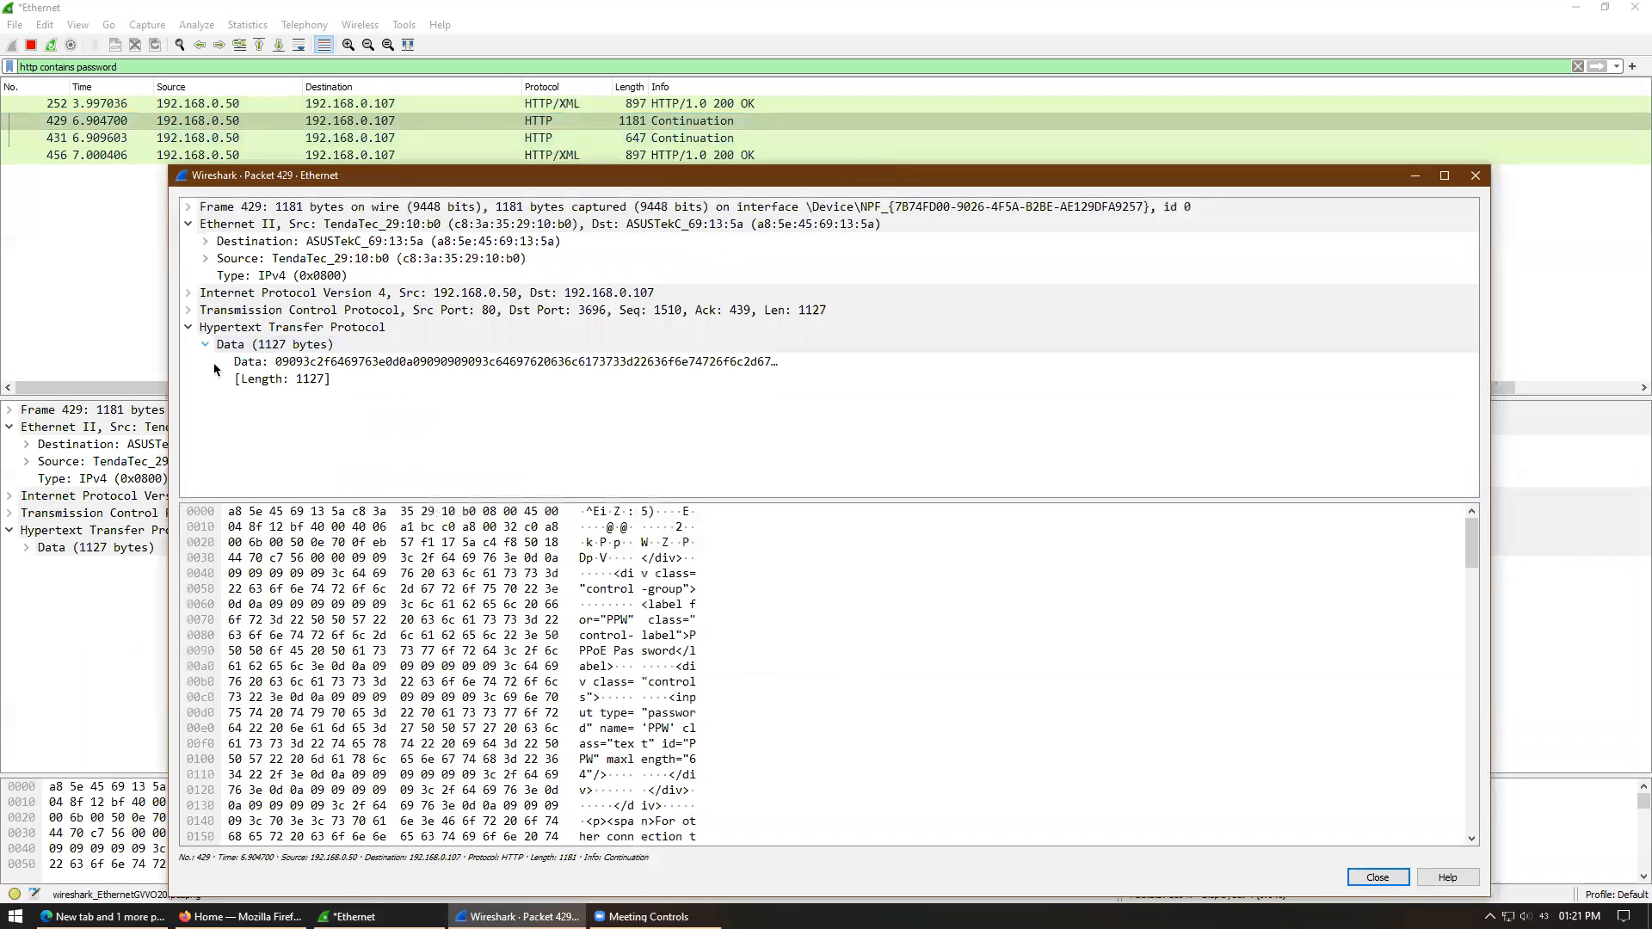
click(190, 311)
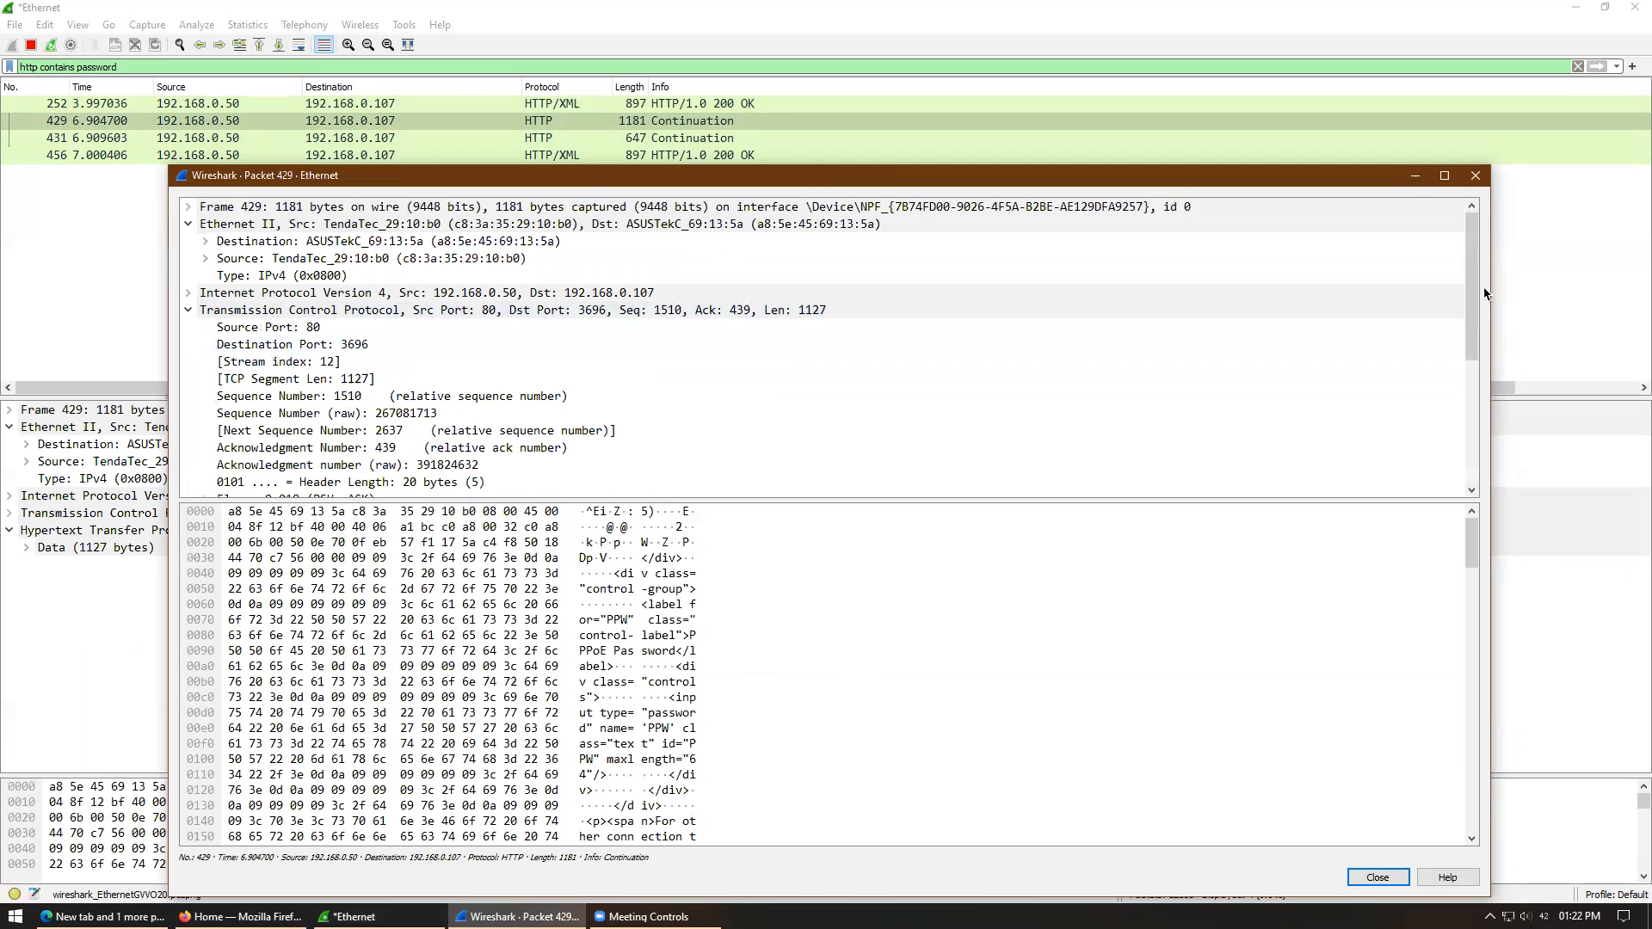
drag(1469, 303, 1467, 428)
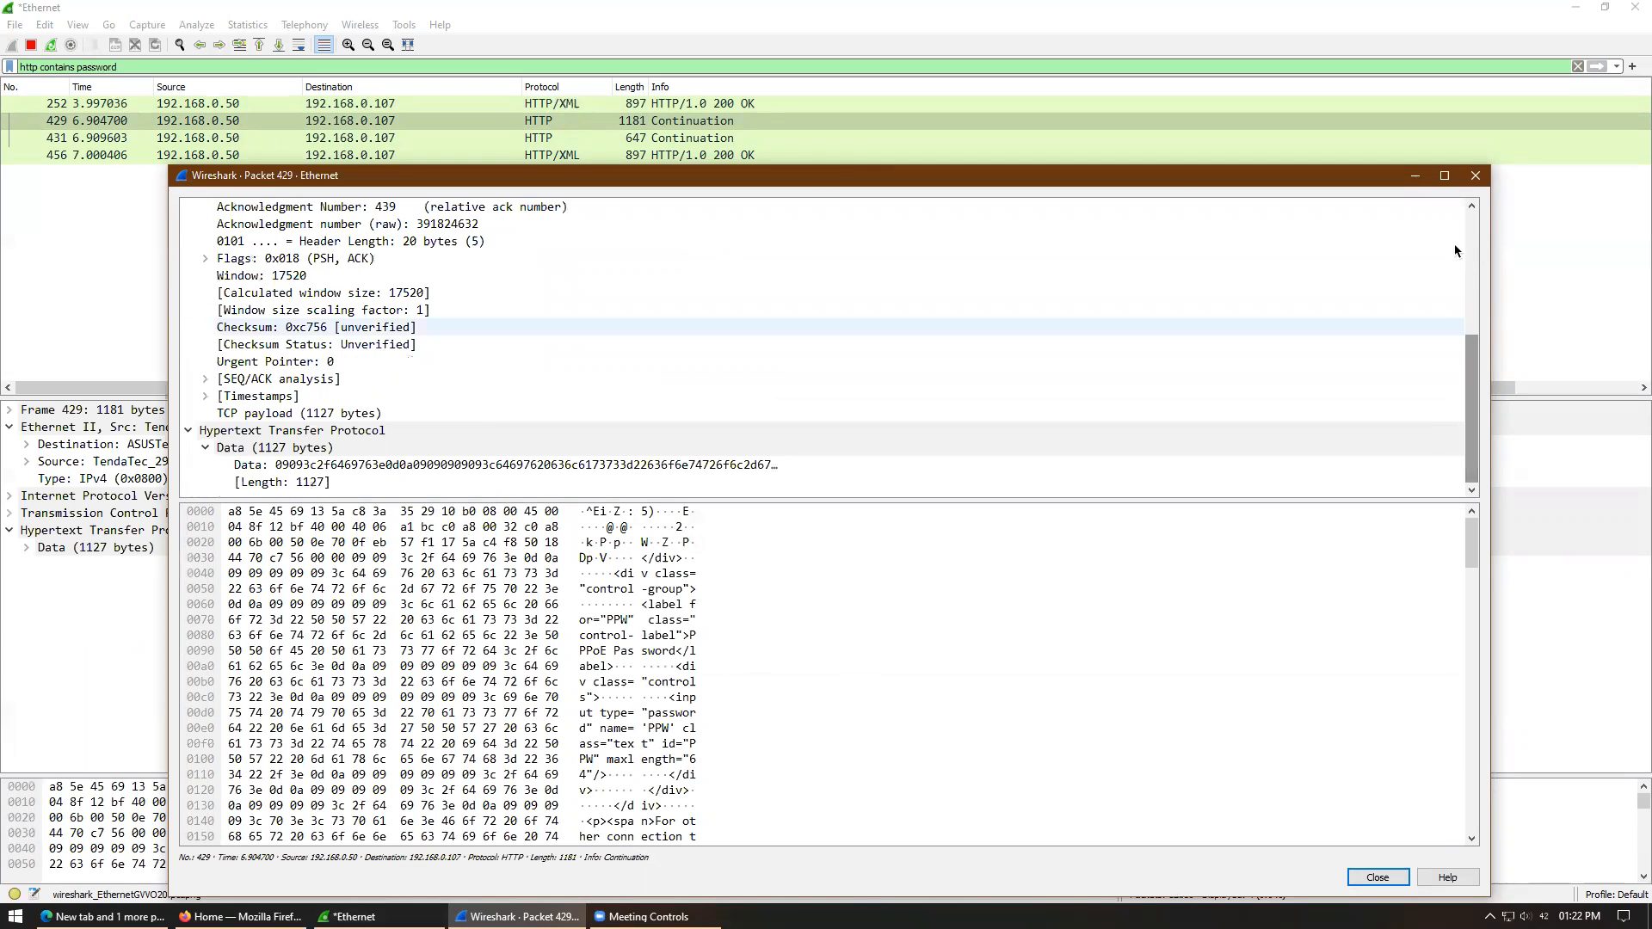
- Close packet 429's window and change the display filter to 'http contains admin'
click(1476, 176)
drag(77, 67, 176, 105)
text(admin)
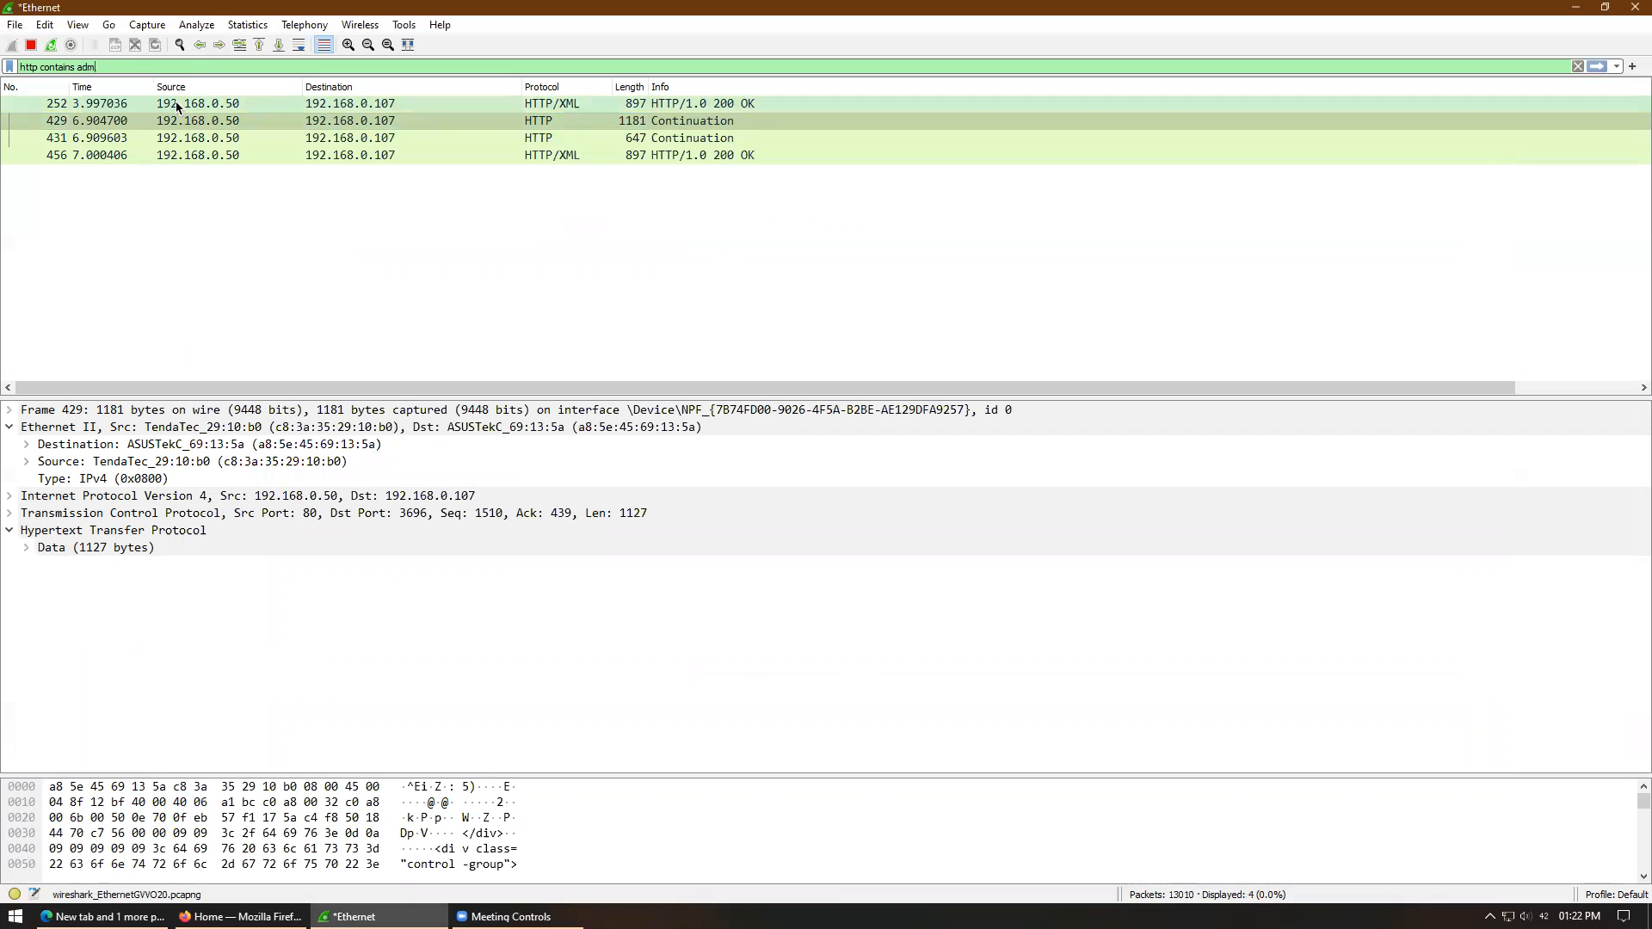
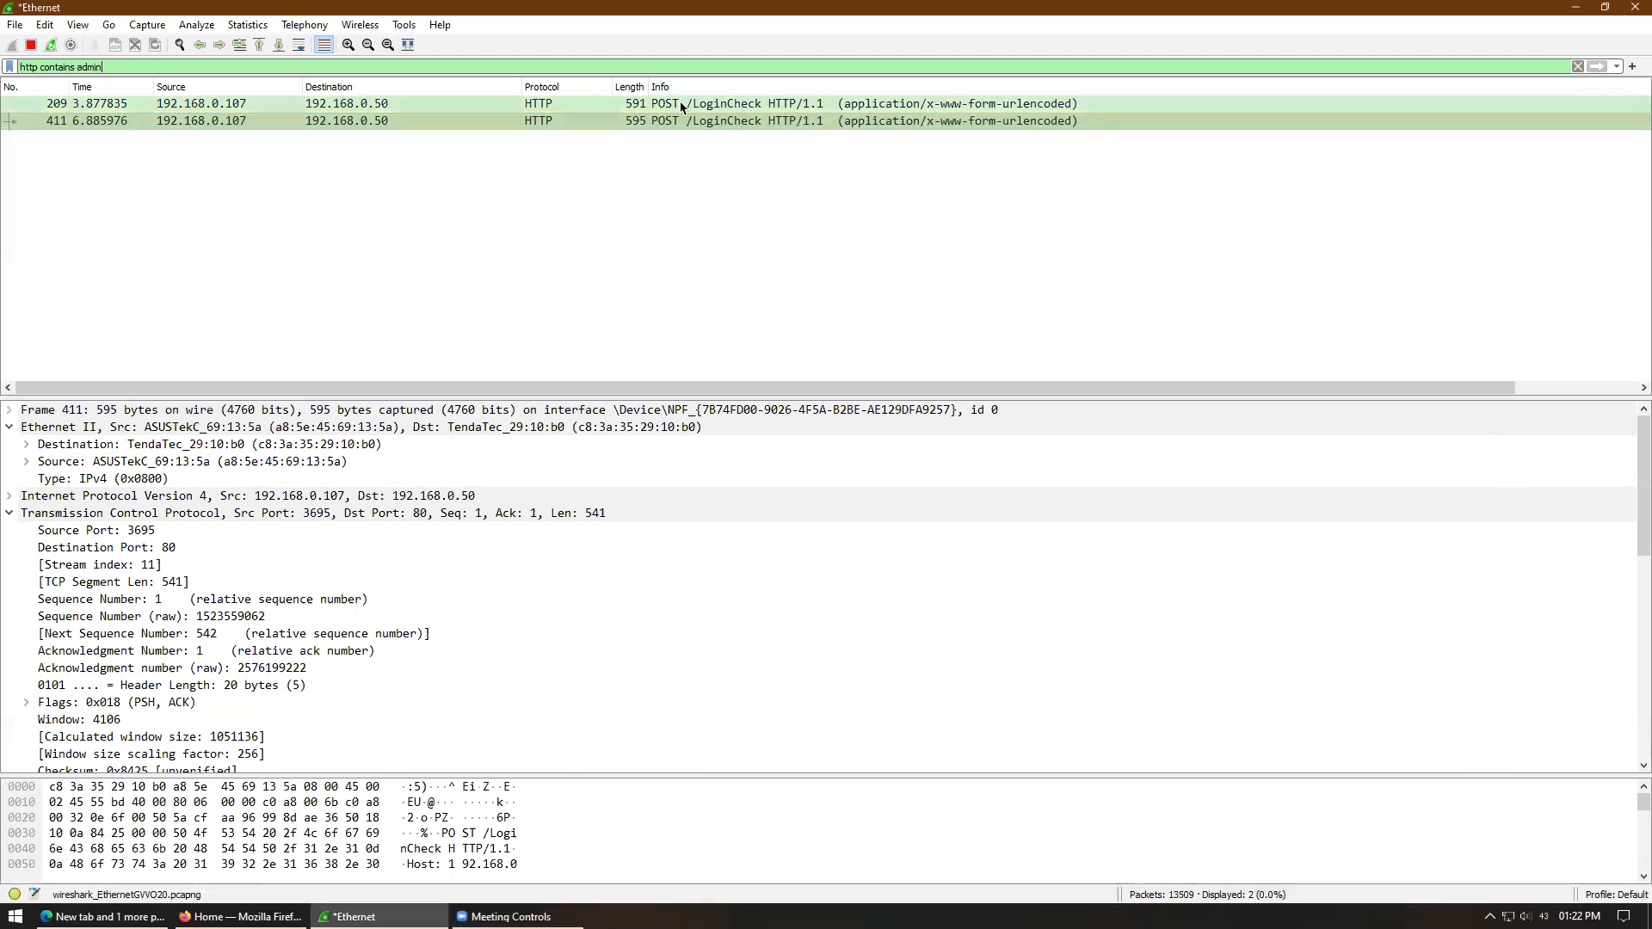
- Open POST /LoginCheck packet 209 in its own window to view its HTTP form data
double_click(702, 105)
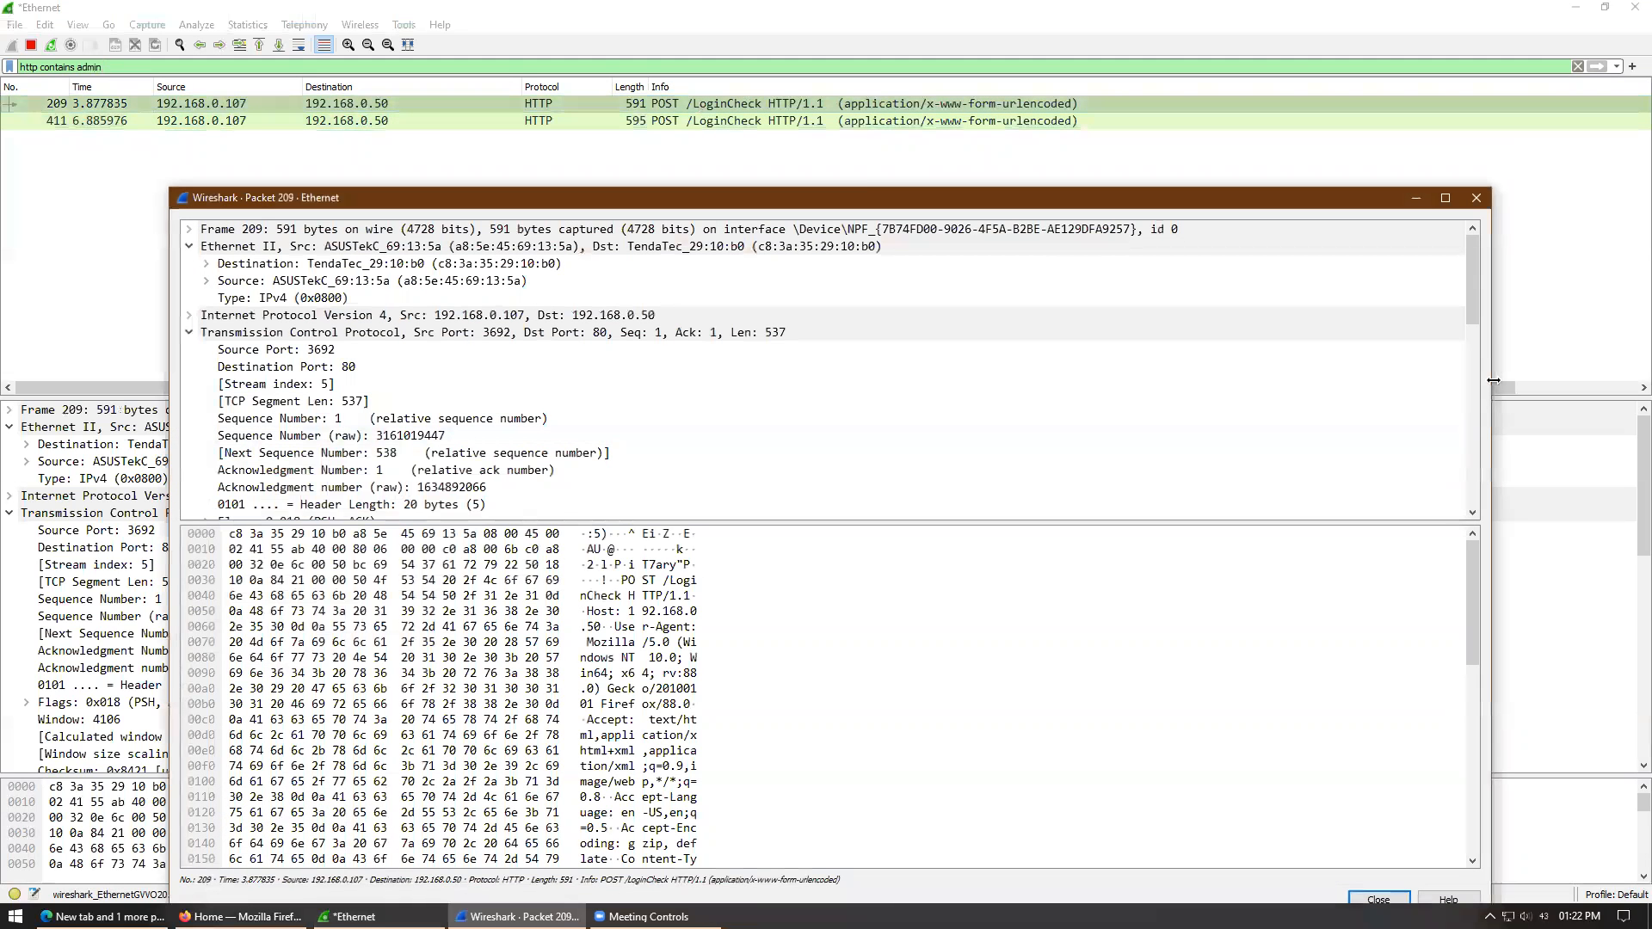
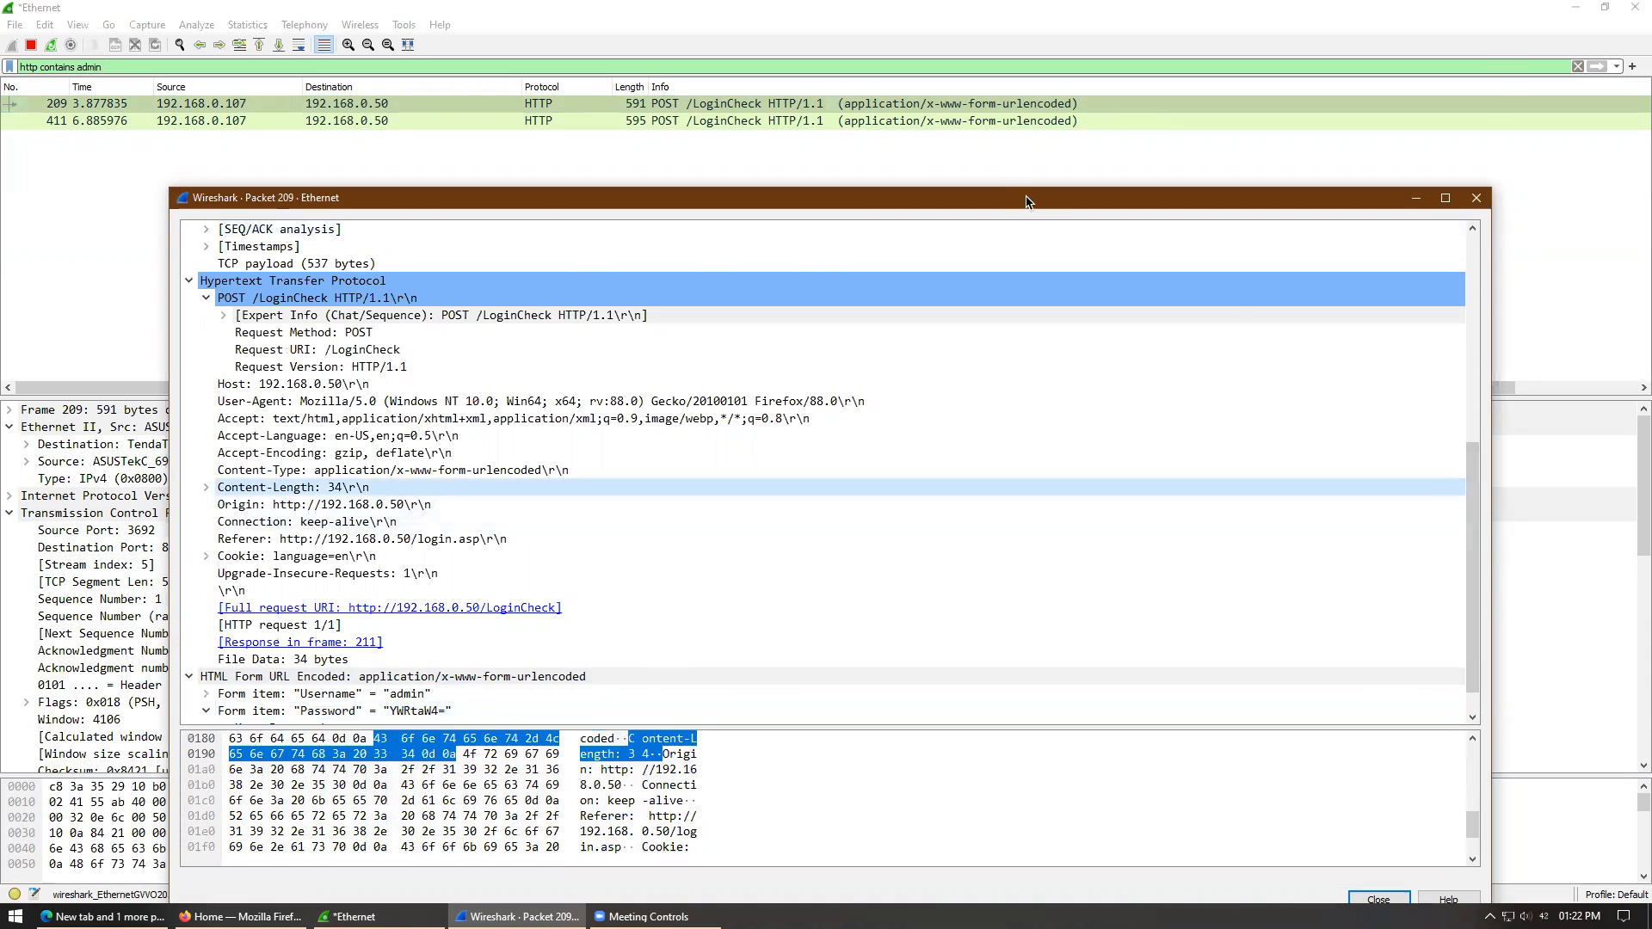
- Raise the packet 209 window and enlarge its details pane to show the Password Key and Value rows
drag(1100, 160, 1094, 35)
drag(1317, 559, 1331, 686)
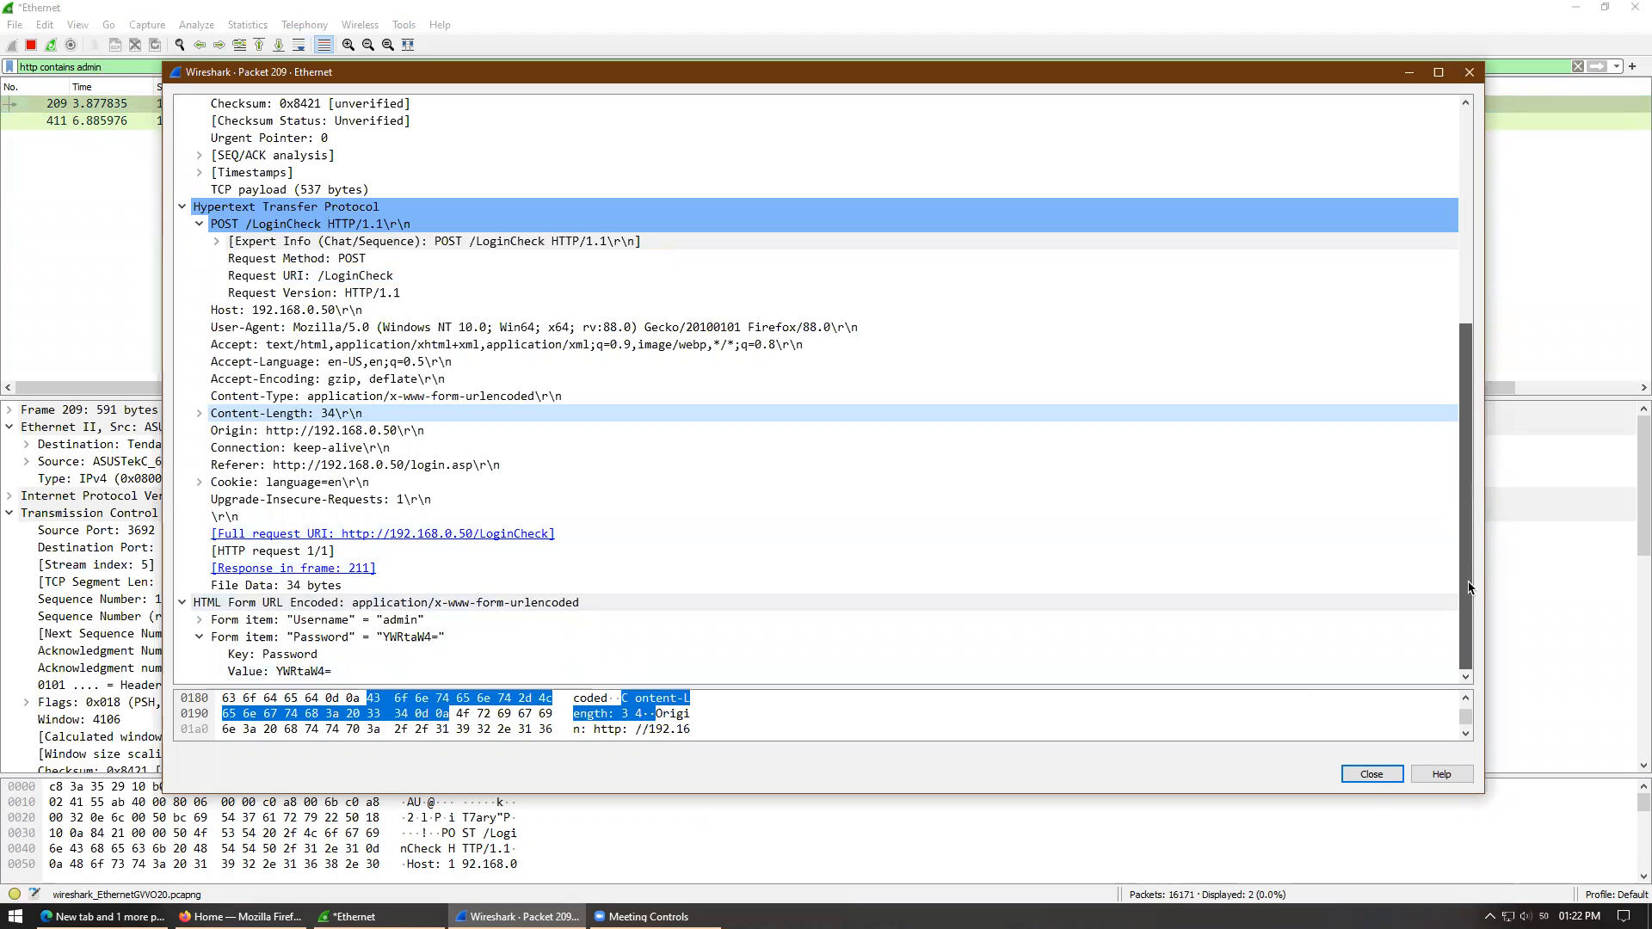
click(291, 671)
right_click(291, 671)
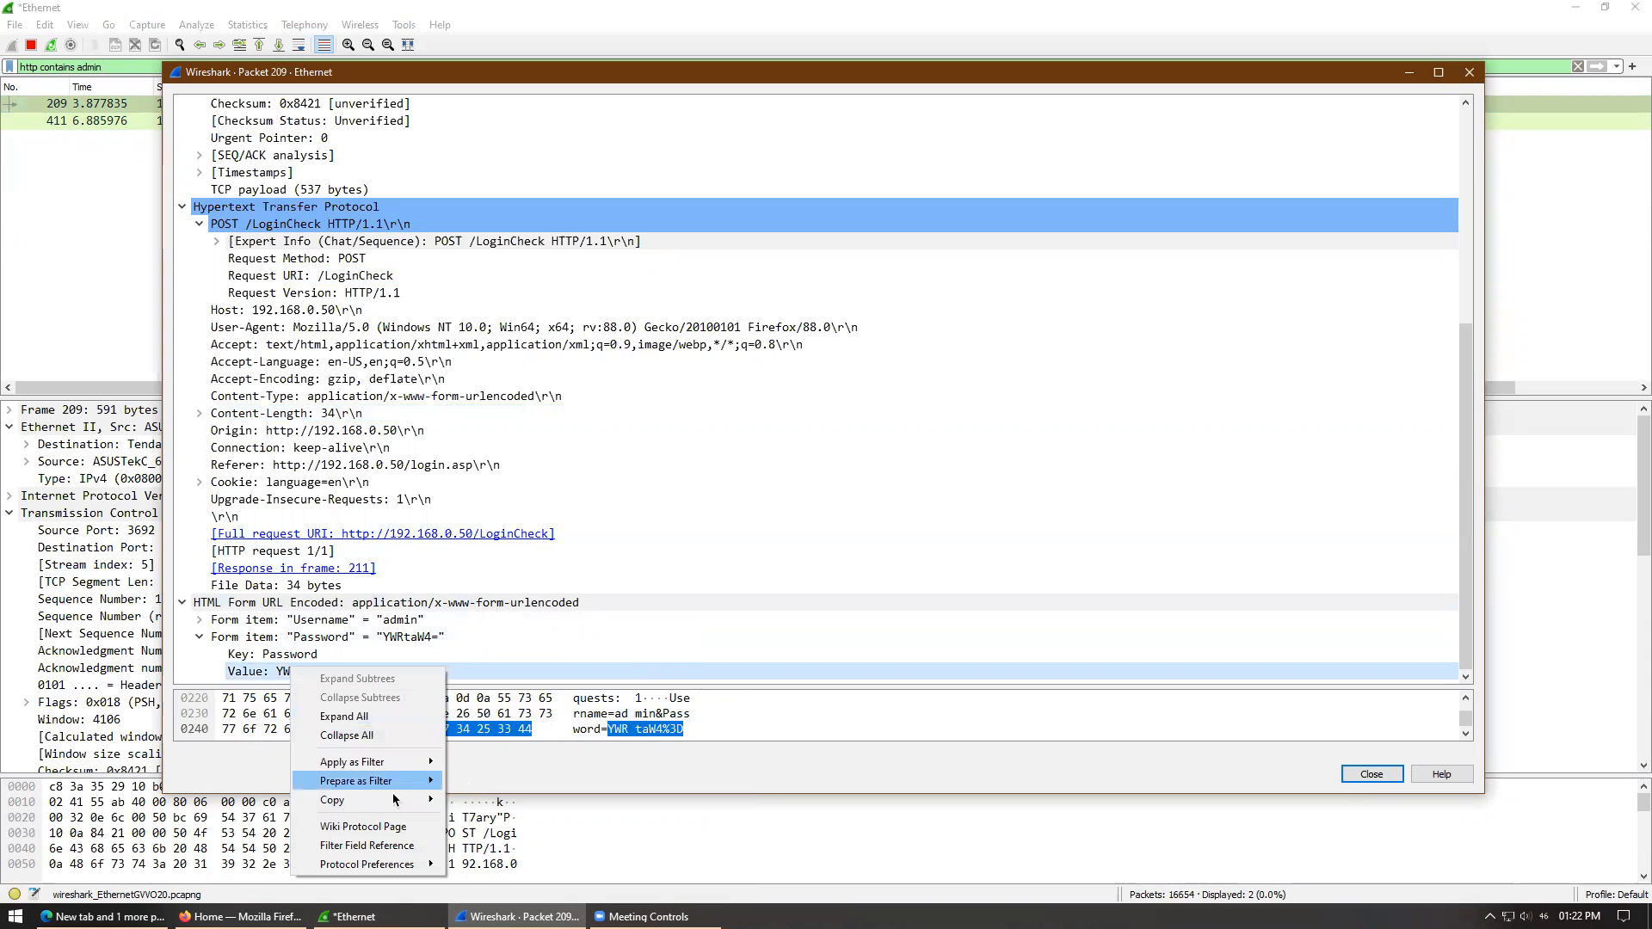
mouse_move(396, 799)
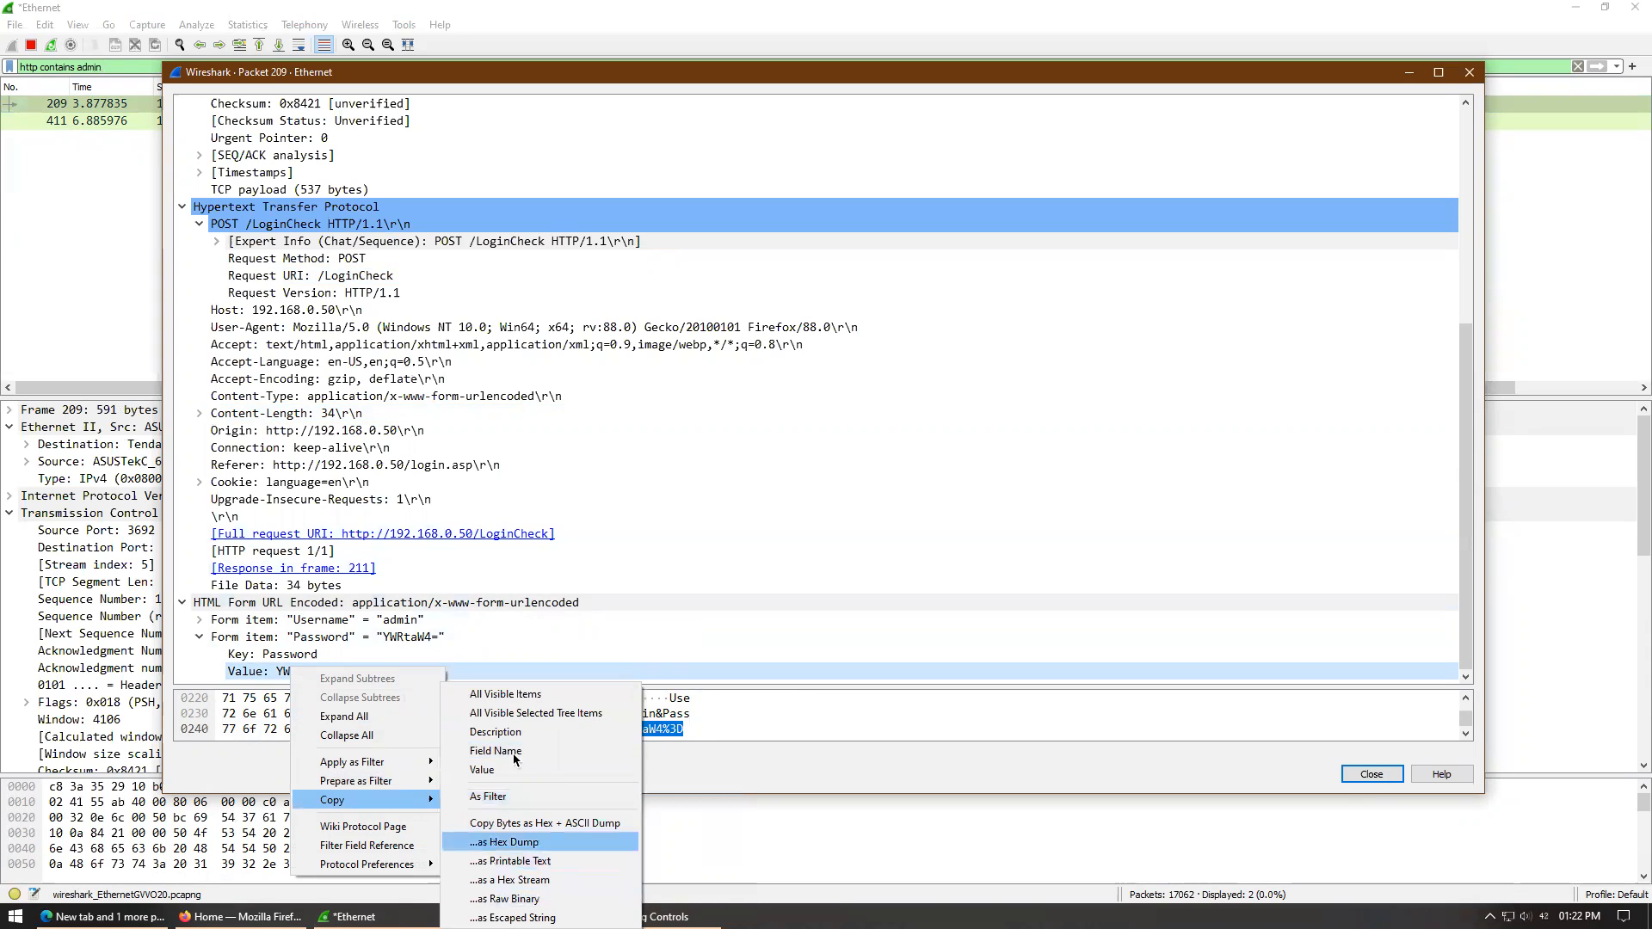
click(555, 696)
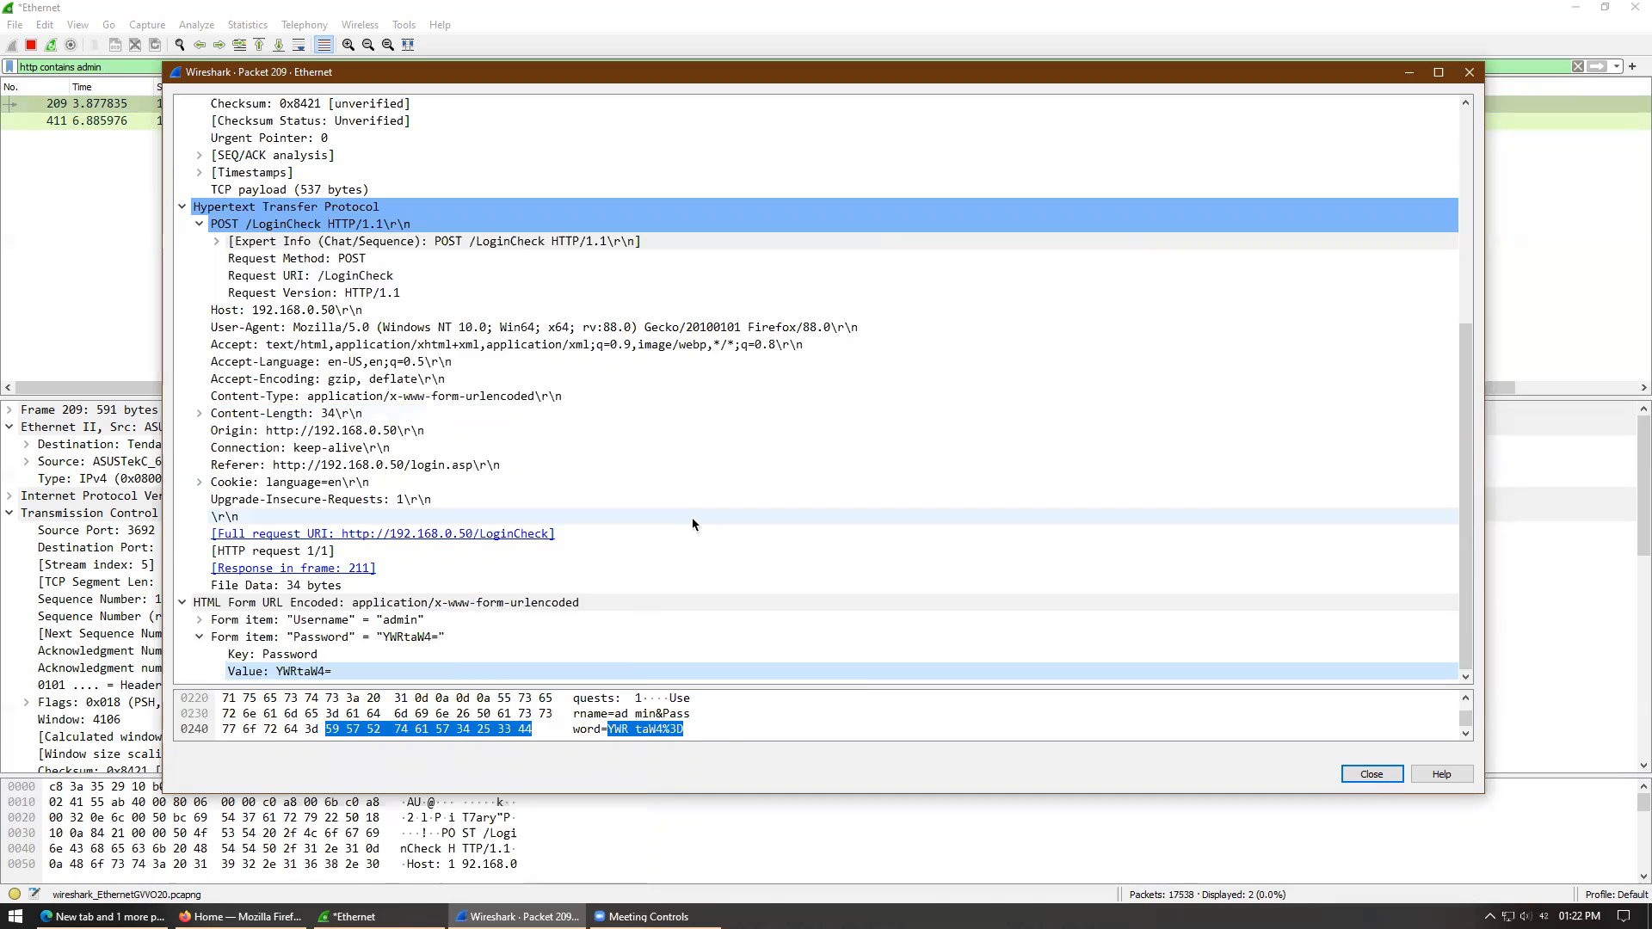
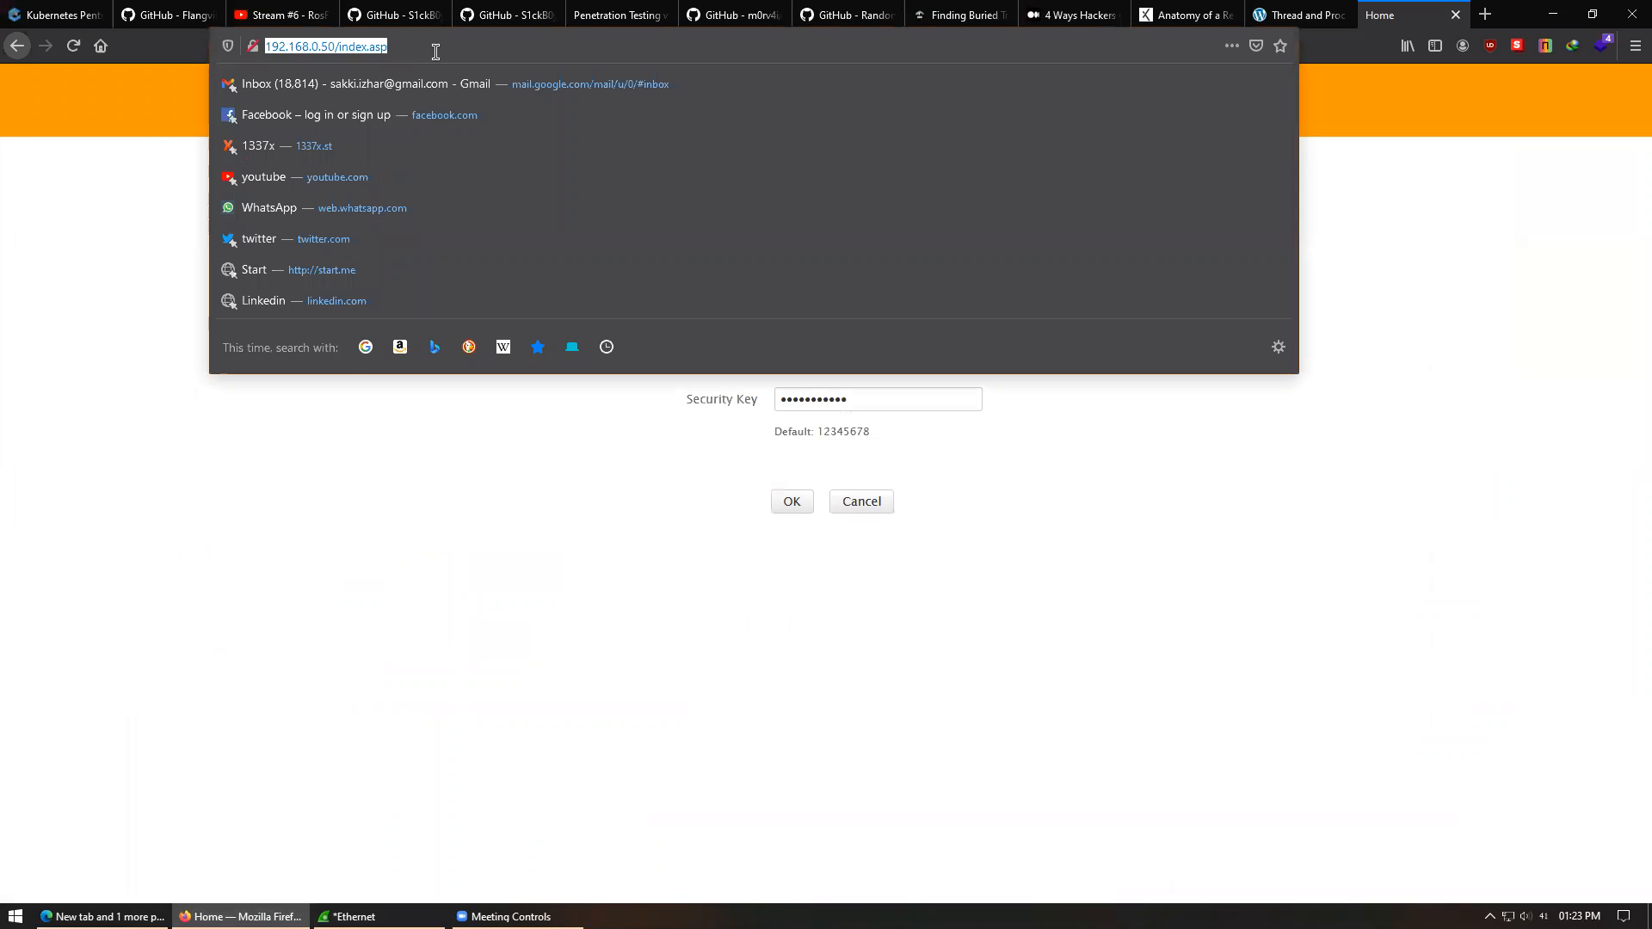
- Search Google for 'cyberchef' from the Firefox address bar
text(cyberche)
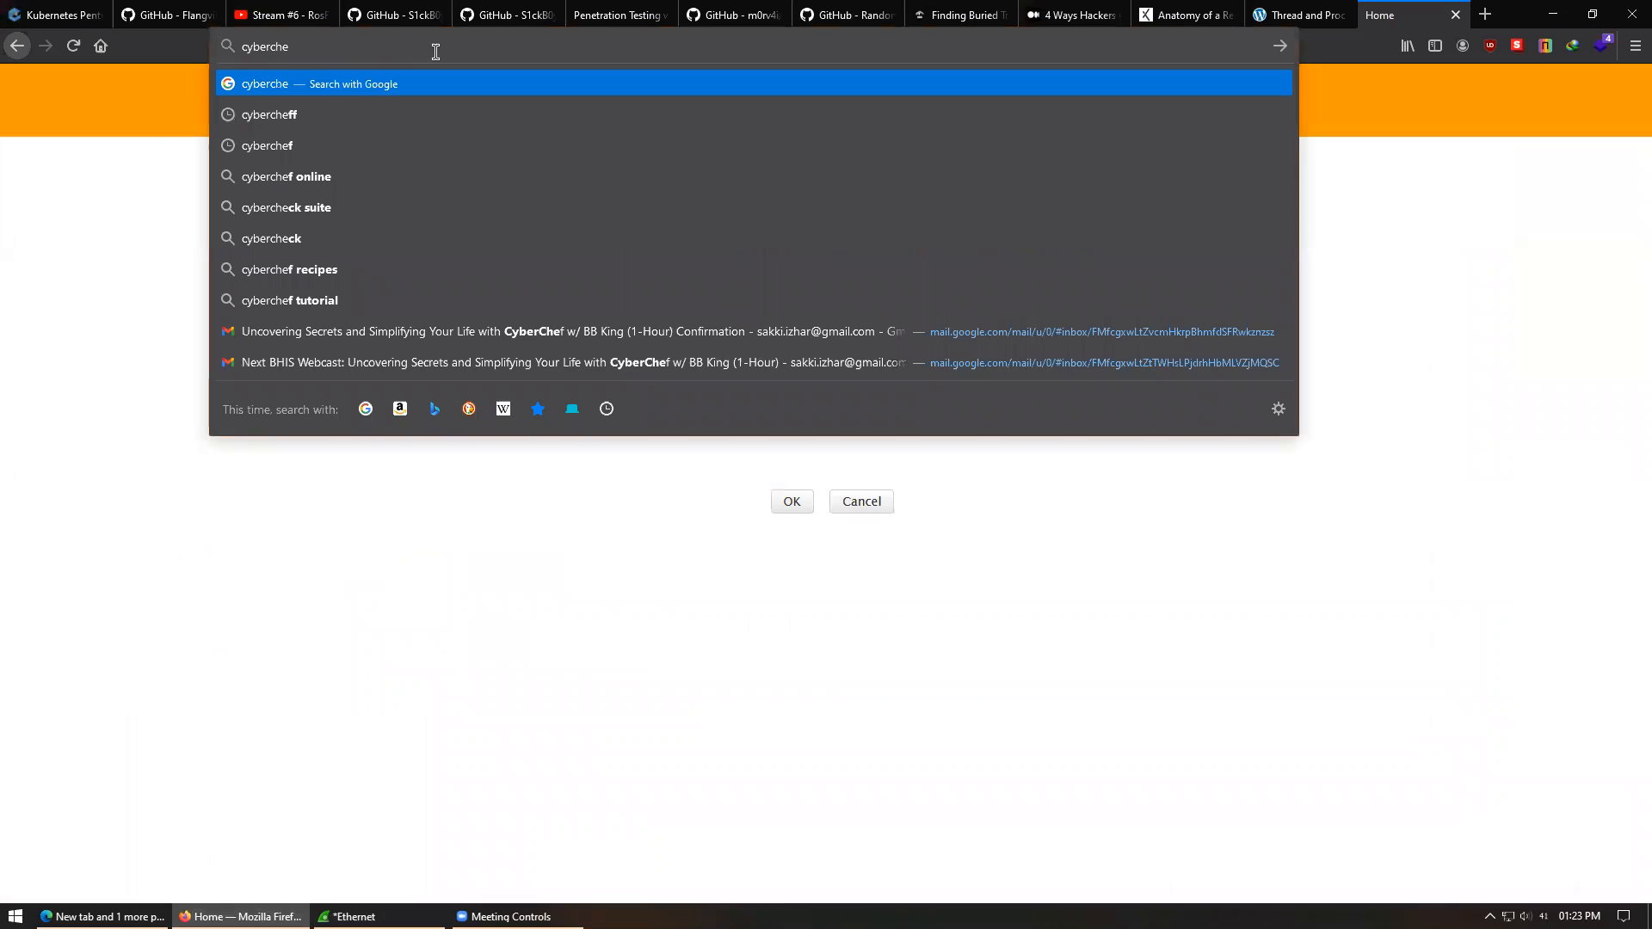
text(f)
key(Return)
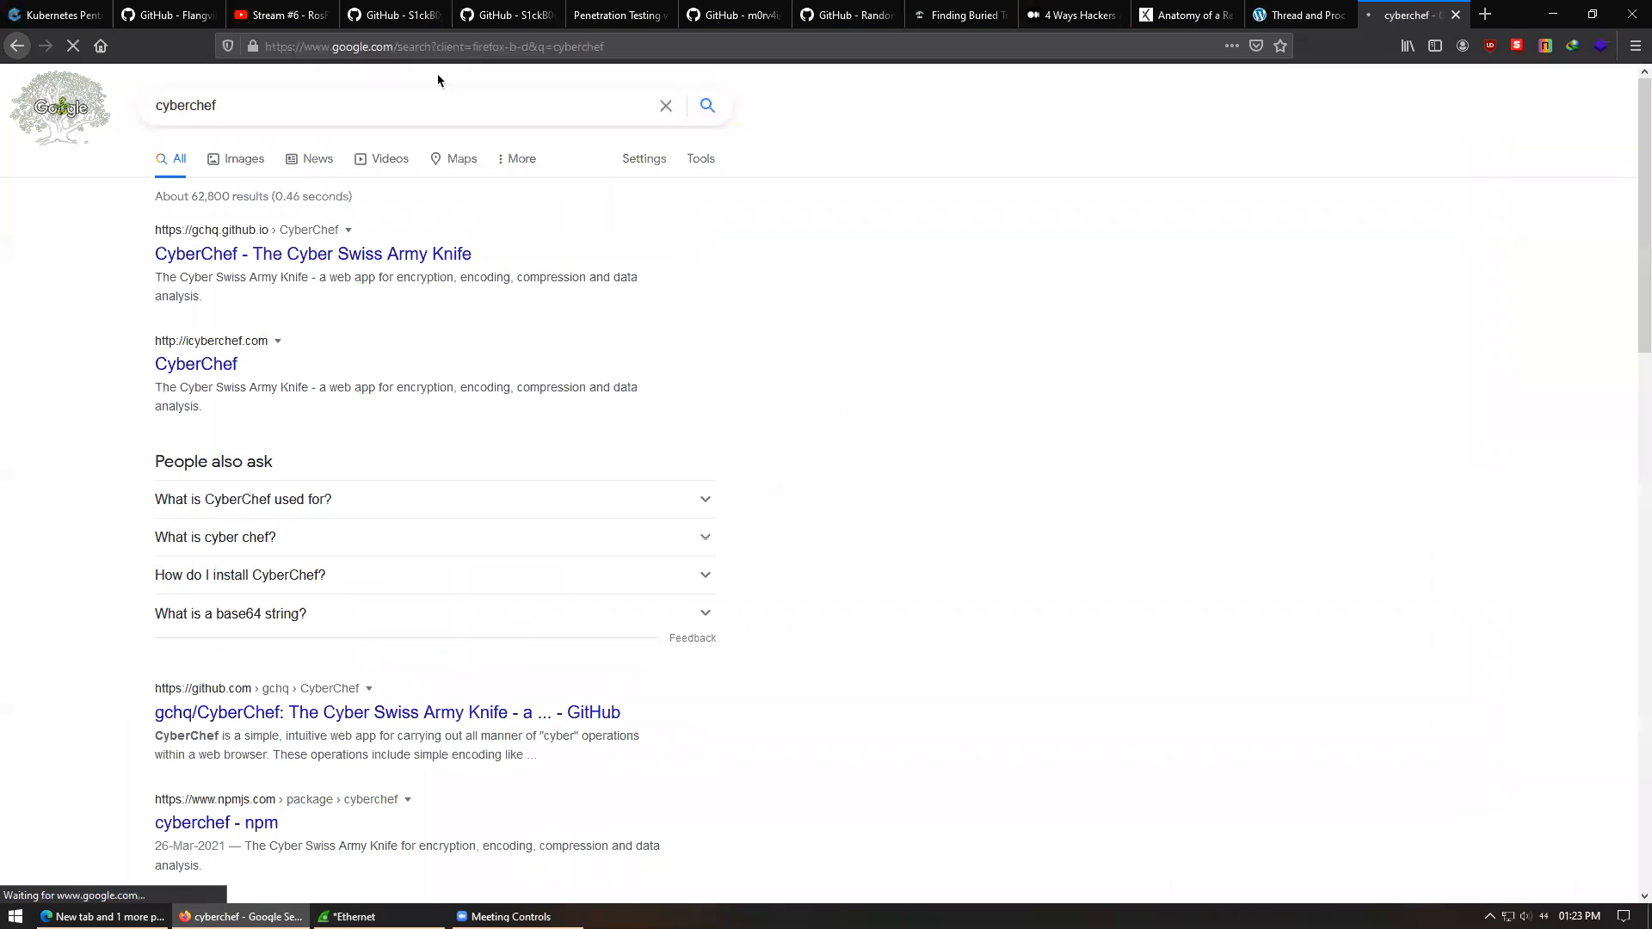
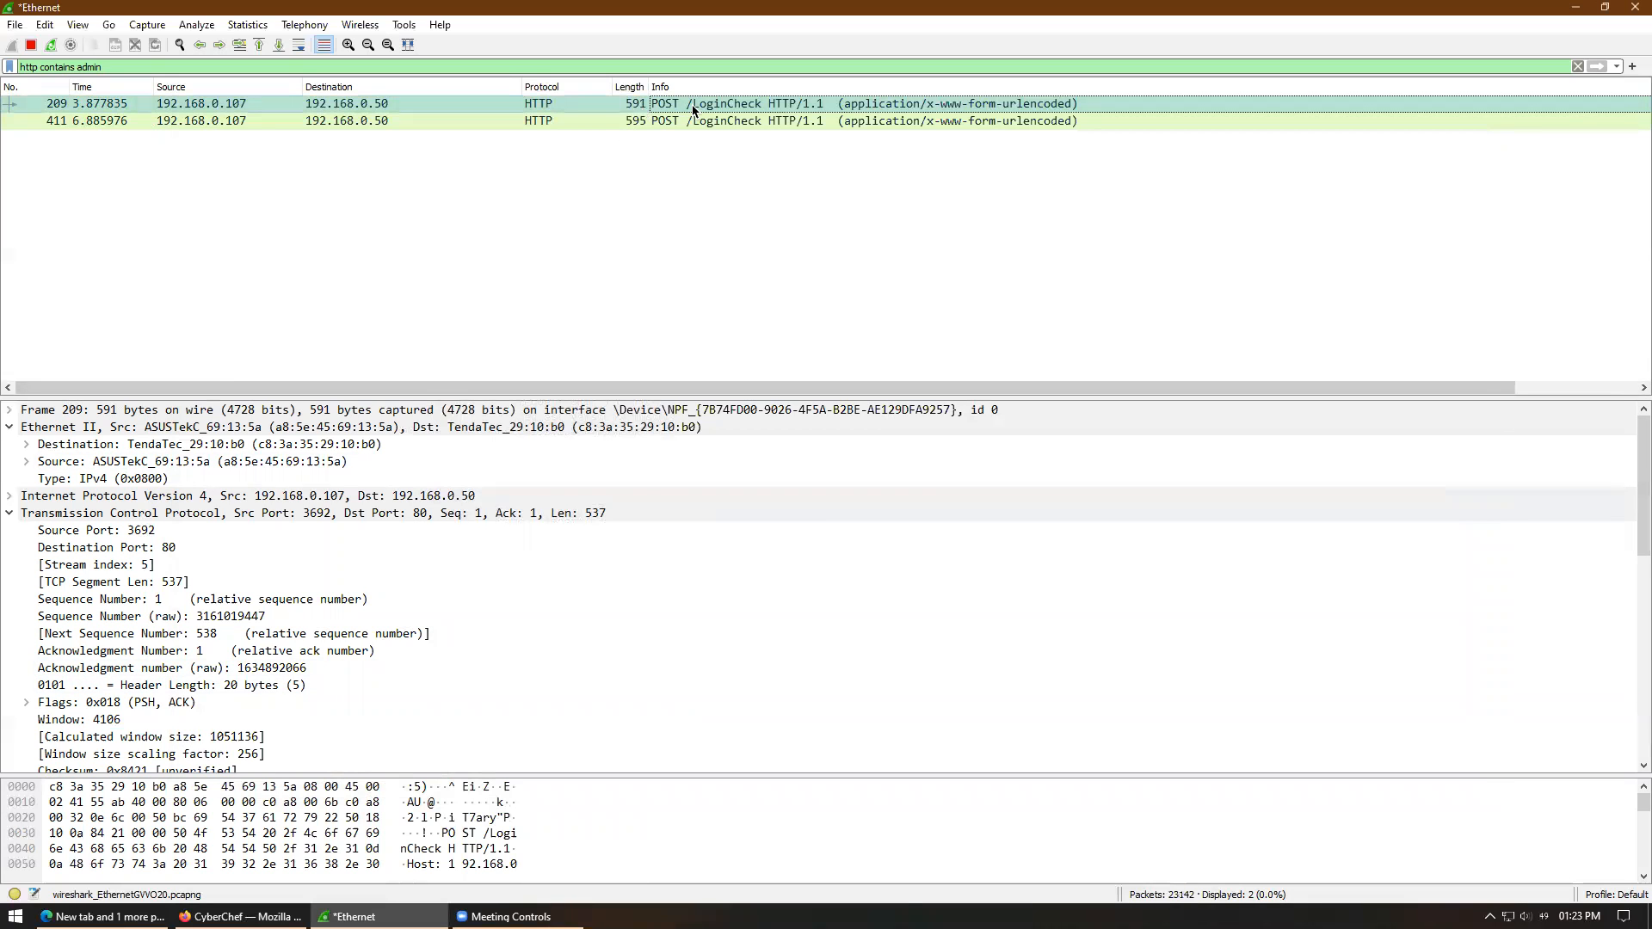
- Open packet 209's POST /LoginCheck in its own window and show the form's Username and encoded Password
double_click(688, 104)
drag(916, 419, 987, 734)
scroll(506, 628, down, 8)
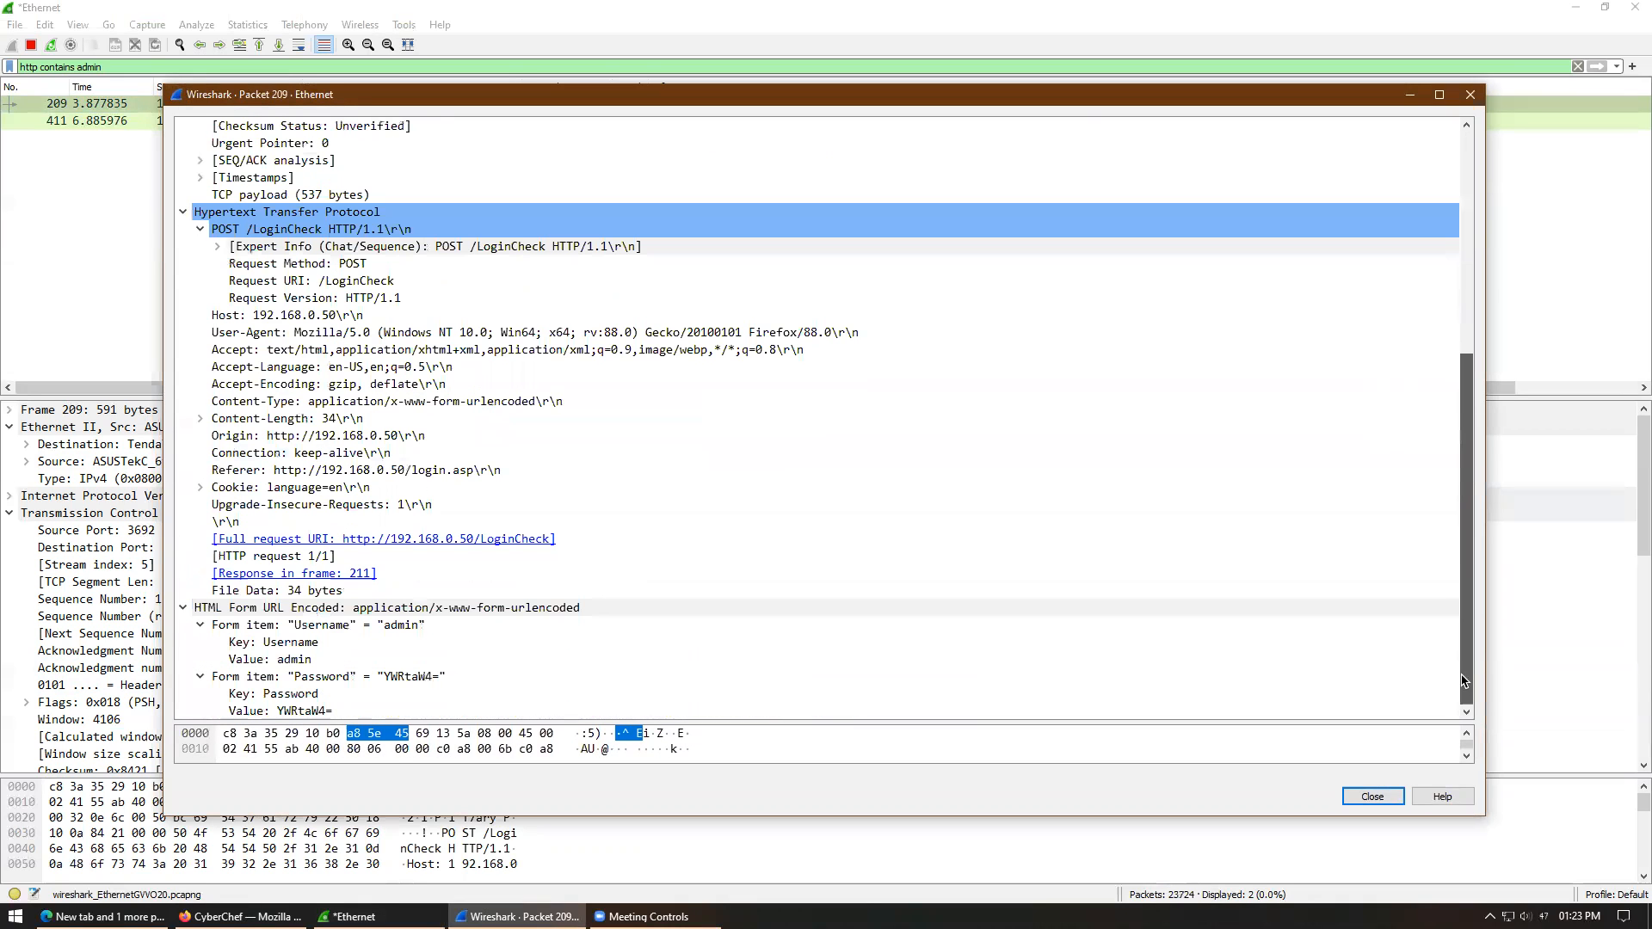
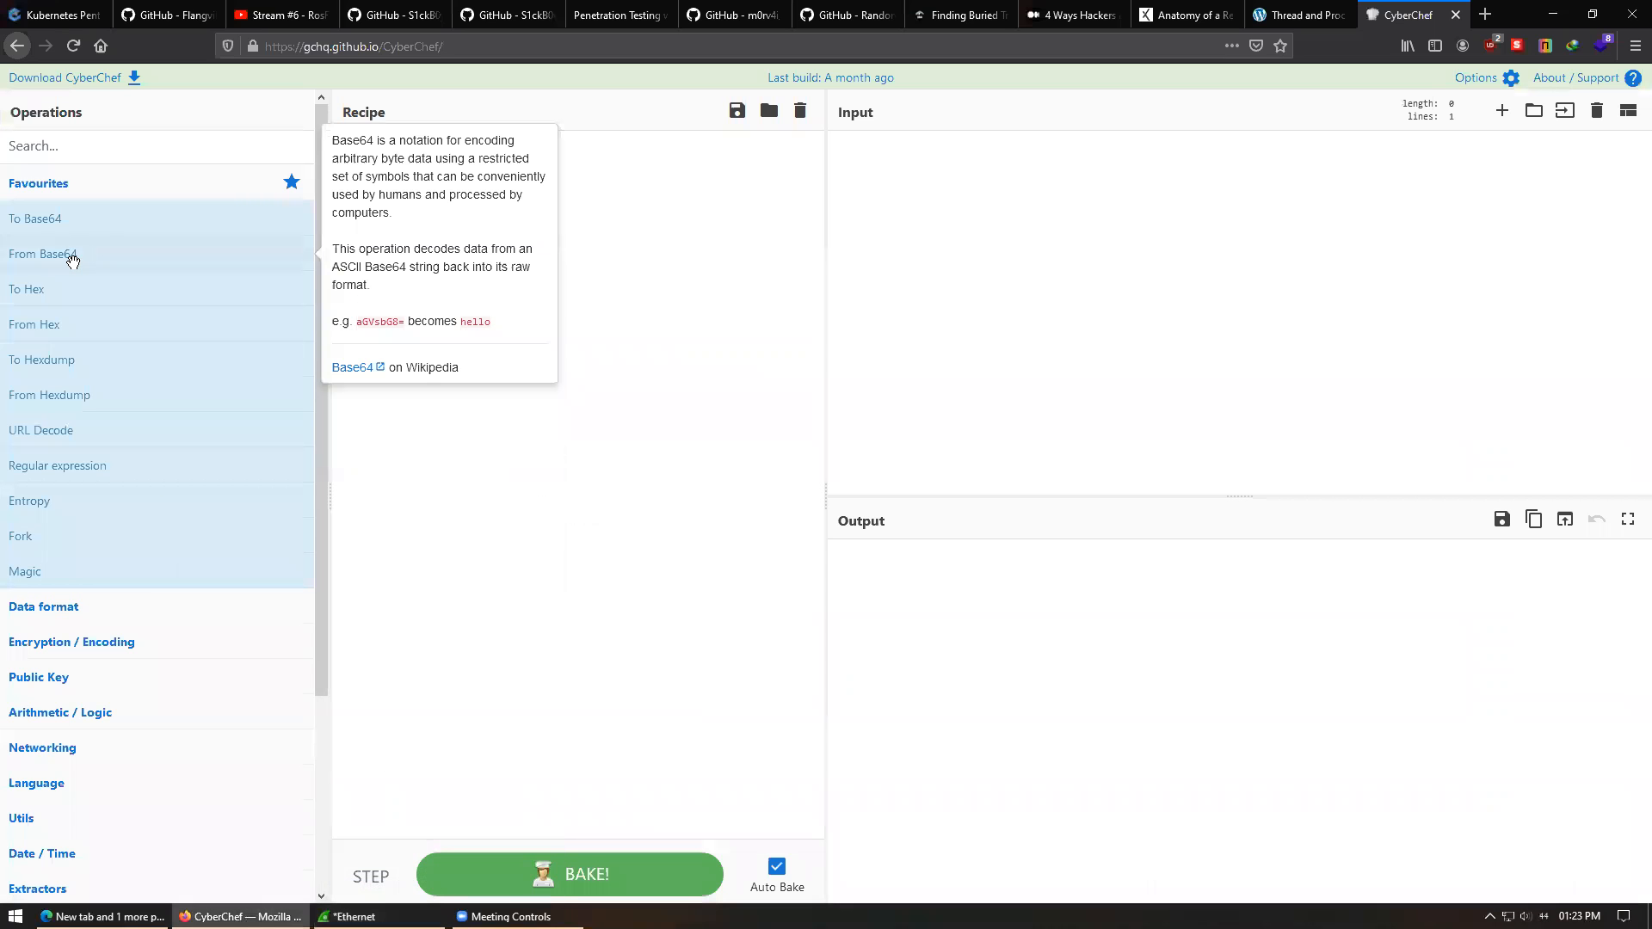
- Decode YWRtaW4= with a From Base64 recipe in CyberChef and copy the output 'admin'
drag(72, 260, 719, 258)
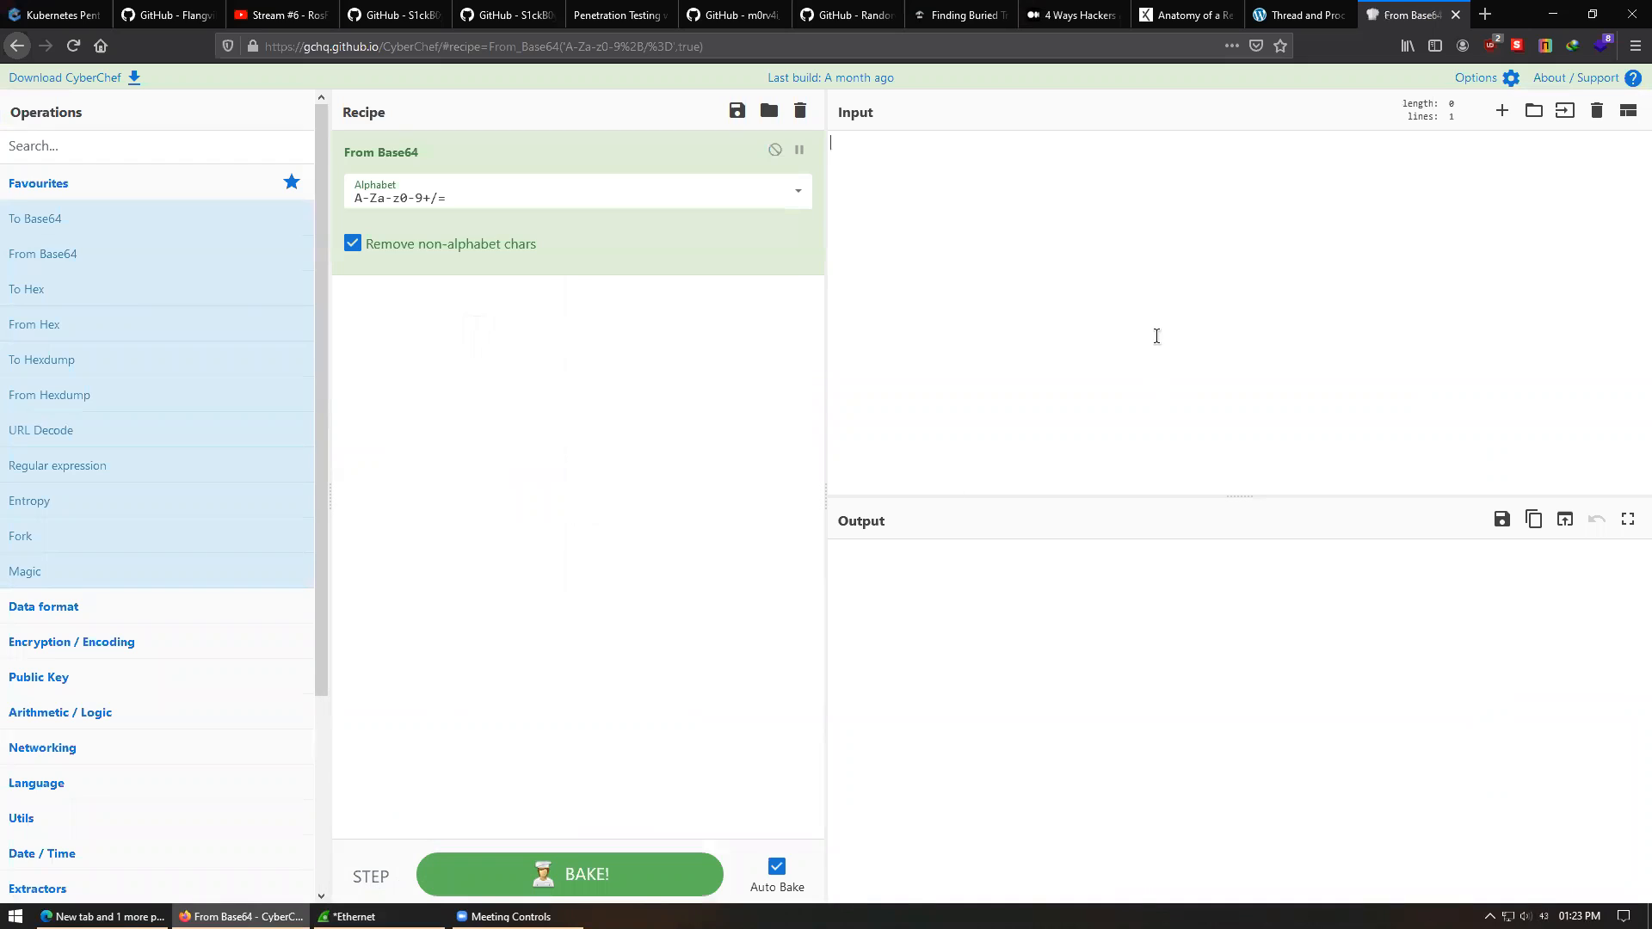
text(YWRtaW4=)
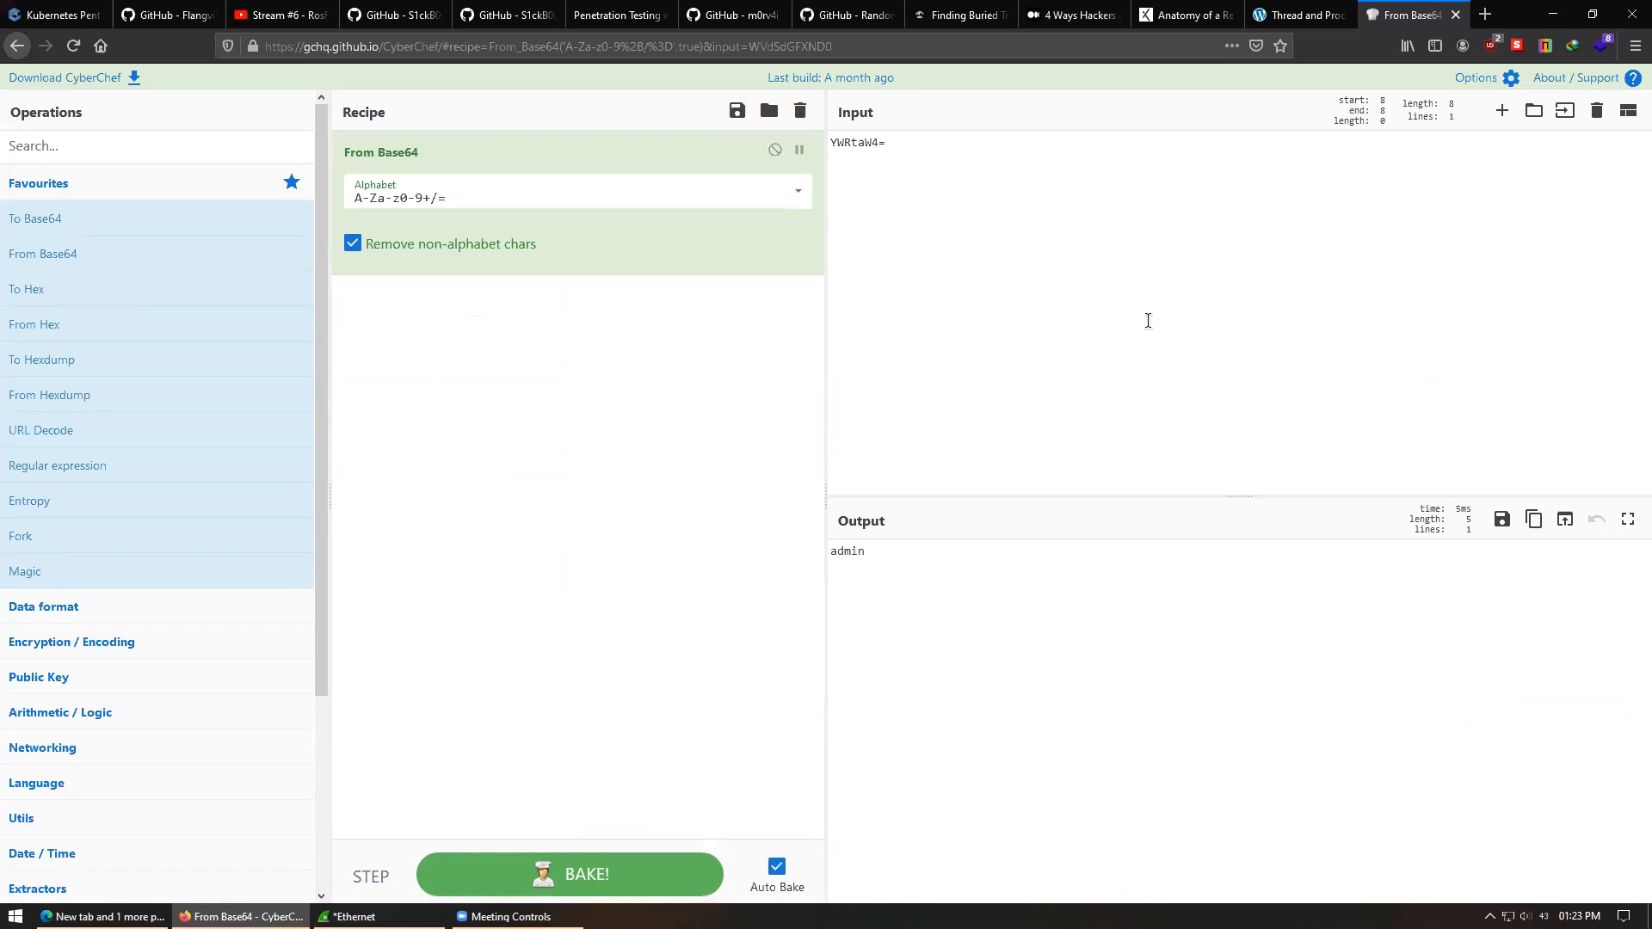
drag(893, 556, 829, 551)
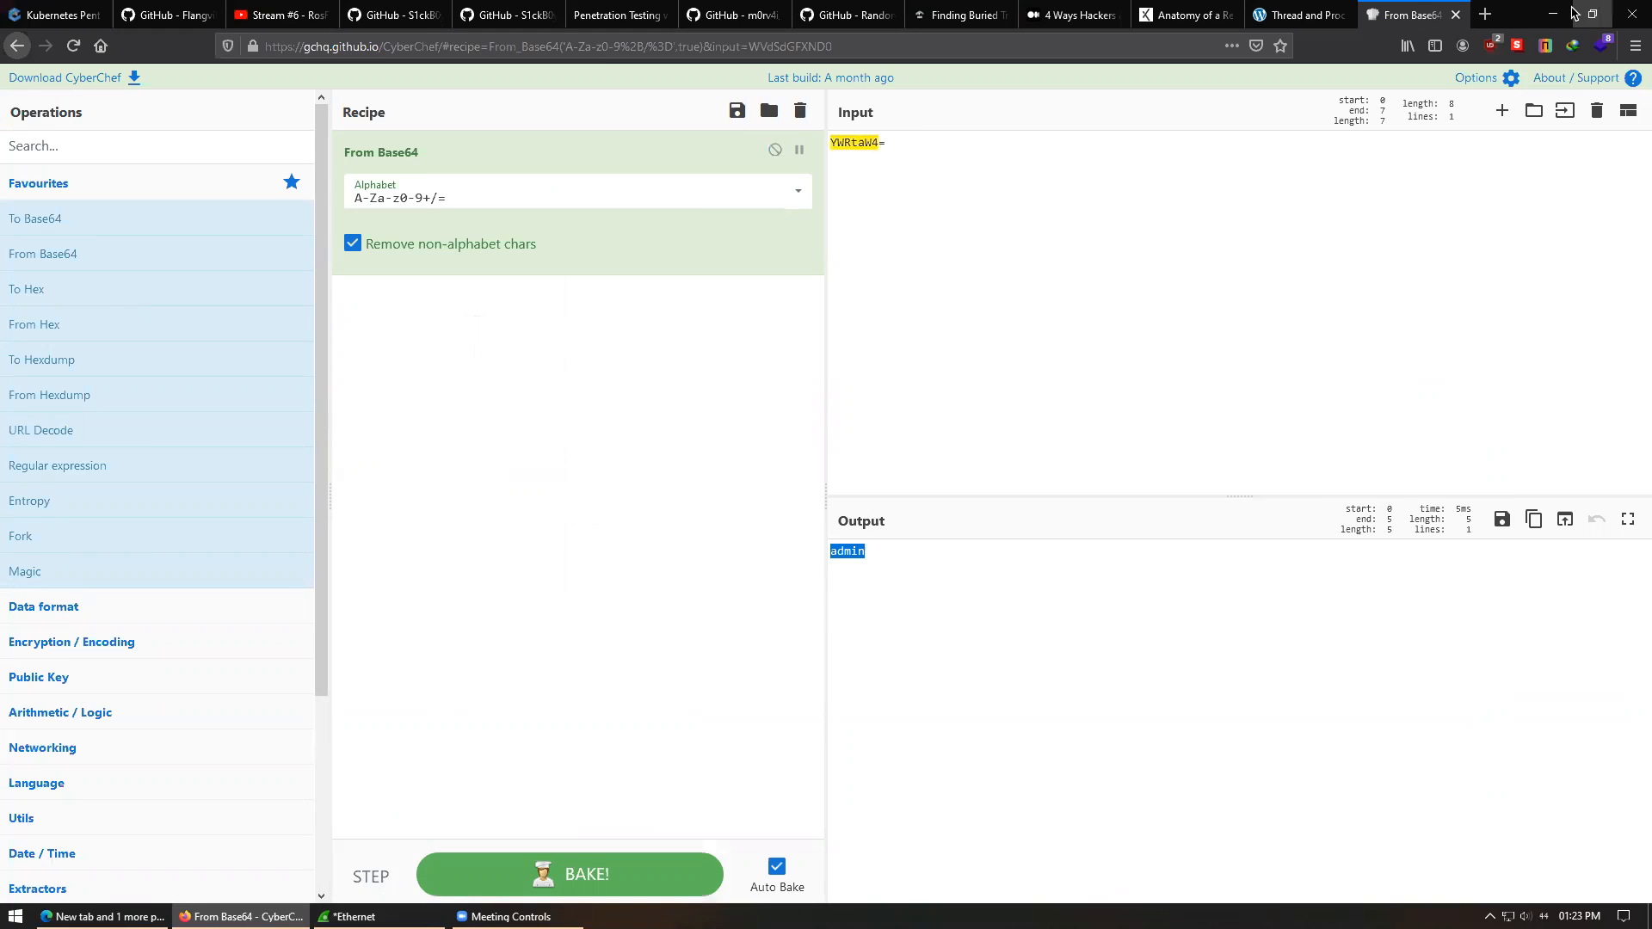
key(alt+Tab)
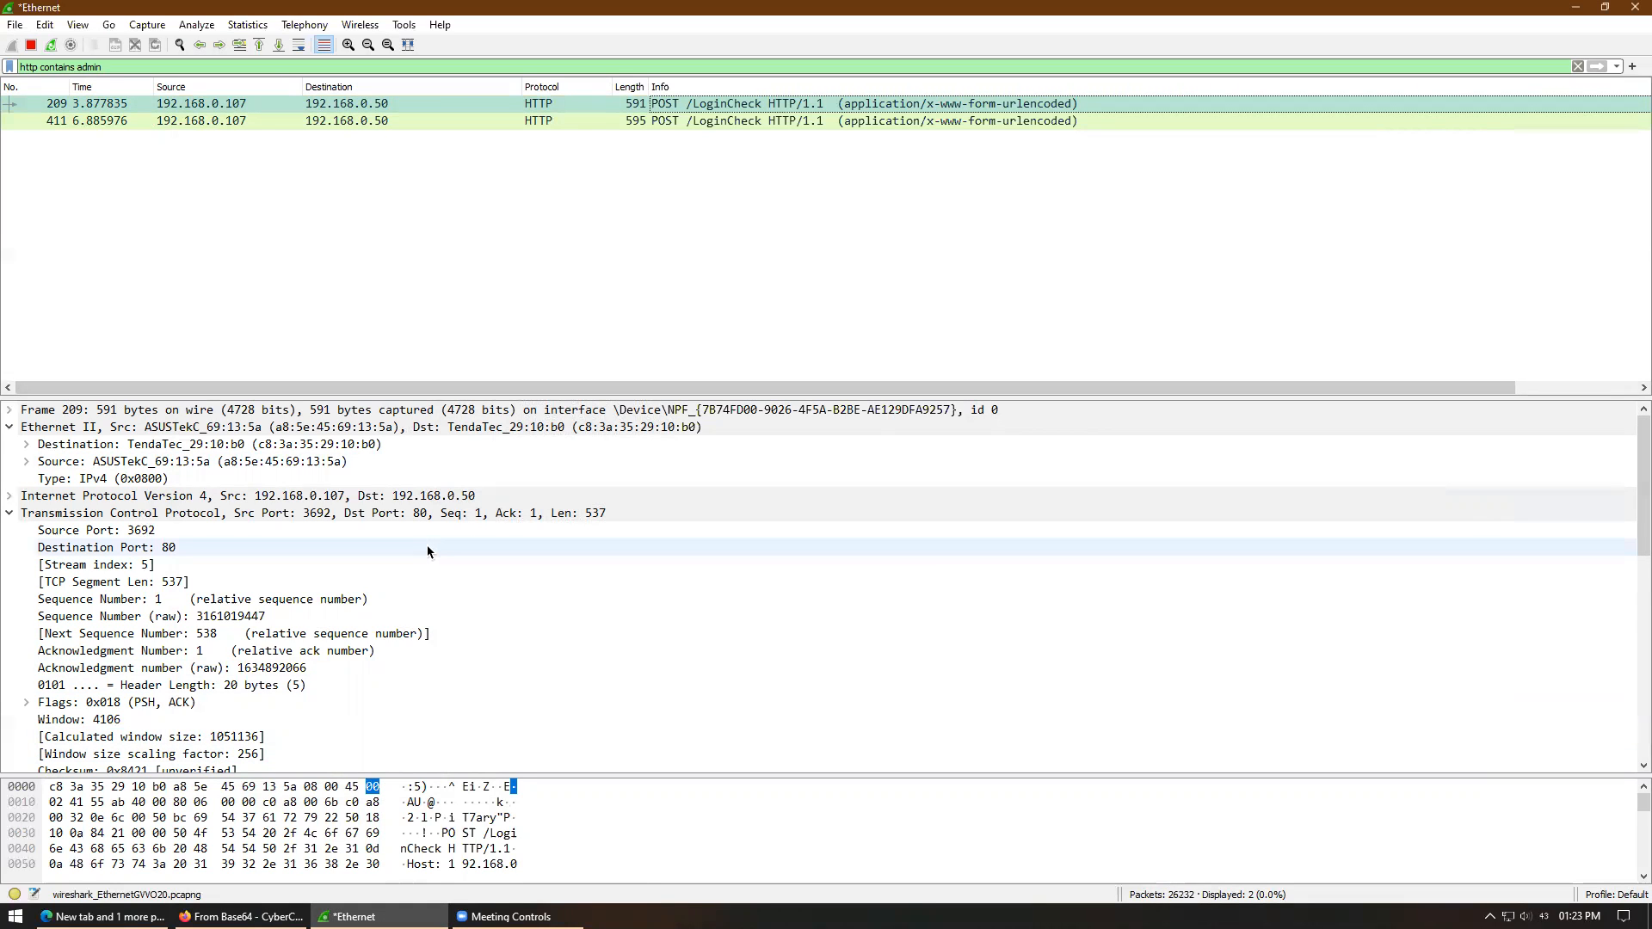
- Show the details of frame 411, the second POST /LoginCheck packet in the filtered list
drag(1635, 620, 1636, 353)
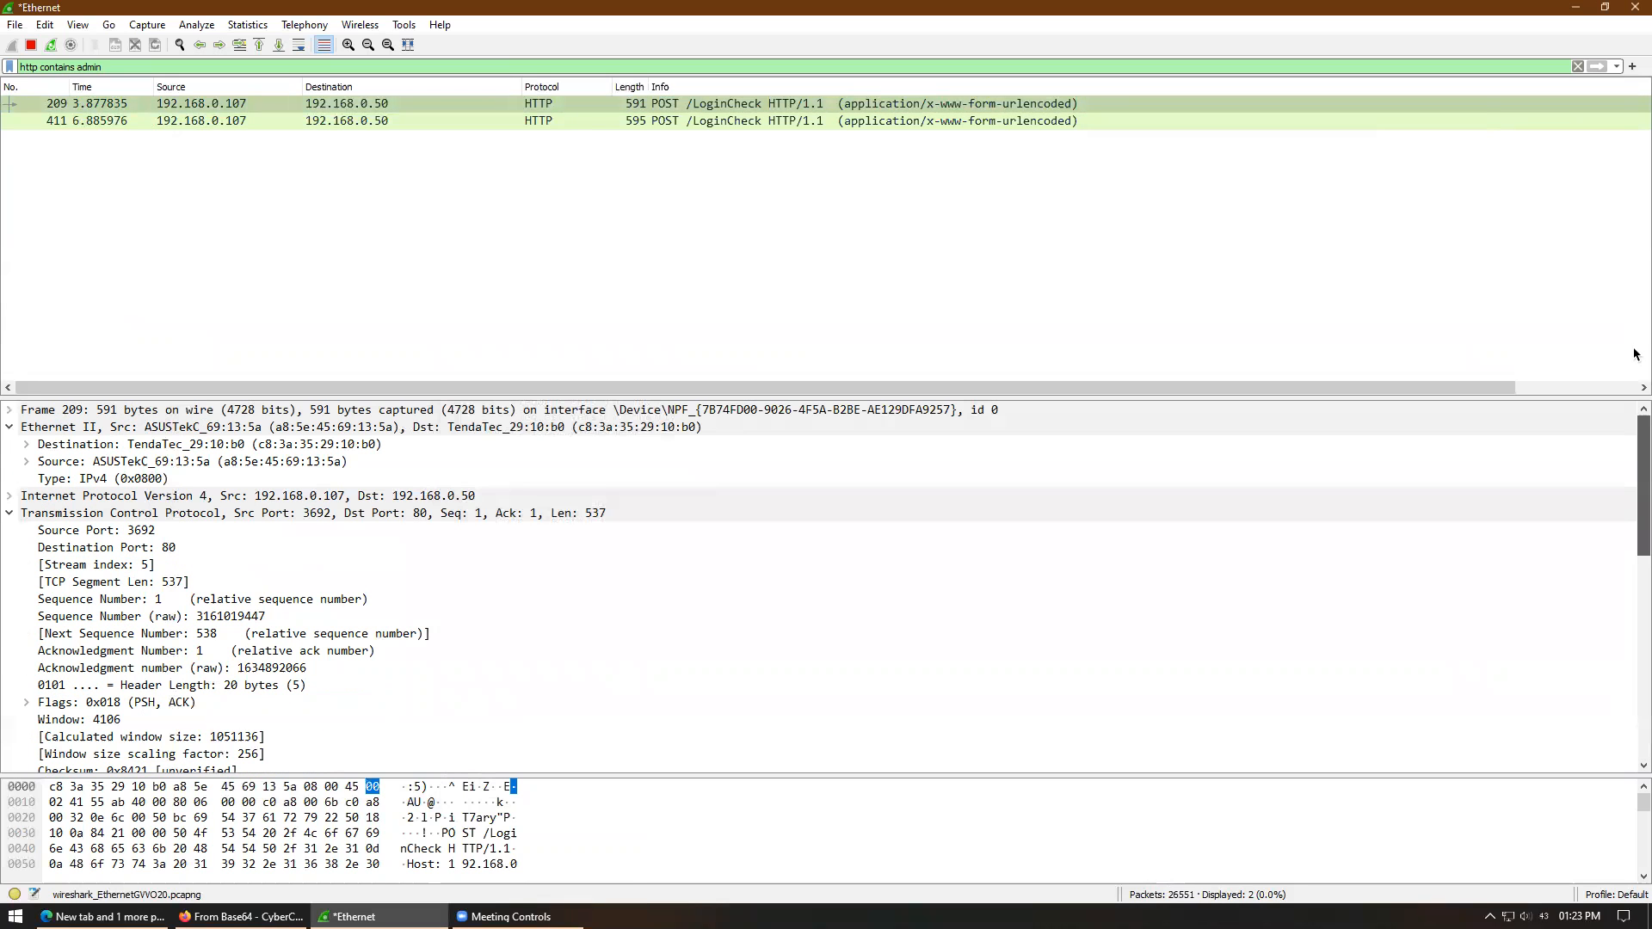
click(658, 124)
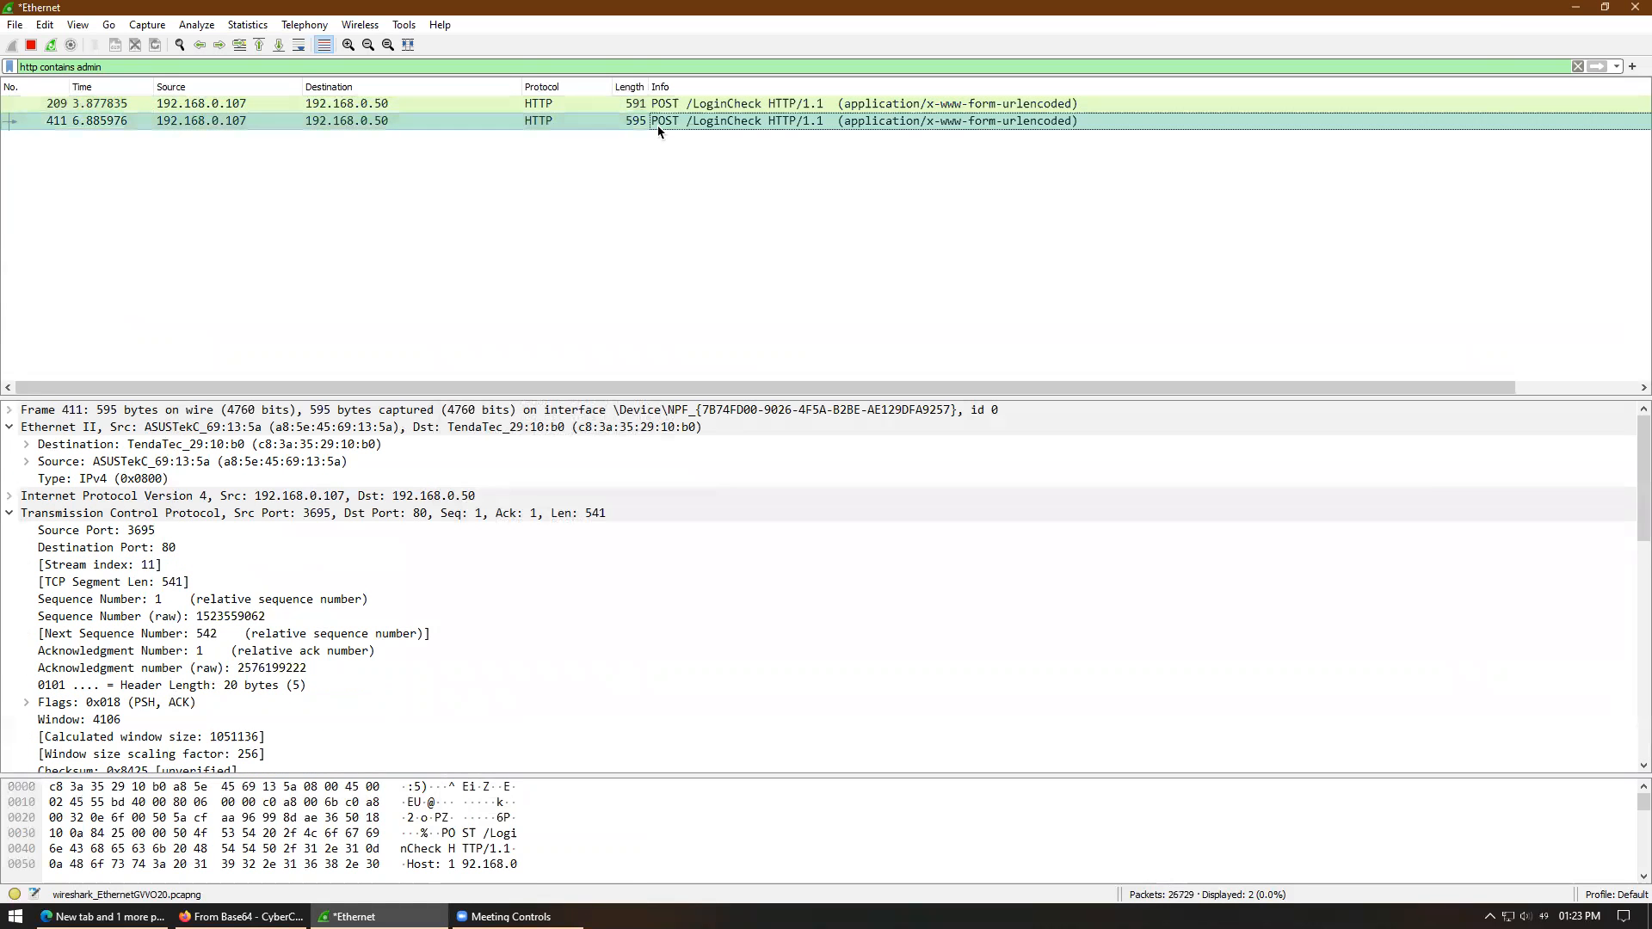
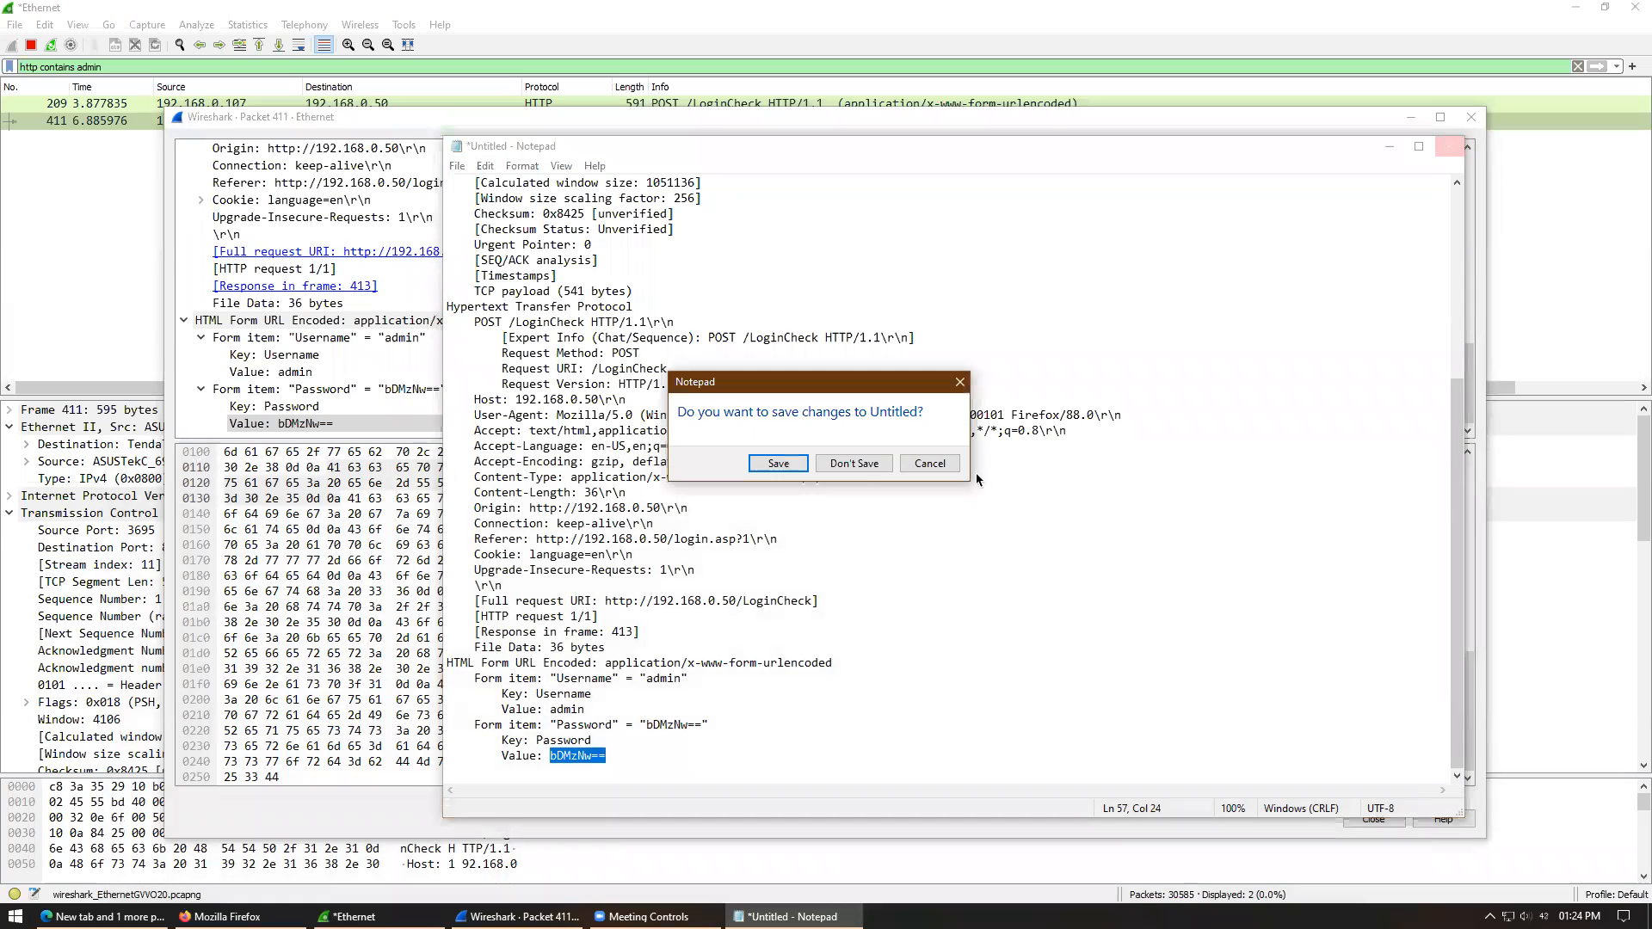
- Discard the unsaved Notepad notes, close the Packet 411 window, and select the display filter text
click(856, 469)
click(1471, 117)
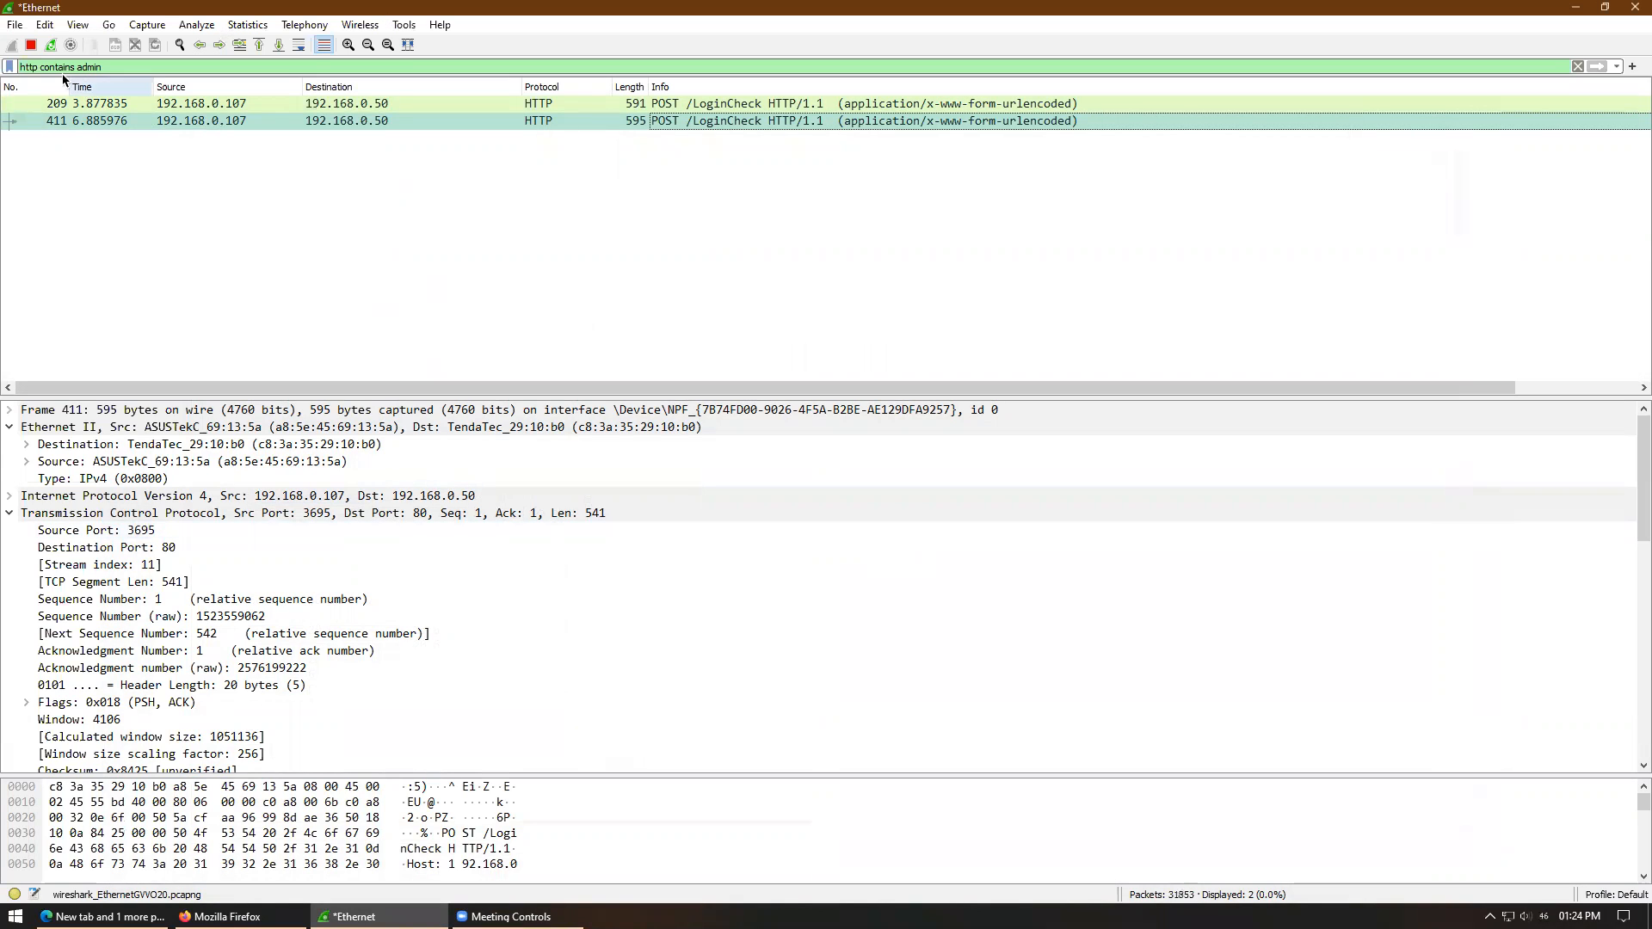
drag(108, 68, 11, 50)
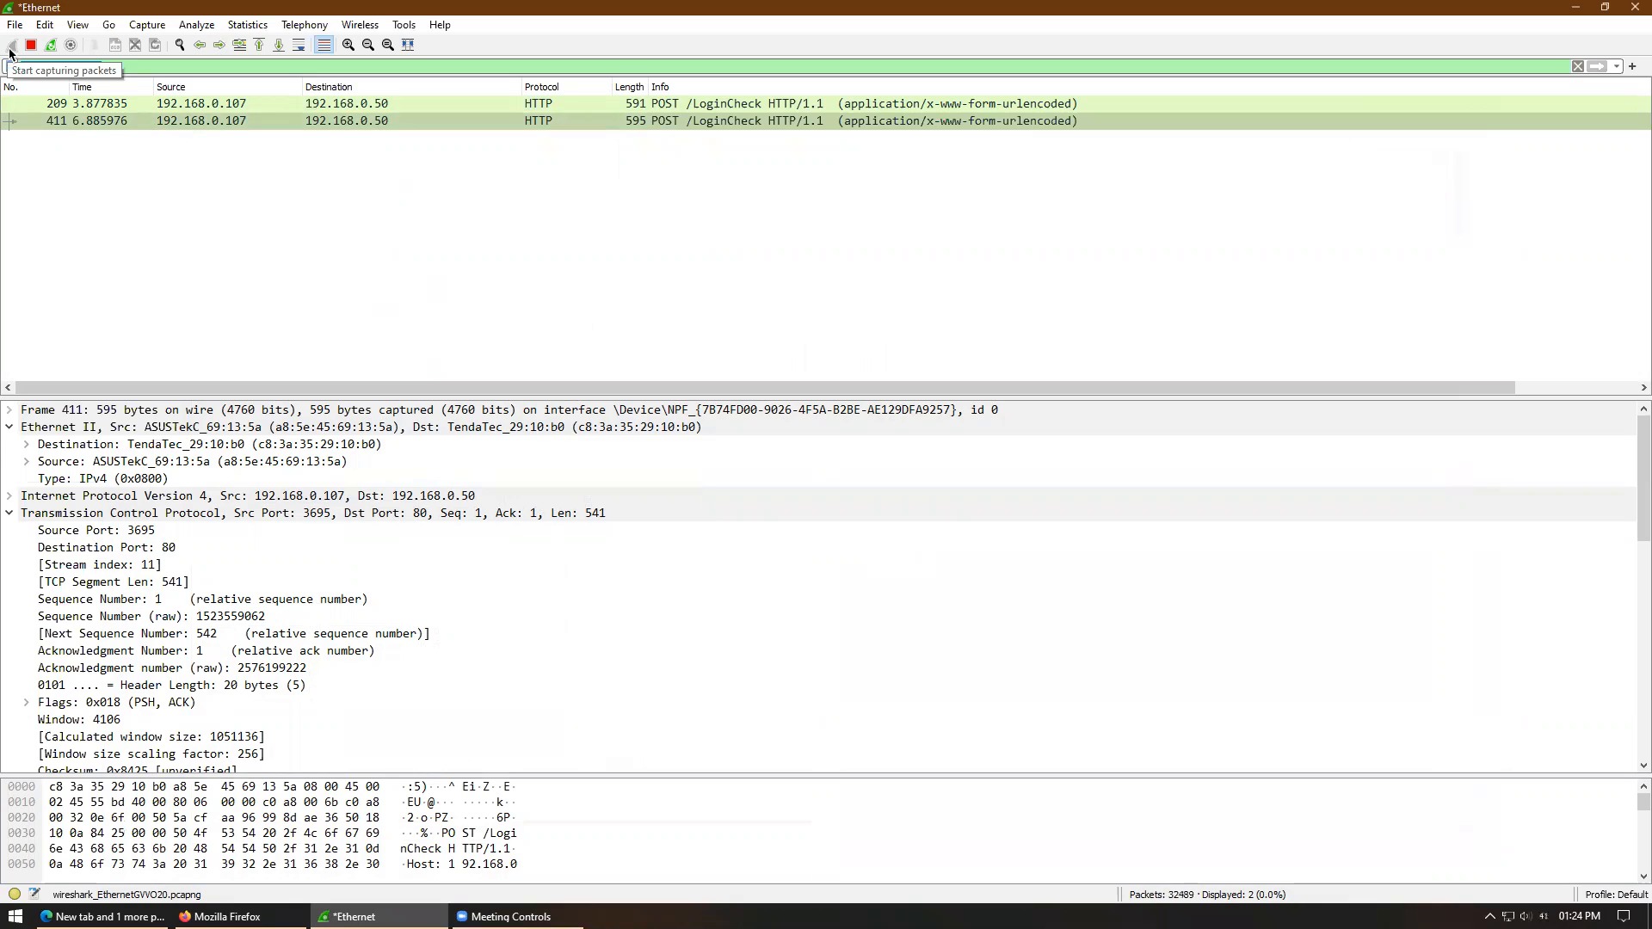
- Restart the live capture without saving the old packets, filter it to icmp, and open Run
click(30, 45)
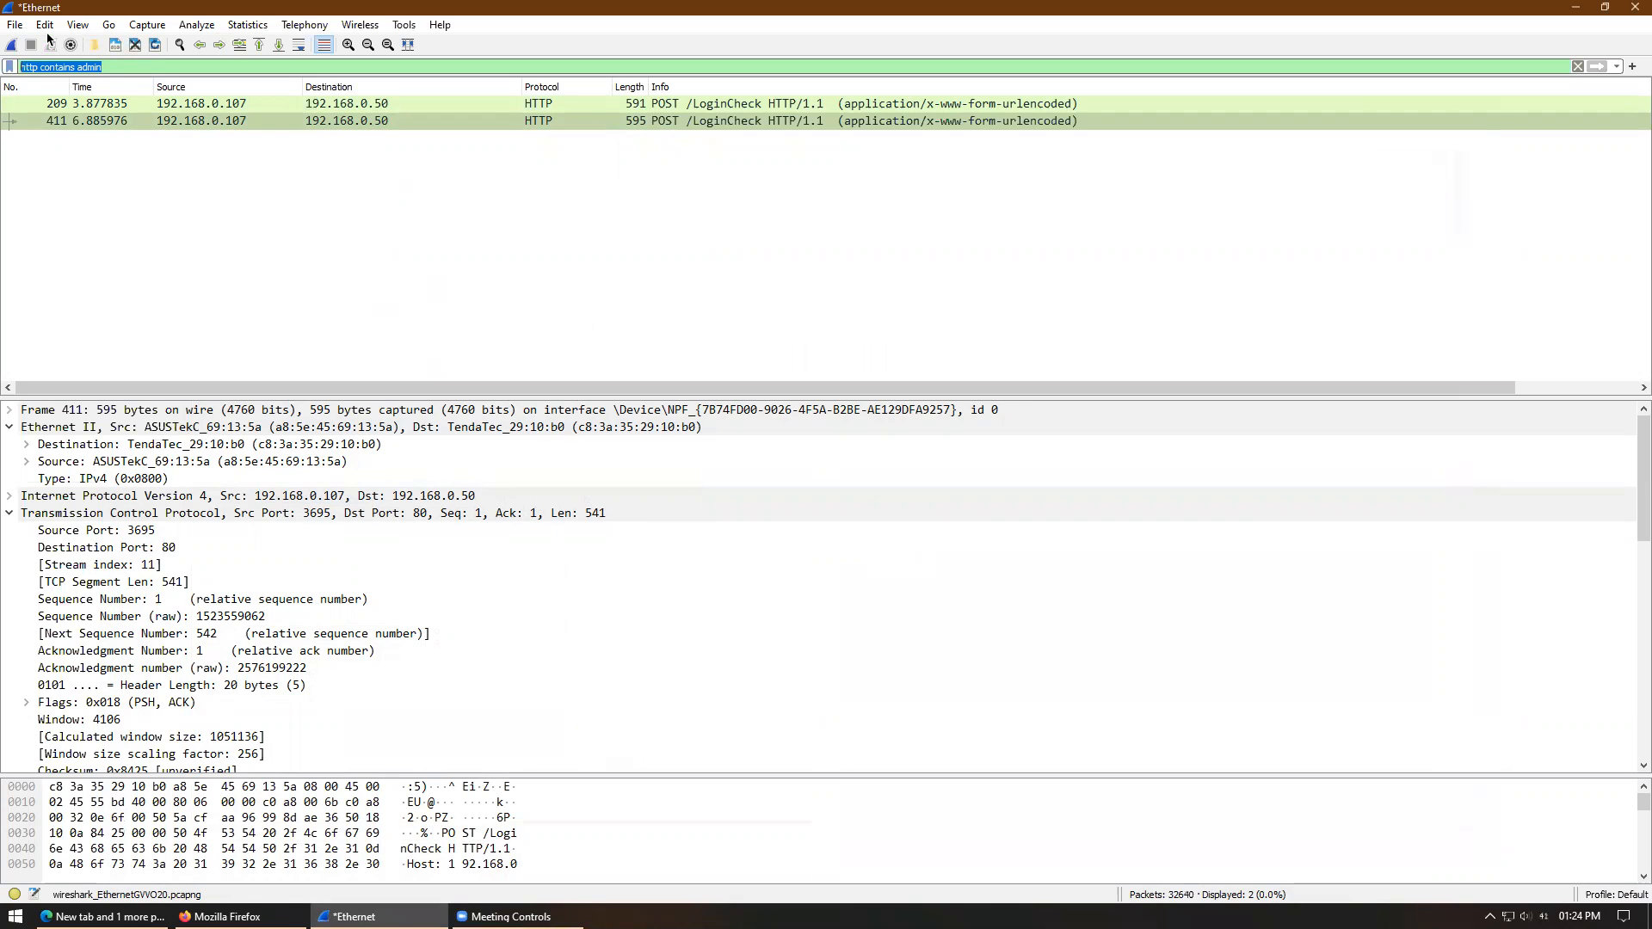
click(17, 49)
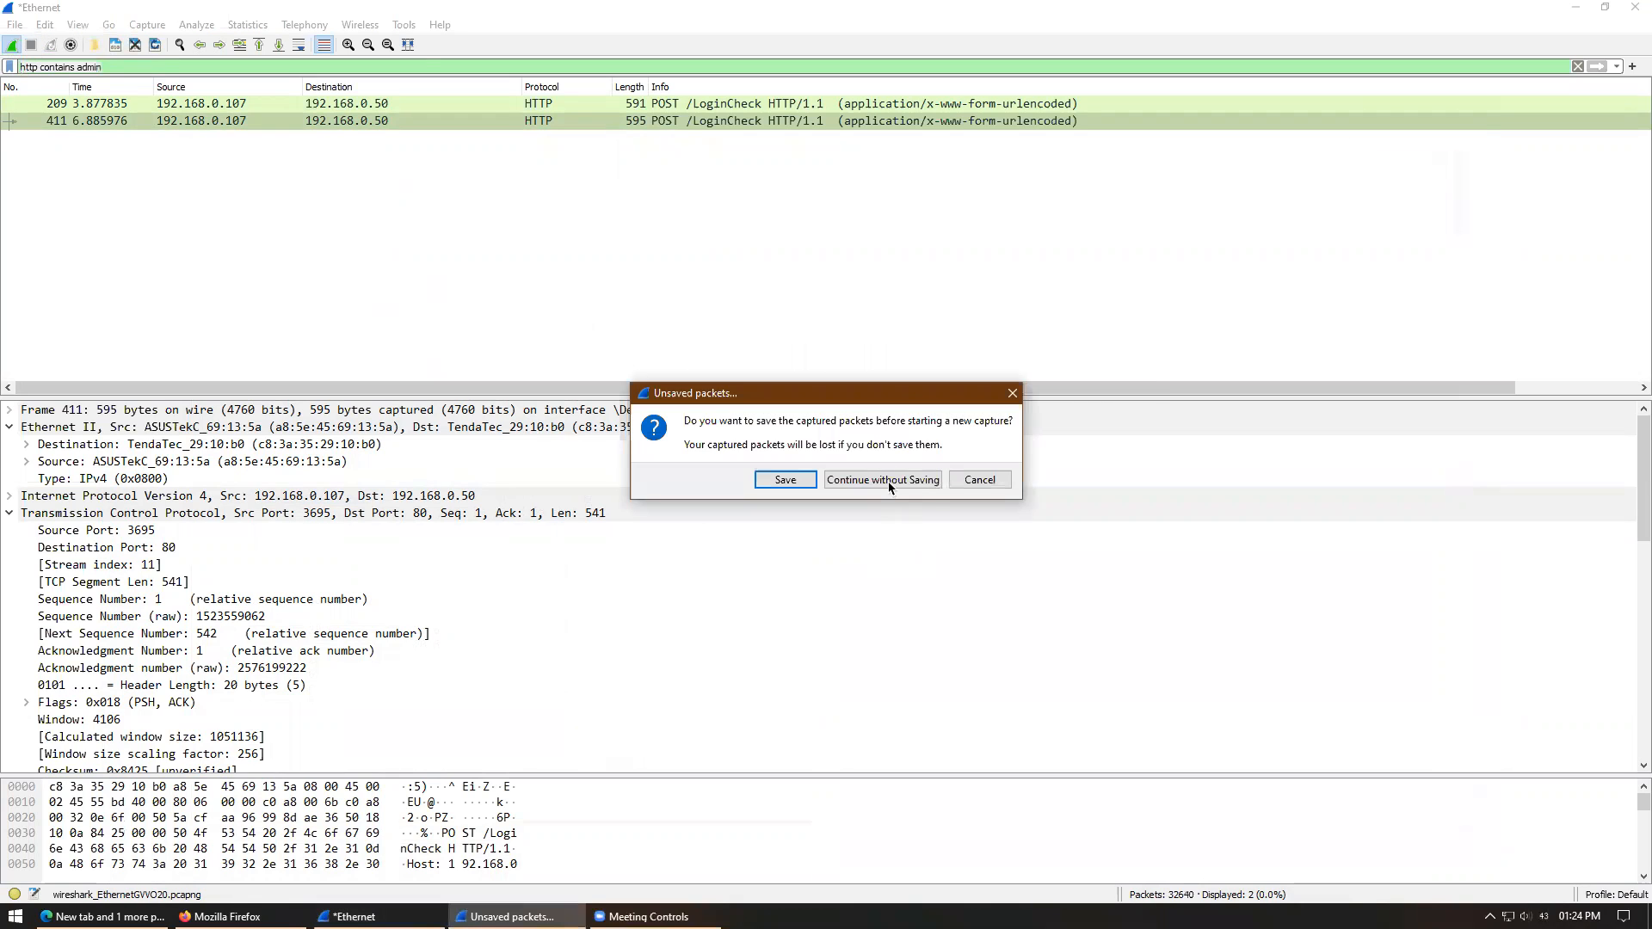
click(889, 483)
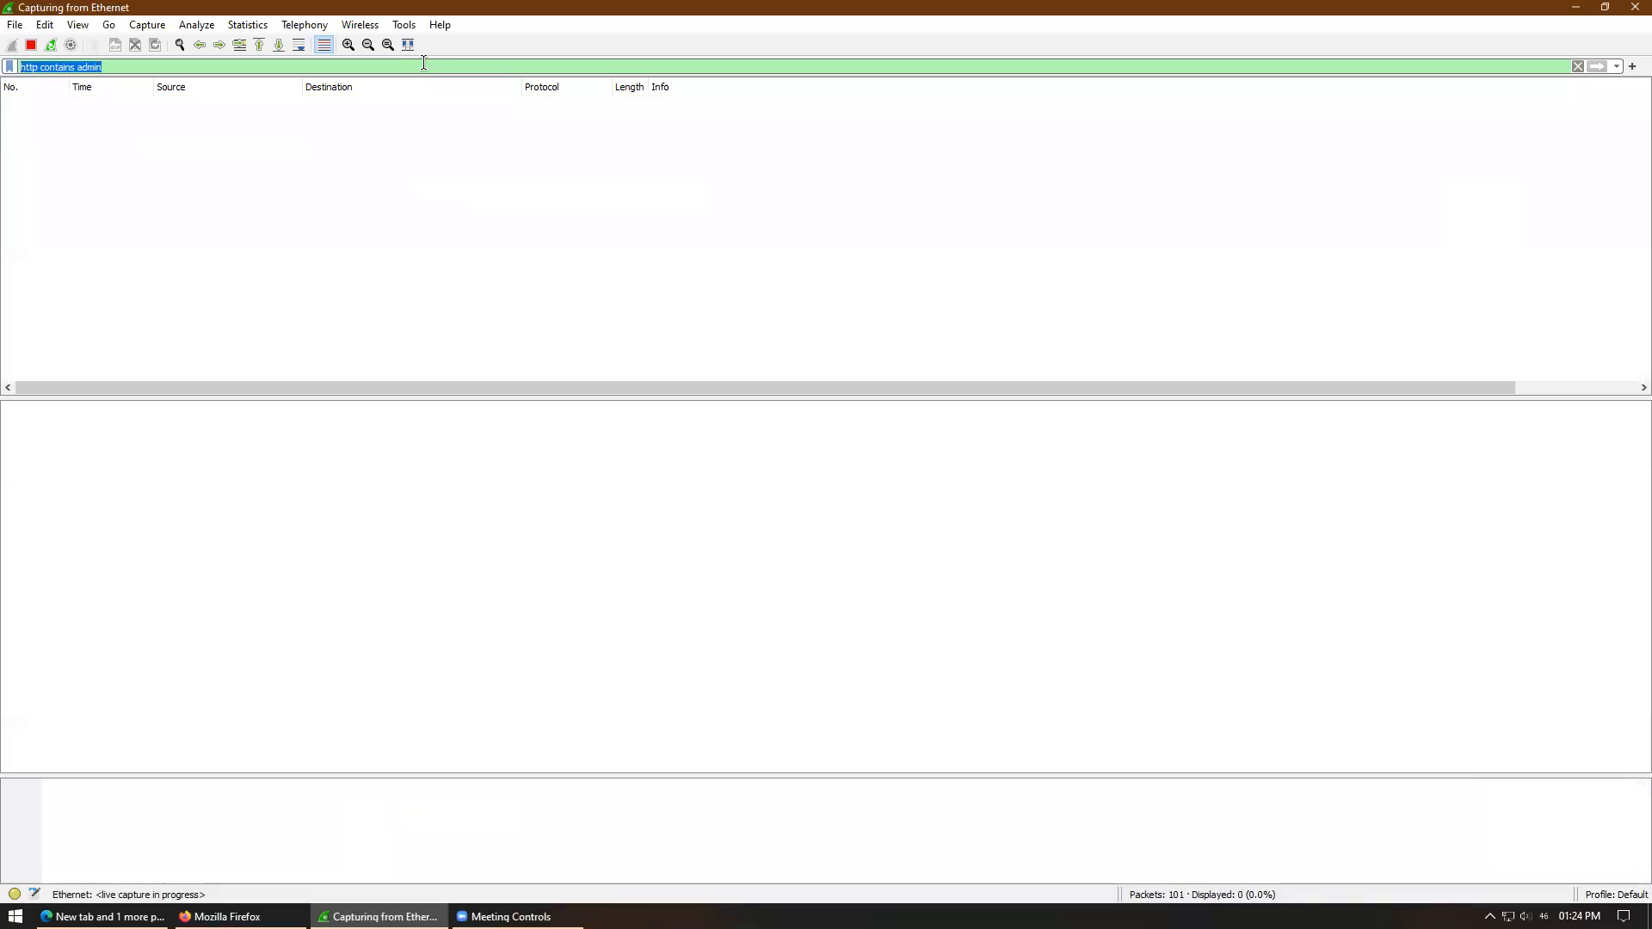
text(icmp)
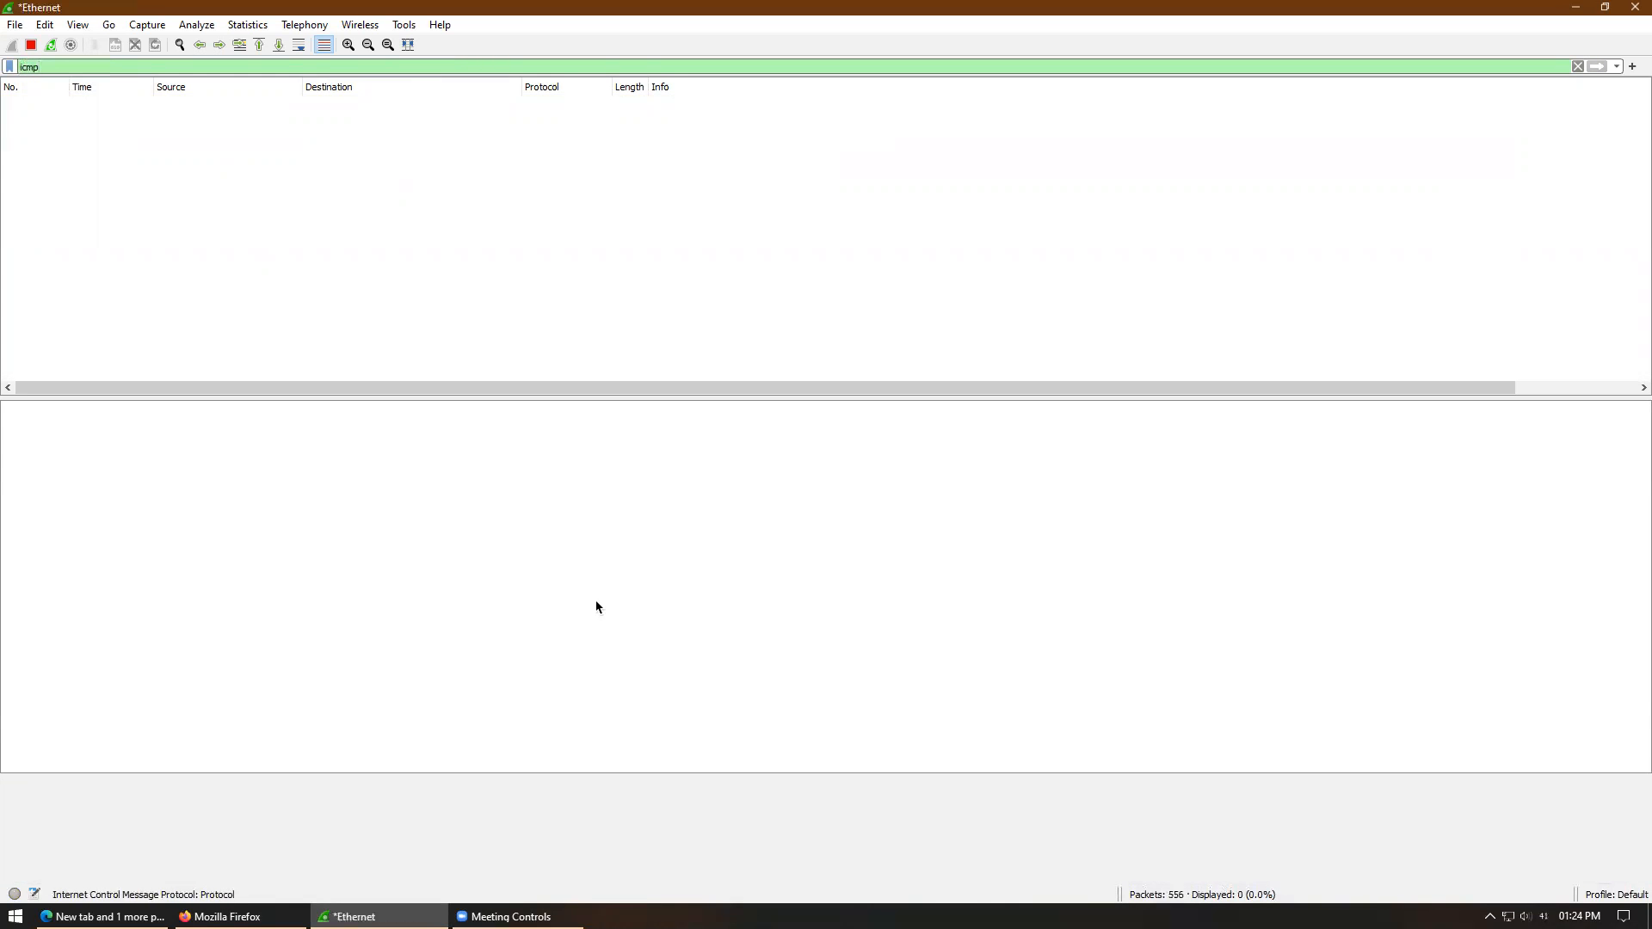
key(super+r)
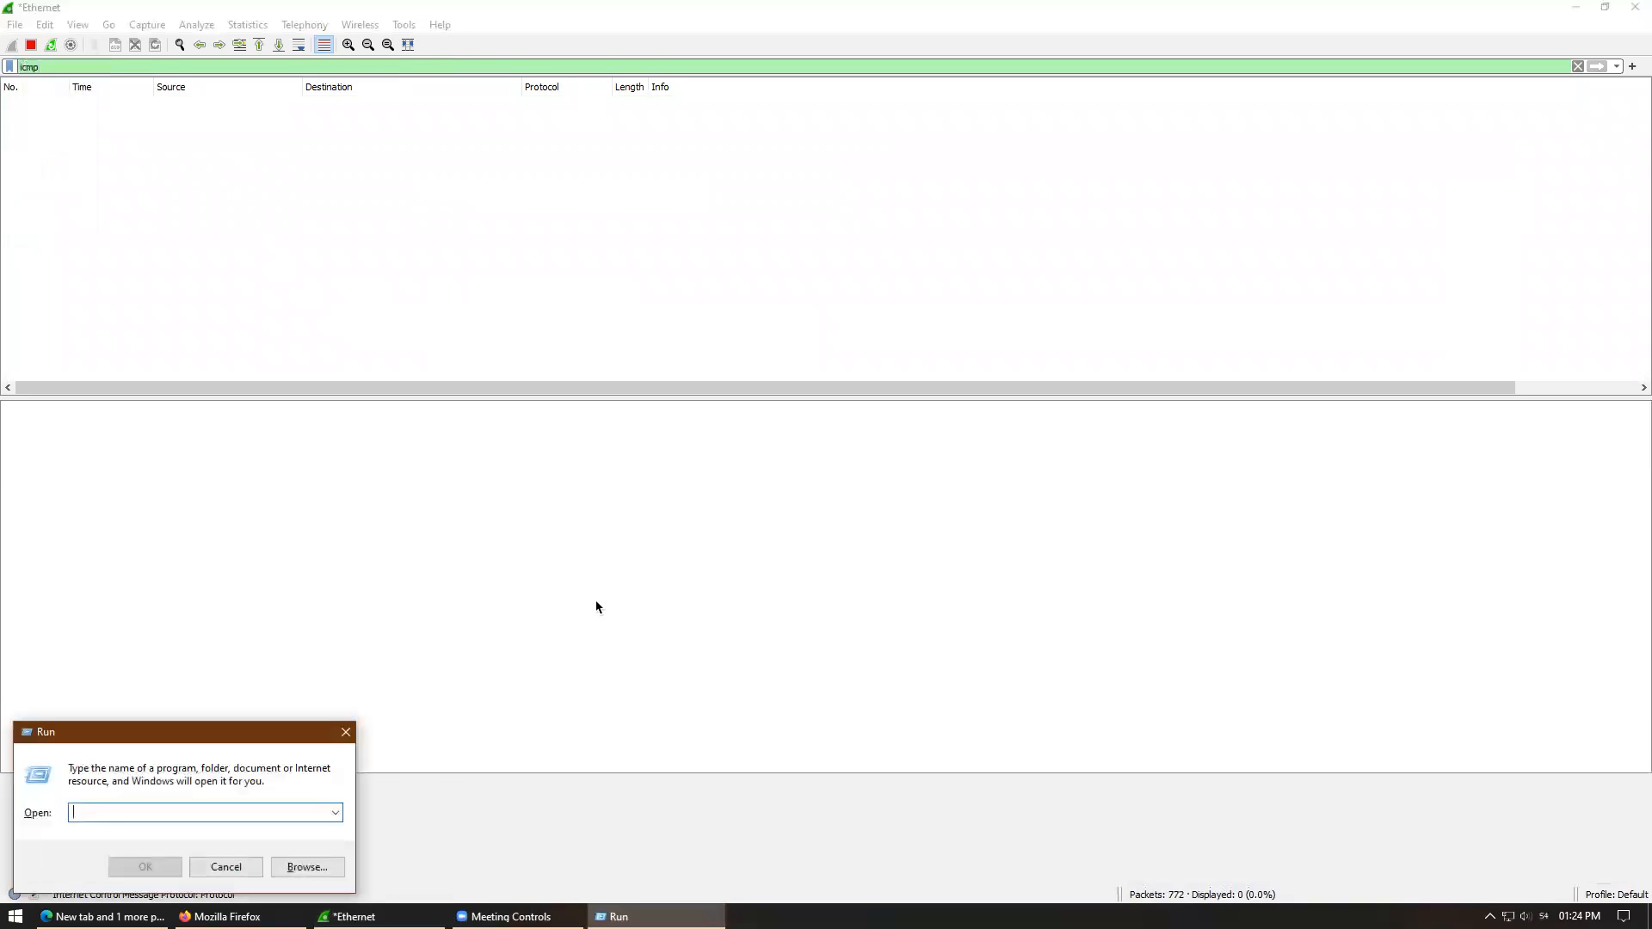
- Launch cmd, run ping google.com, and minimise the Command Prompt to view the ICMP packets
text(cmd)
key(Return)
text(pui)
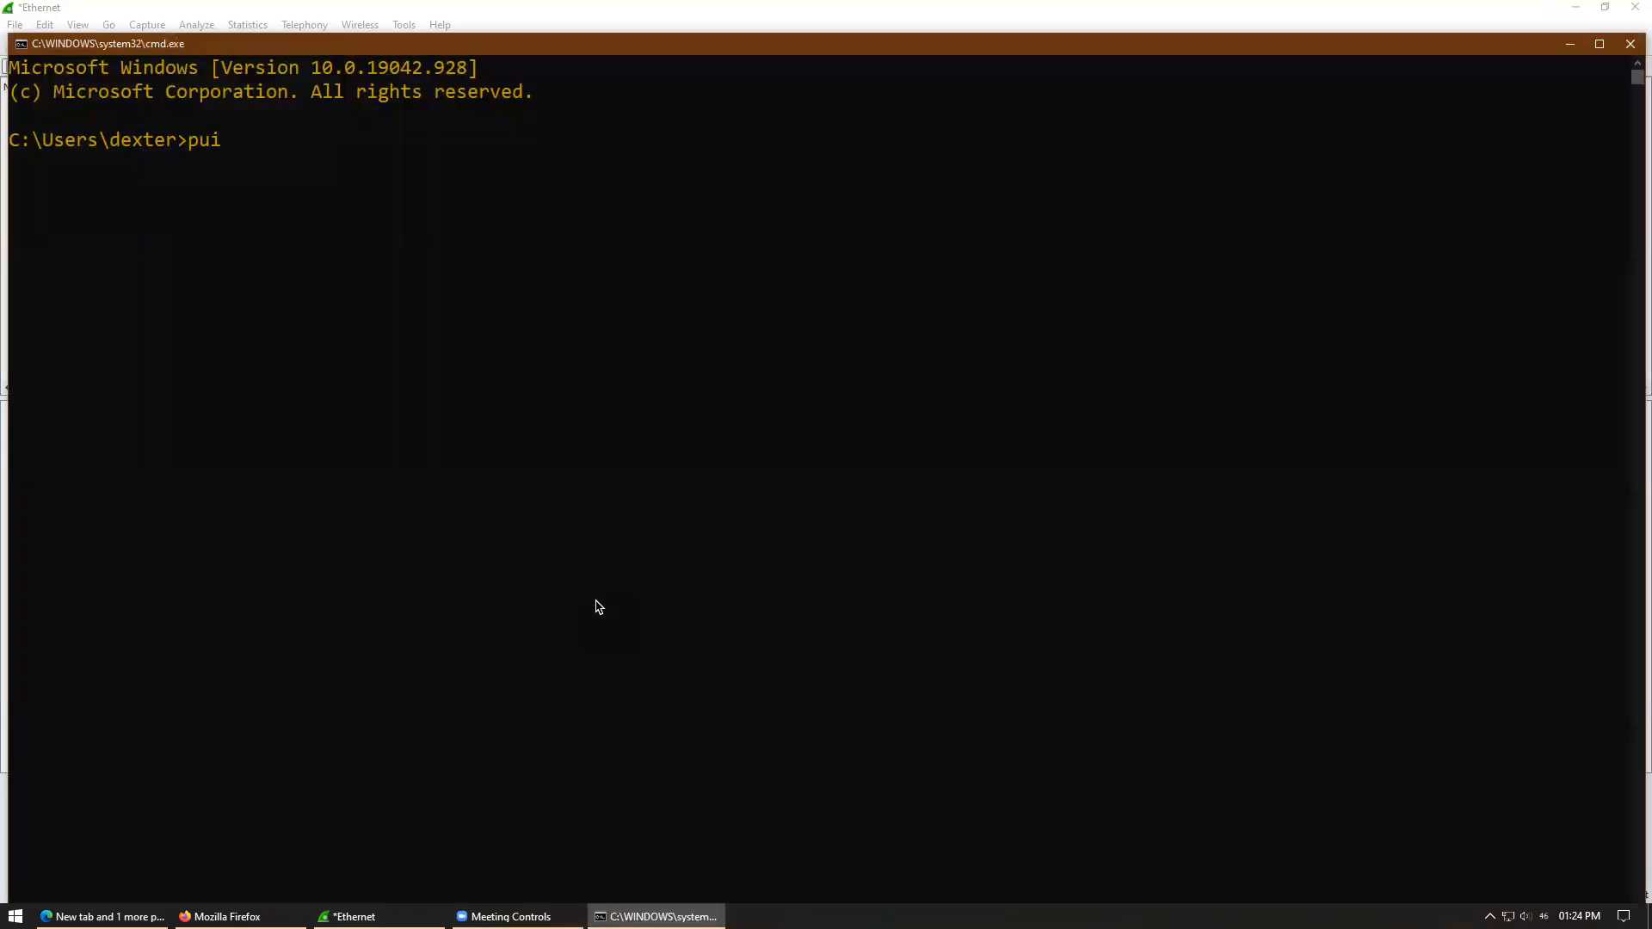
text(g google.com)
key(Return)
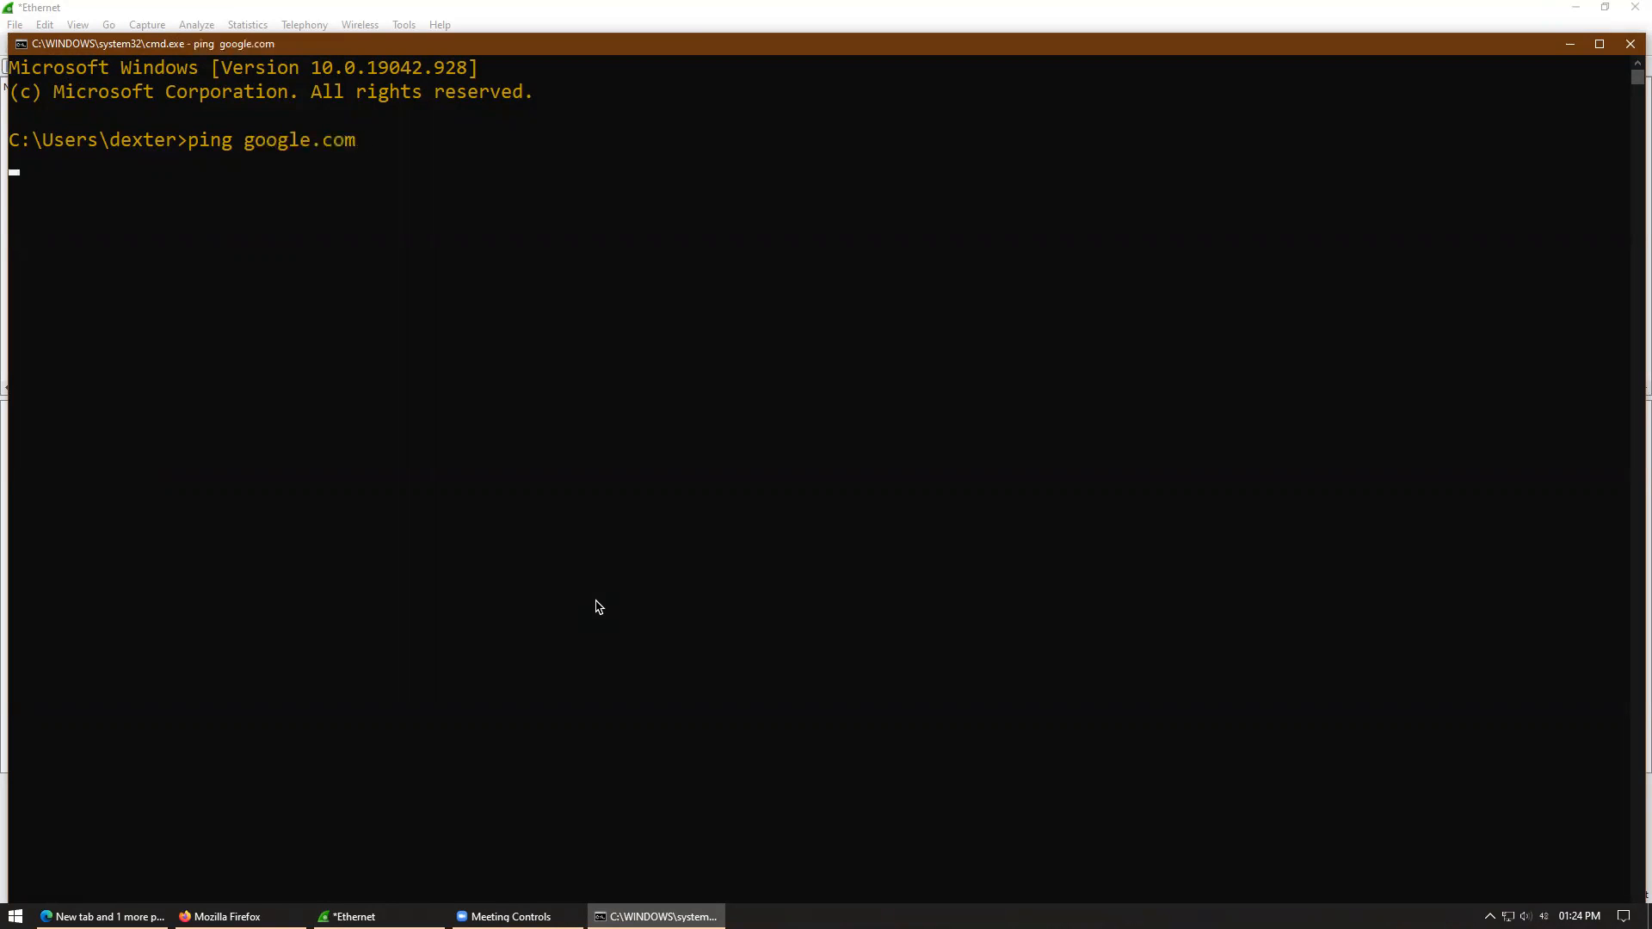
click(1569, 45)
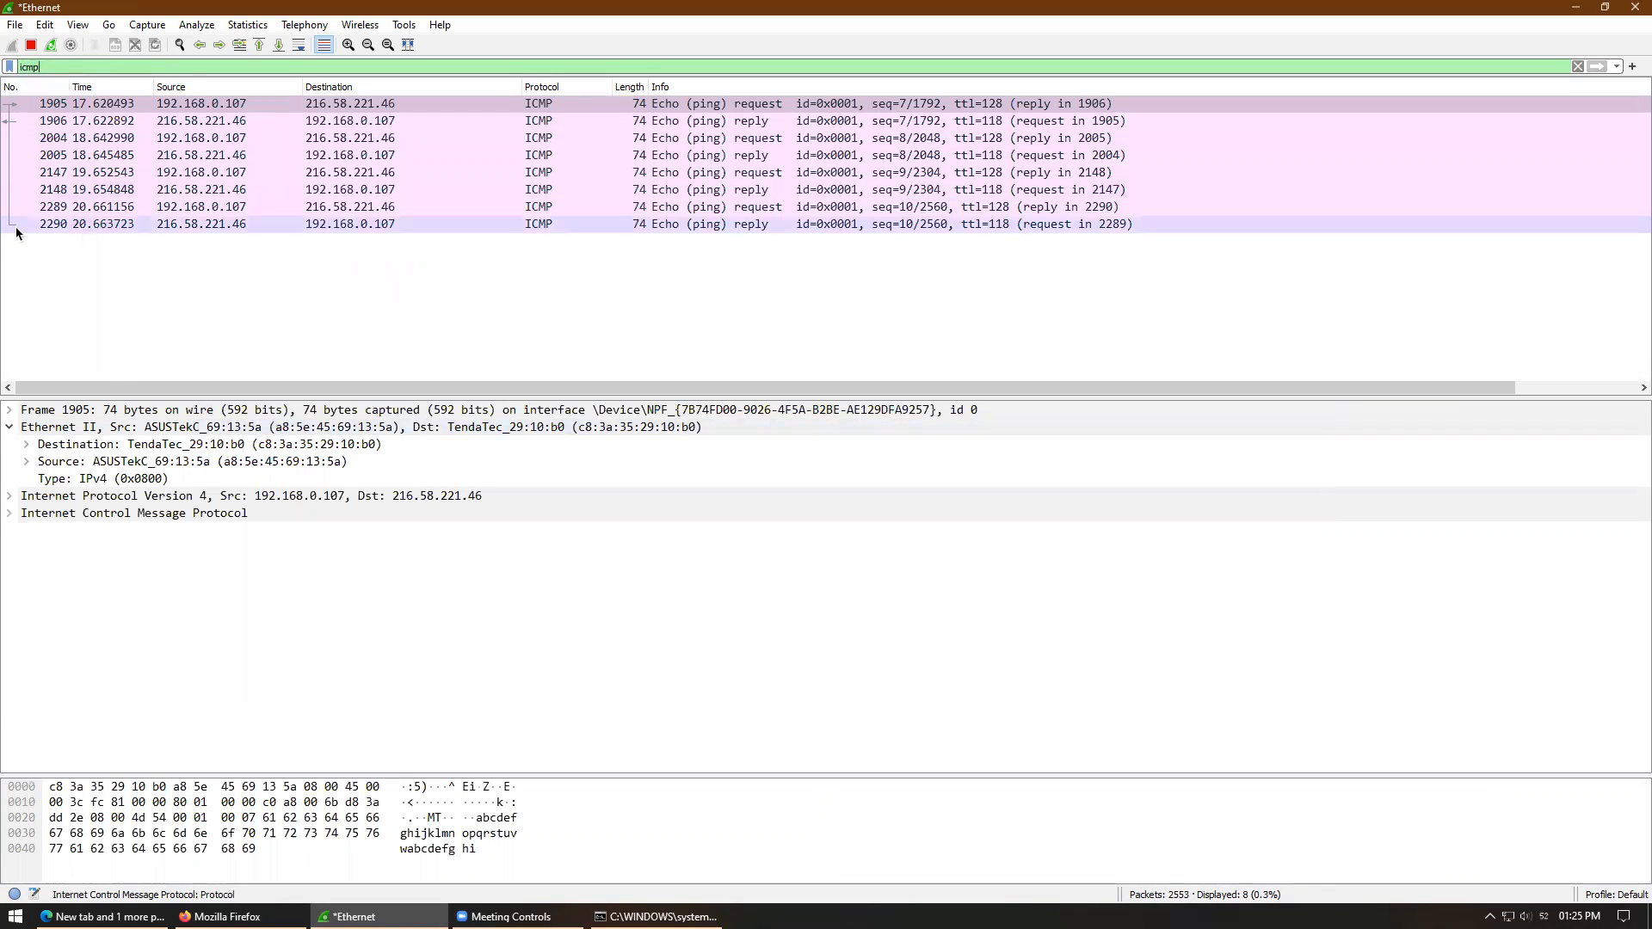
click(134, 138)
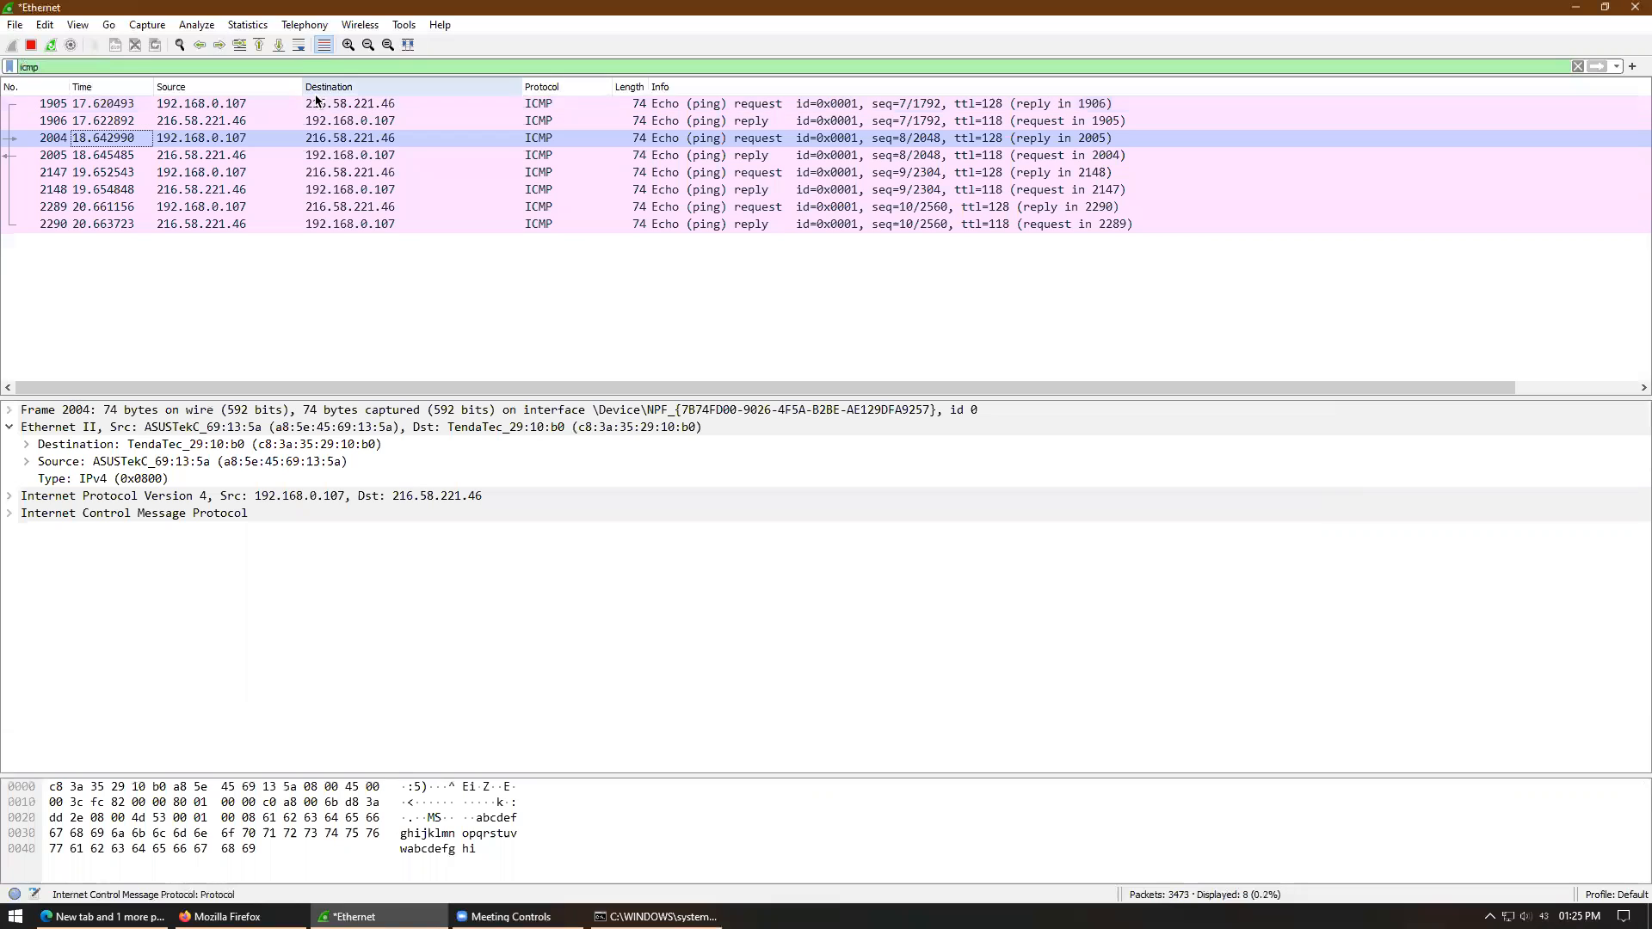
click(391, 104)
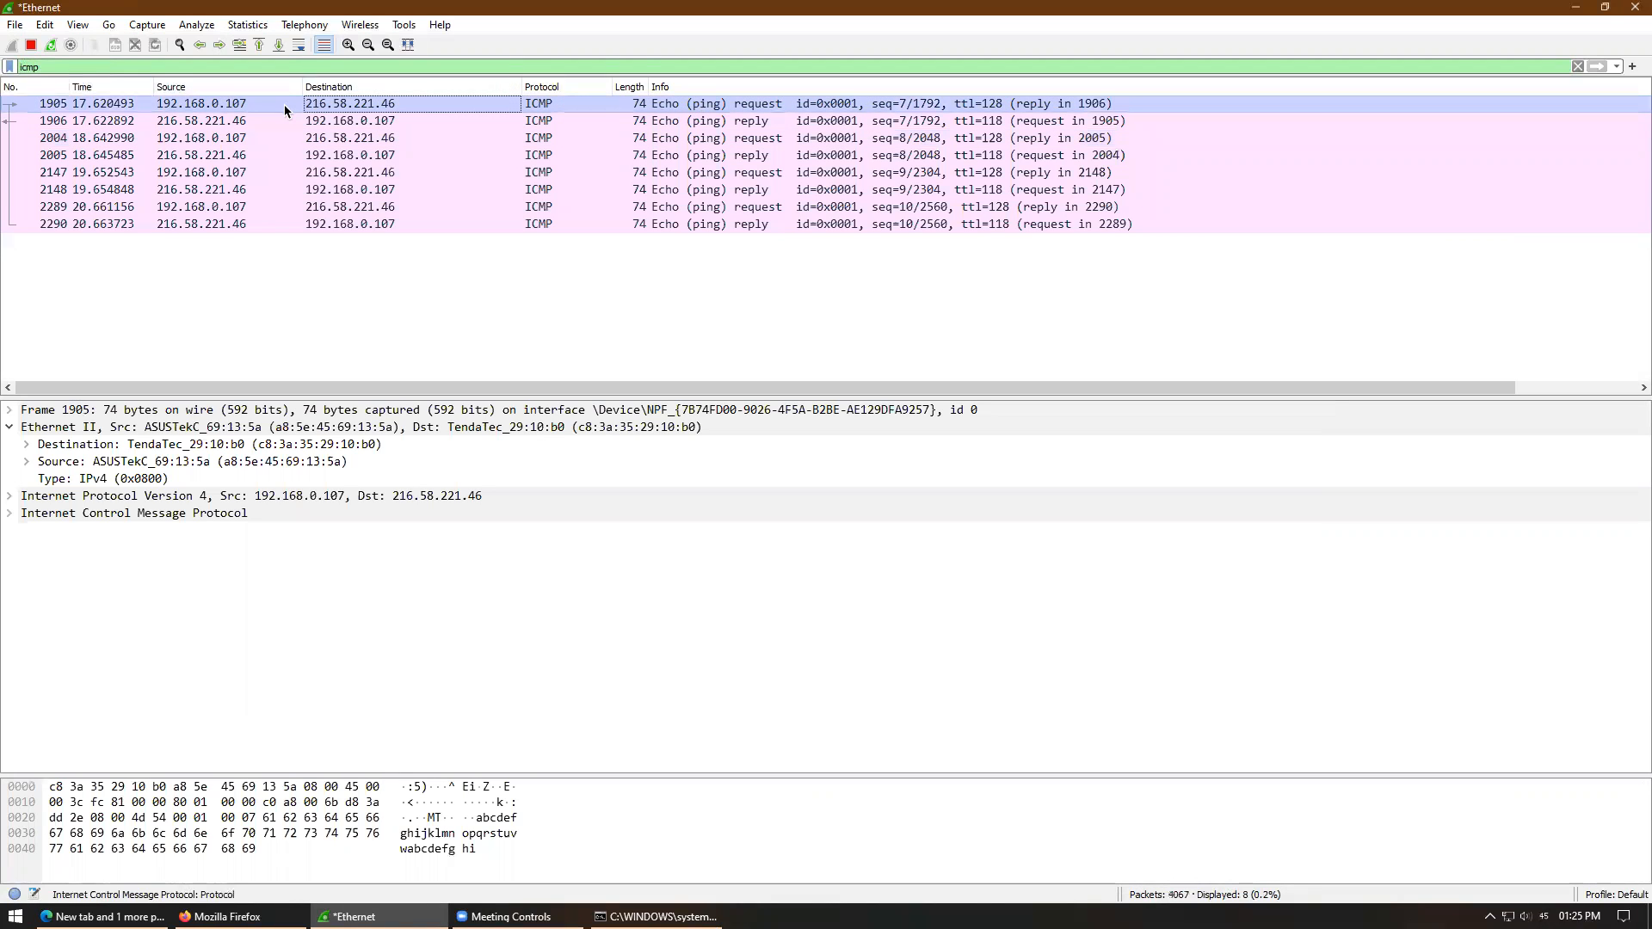
click(401, 123)
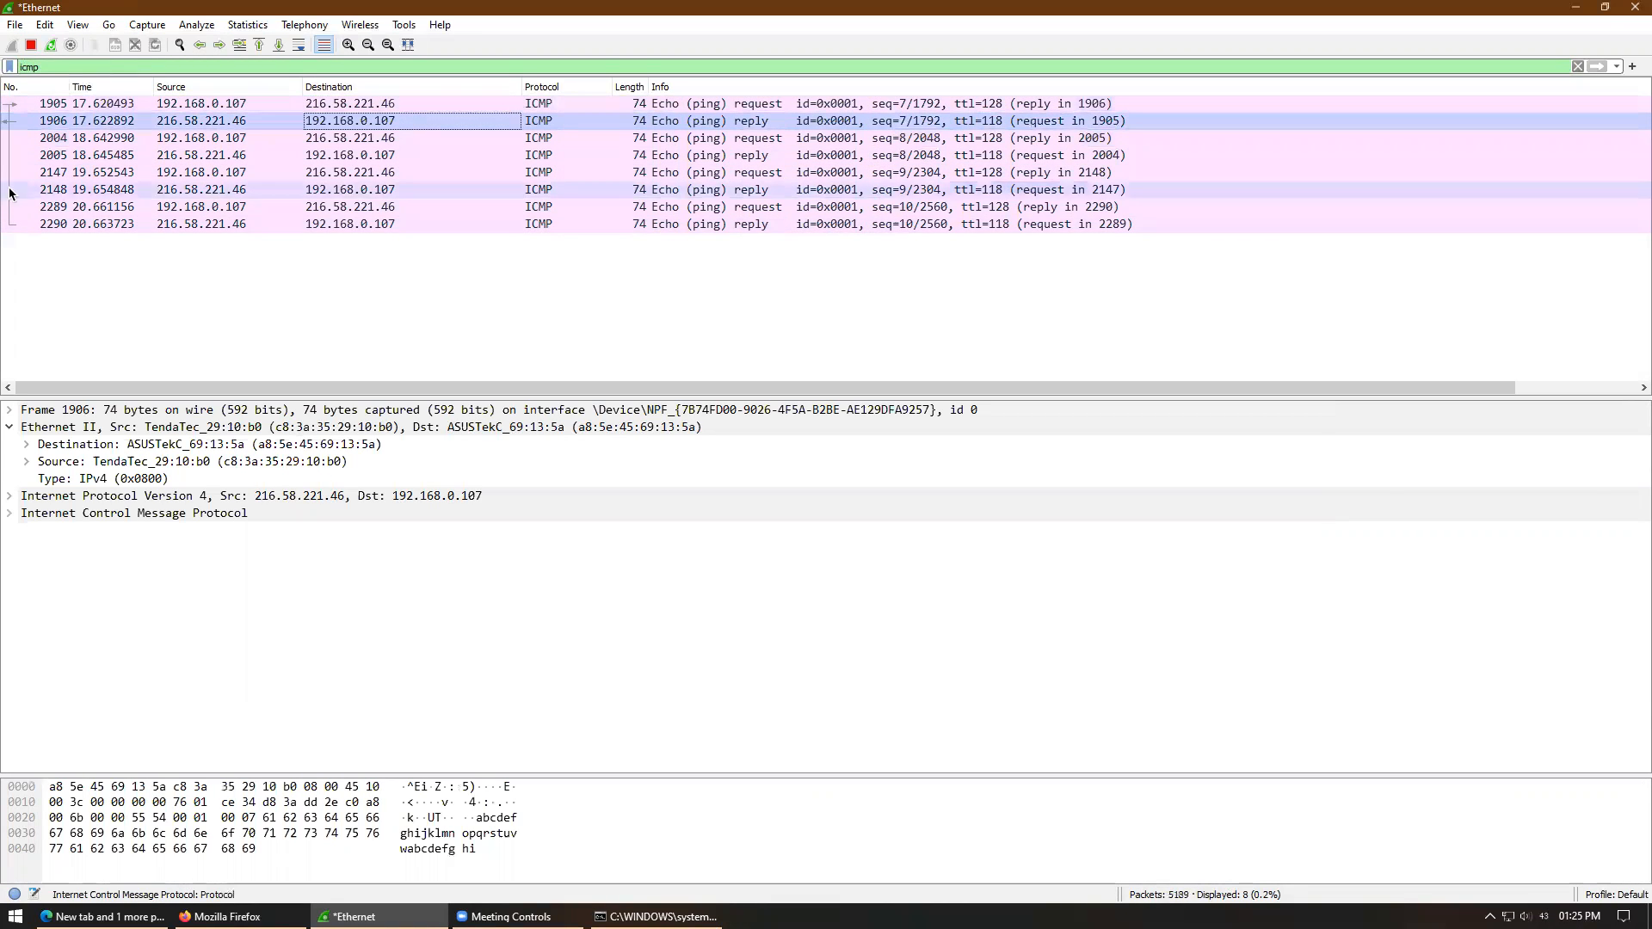
click(856, 140)
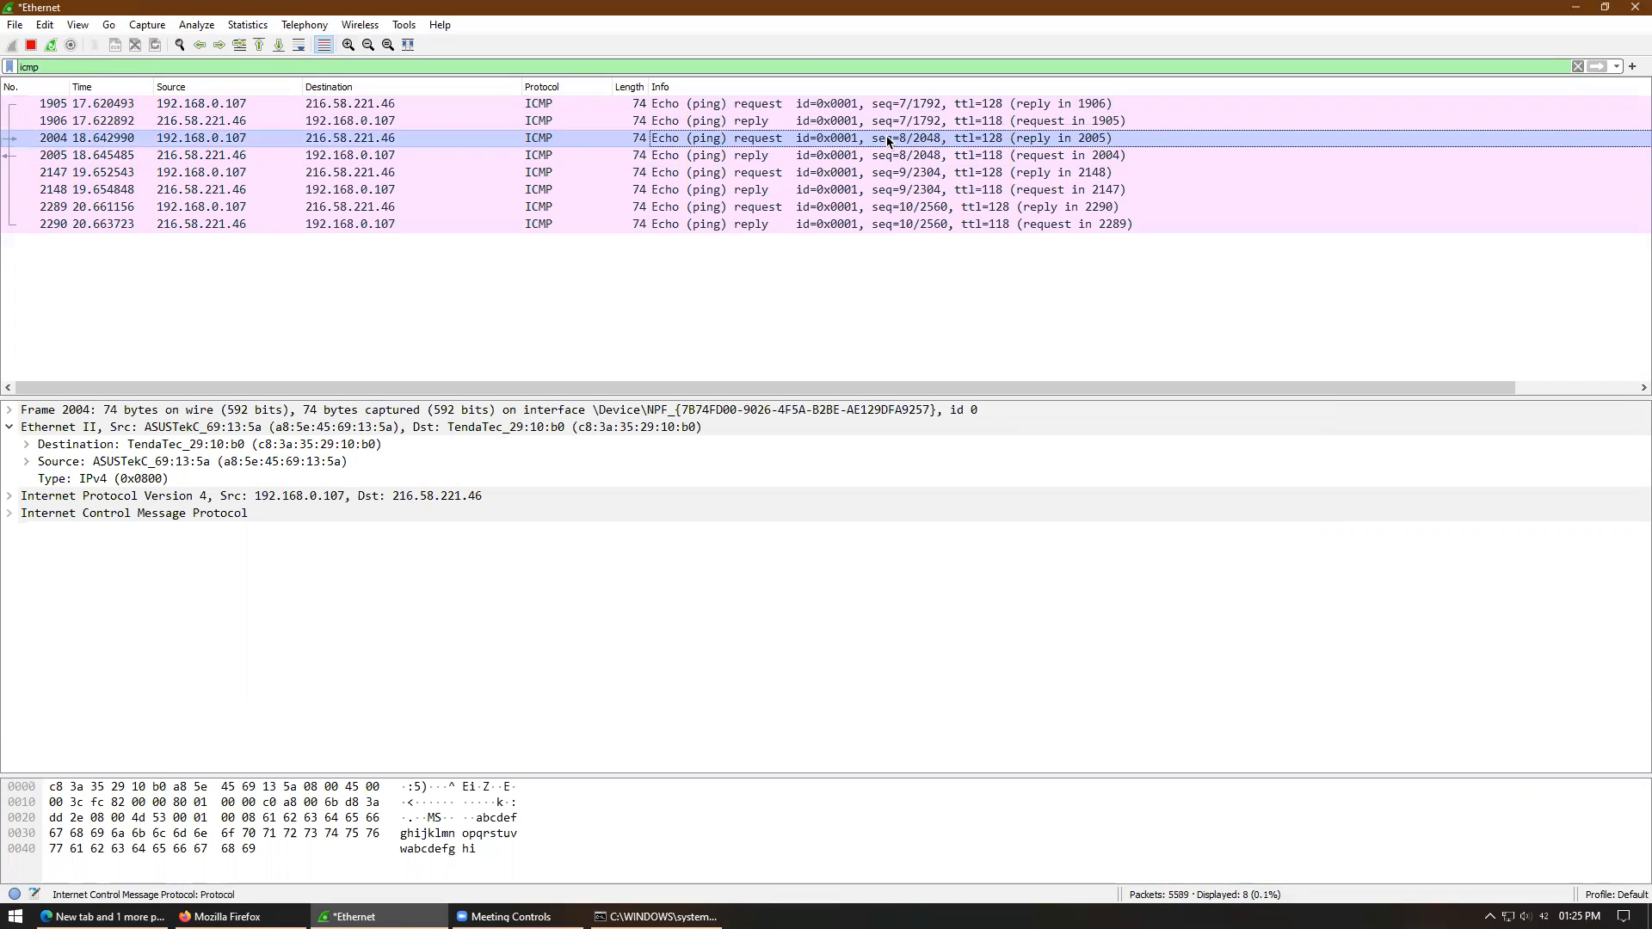
click(863, 154)
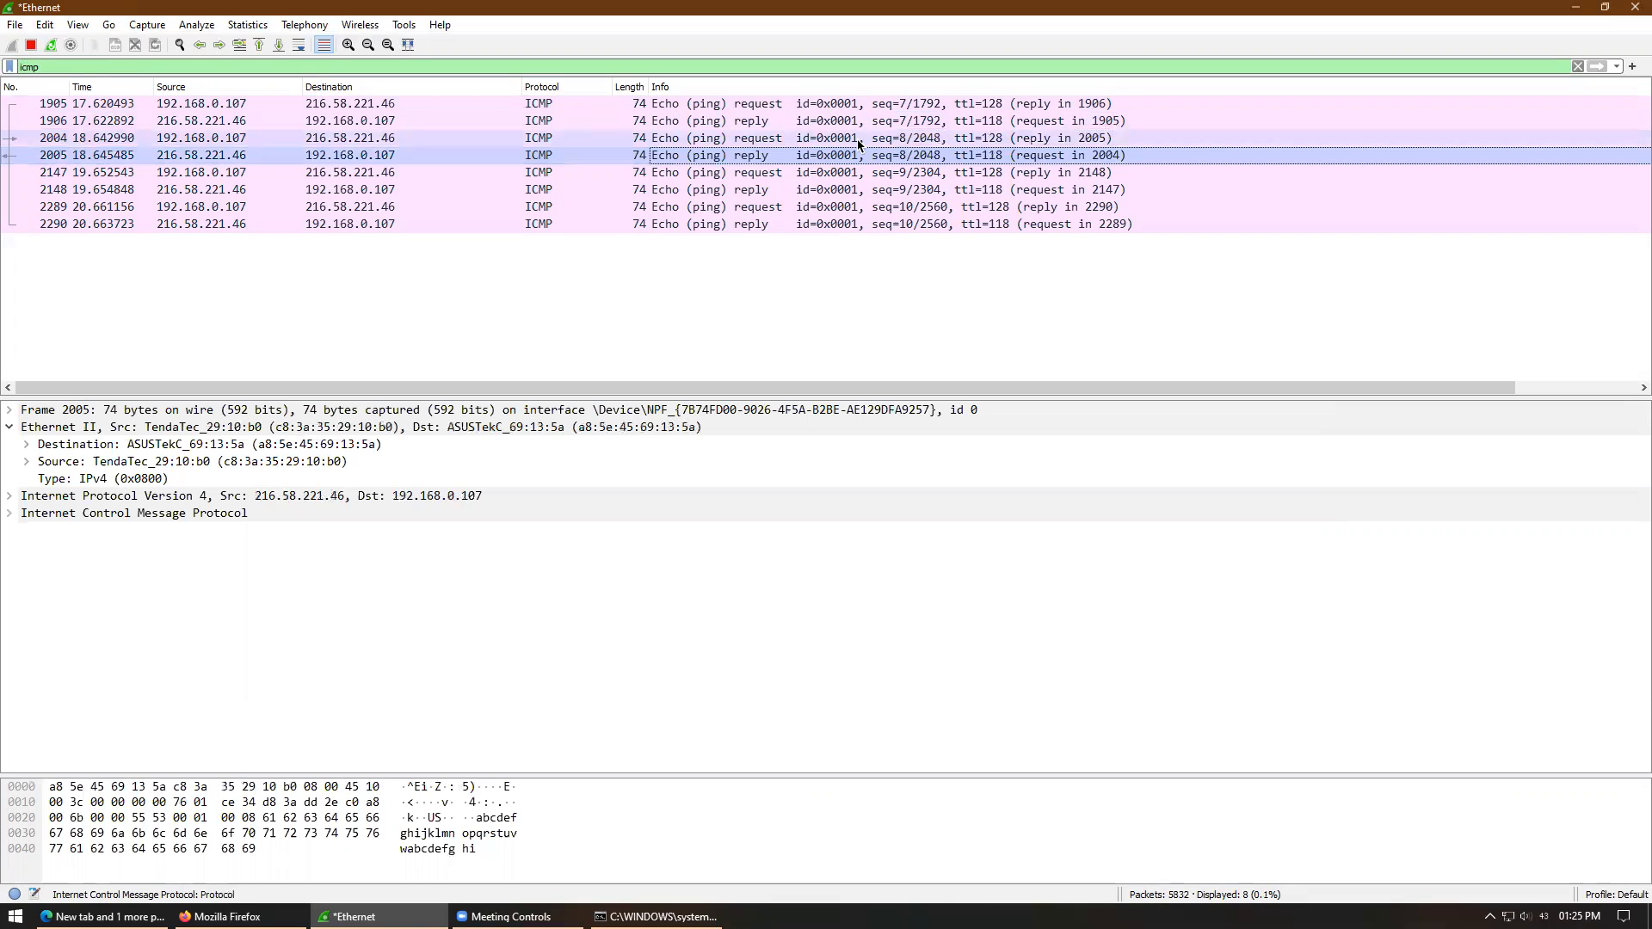
click(860, 143)
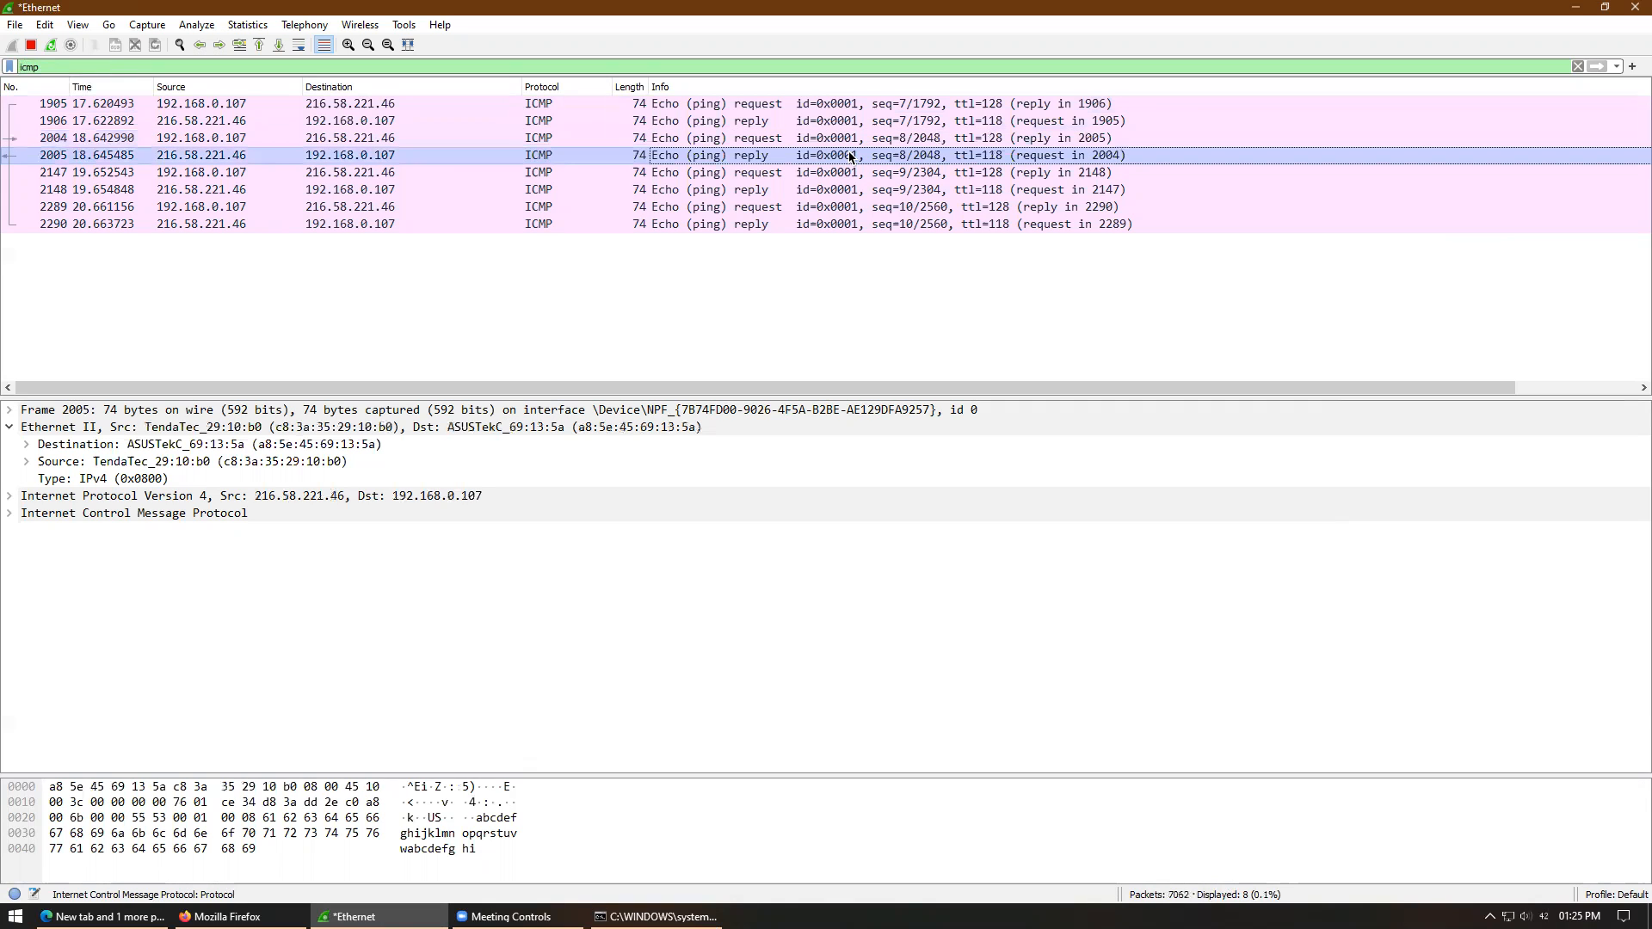
click(726, 159)
click(744, 143)
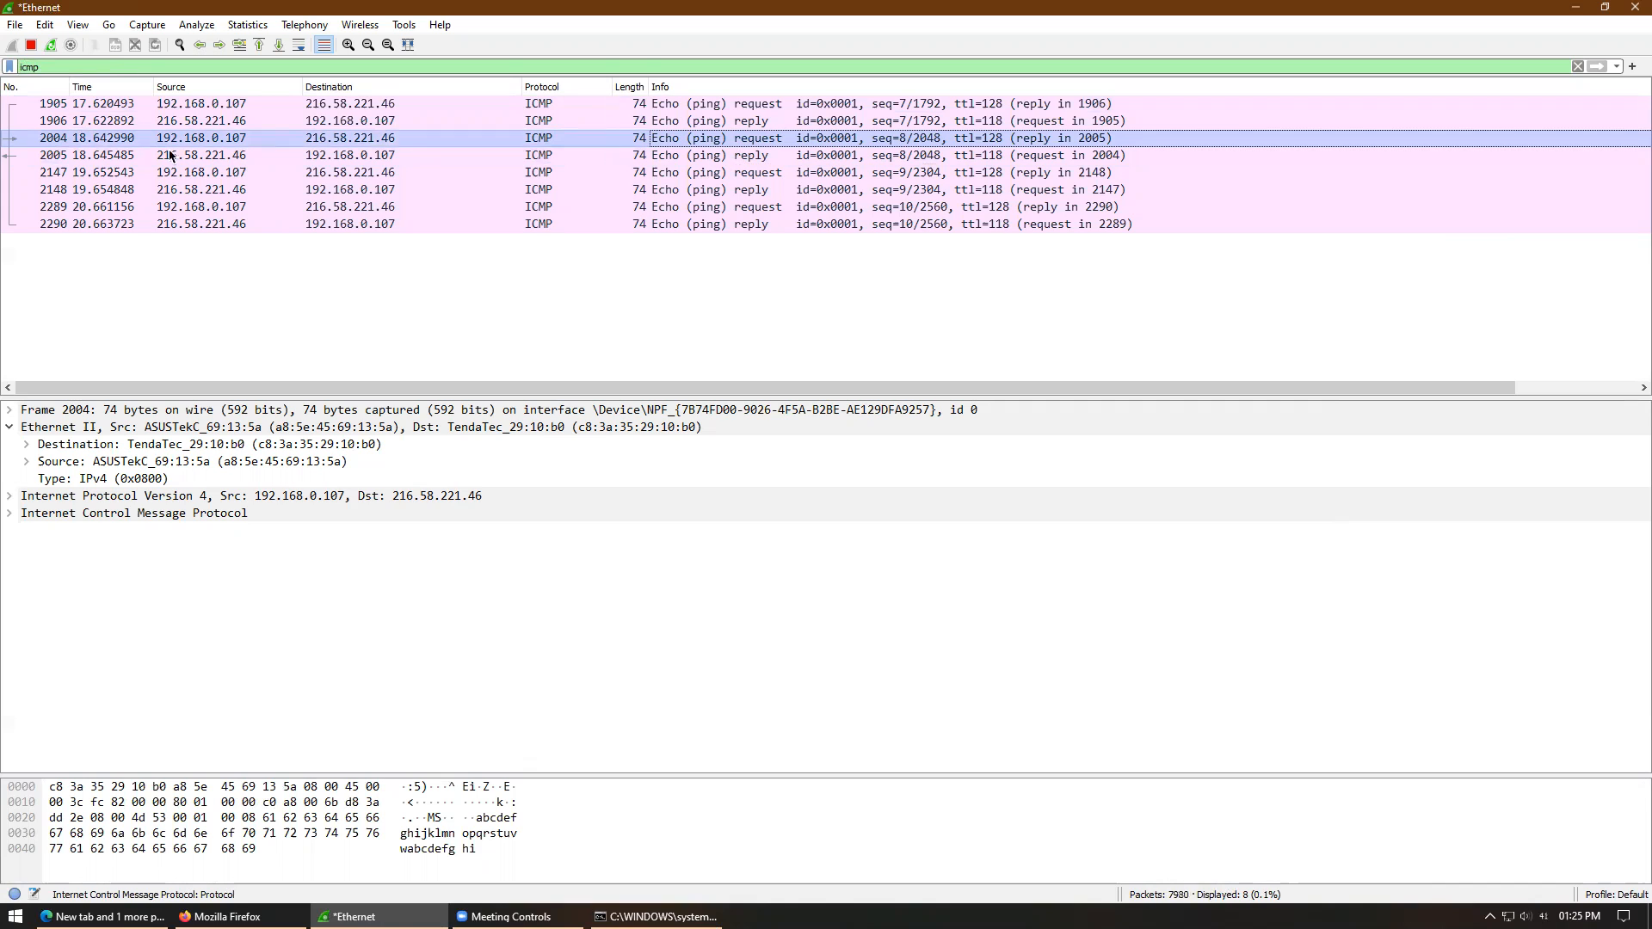
click(209, 155)
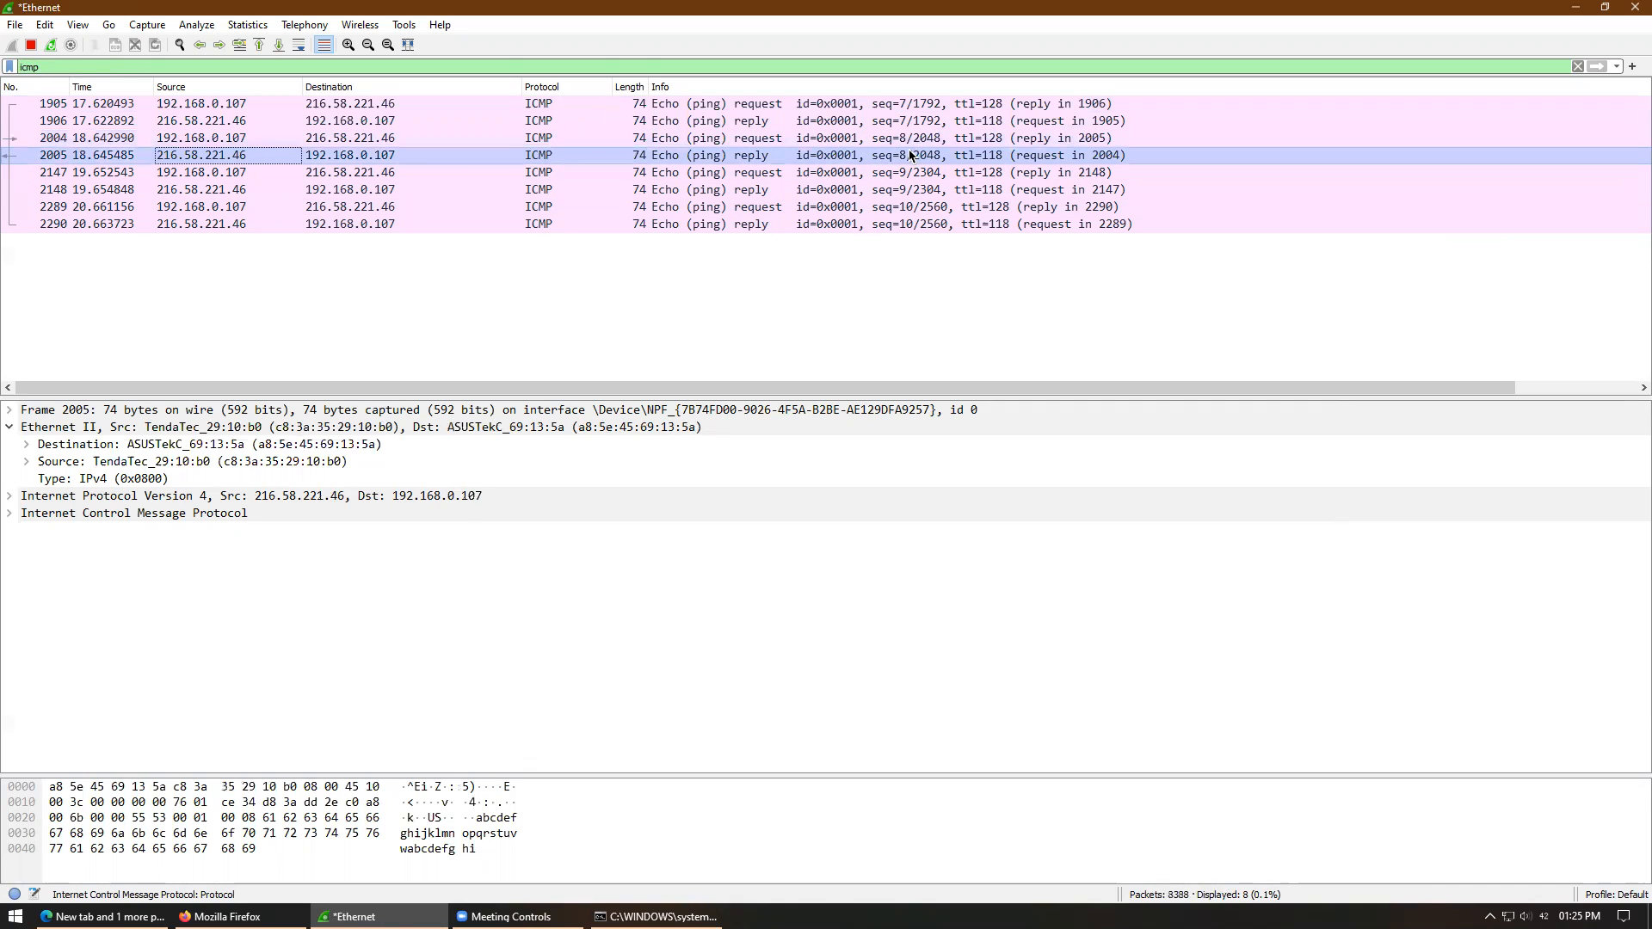
click(44, 66)
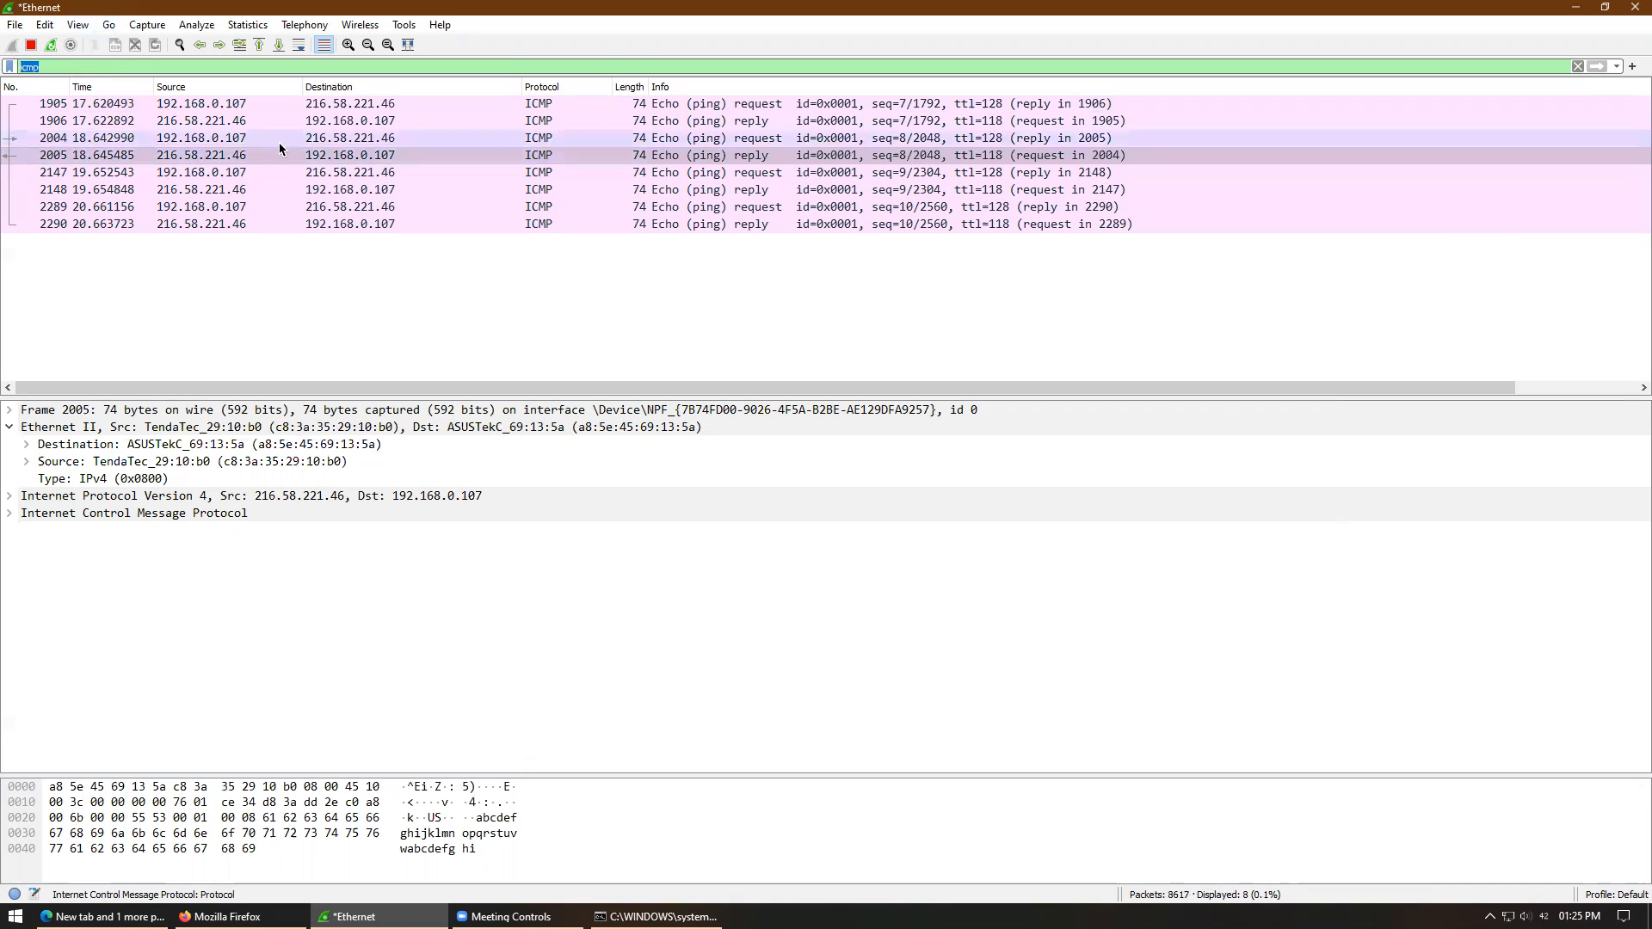
click(233, 225)
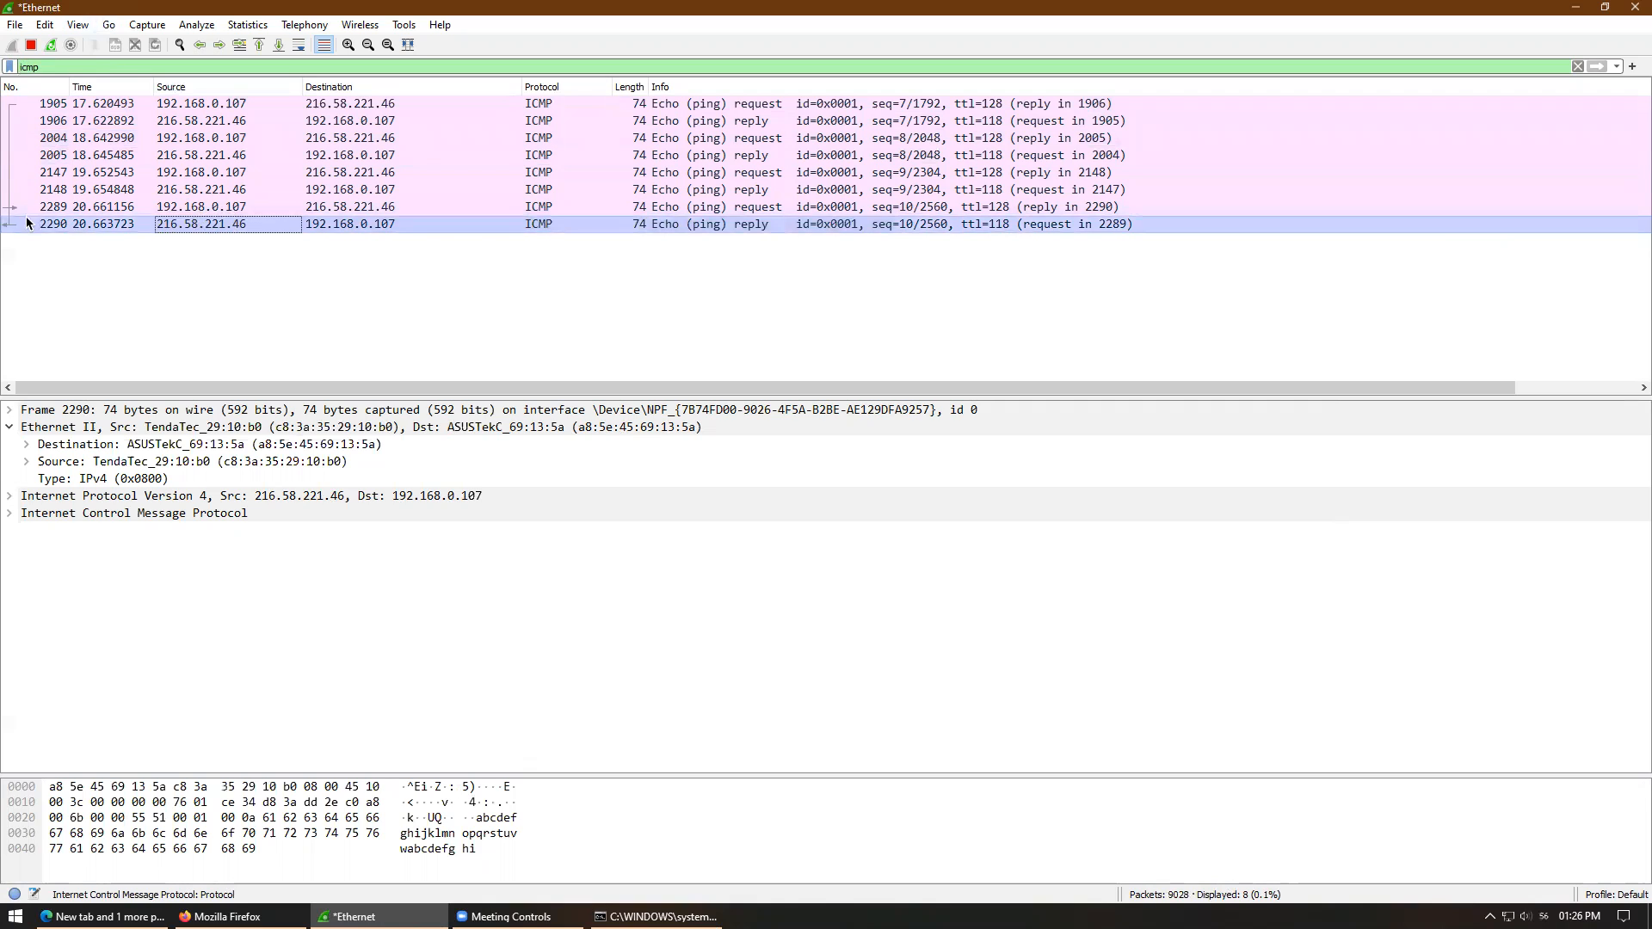
- Replace the icmp display filter with http, leaving two HTTP packets listed
click(92, 70)
key(ctrl+a)
text(http)
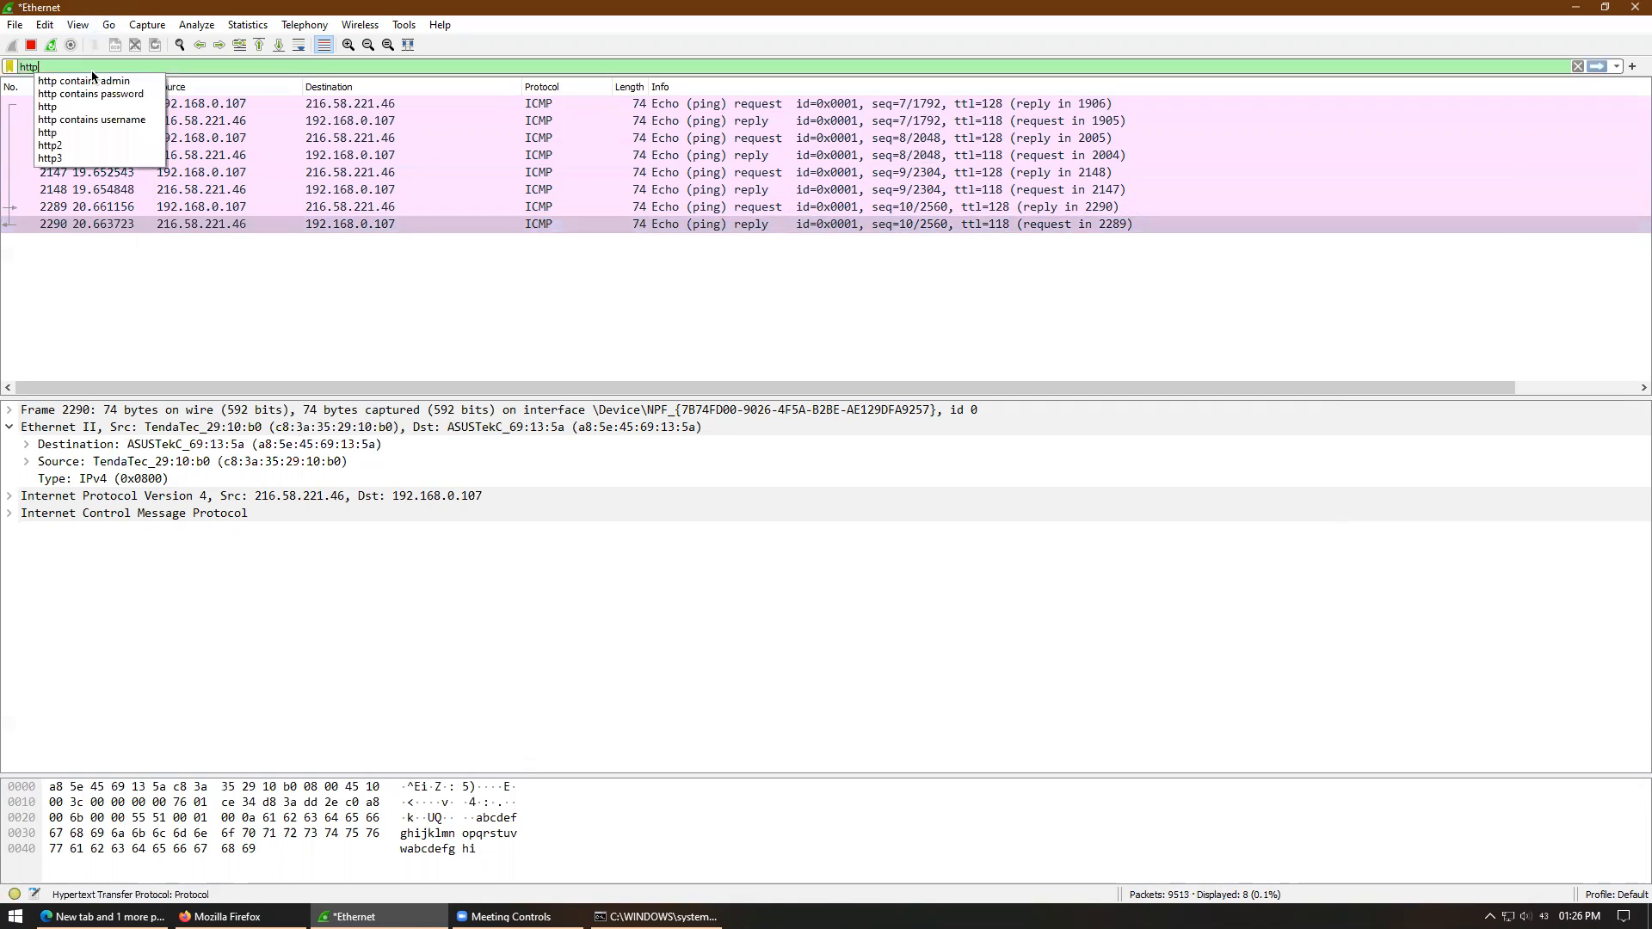
key(Return)
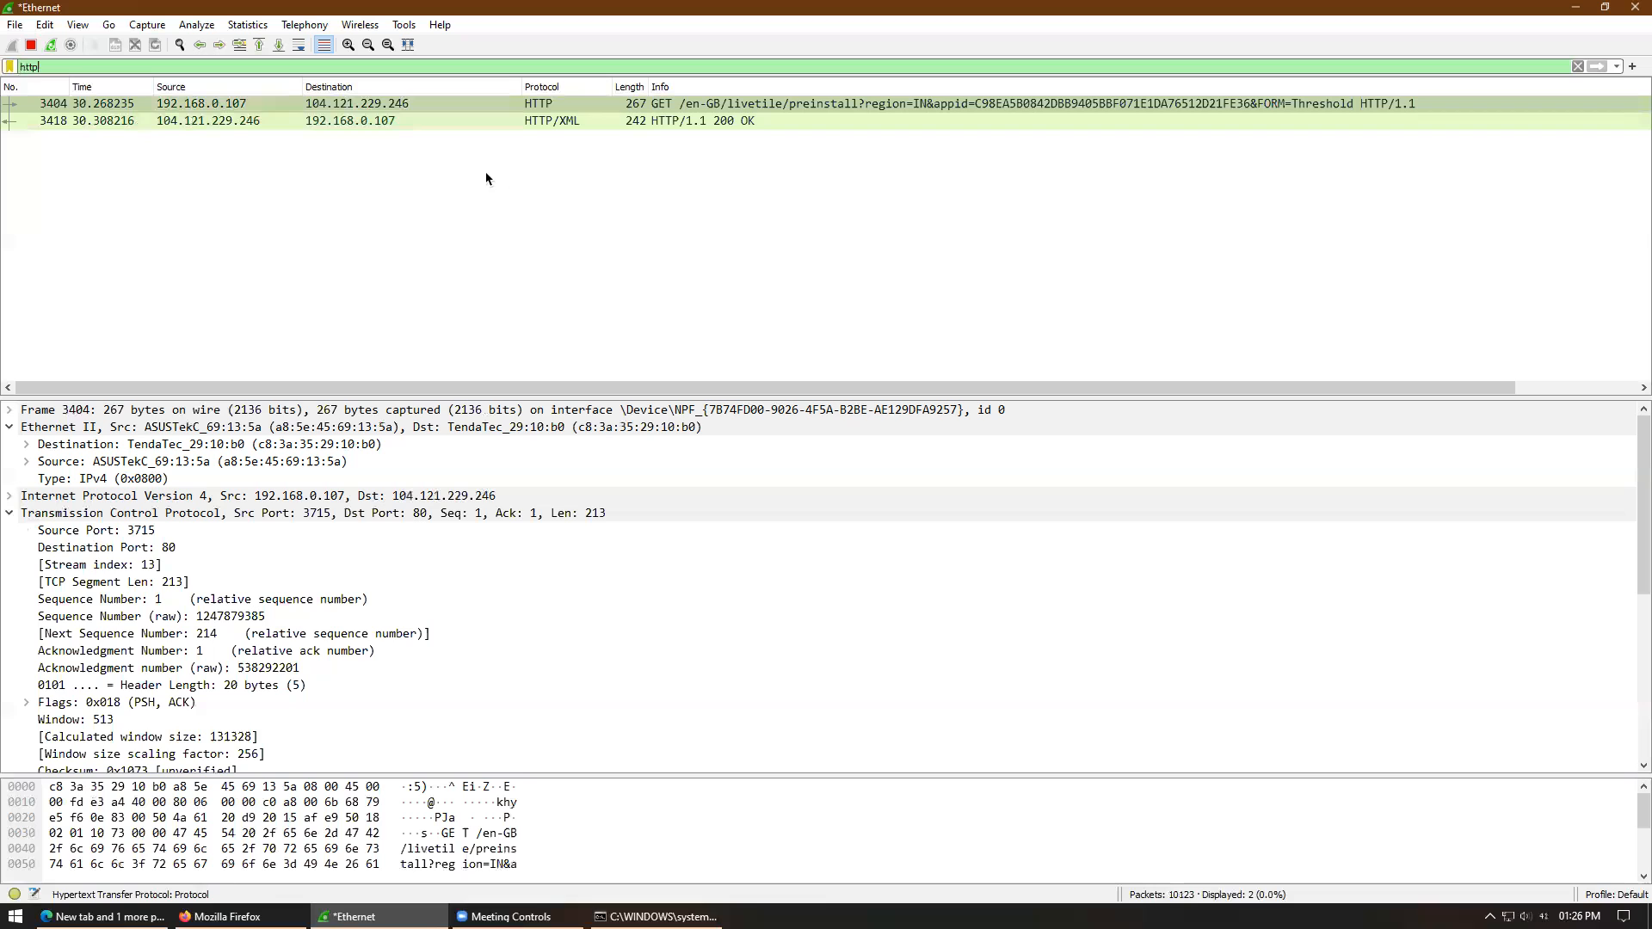
- Review packet 3404's HTTP request details in its own window, then select the filter text
double_click(420, 105)
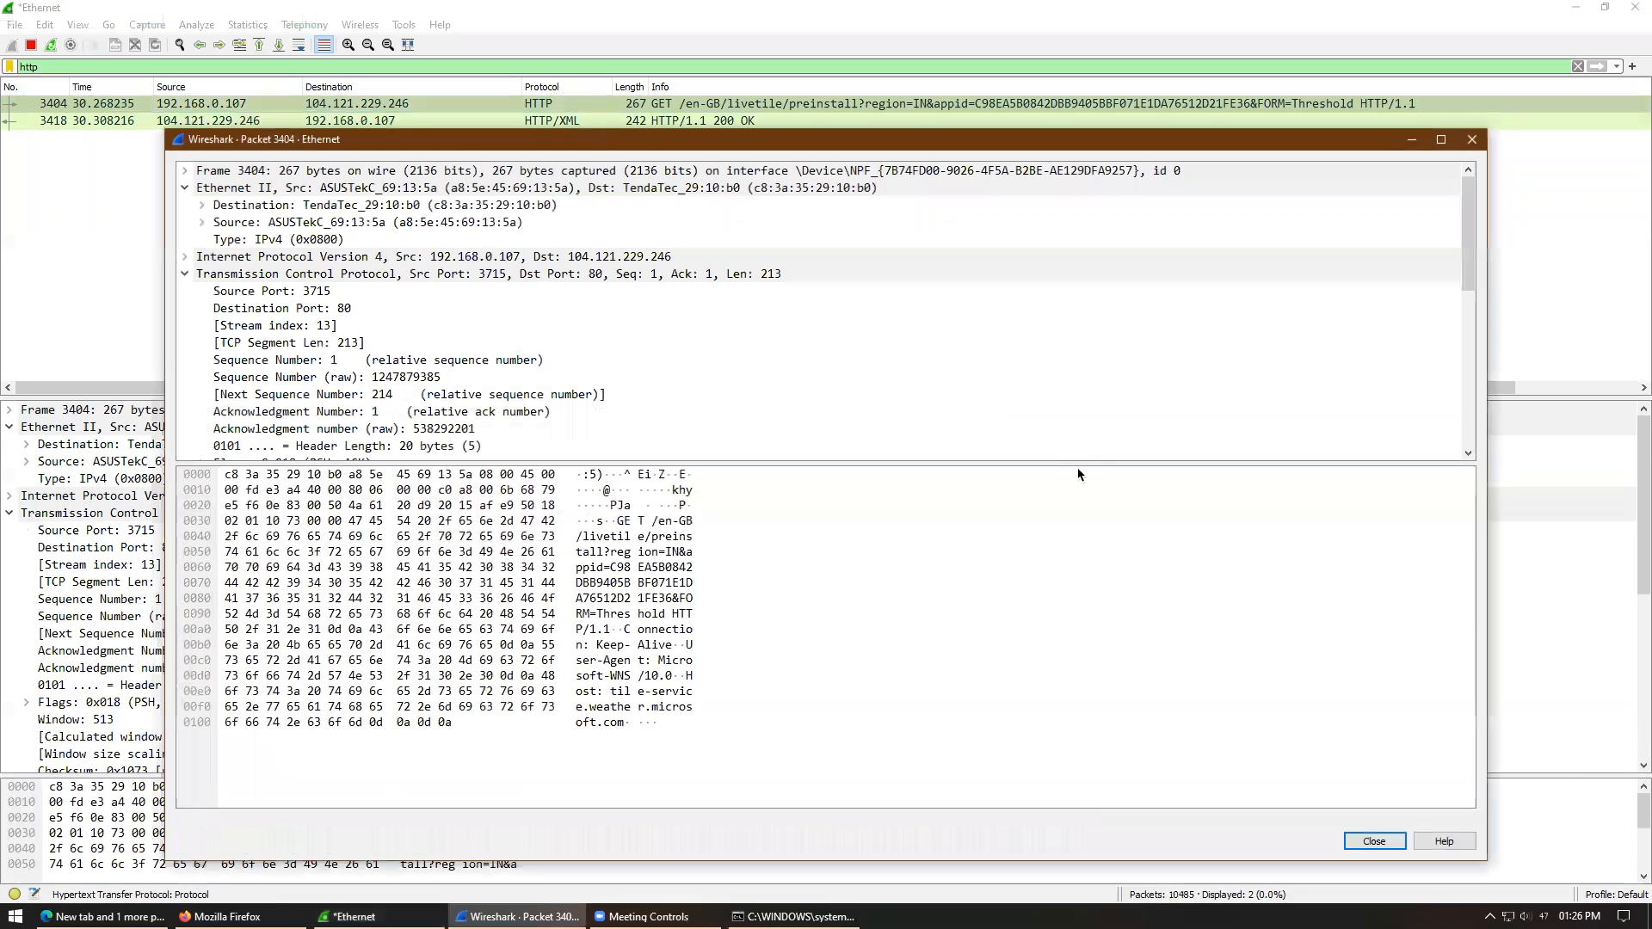
drag(1469, 249, 1469, 404)
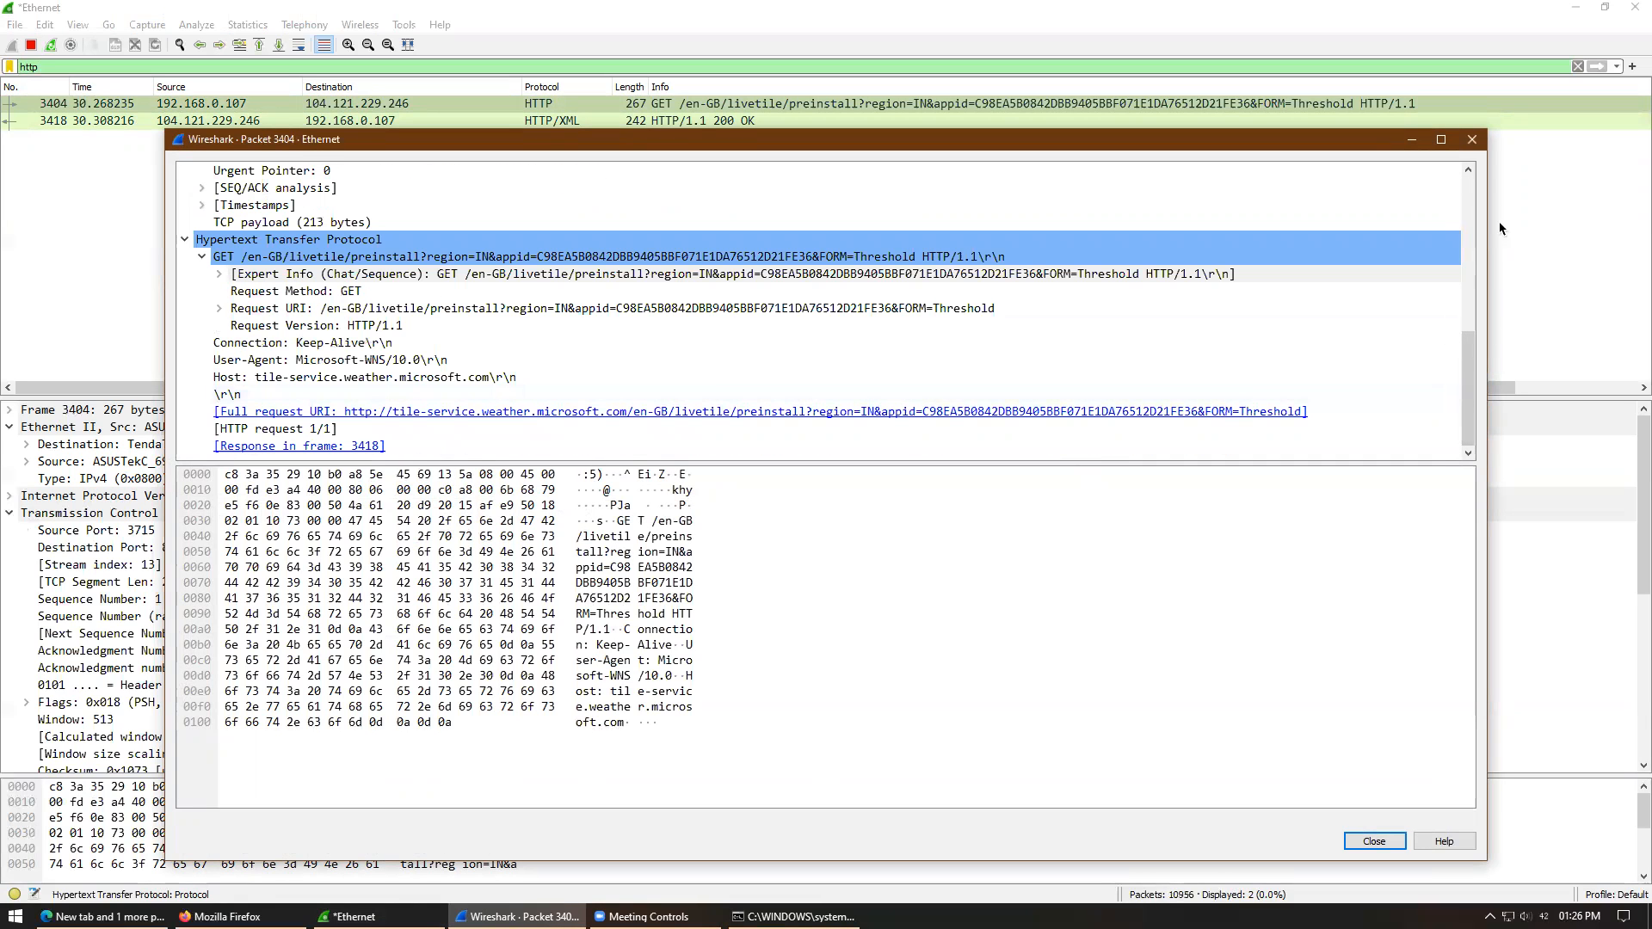
click(1472, 140)
double_click(53, 67)
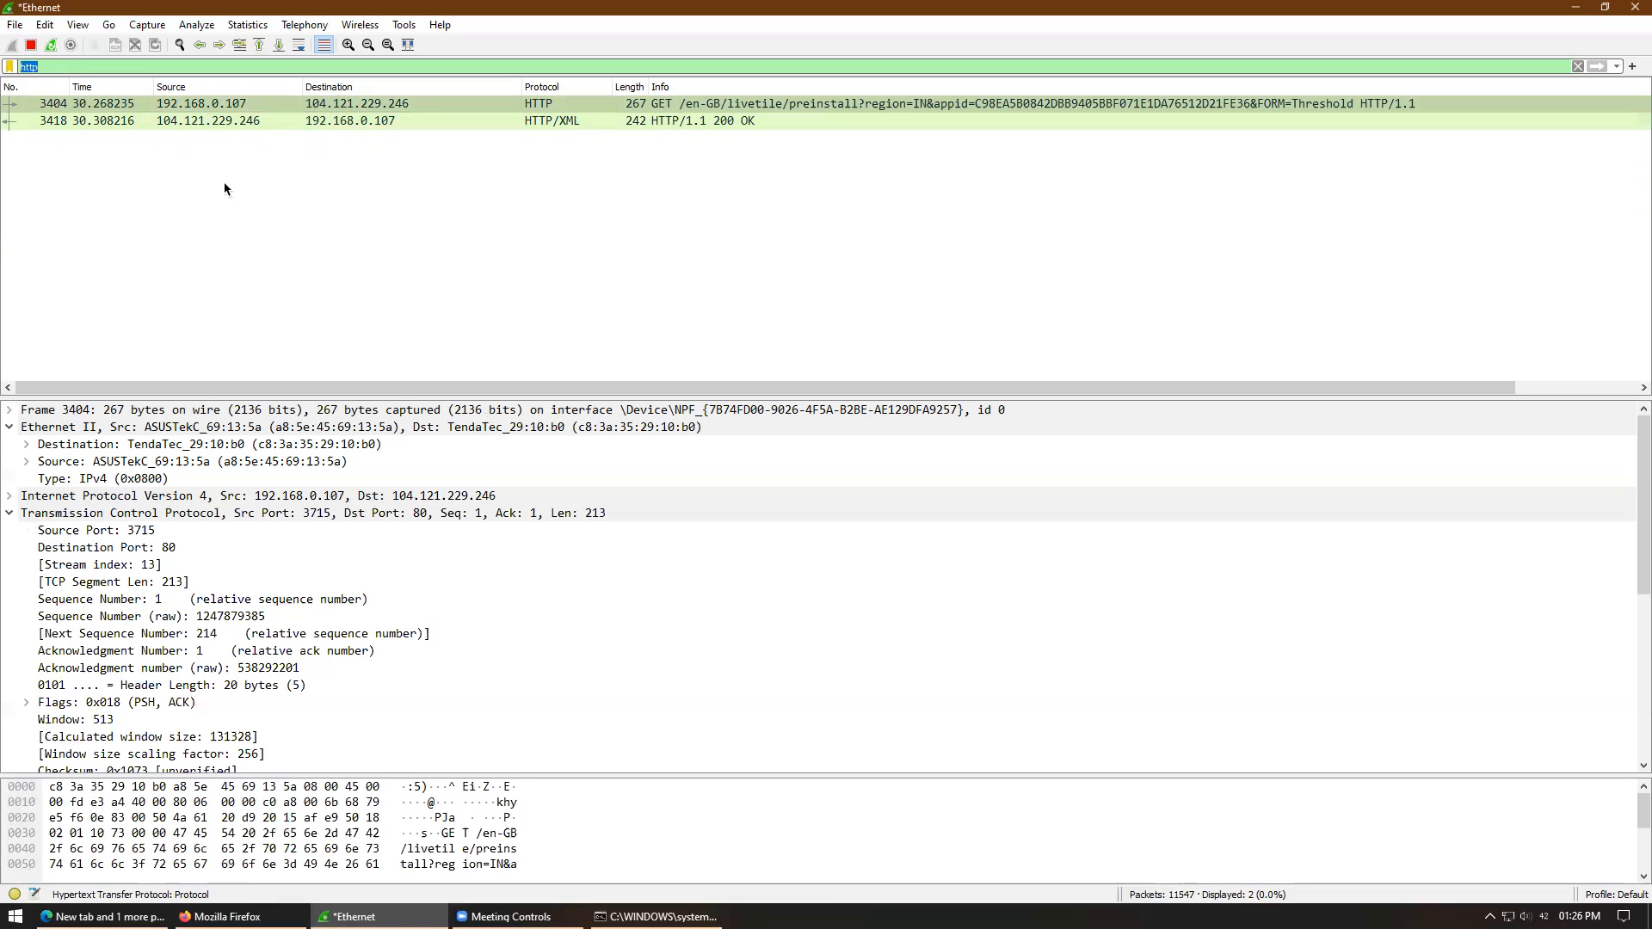
- Clear the http filter to show all packets and enlarge the packet list pane
key(BackSpace)
key(Return)
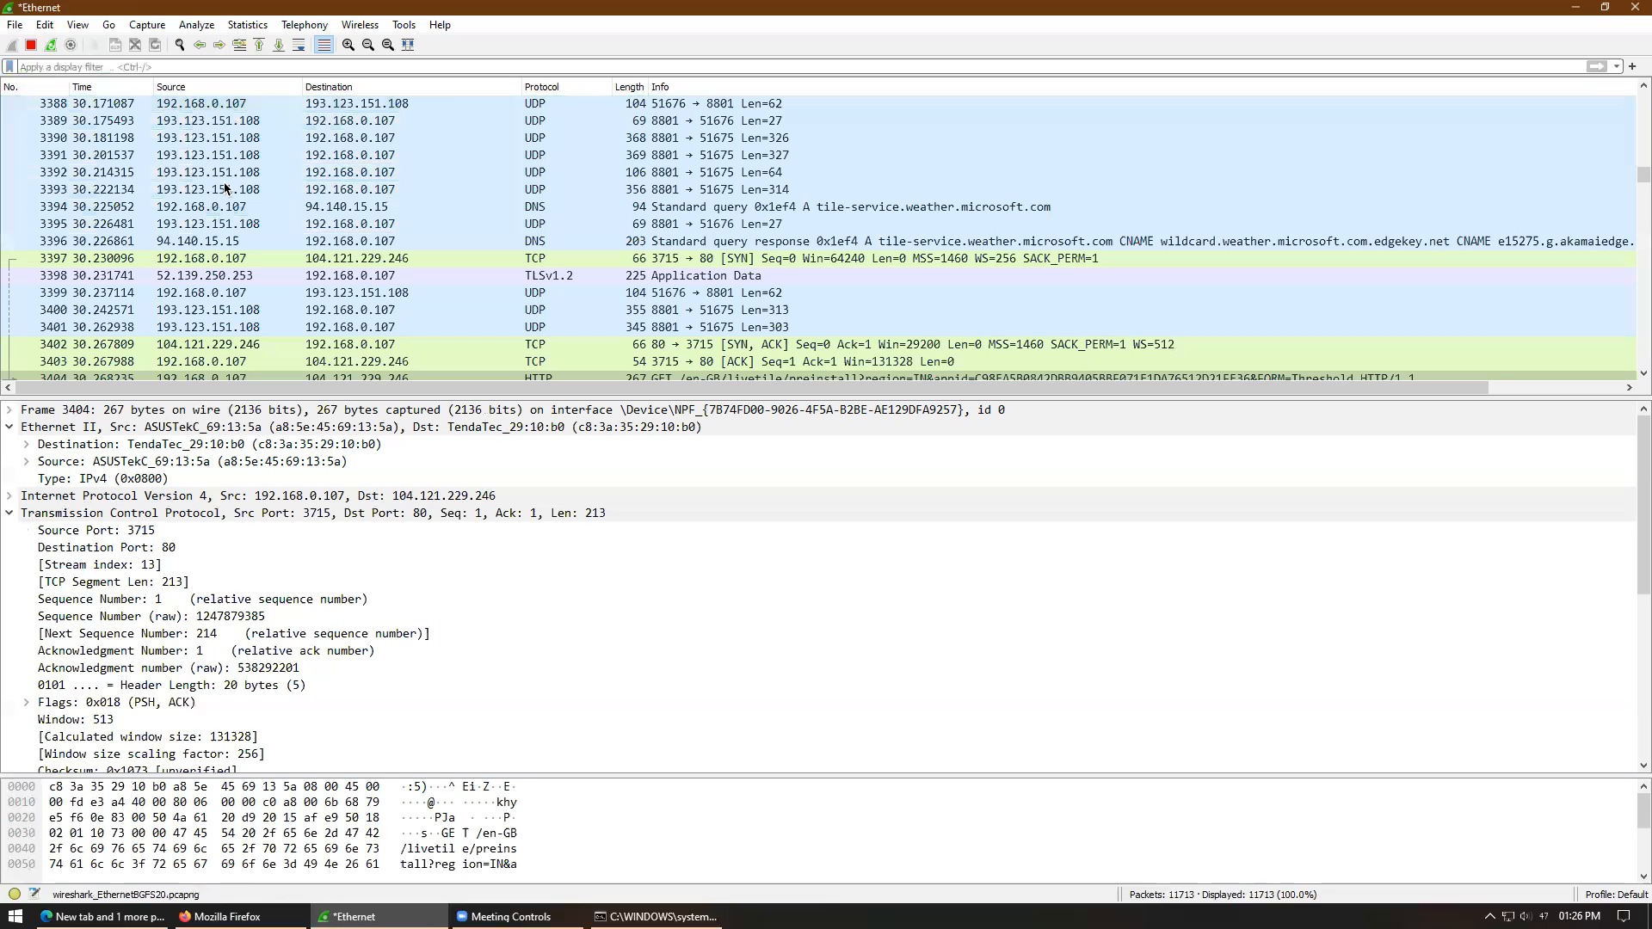
mouse_move(1638, 177)
mouse_down()
mouse_move(1635, 191)
mouse_move(1635, 152)
mouse_up()
drag(1376, 398, 1305, 704)
drag(1639, 184, 1642, 505)
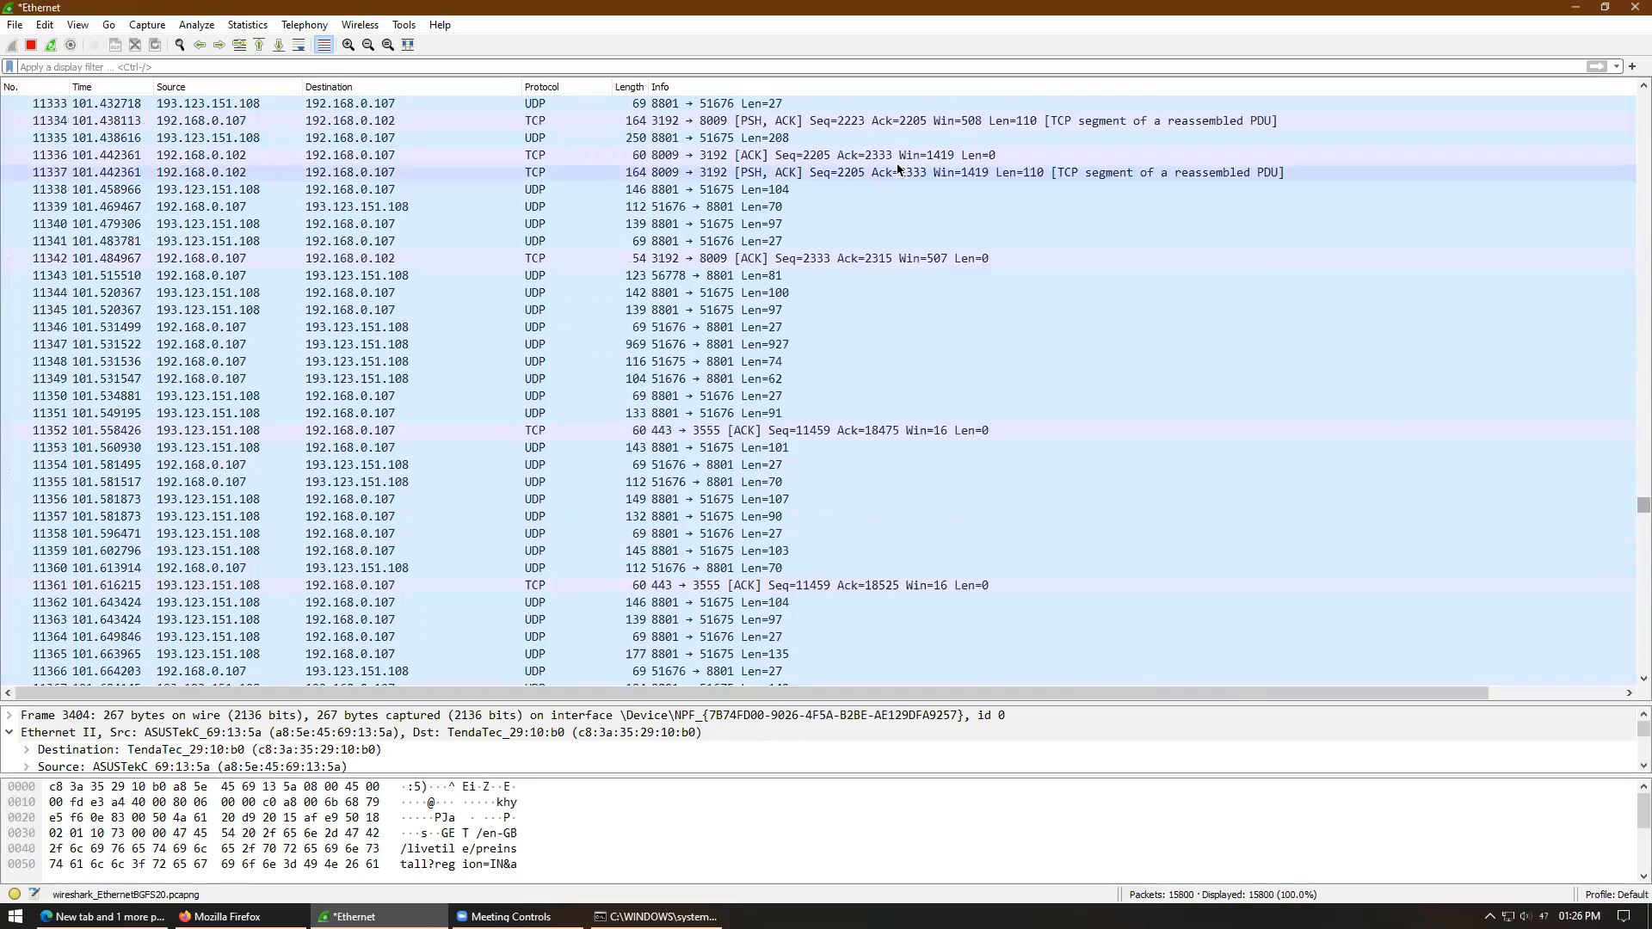
- Follow the TCP stream of packet 11336
right_click(791, 153)
right_click(599, 156)
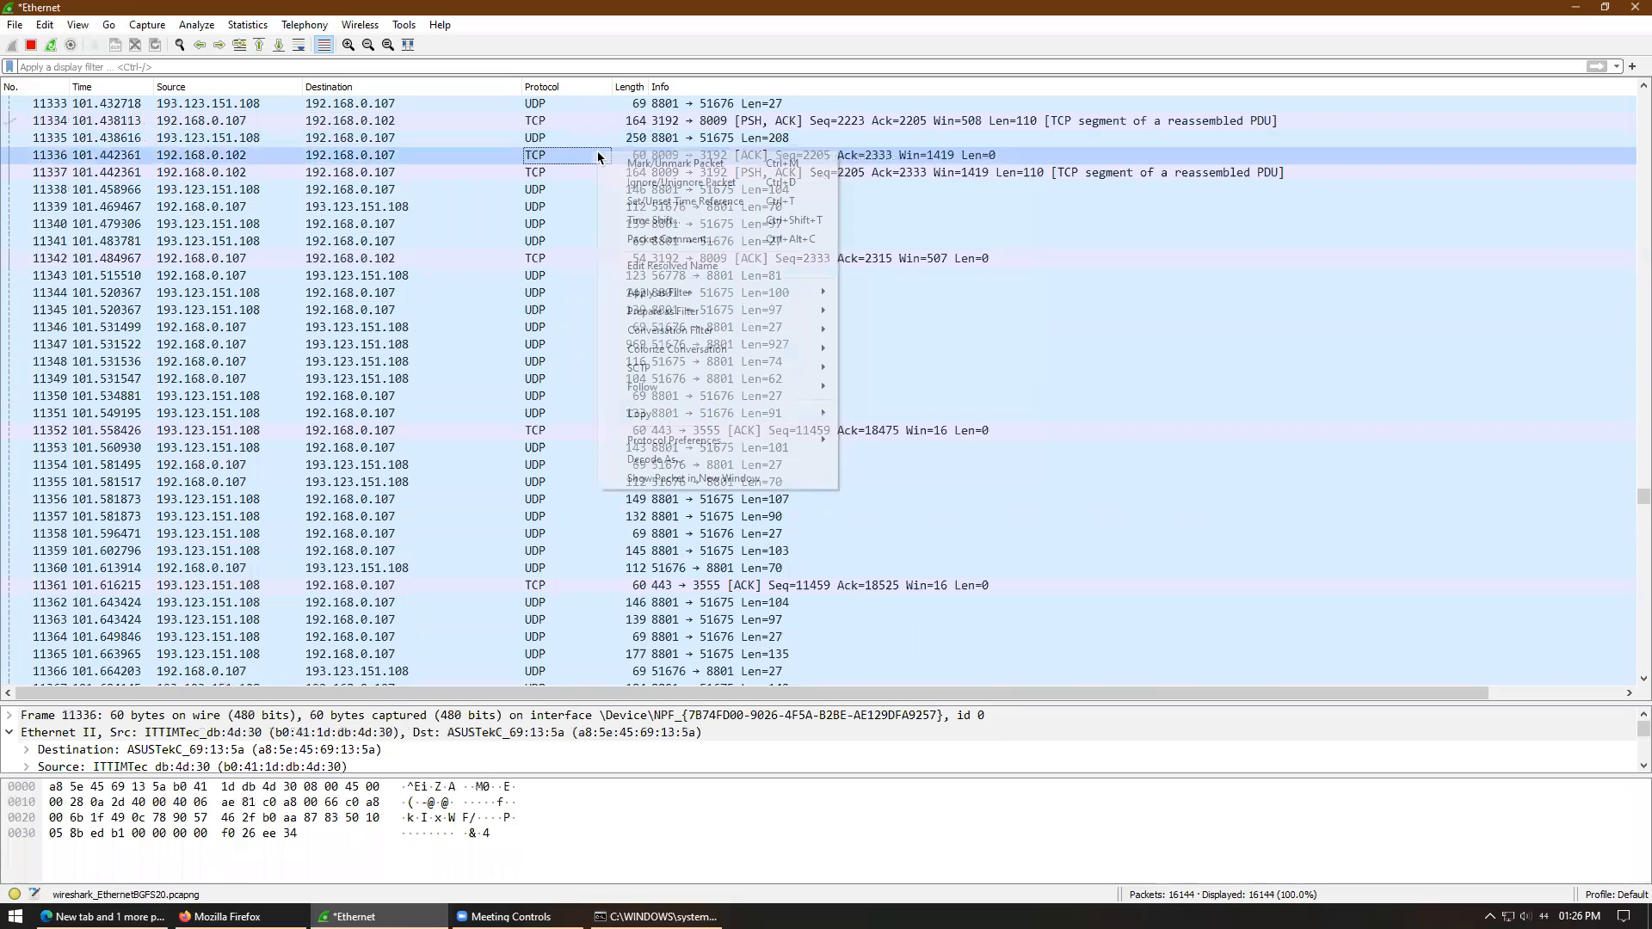
mouse_move(738, 387)
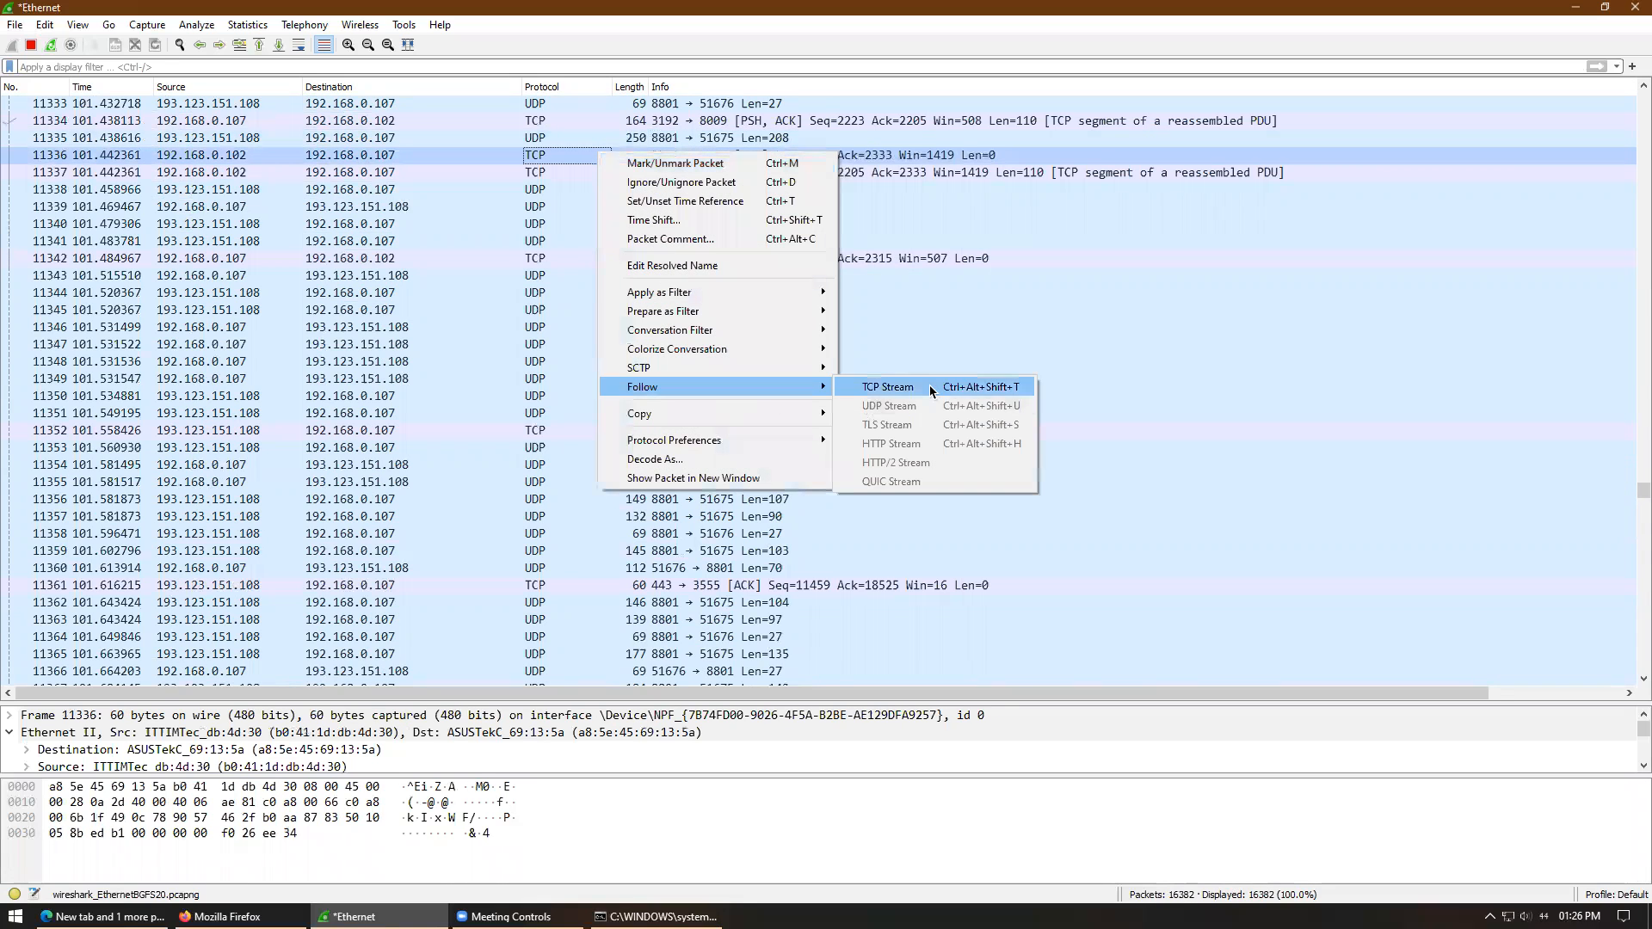
click(930, 389)
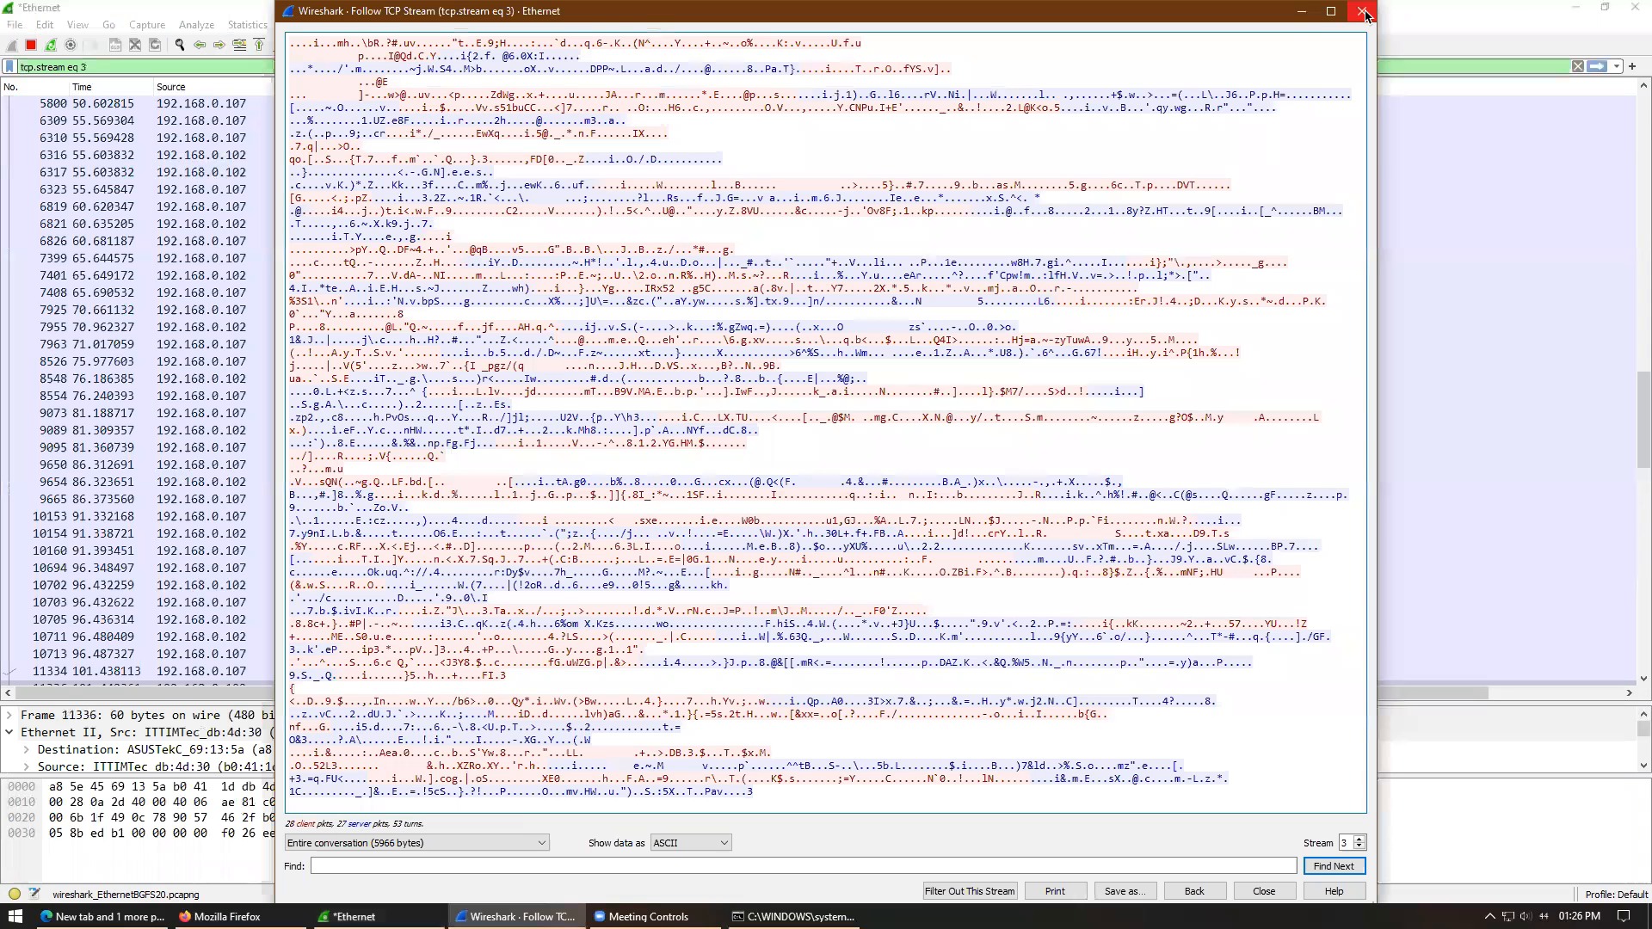
- Close the TCP stream view and inspect packet 512's full details in a separate window
click(1364, 11)
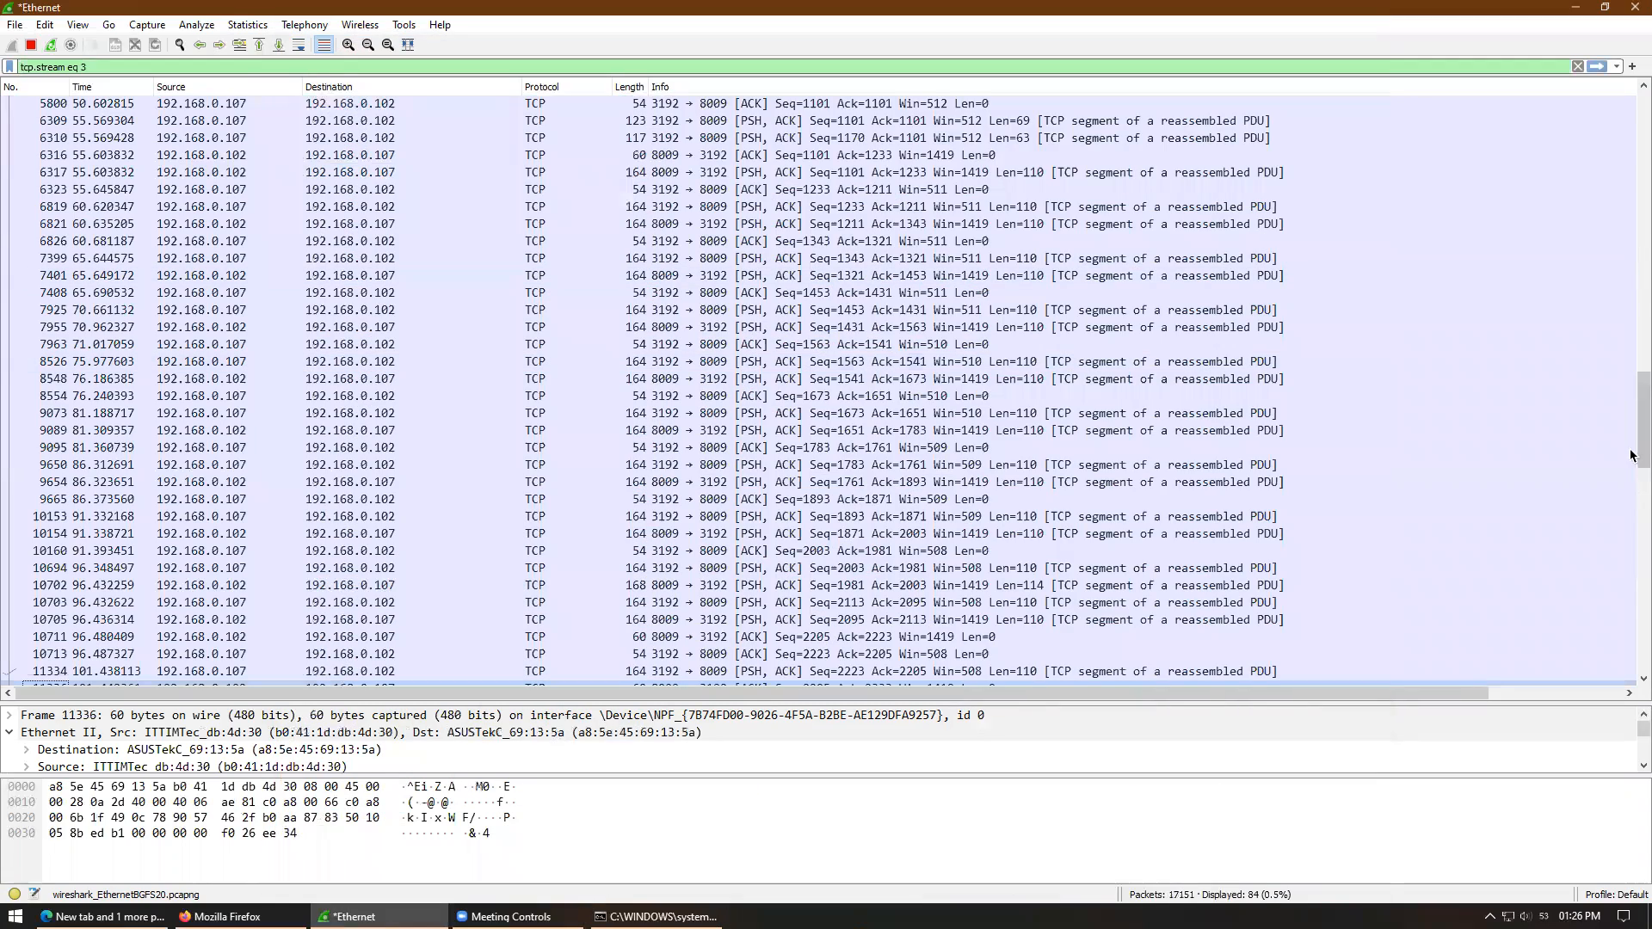
scroll(1634, 258, down, 3)
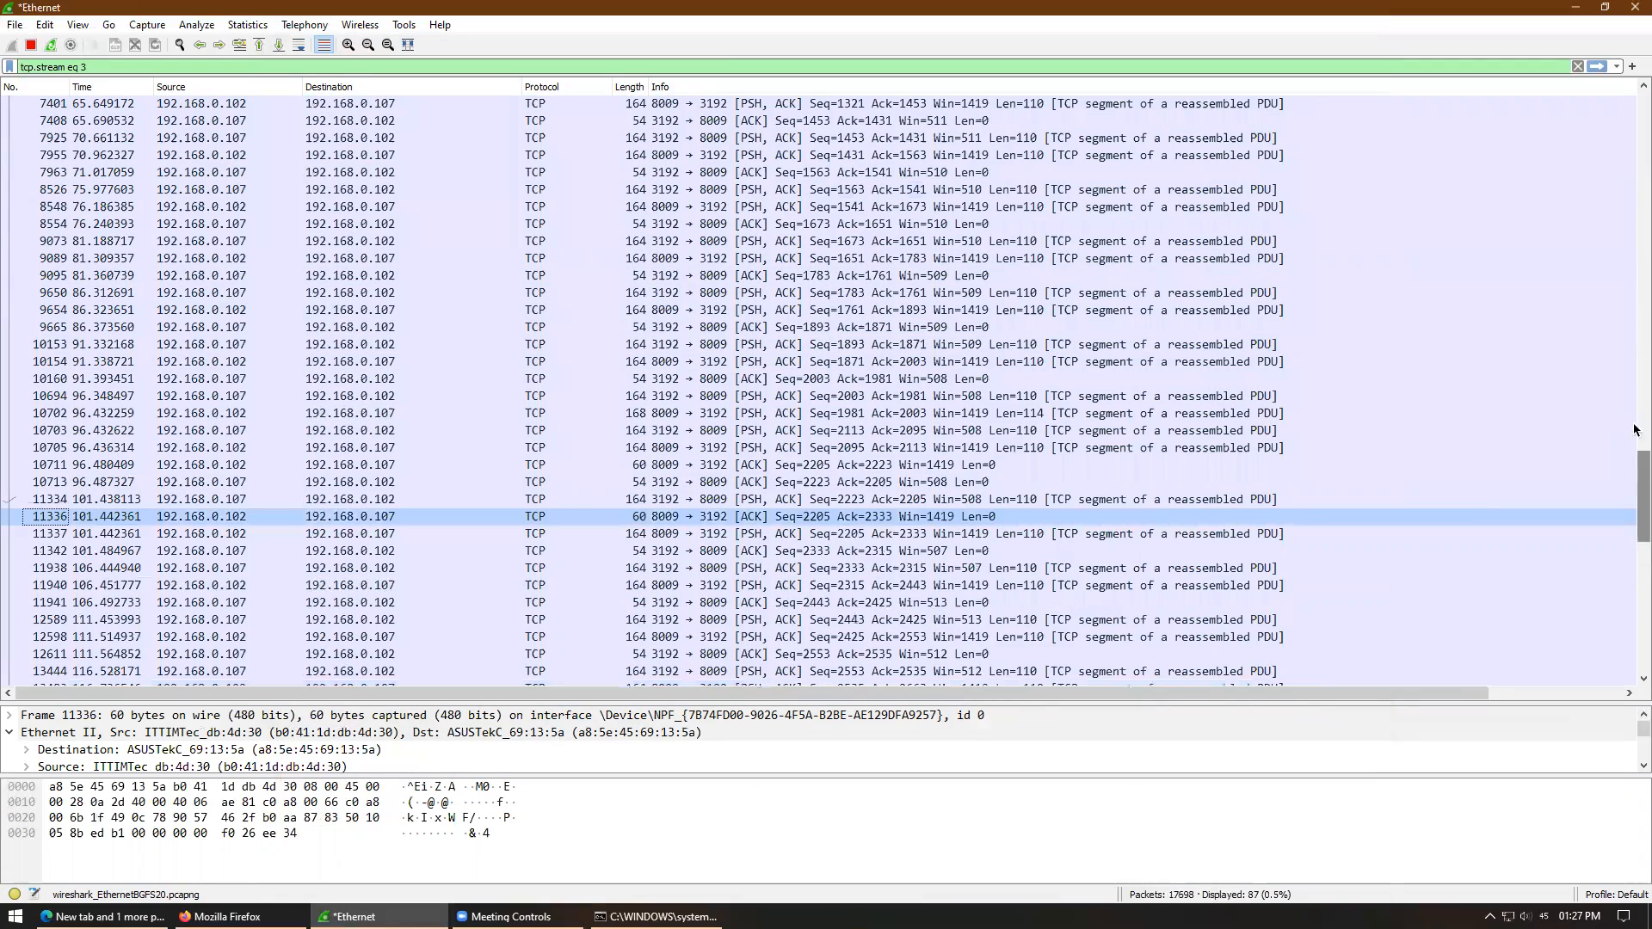
drag(1642, 495, 1637, 60)
double_click(1041, 104)
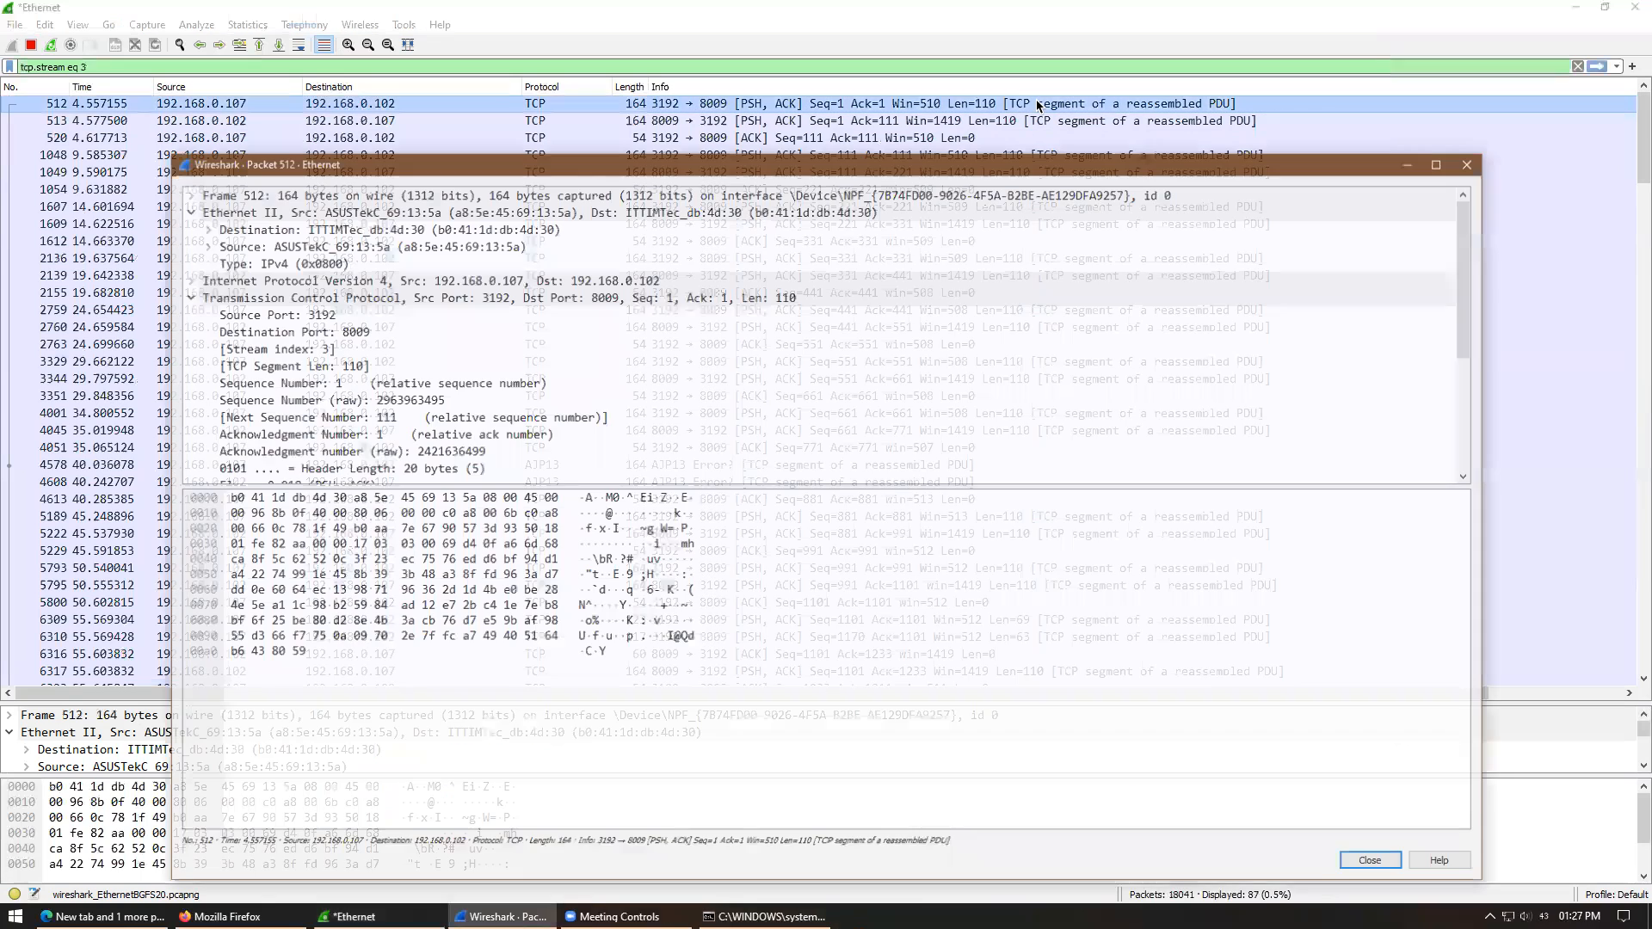
drag(1470, 251, 1460, 464)
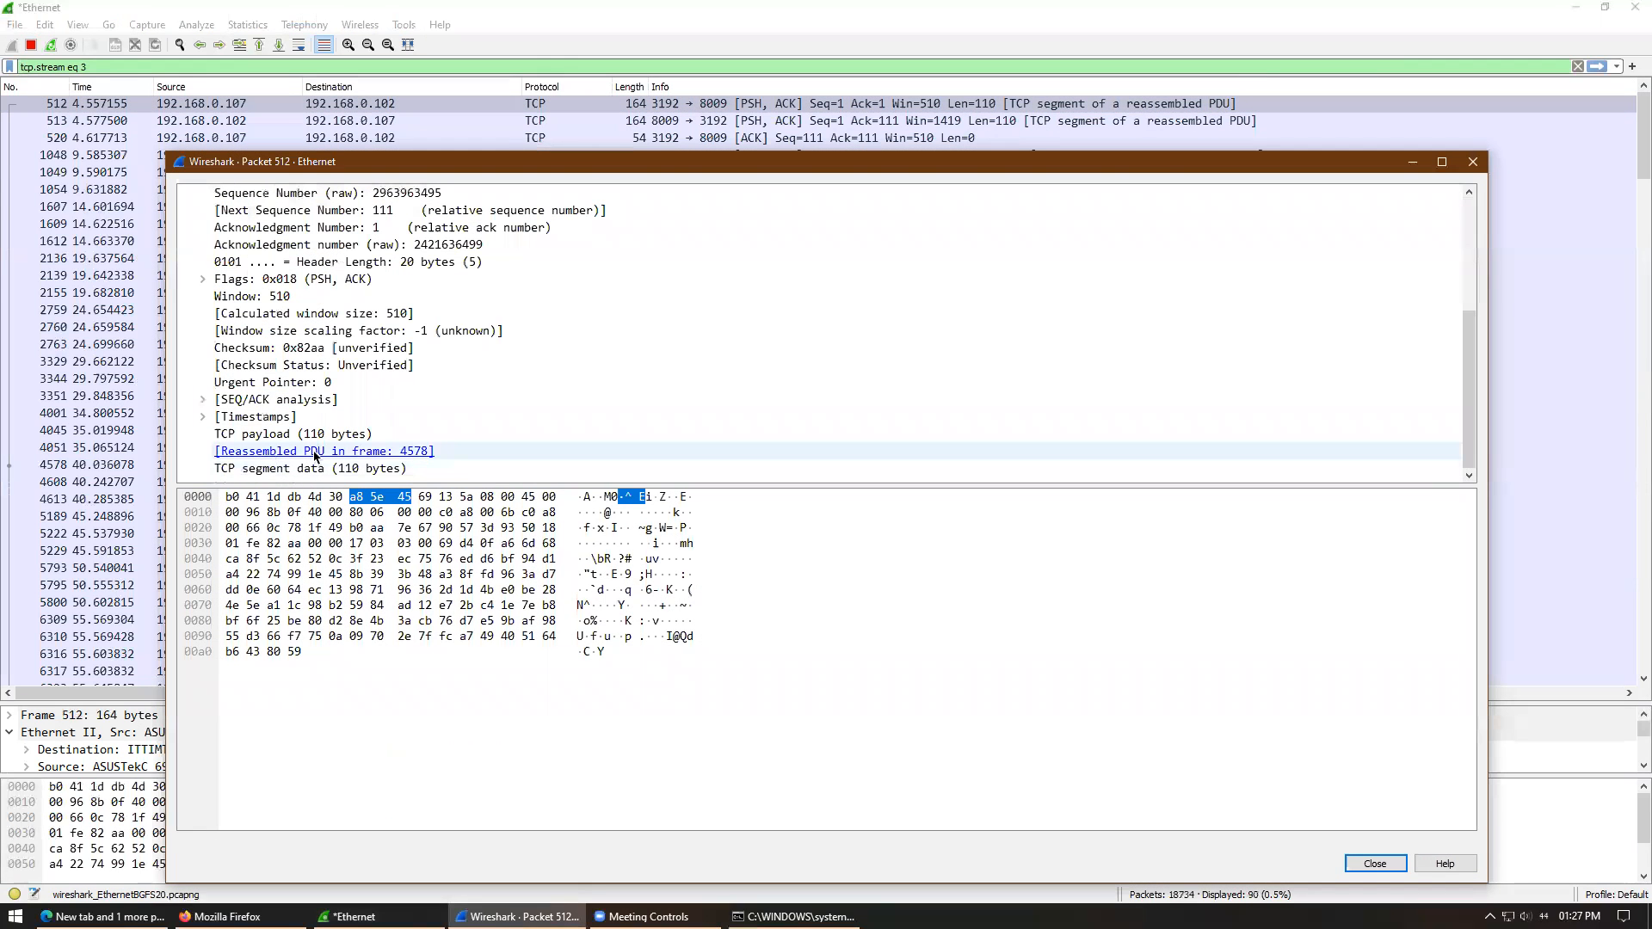
click(1473, 162)
- View packets 2139 and 5189 in the tcp.stream eq 3 list, then select the filter text
click(566, 285)
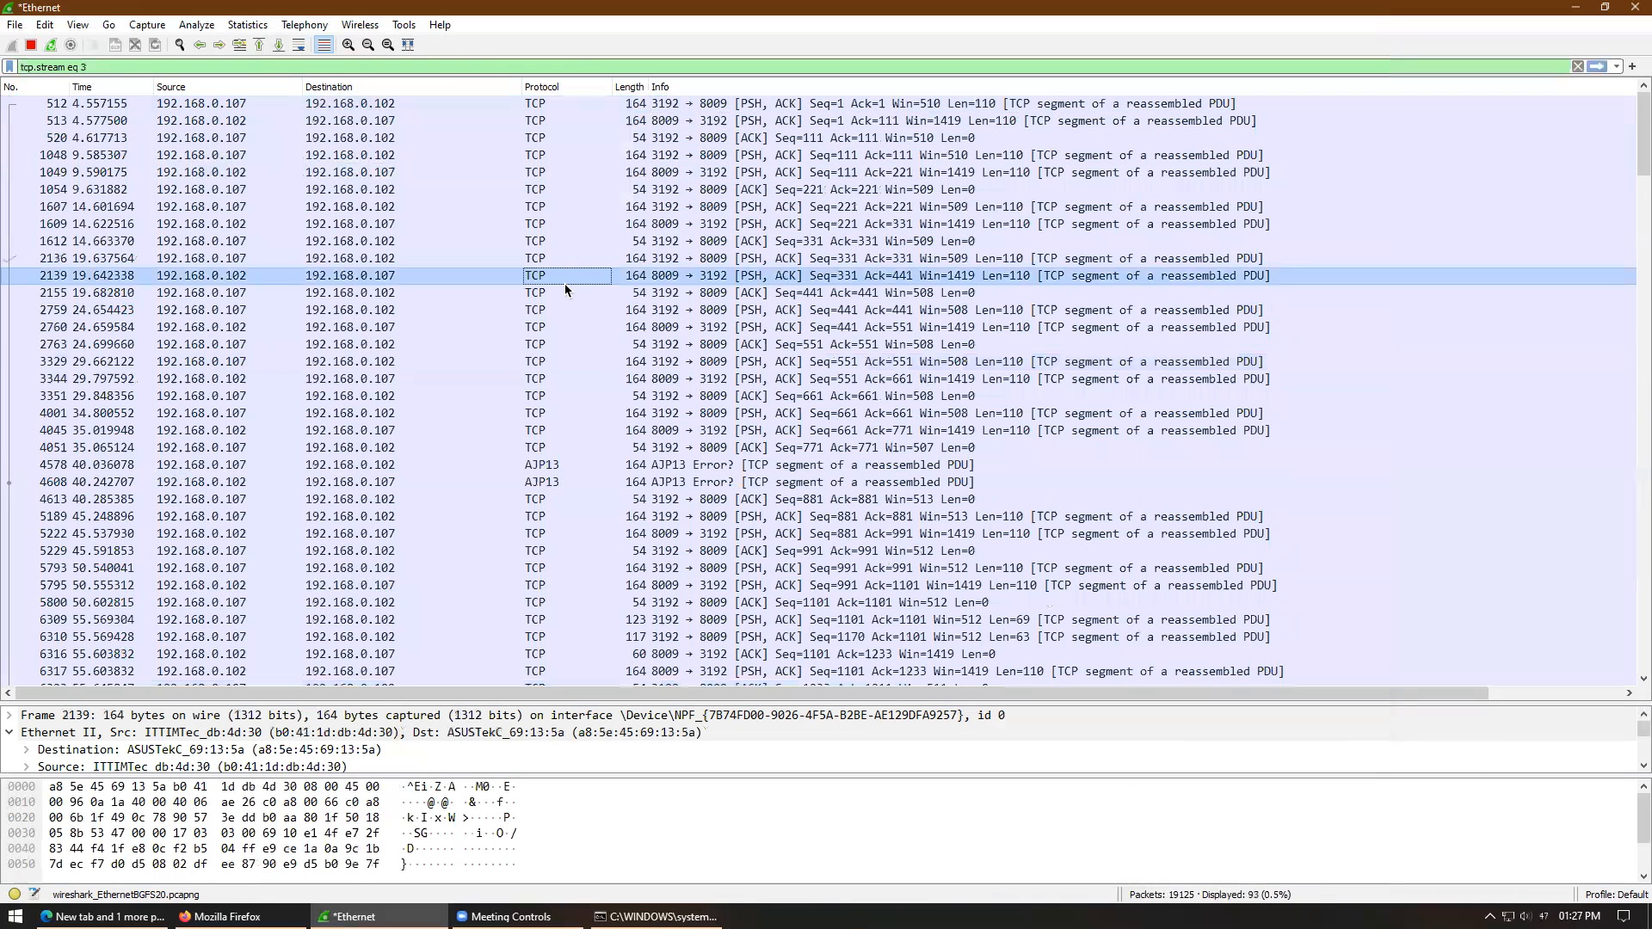
click(754, 517)
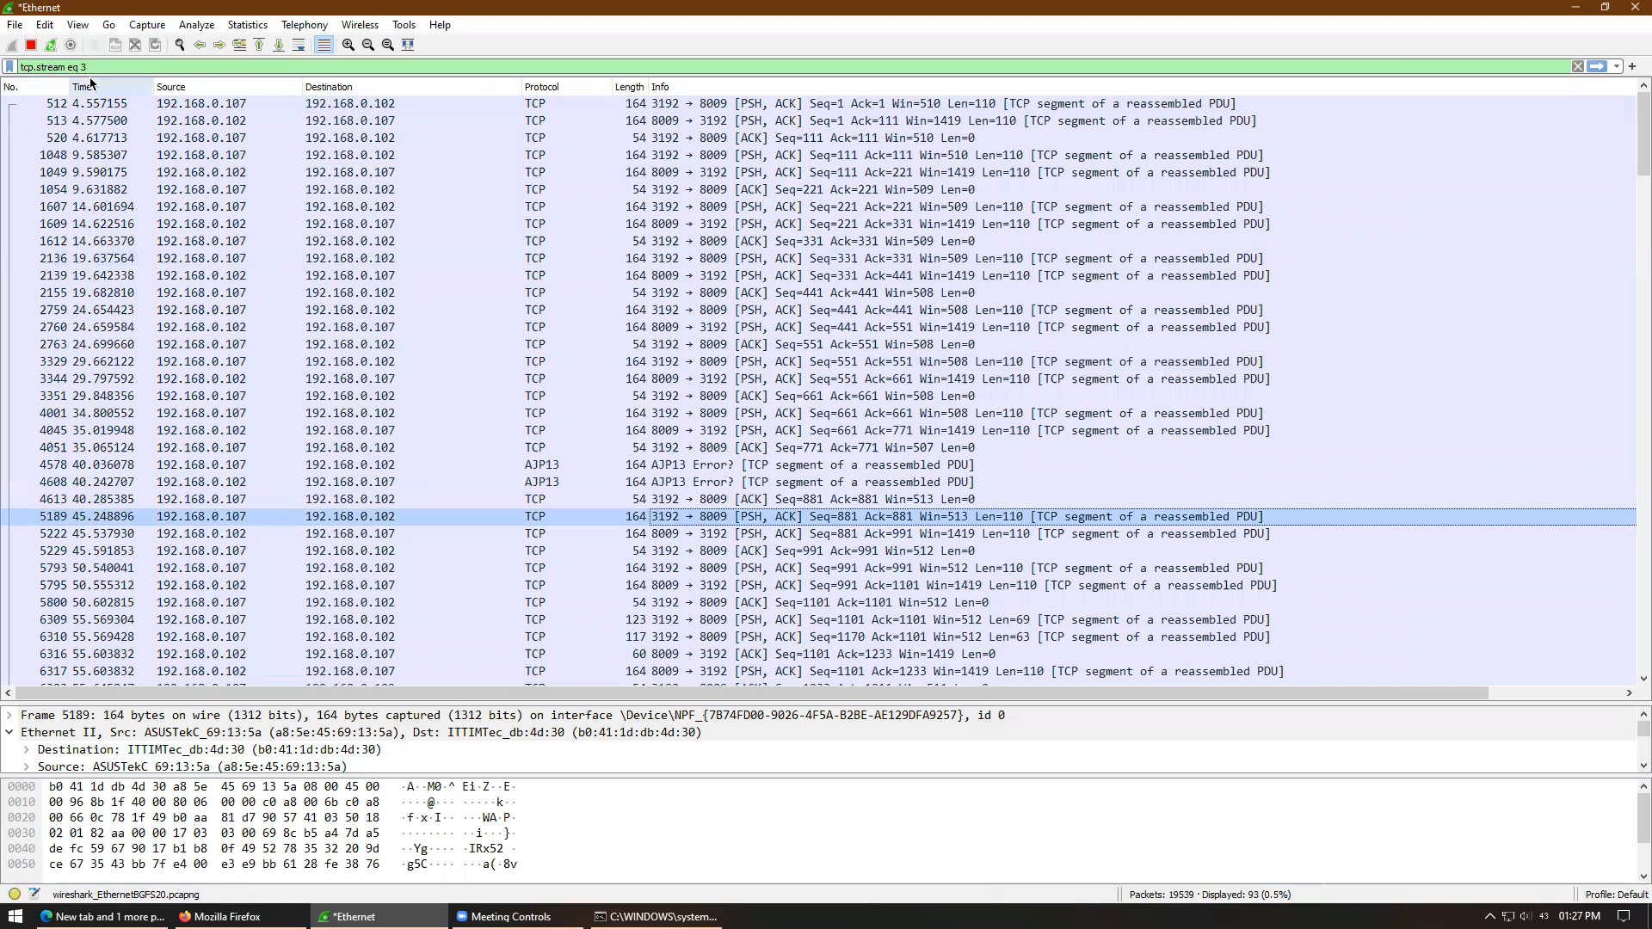
click(14, 68)
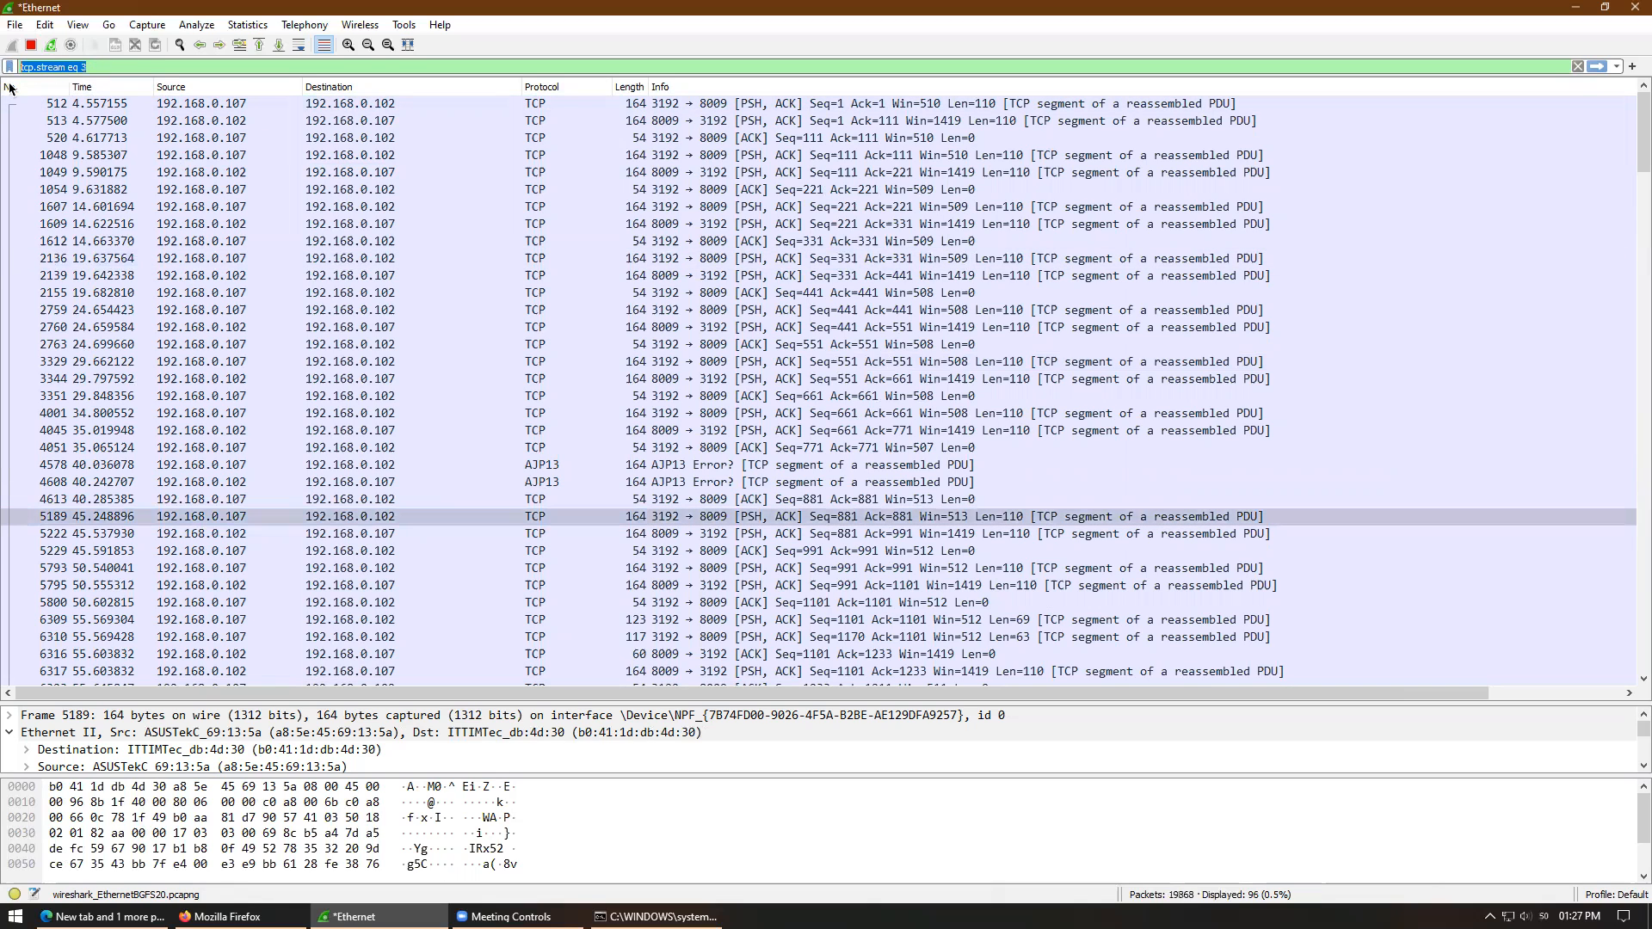
- Replace the tcp.stream eq 3 filter with http
key(BackSpace)
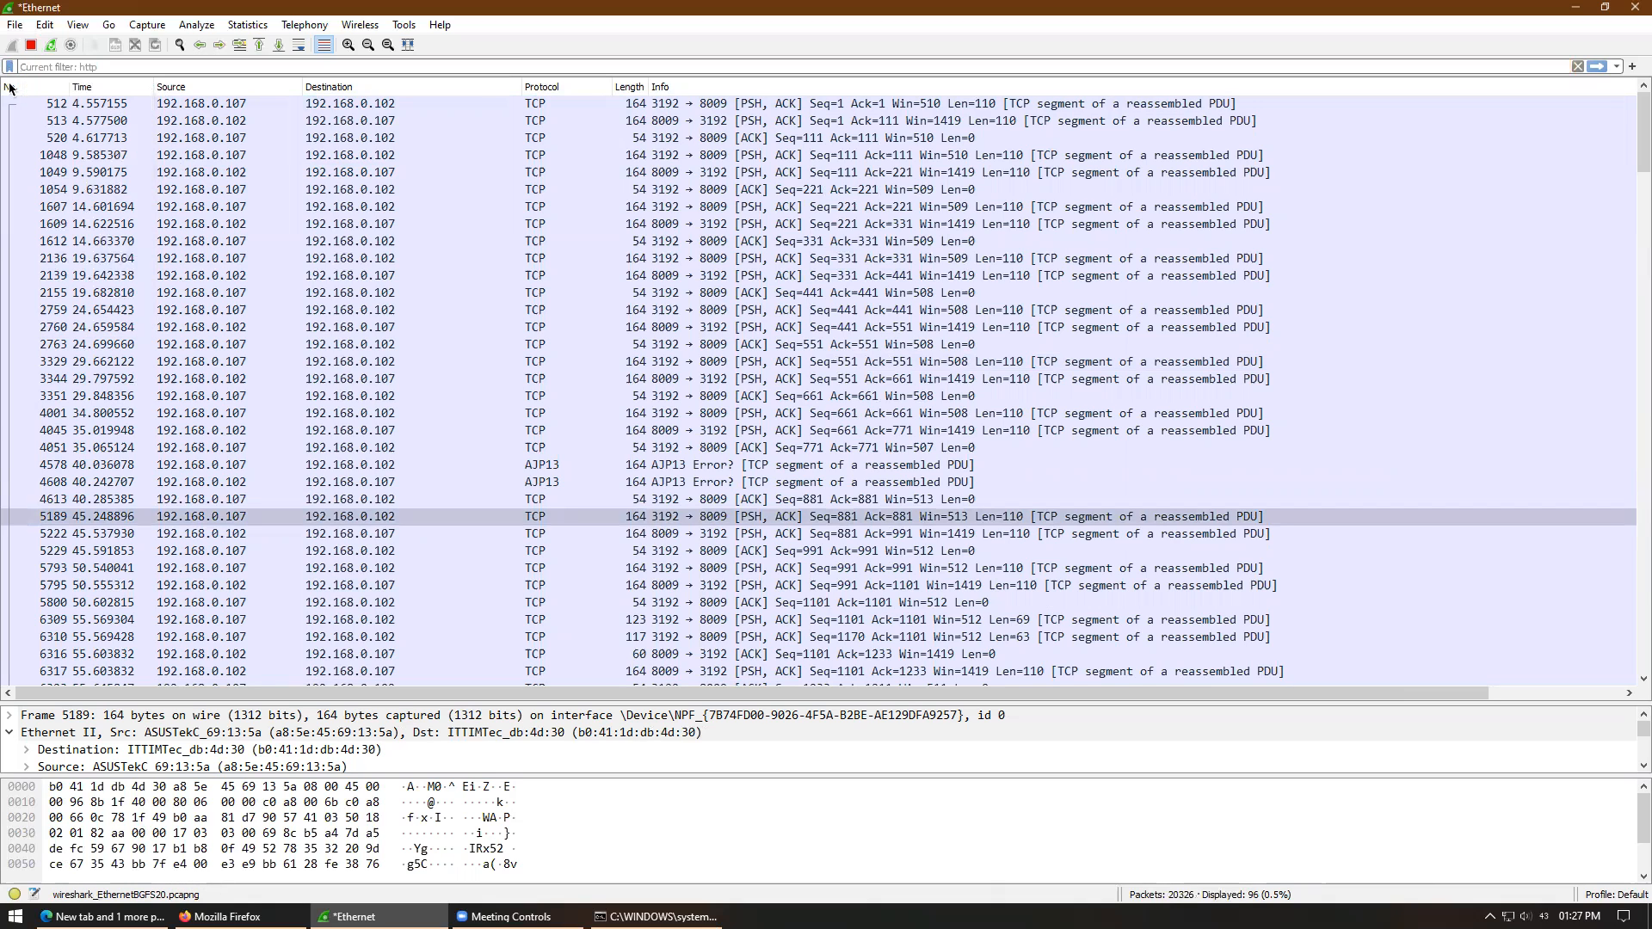
text(http)
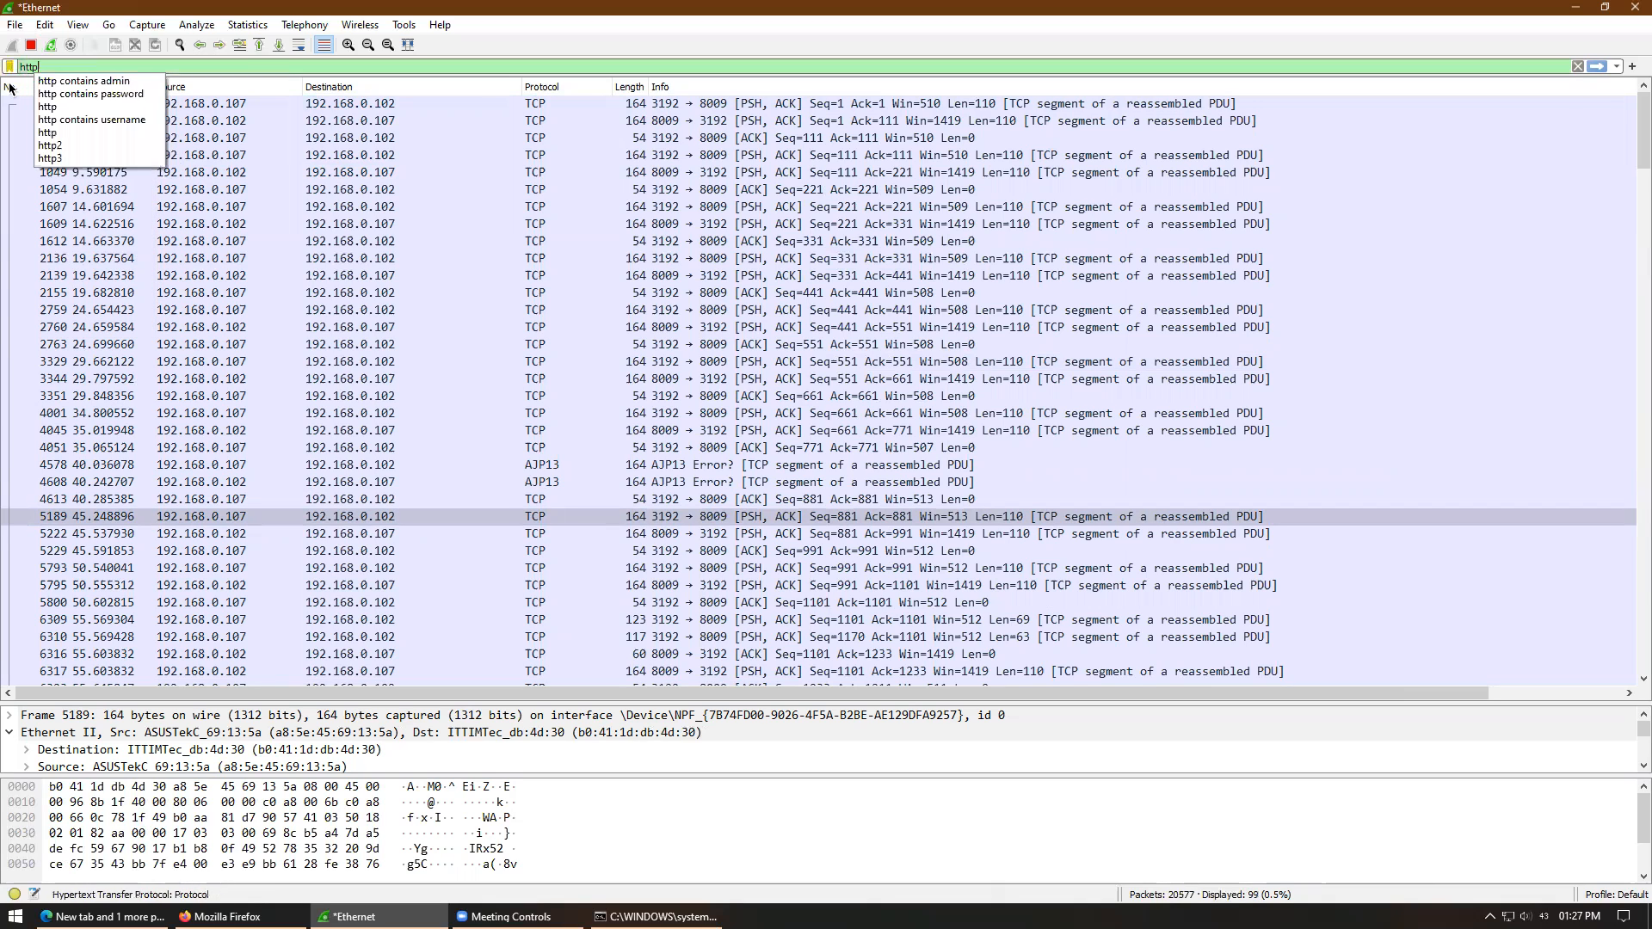
key(Return)
- Change the display filter to dns, listing the 18 DNS queries and responses
key(BackSpace)
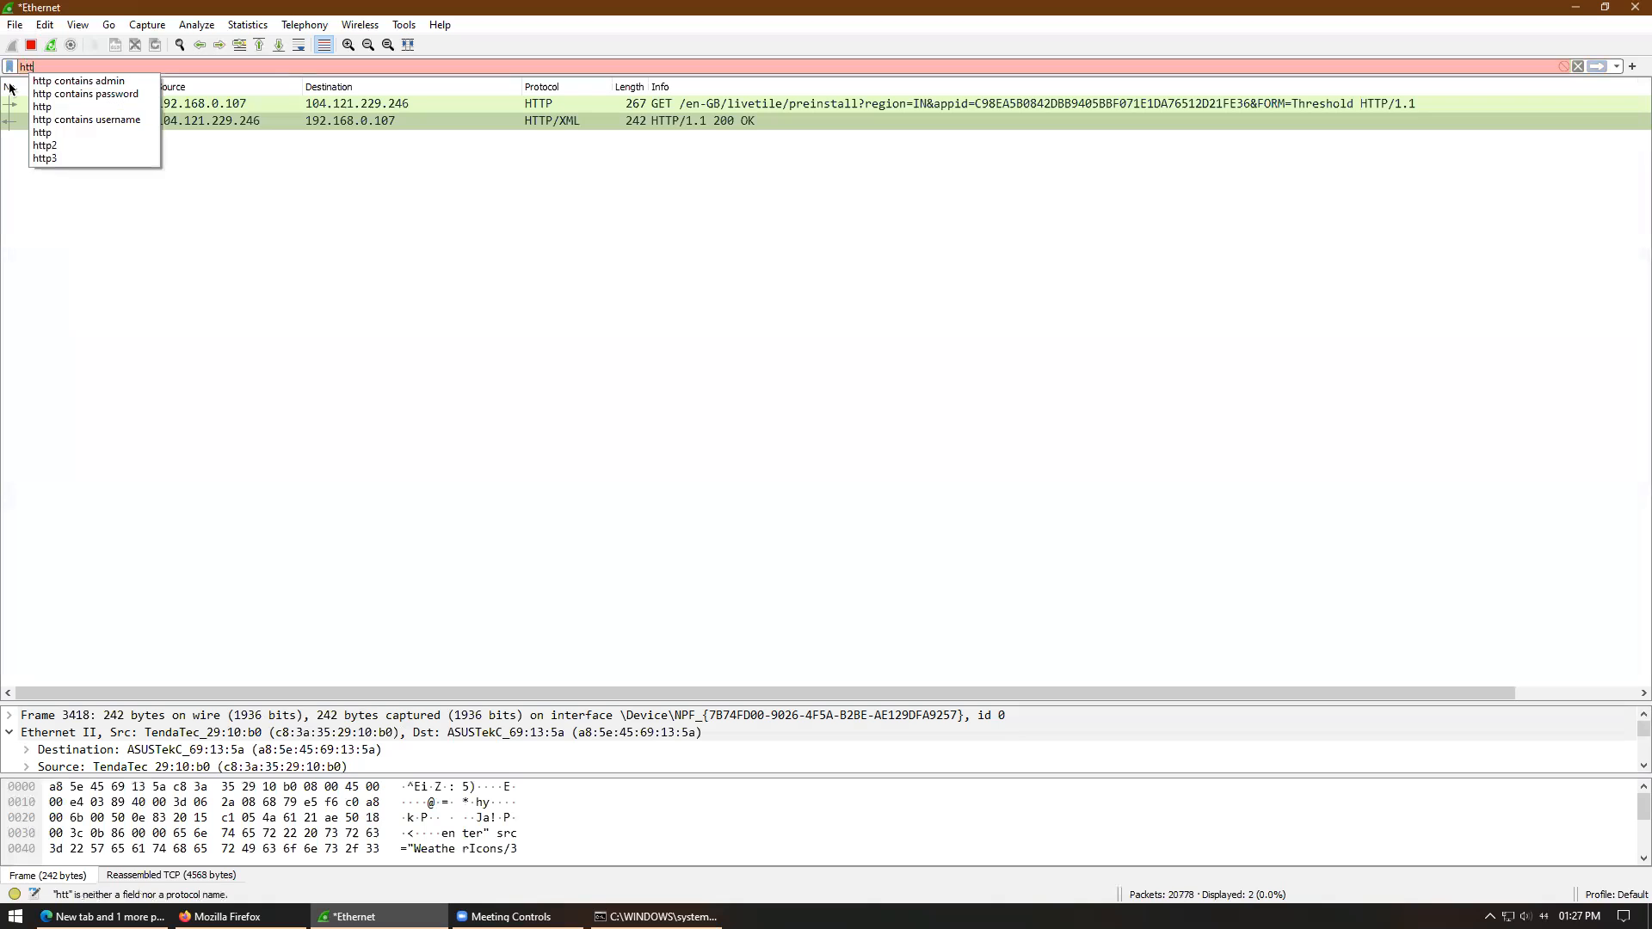
key(BackSpace)
key(BackSpace)
key(BackSpace)
text(t)
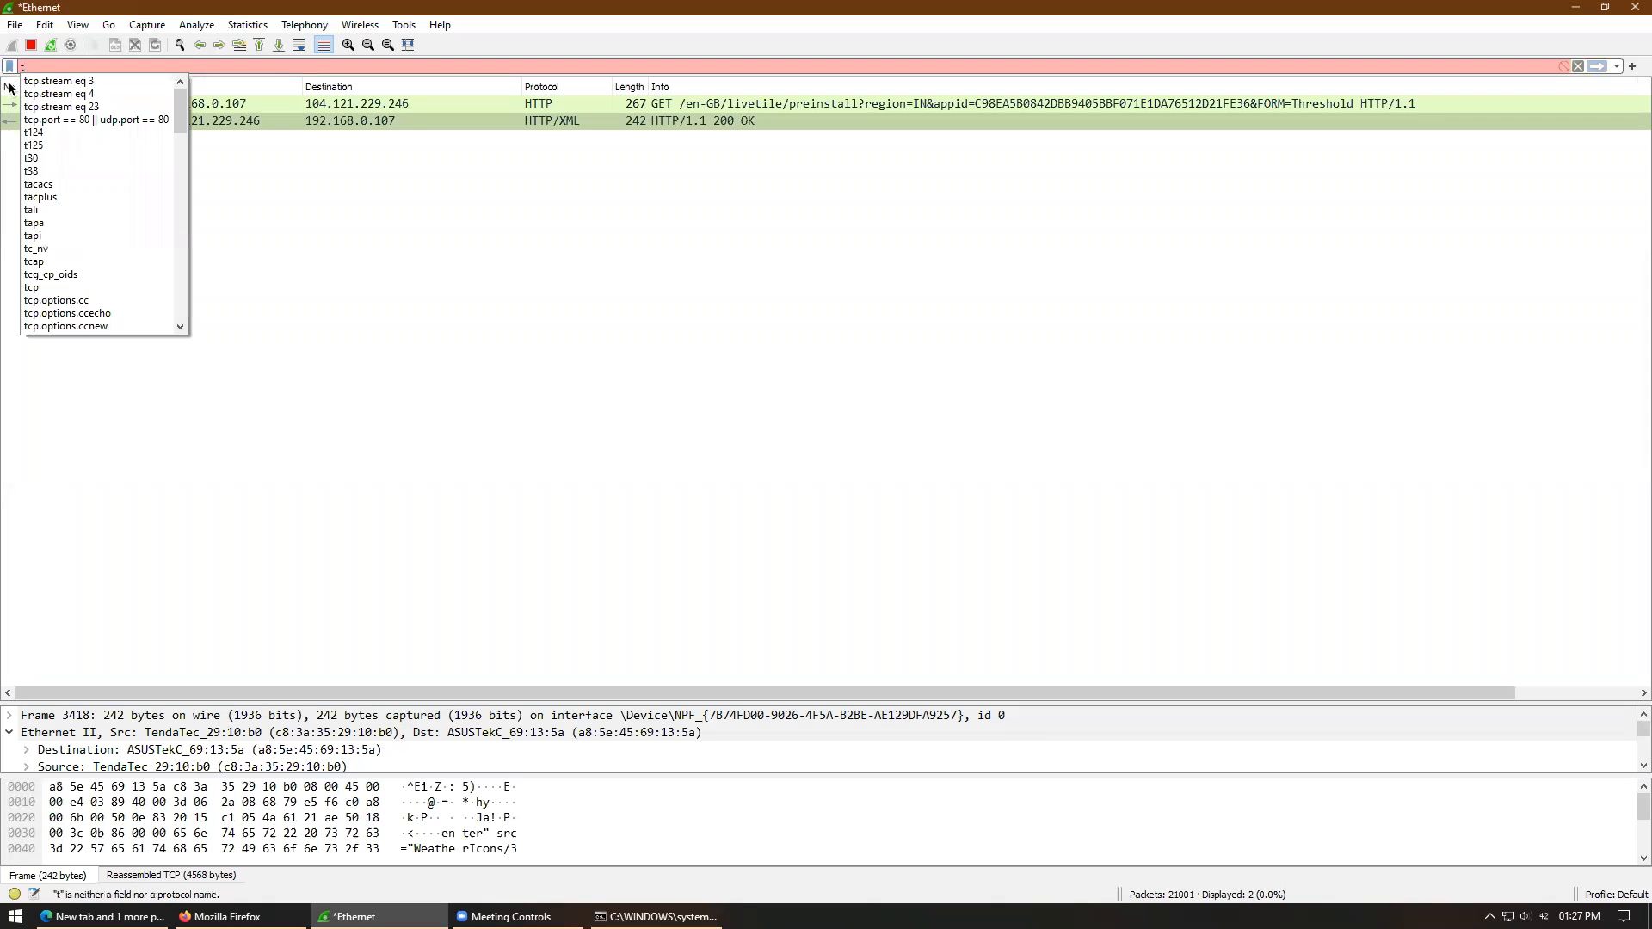
key(BackSpace)
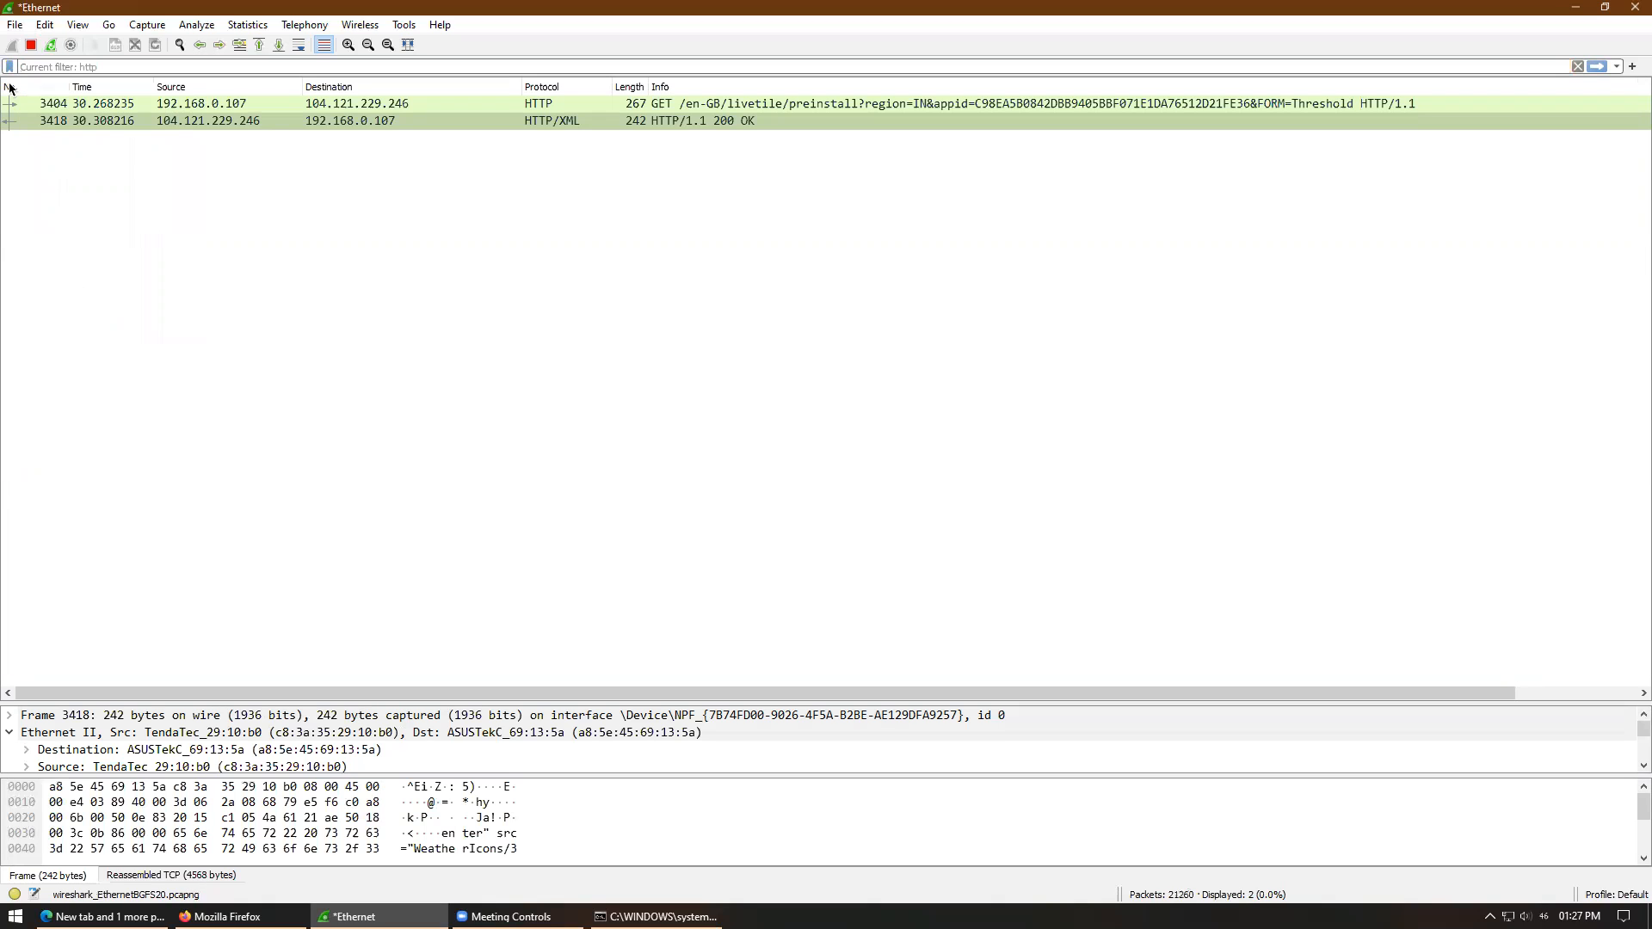
text(dns)
key(Return)
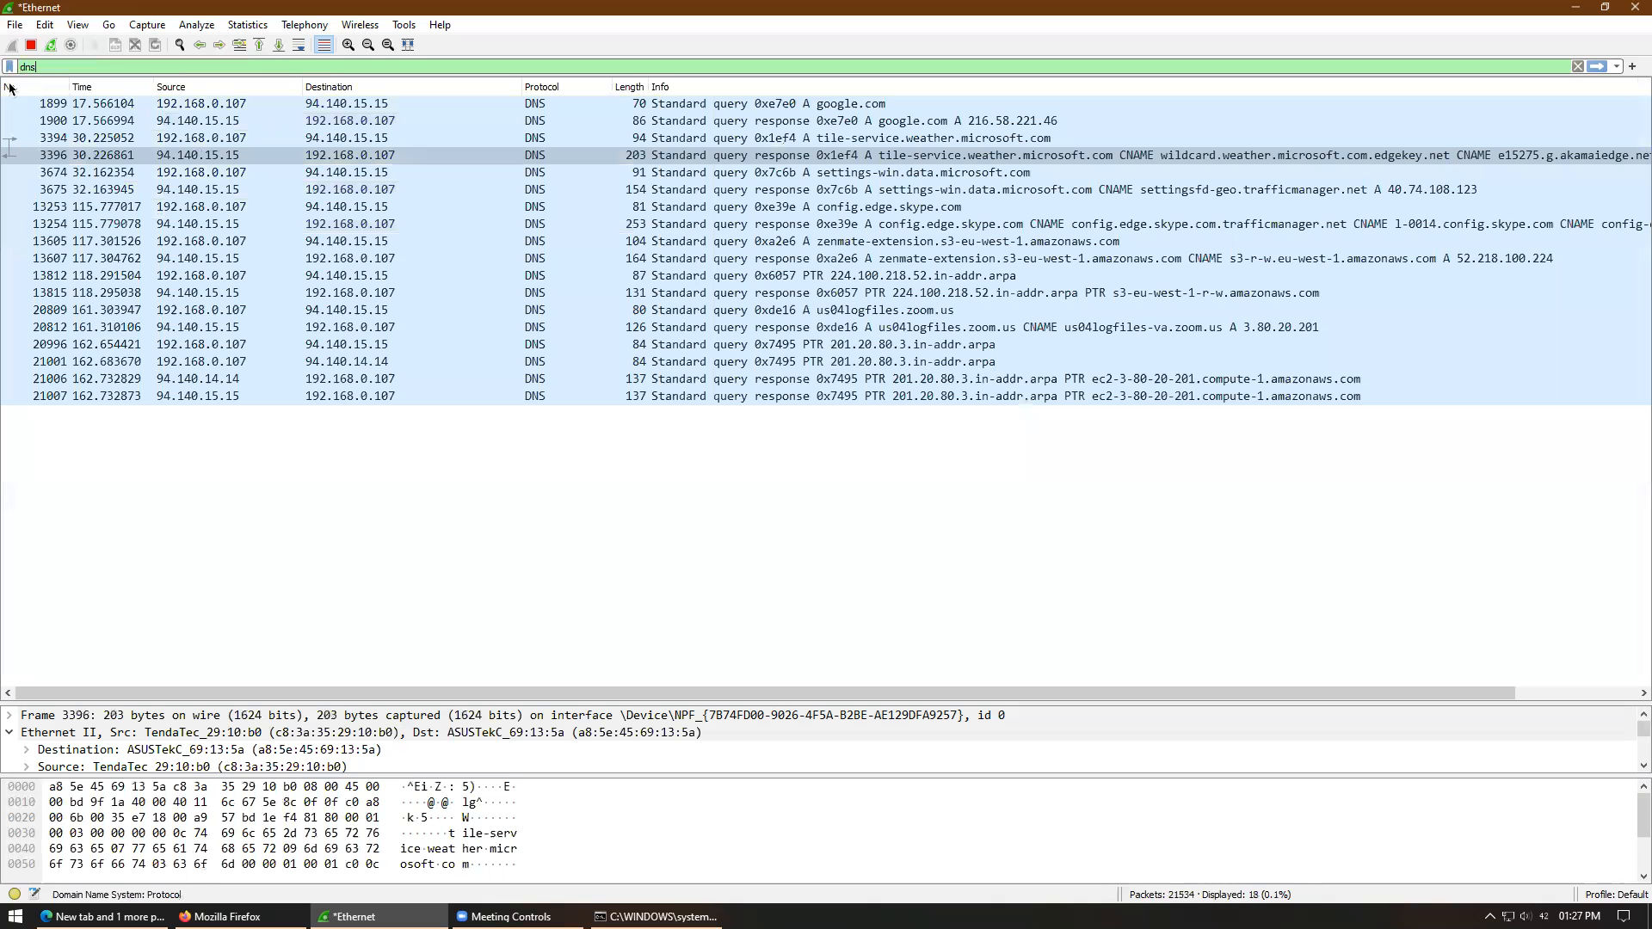
- Follow the UDP stream of the config.edge.skype.com DNS query, filtering to udp.stream eq 21
right_click(692, 208)
mouse_move(868, 441)
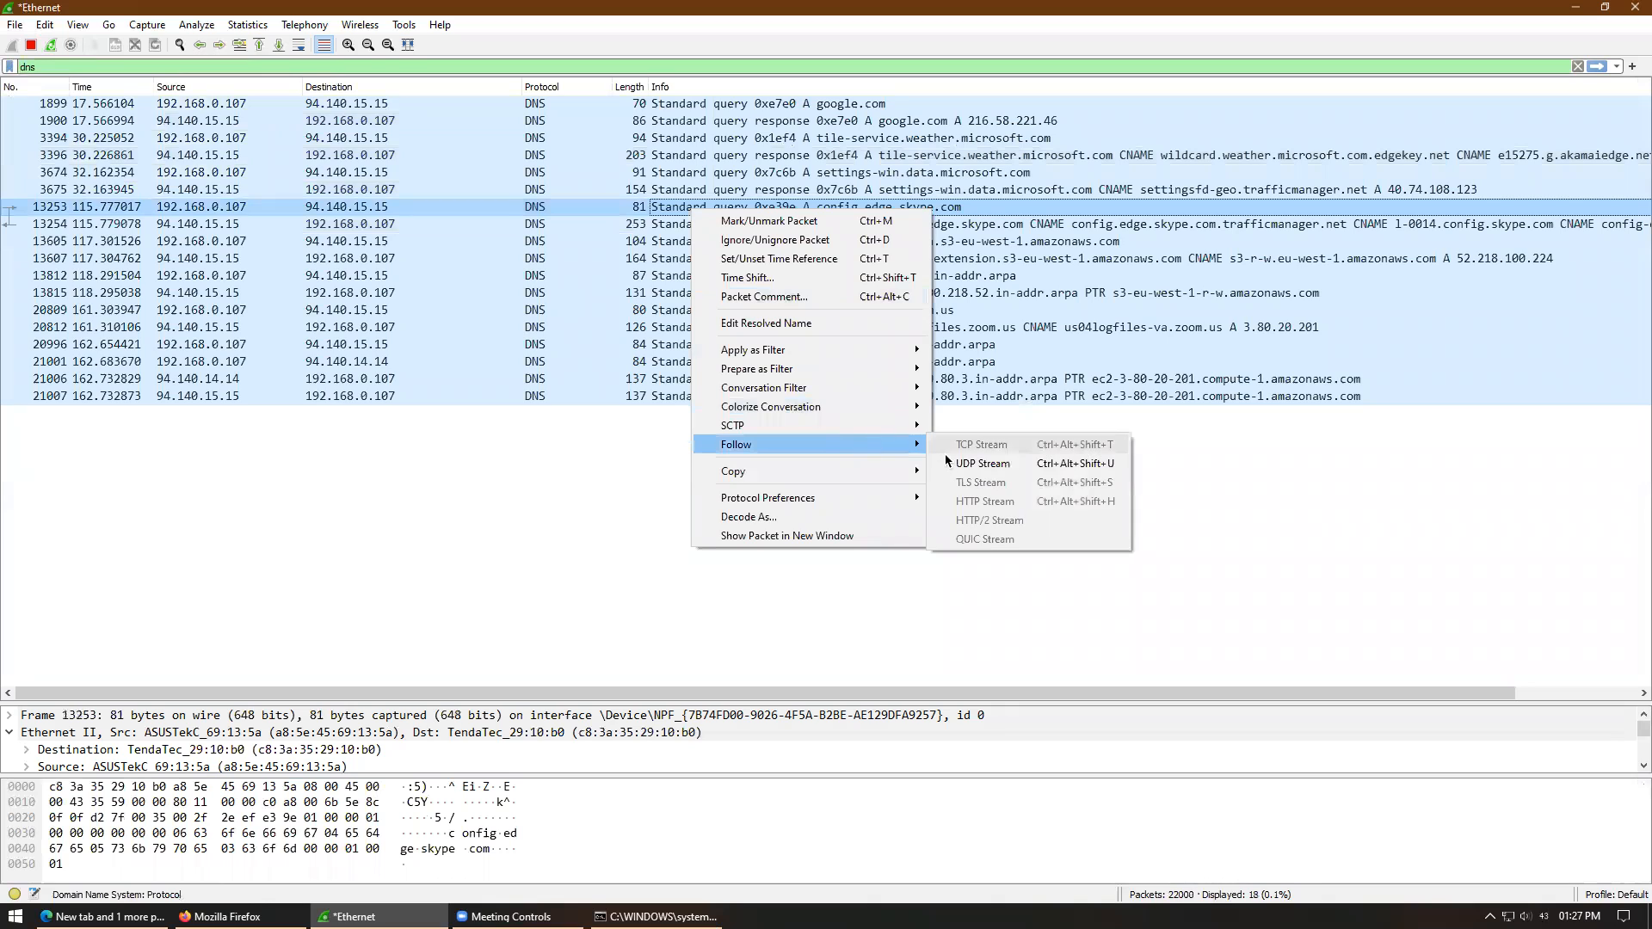
click(955, 462)
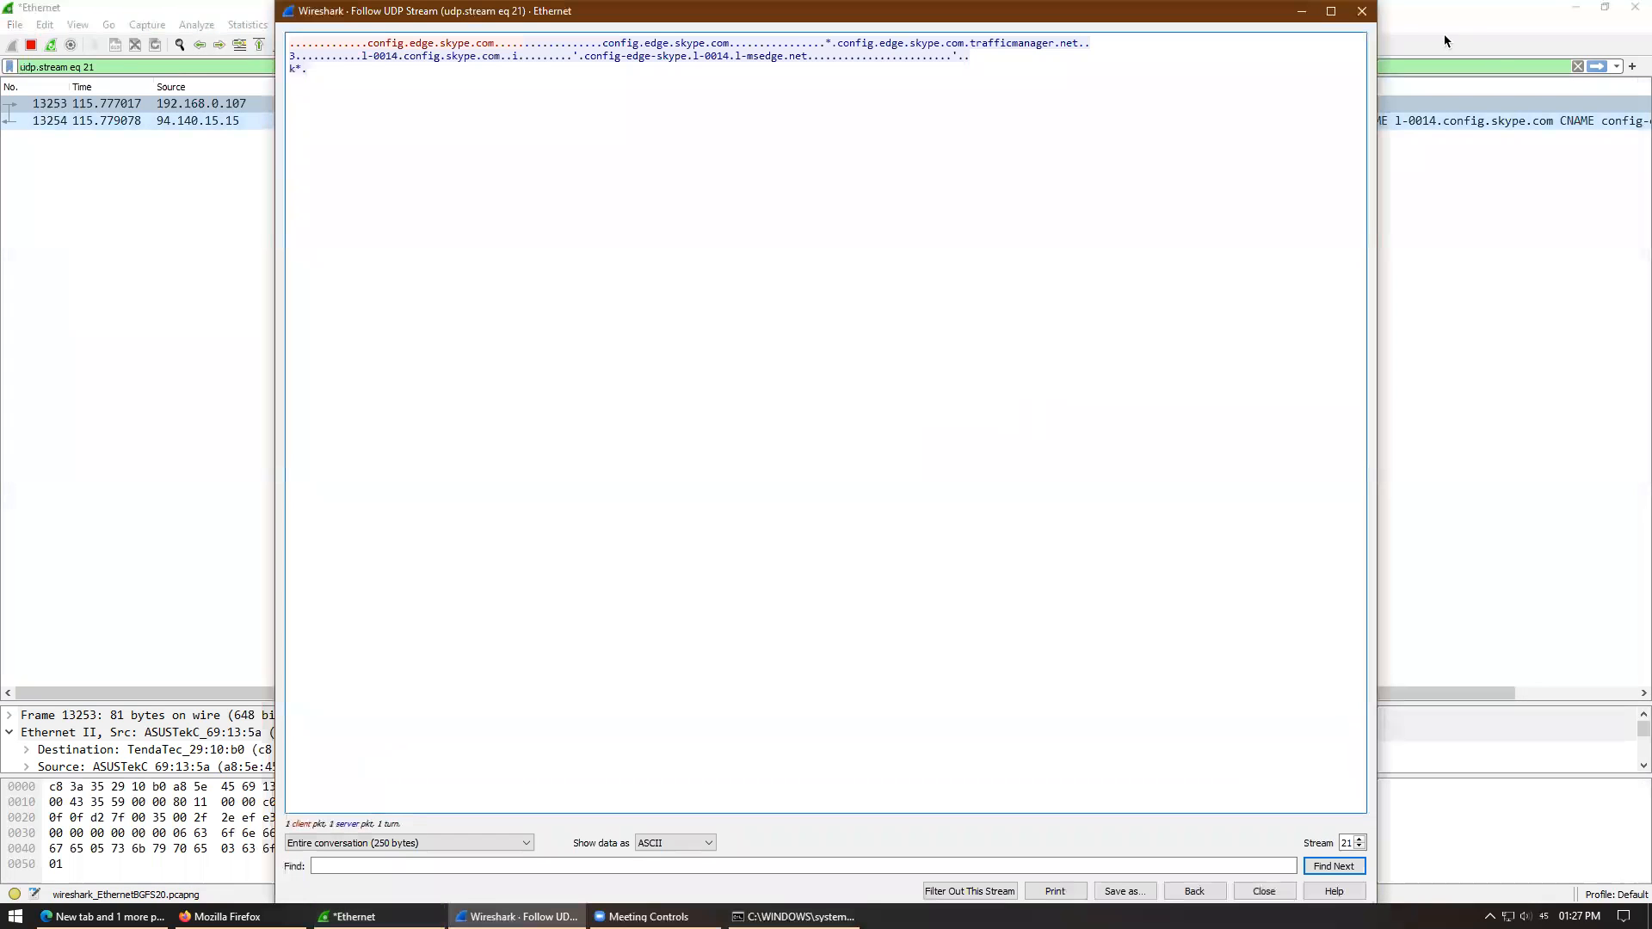
key(Escape)
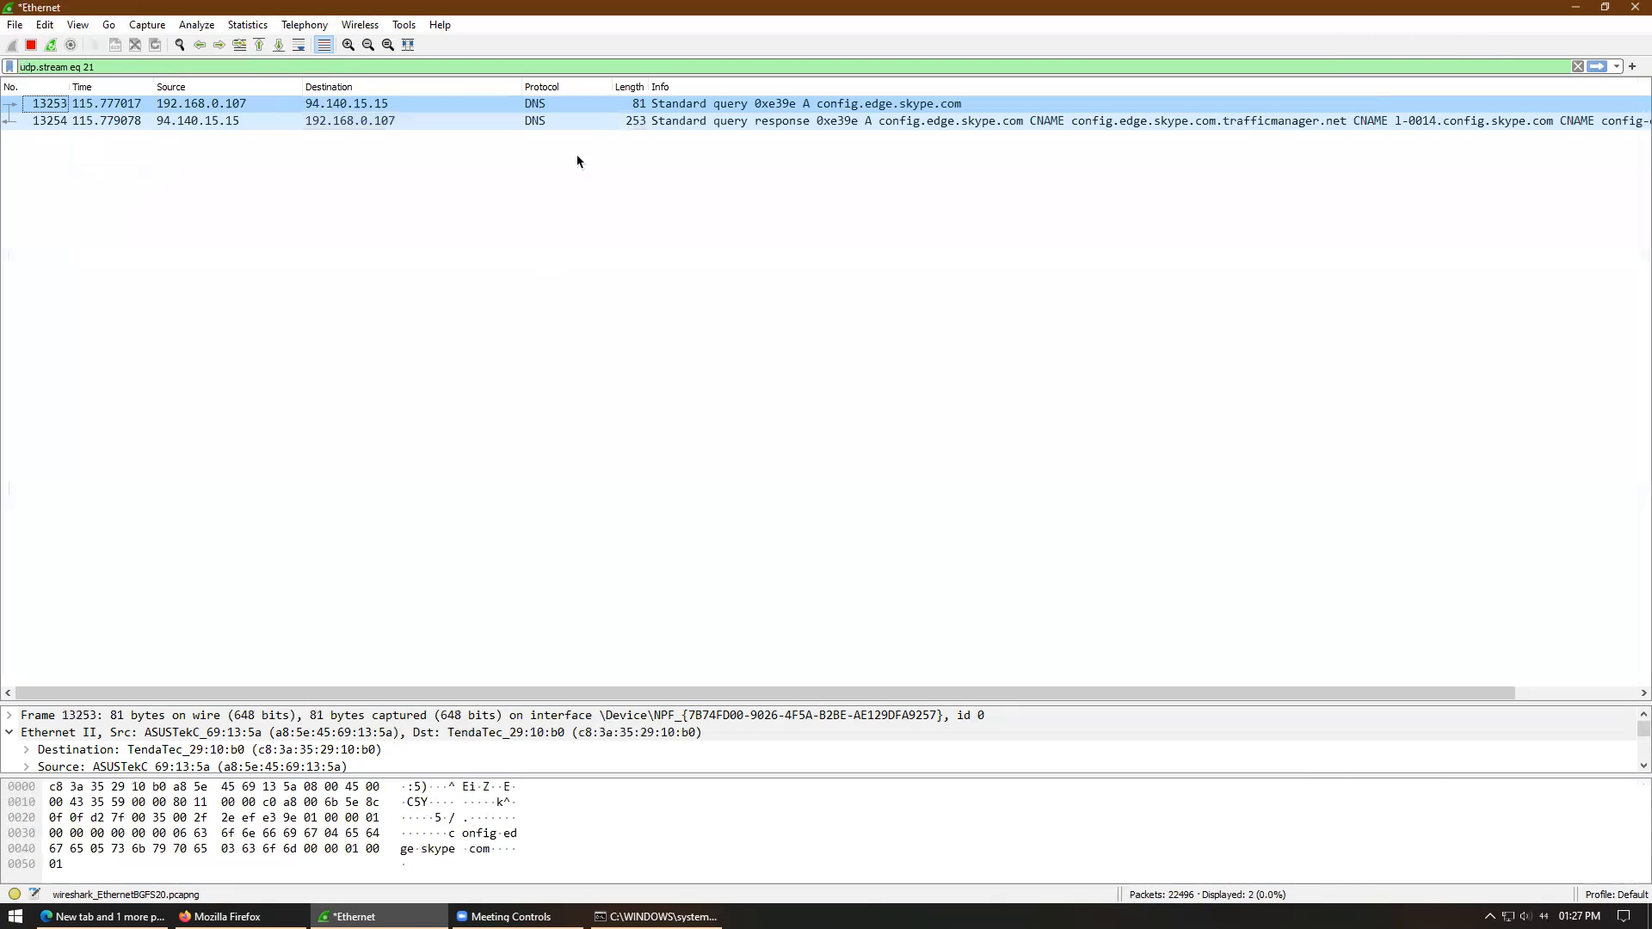
- Inspect DNS response 13254 and query 13253, giving the packet details more room
click(729, 122)
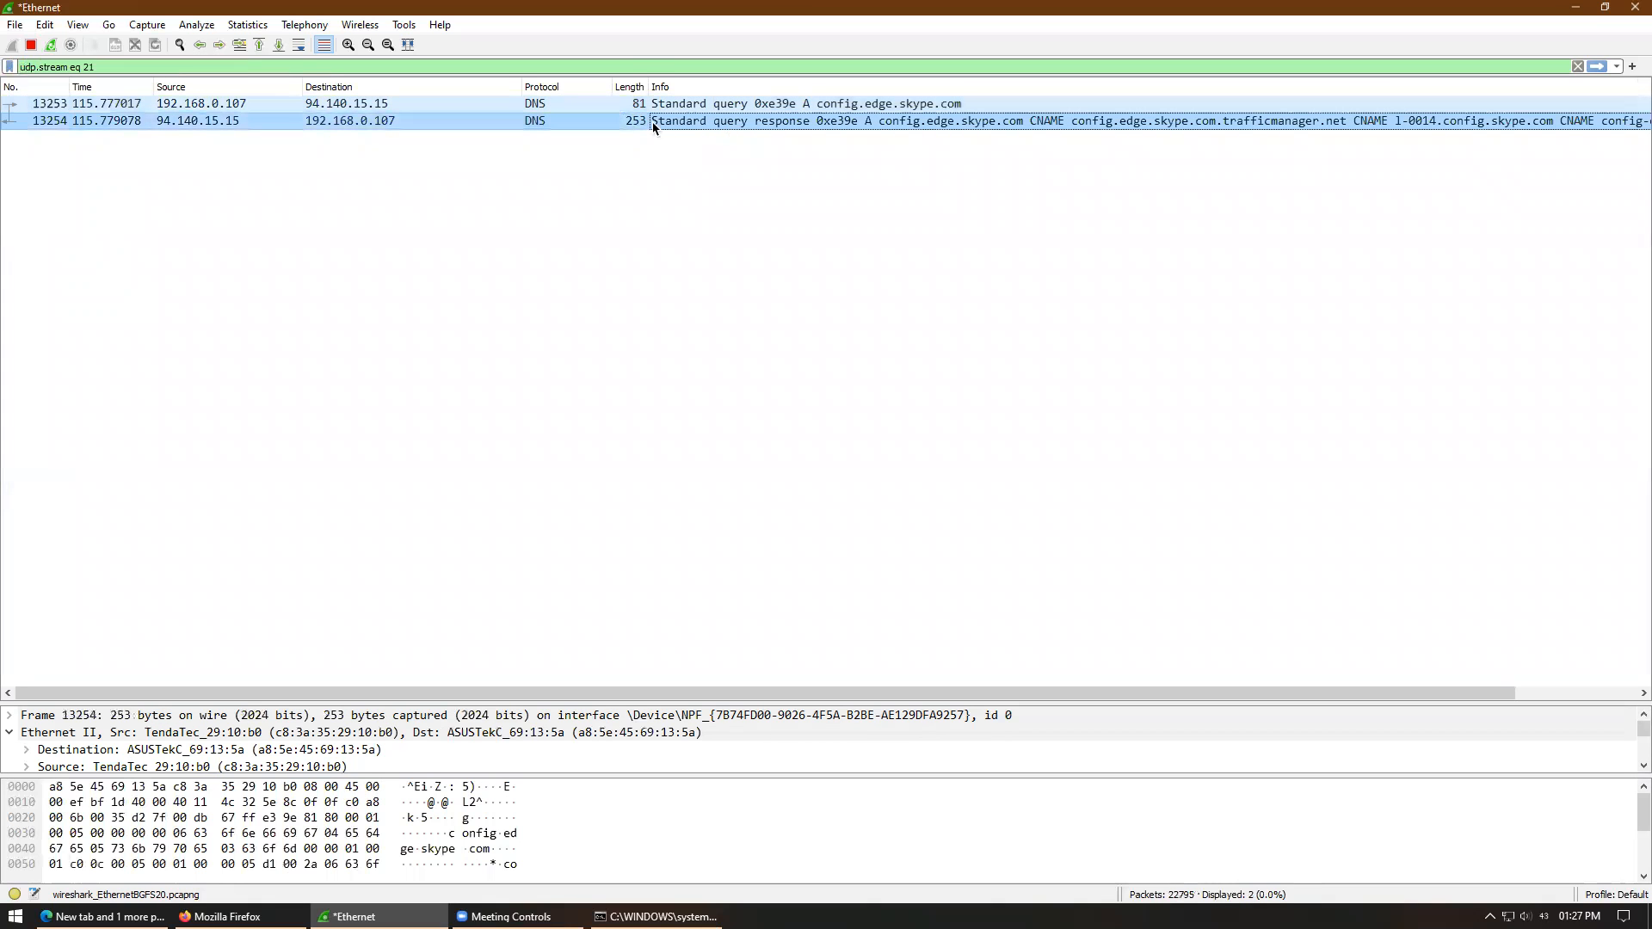
click(312, 107)
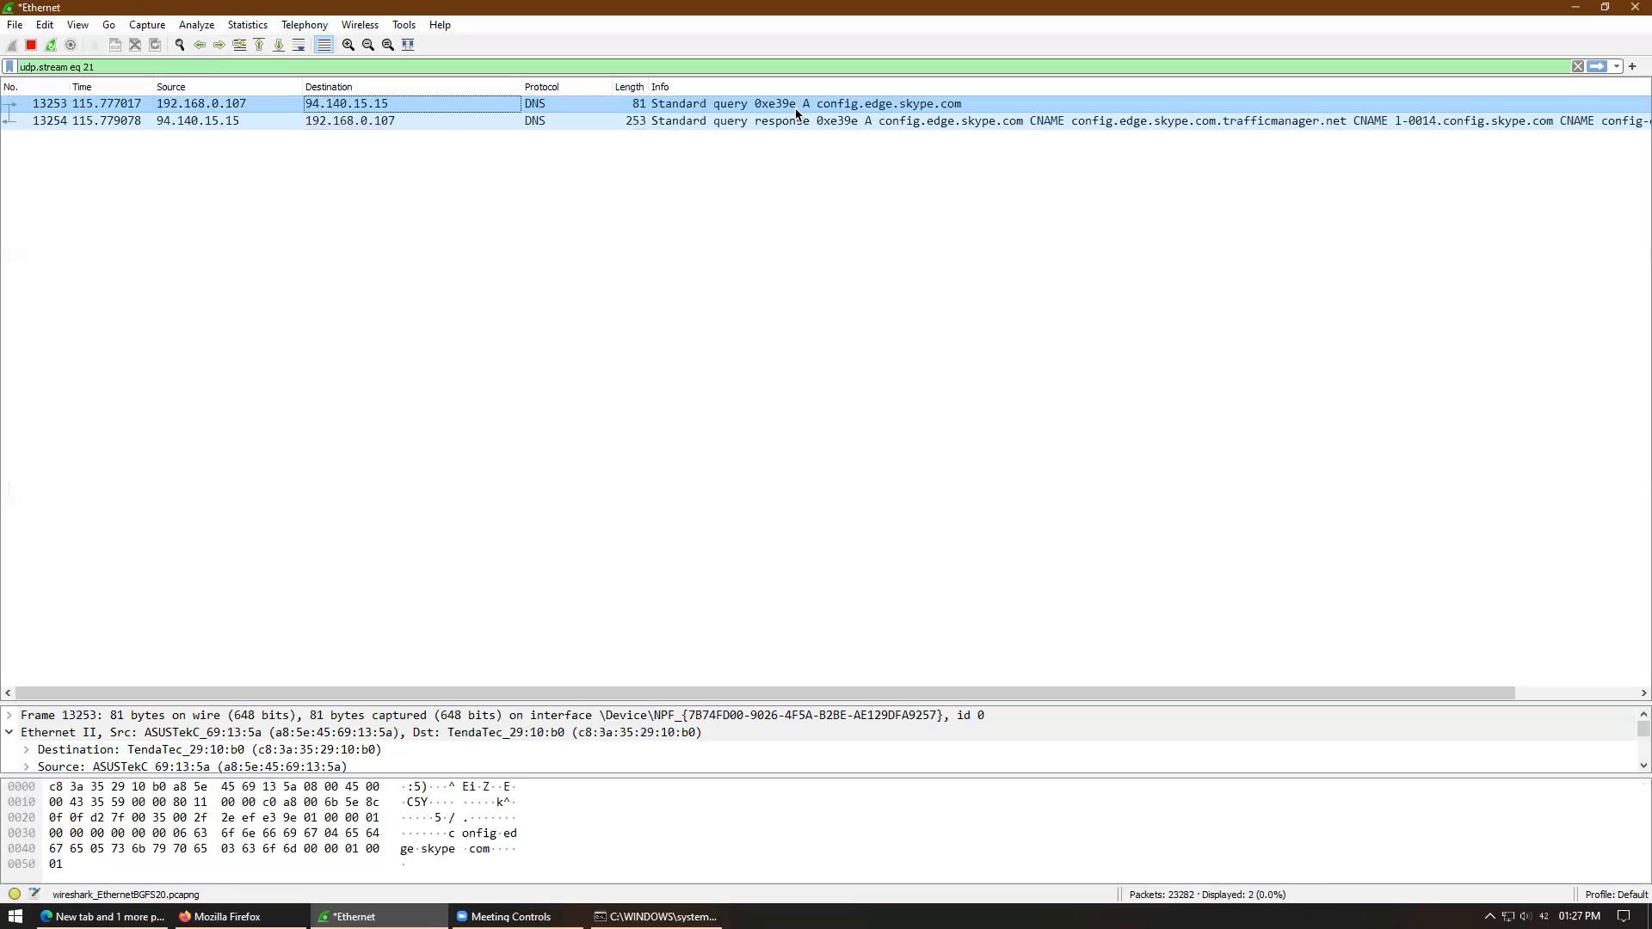
click(857, 122)
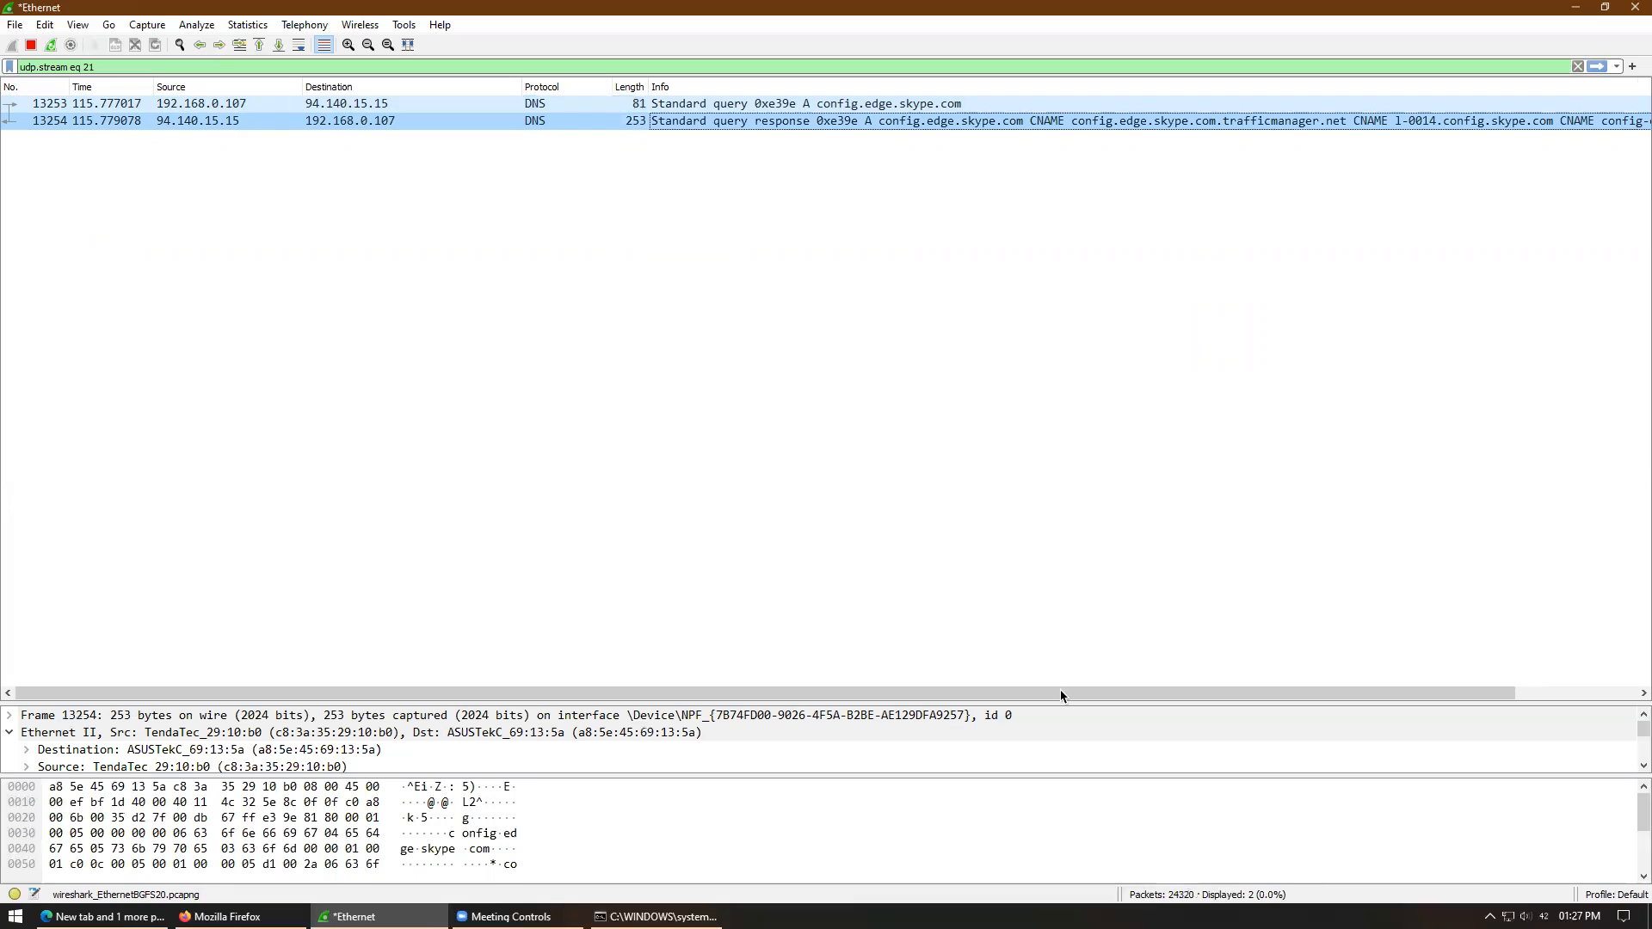
drag(1064, 703, 1069, 415)
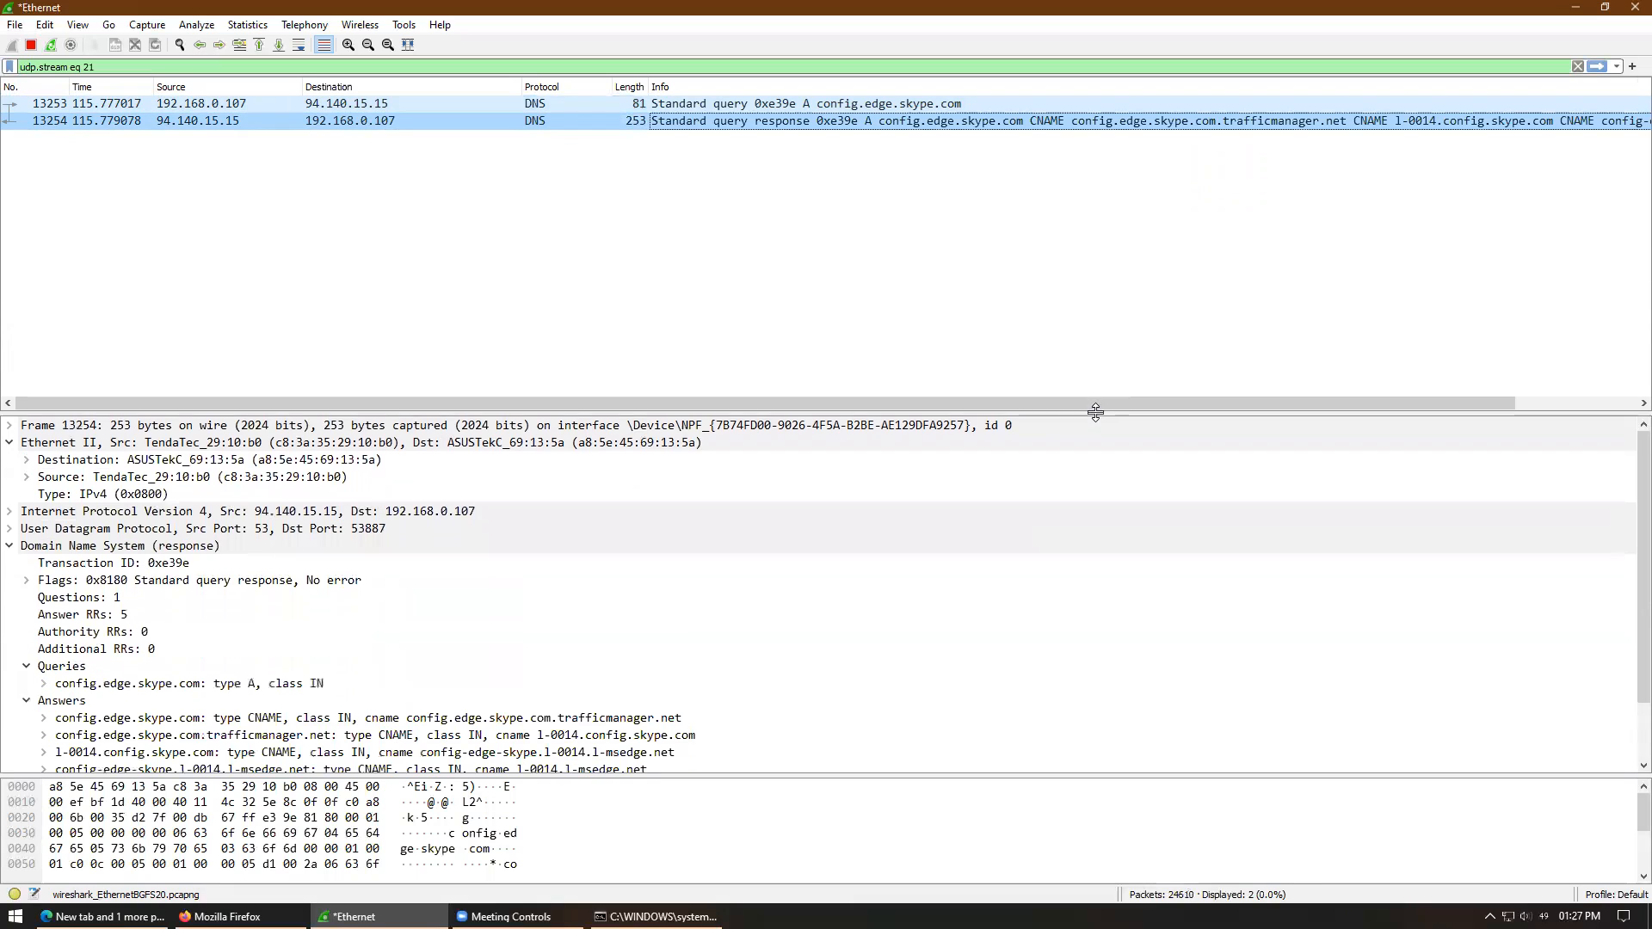
- Enlarge the bytes pane and stop the live capture at 26,732 packets
drag(1096, 774, 1098, 729)
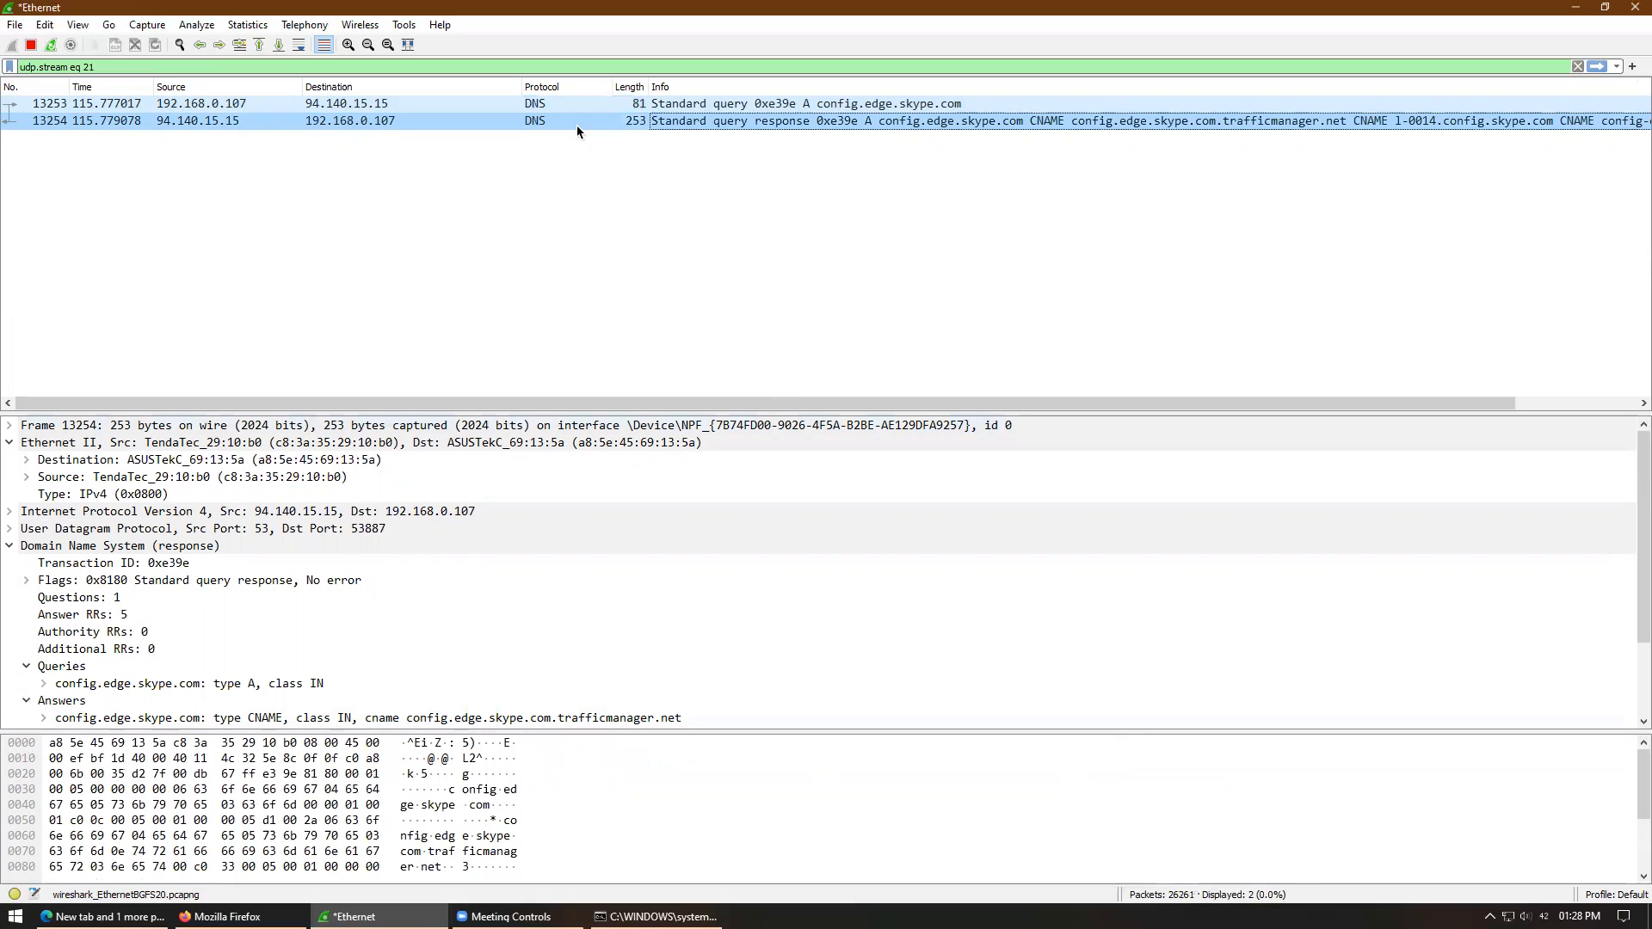
click(31, 44)
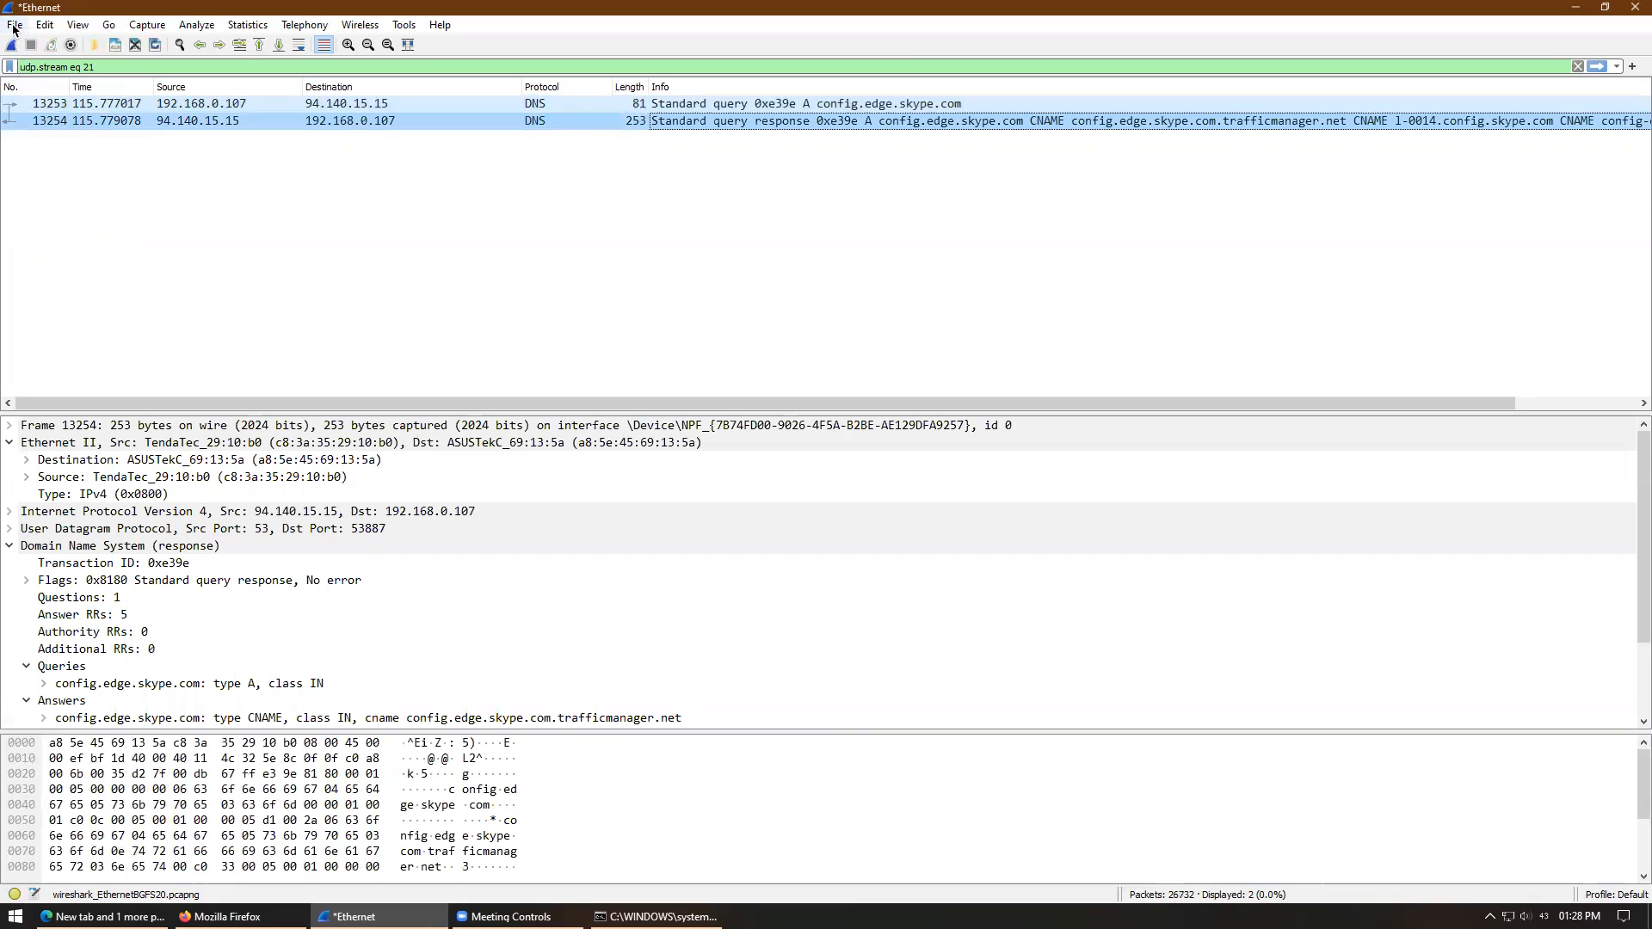
- Browse the Save As file formats choosing pcap, cancel, then close the ping Command Prompt
click(14, 25)
click(51, 167)
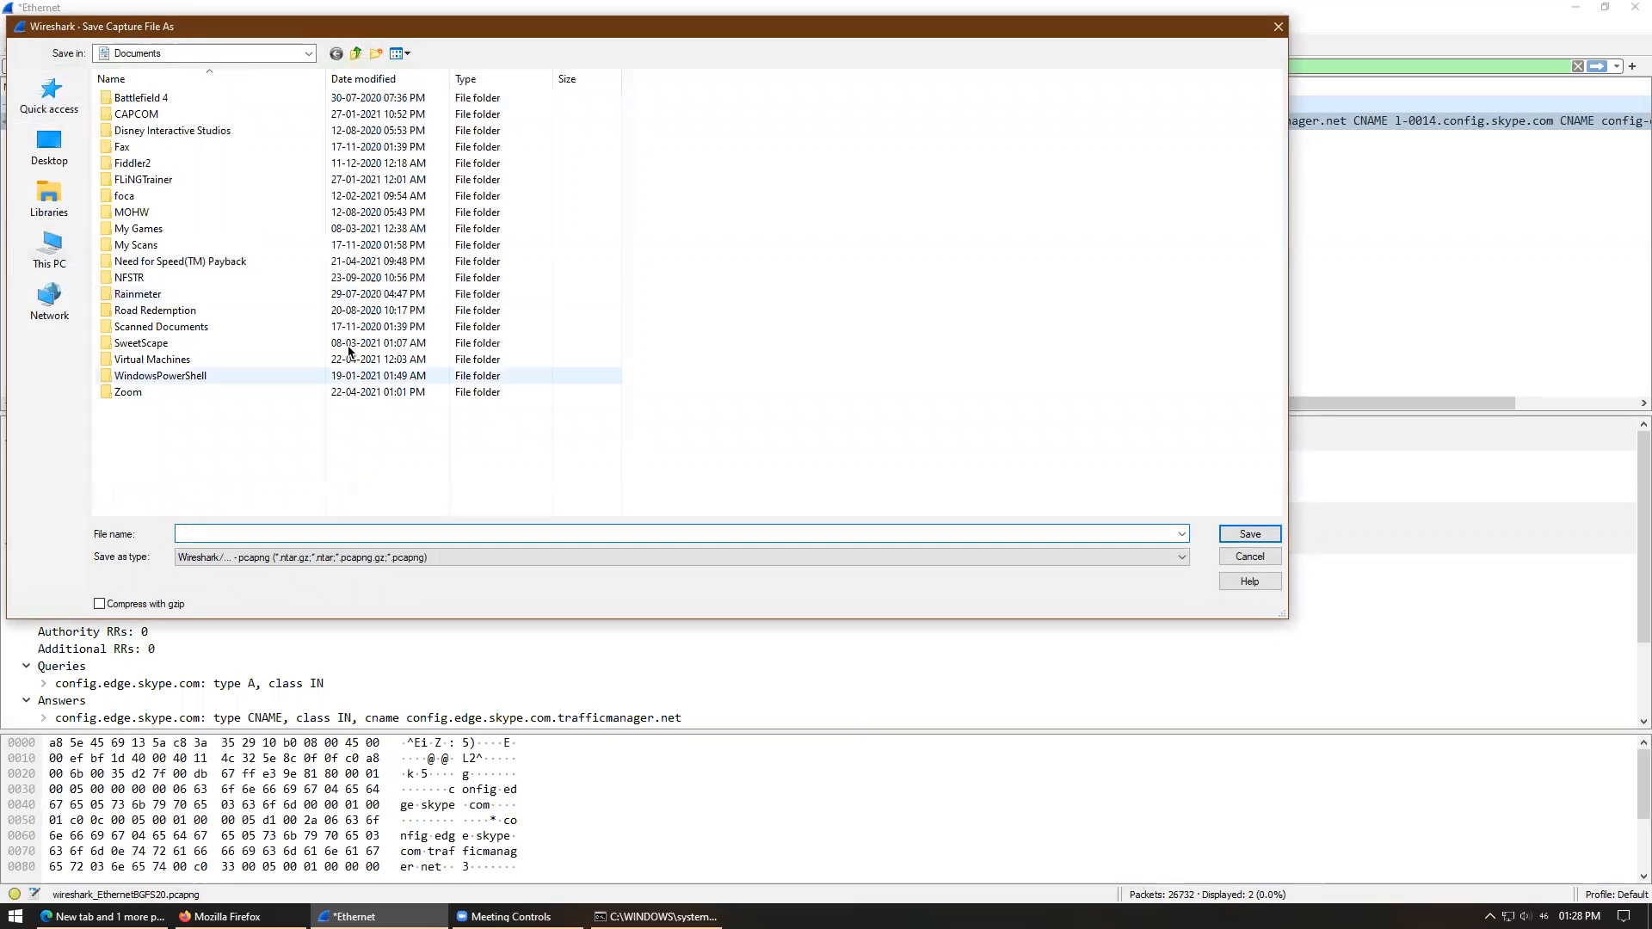
click(277, 558)
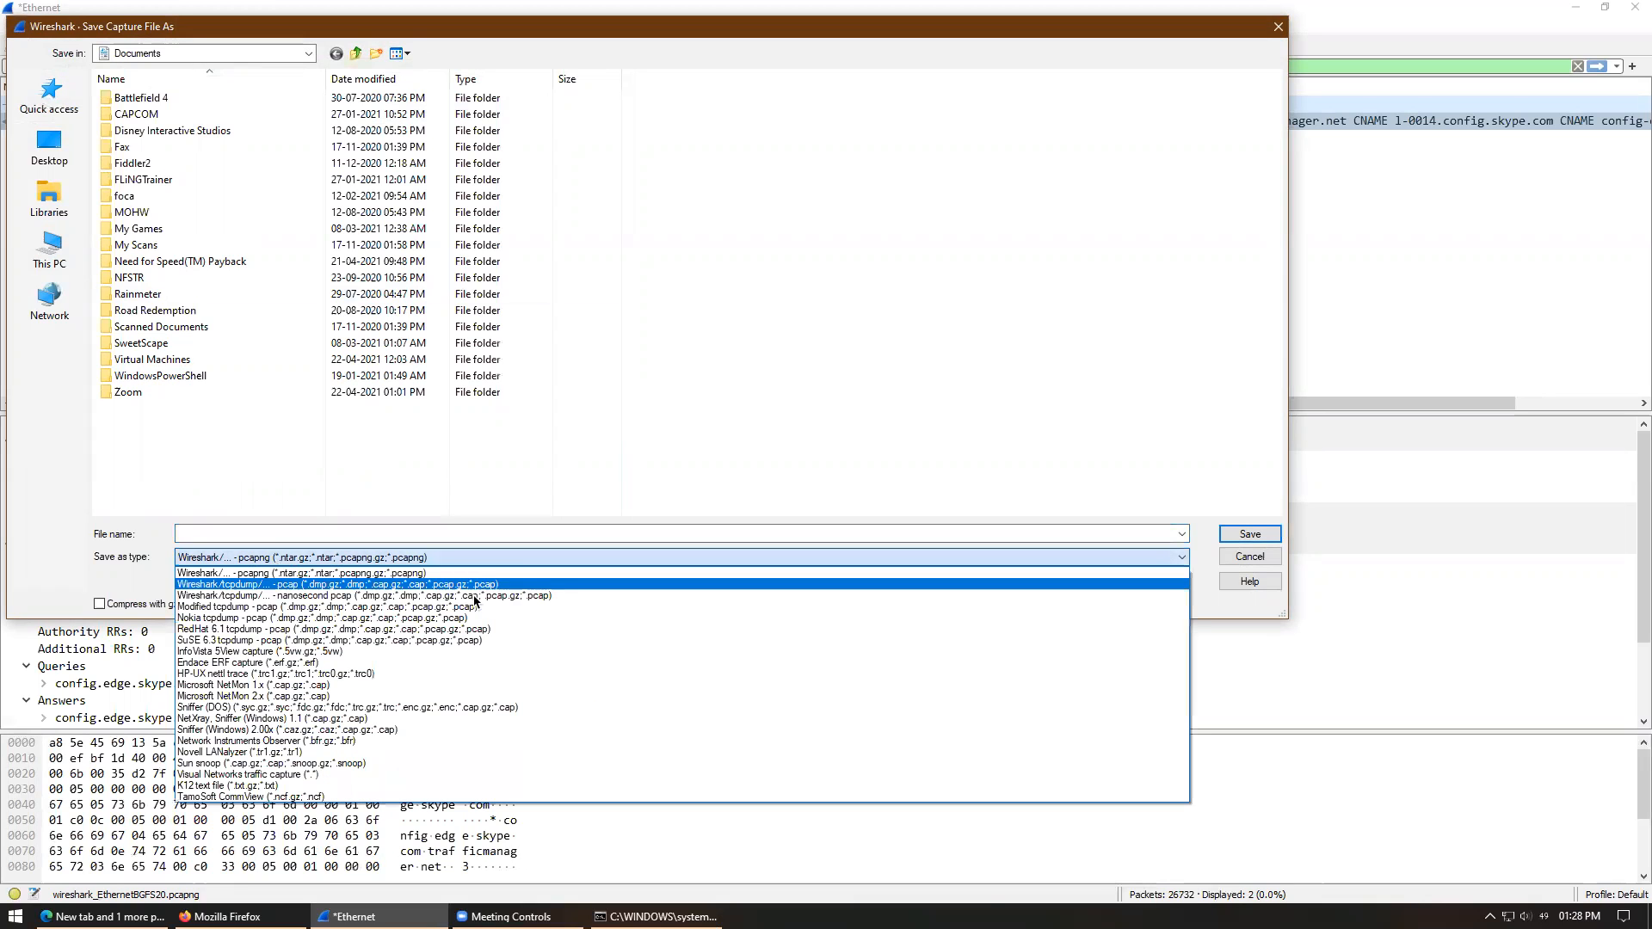
click(293, 585)
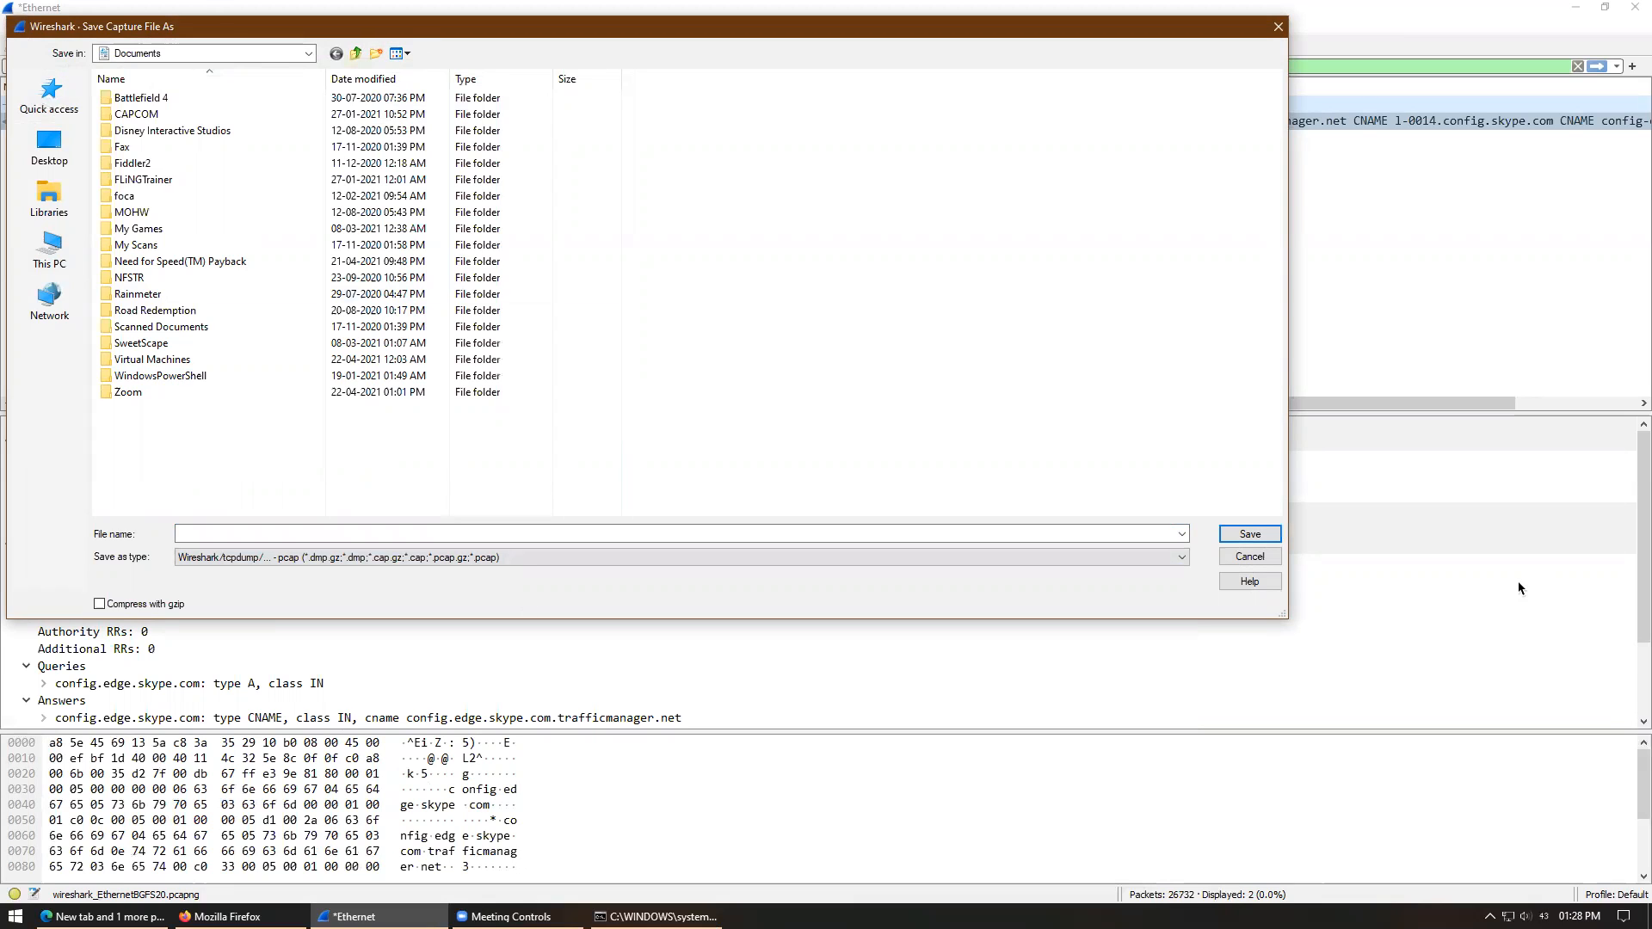
click(1246, 556)
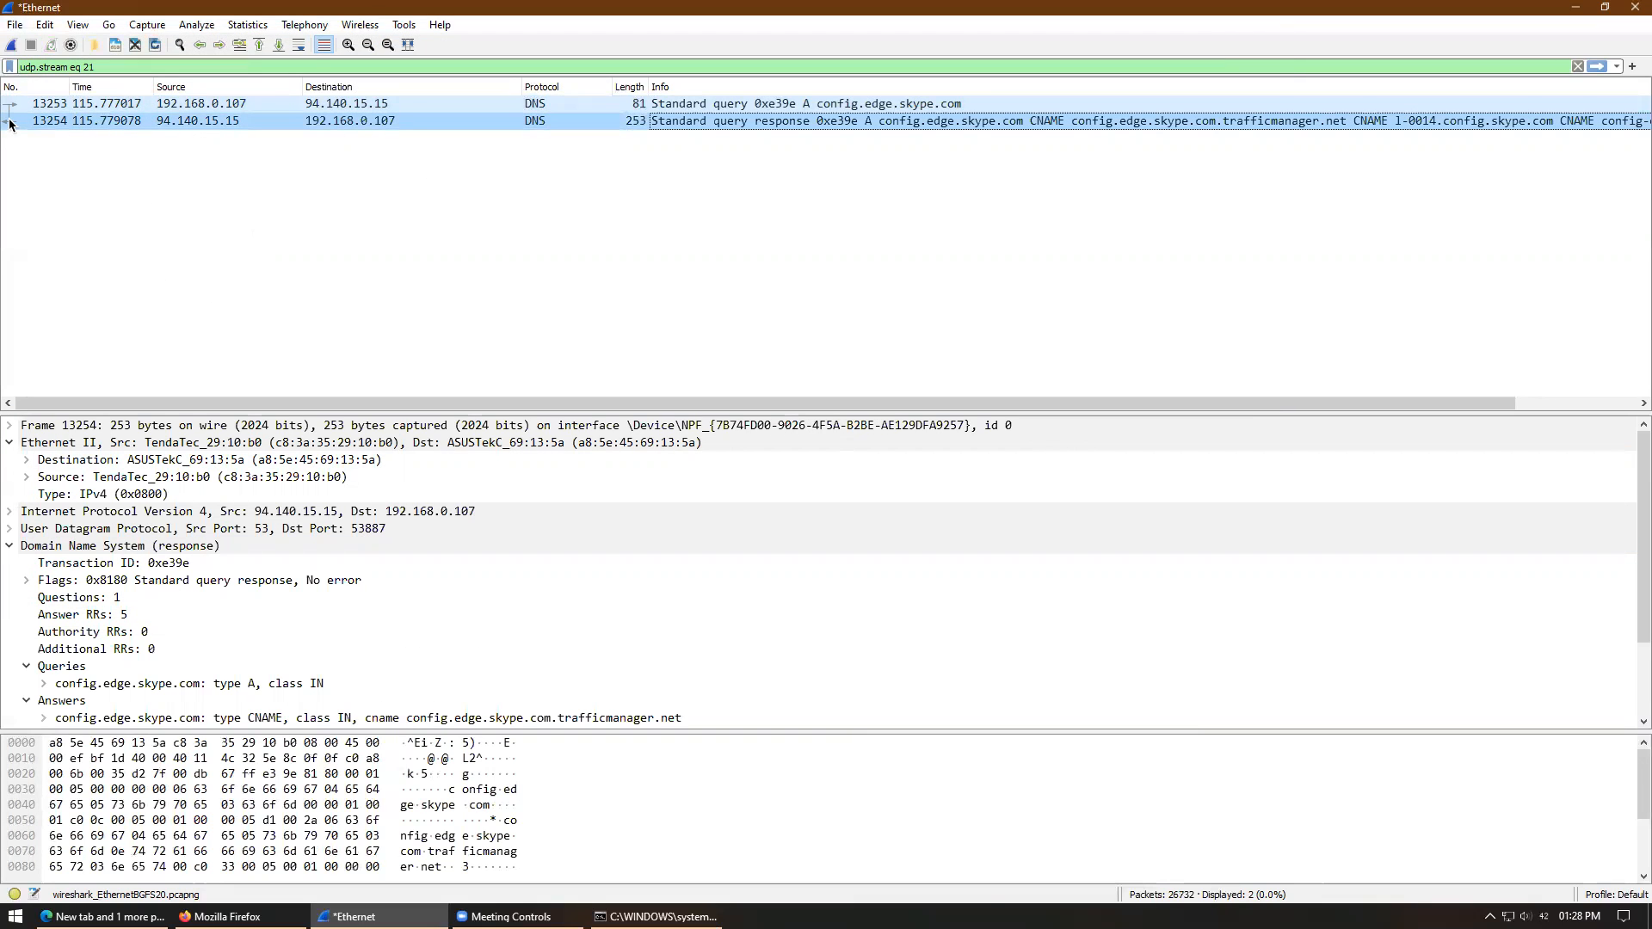
key(alt+Tab)
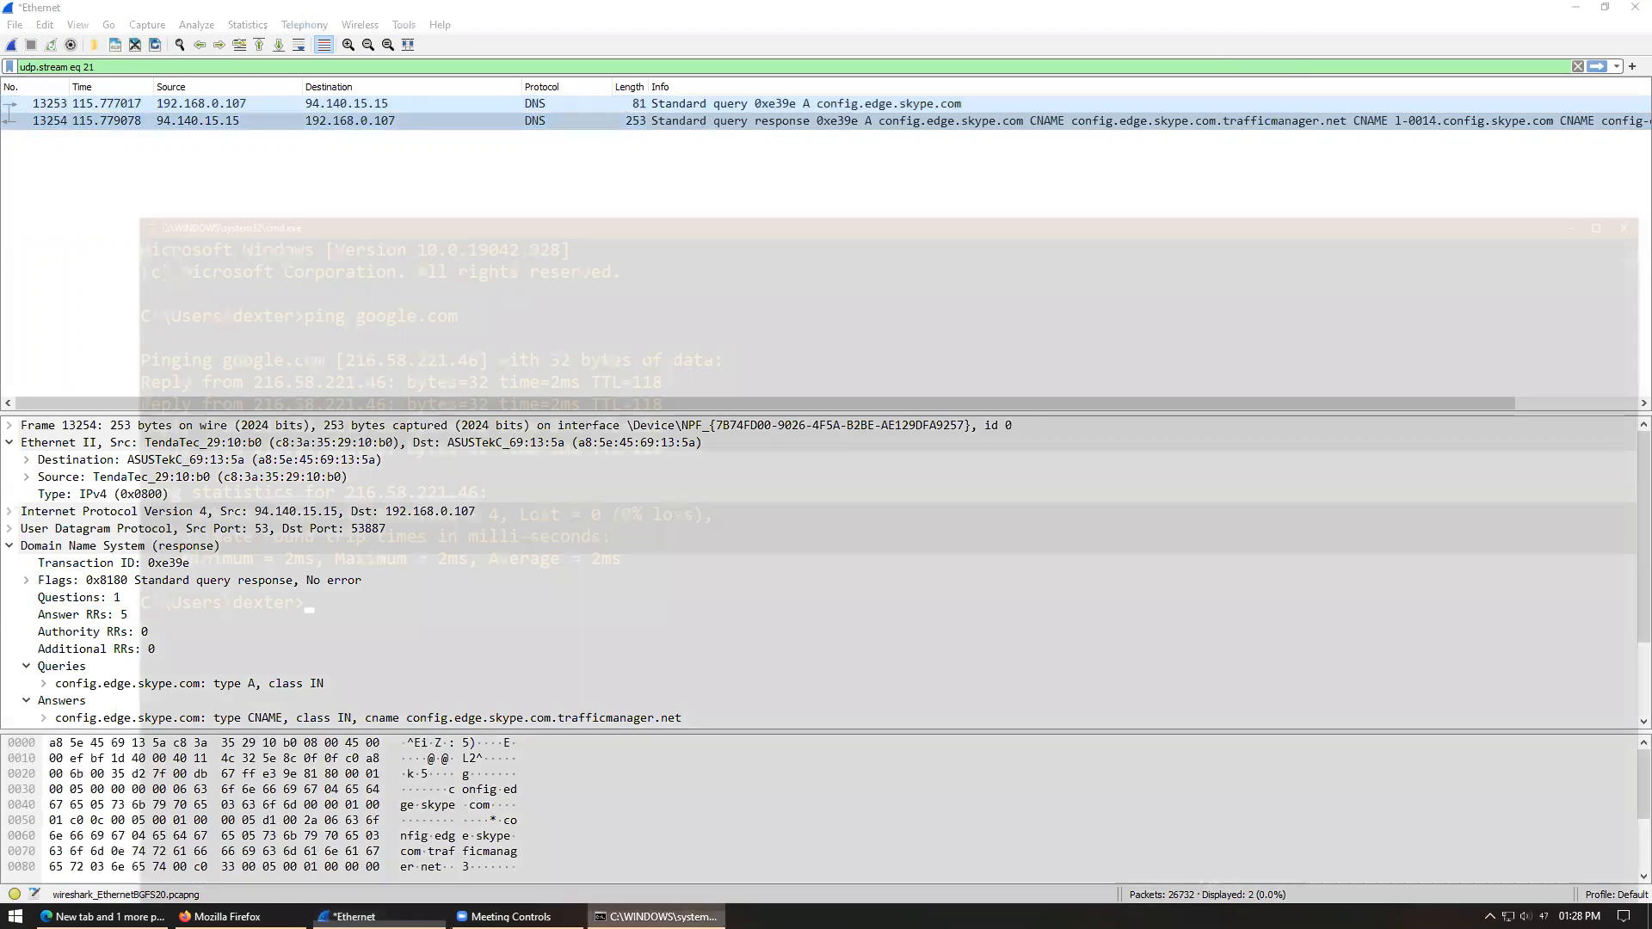
click(1630, 43)
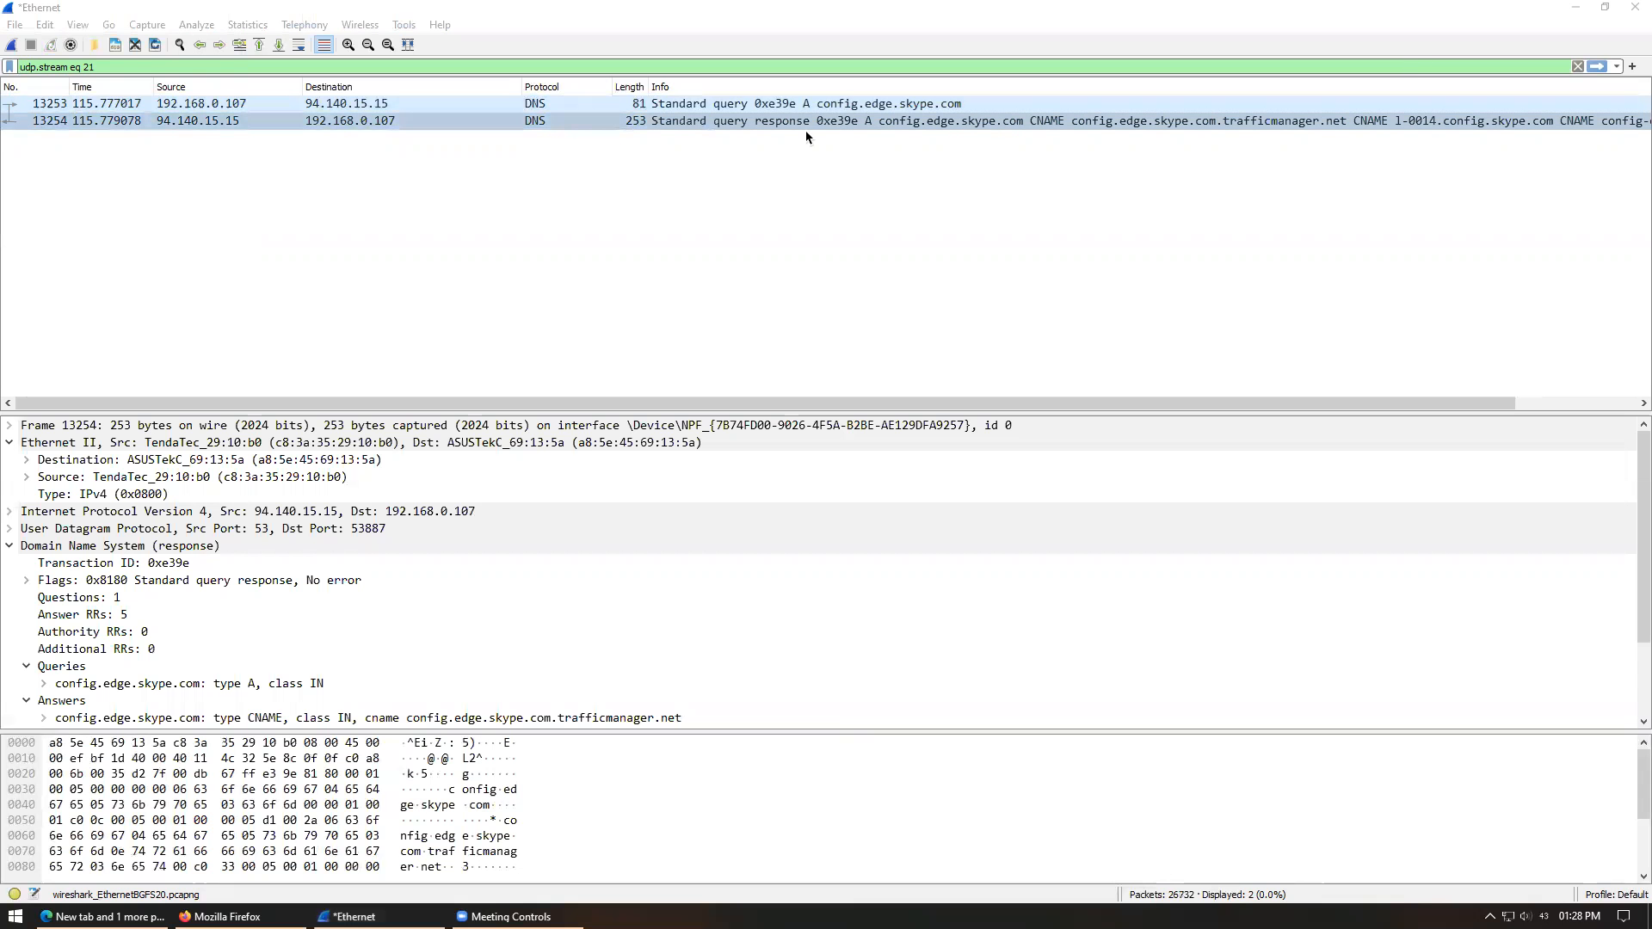